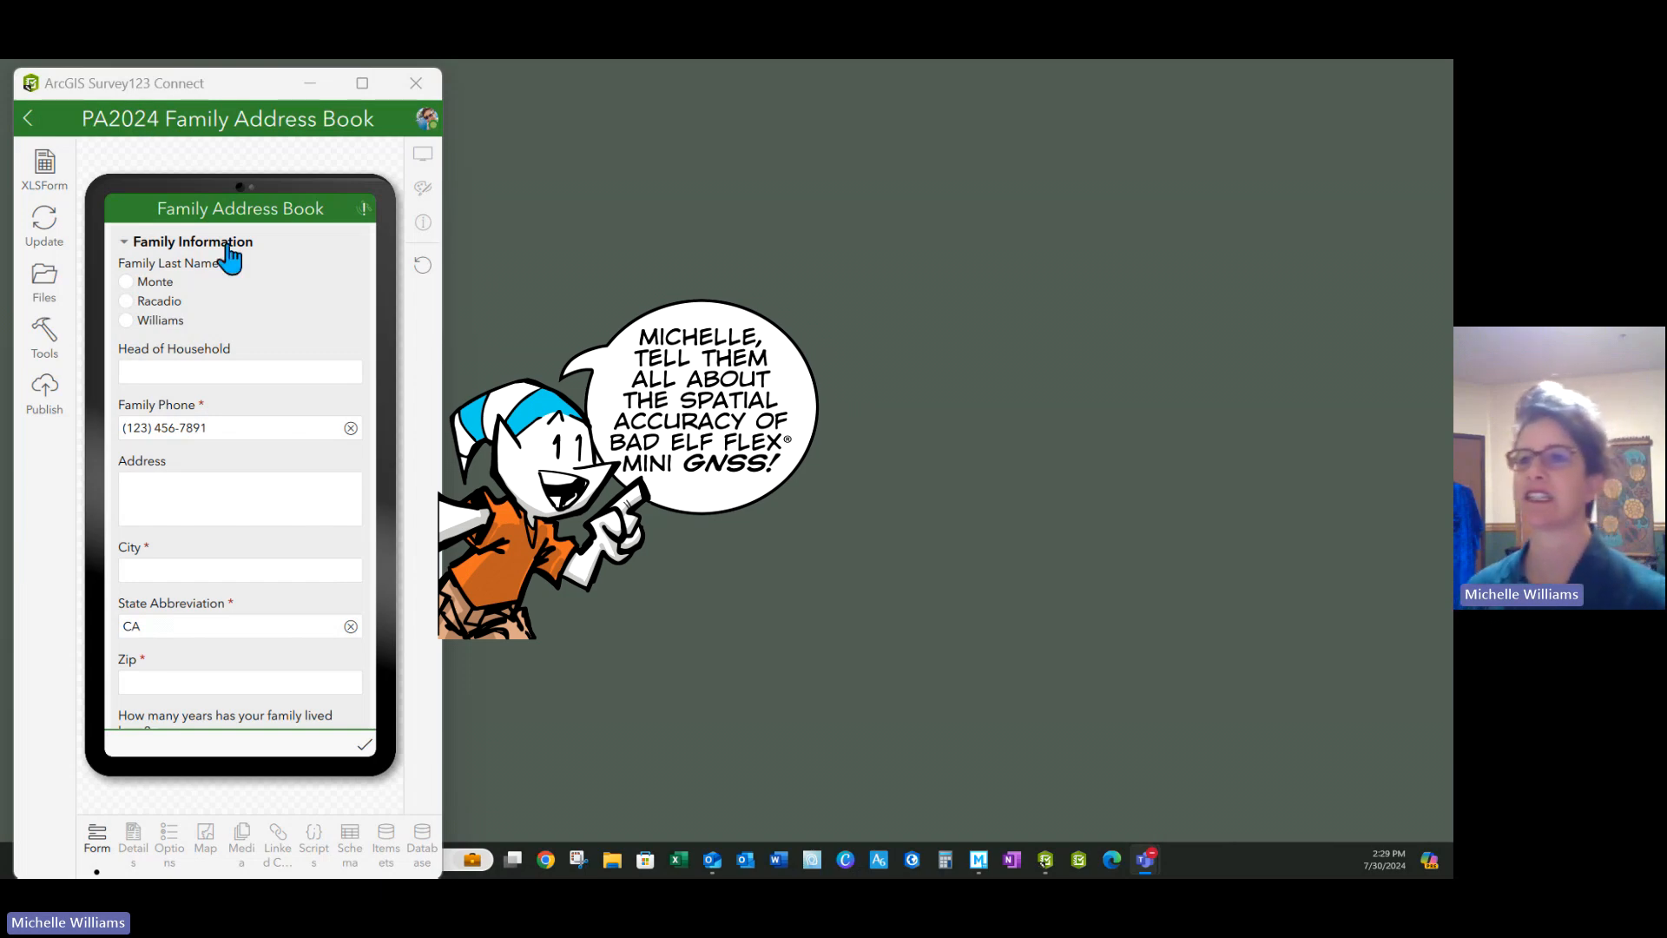
In the Connect preview, choose Williams as last name and go through the Head of Household, Phone and Address fields
{"action": "left_click", "coordinate": [126, 301]}
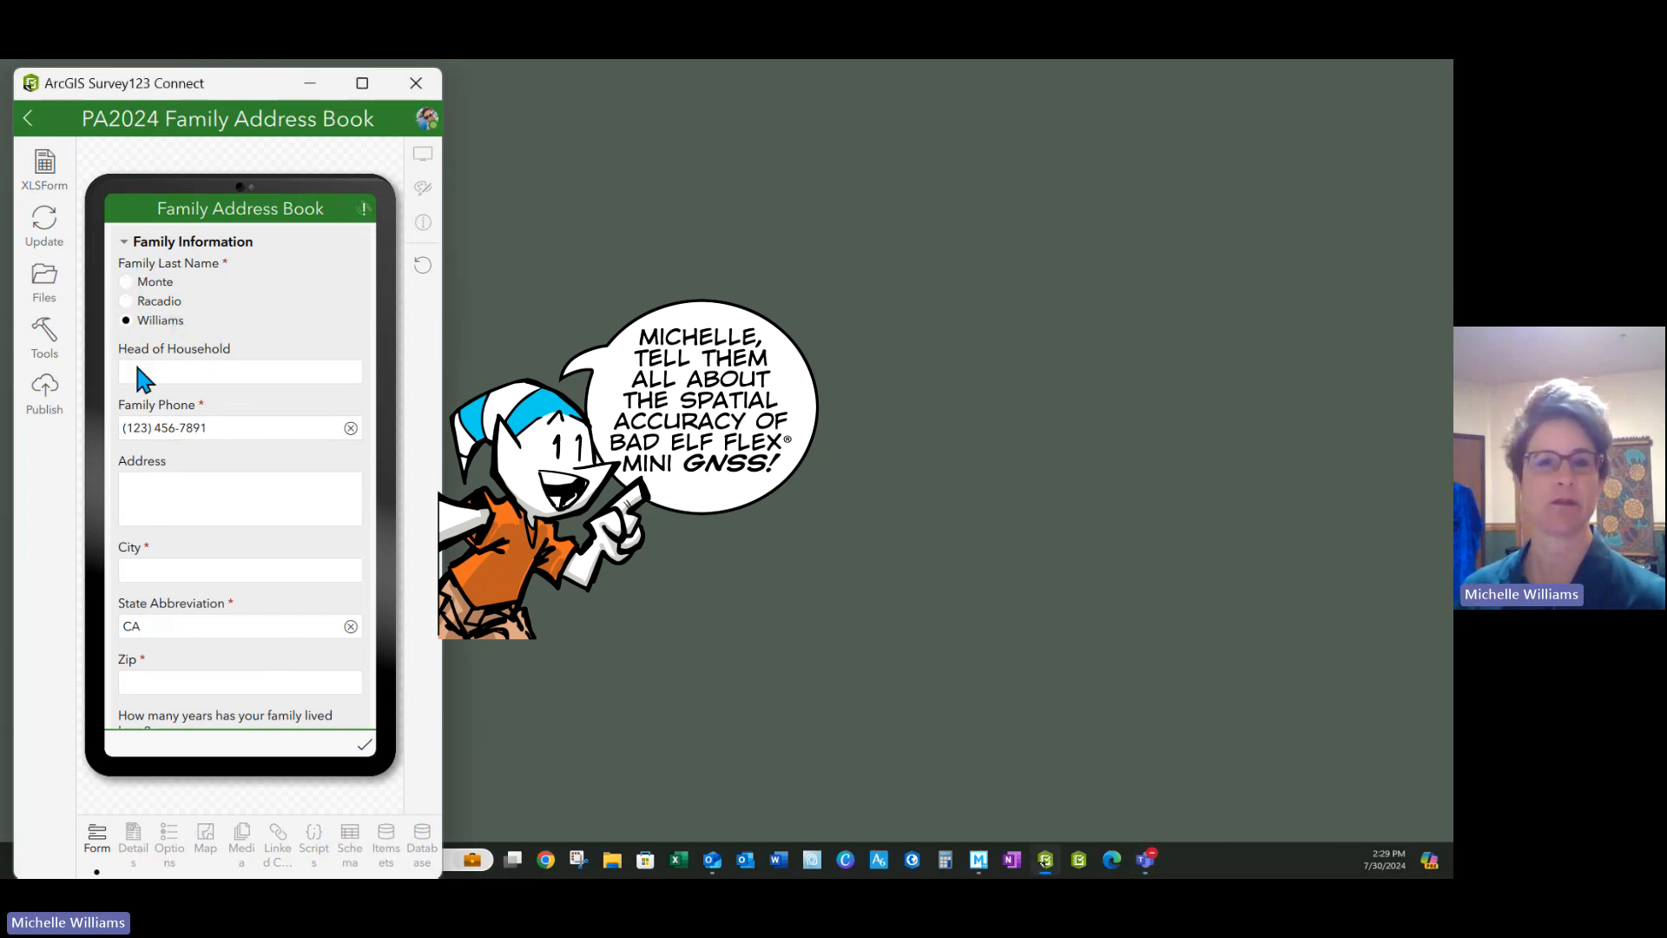
{"action": "left_click", "coordinate": [200, 377]}
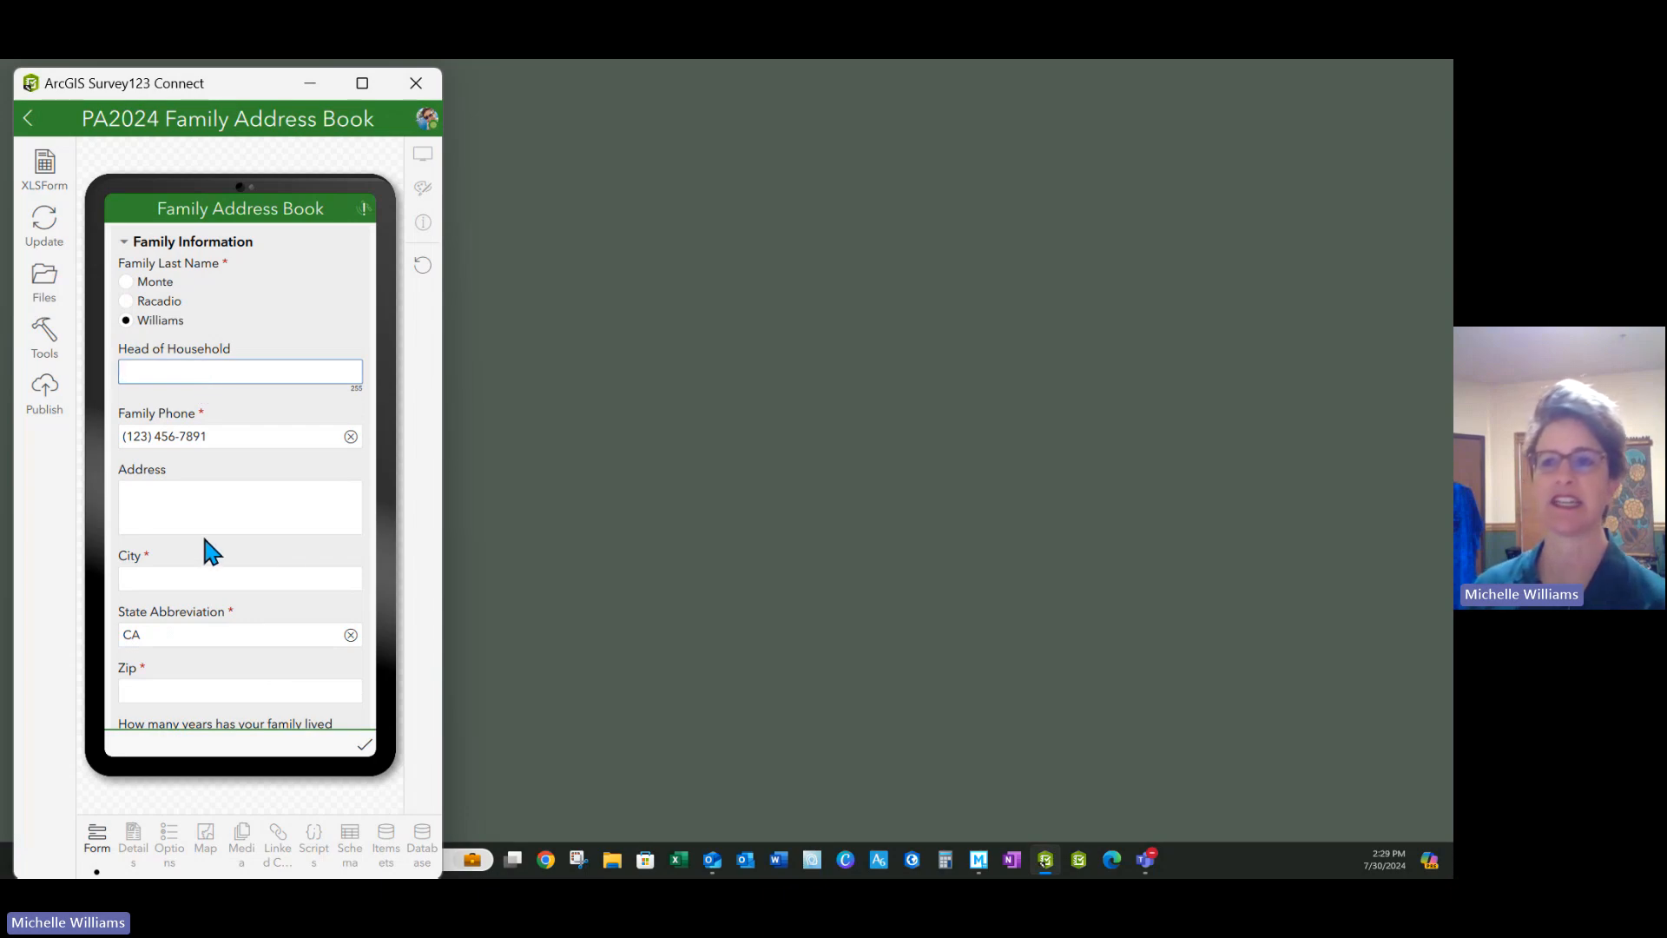
{"action": "left_click", "coordinate": [237, 436]}
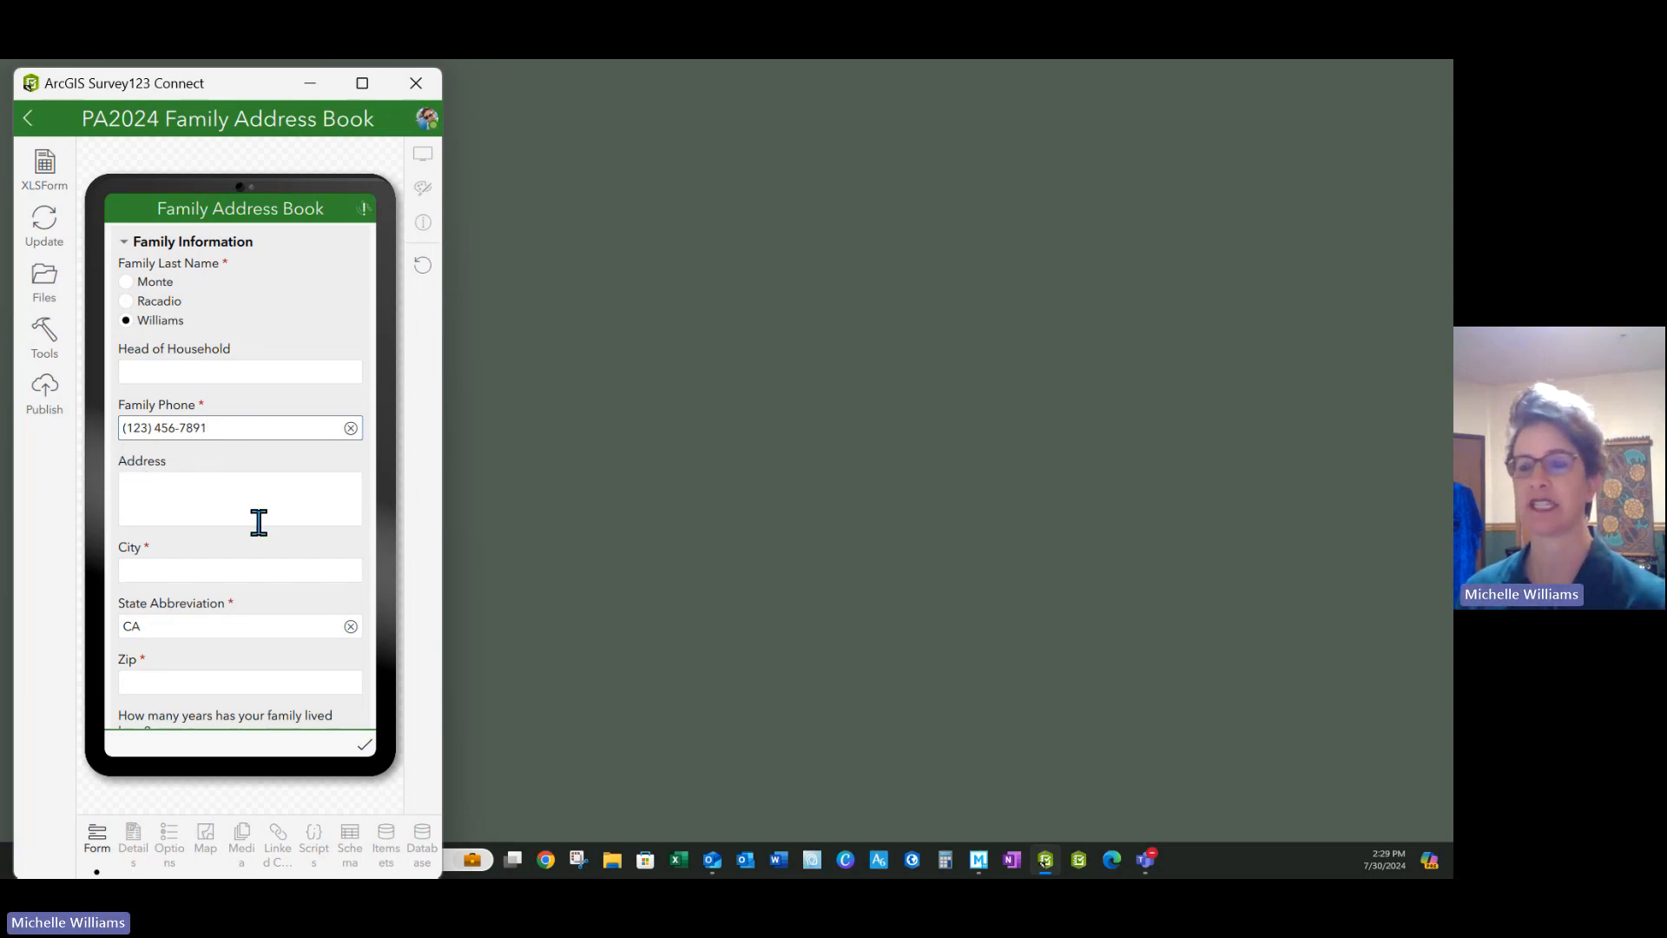
{"action": "left_click", "coordinate": [127, 501]}
{"action": "scroll", "coordinate": [283, 549], "scroll_direction": "down", "scroll_amount": 2}
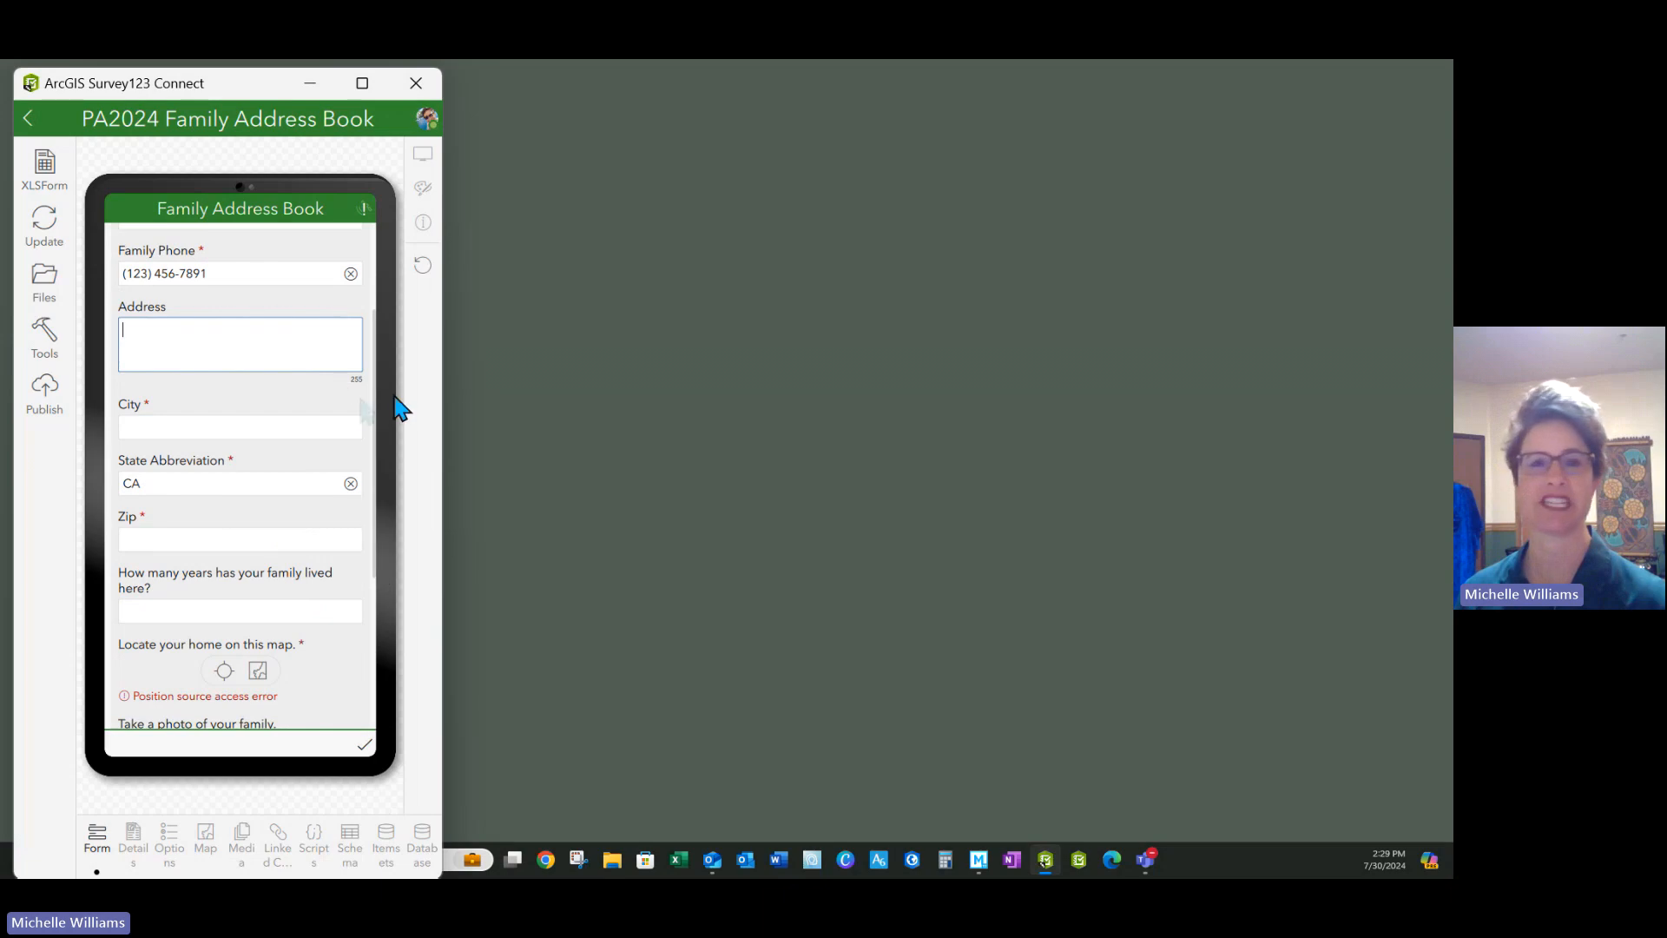
Go through the City, Zip and years-lived-here fields of the preview form
{"action": "left_click", "coordinate": [142, 426]}
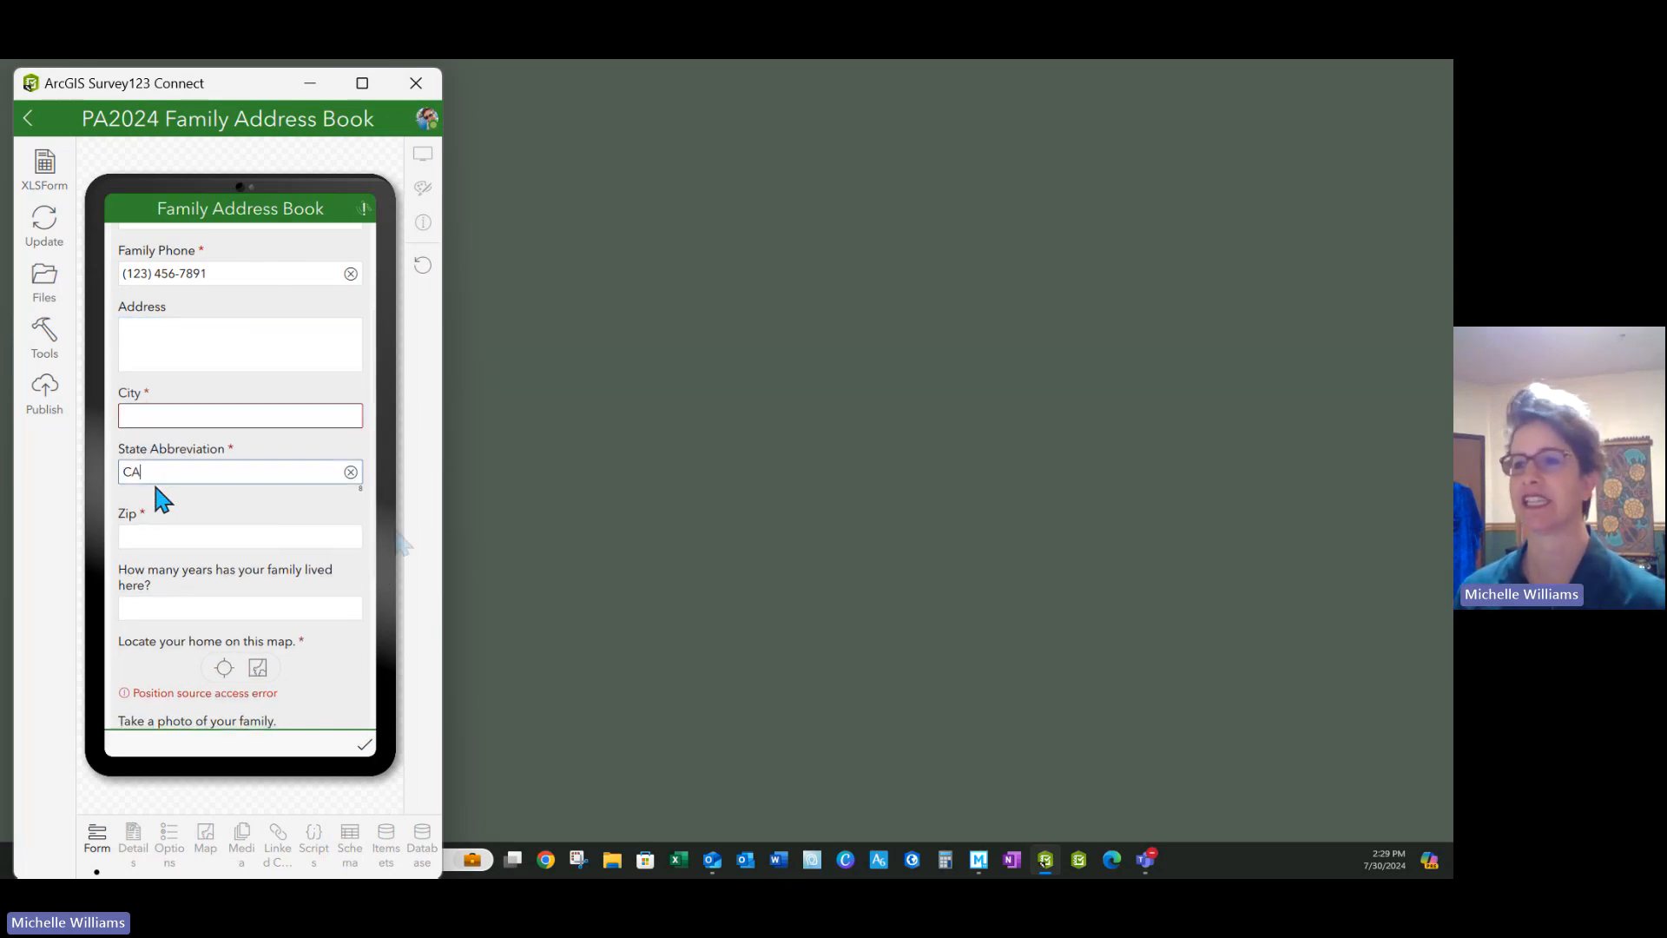
{"action": "left_click", "coordinate": [132, 535]}
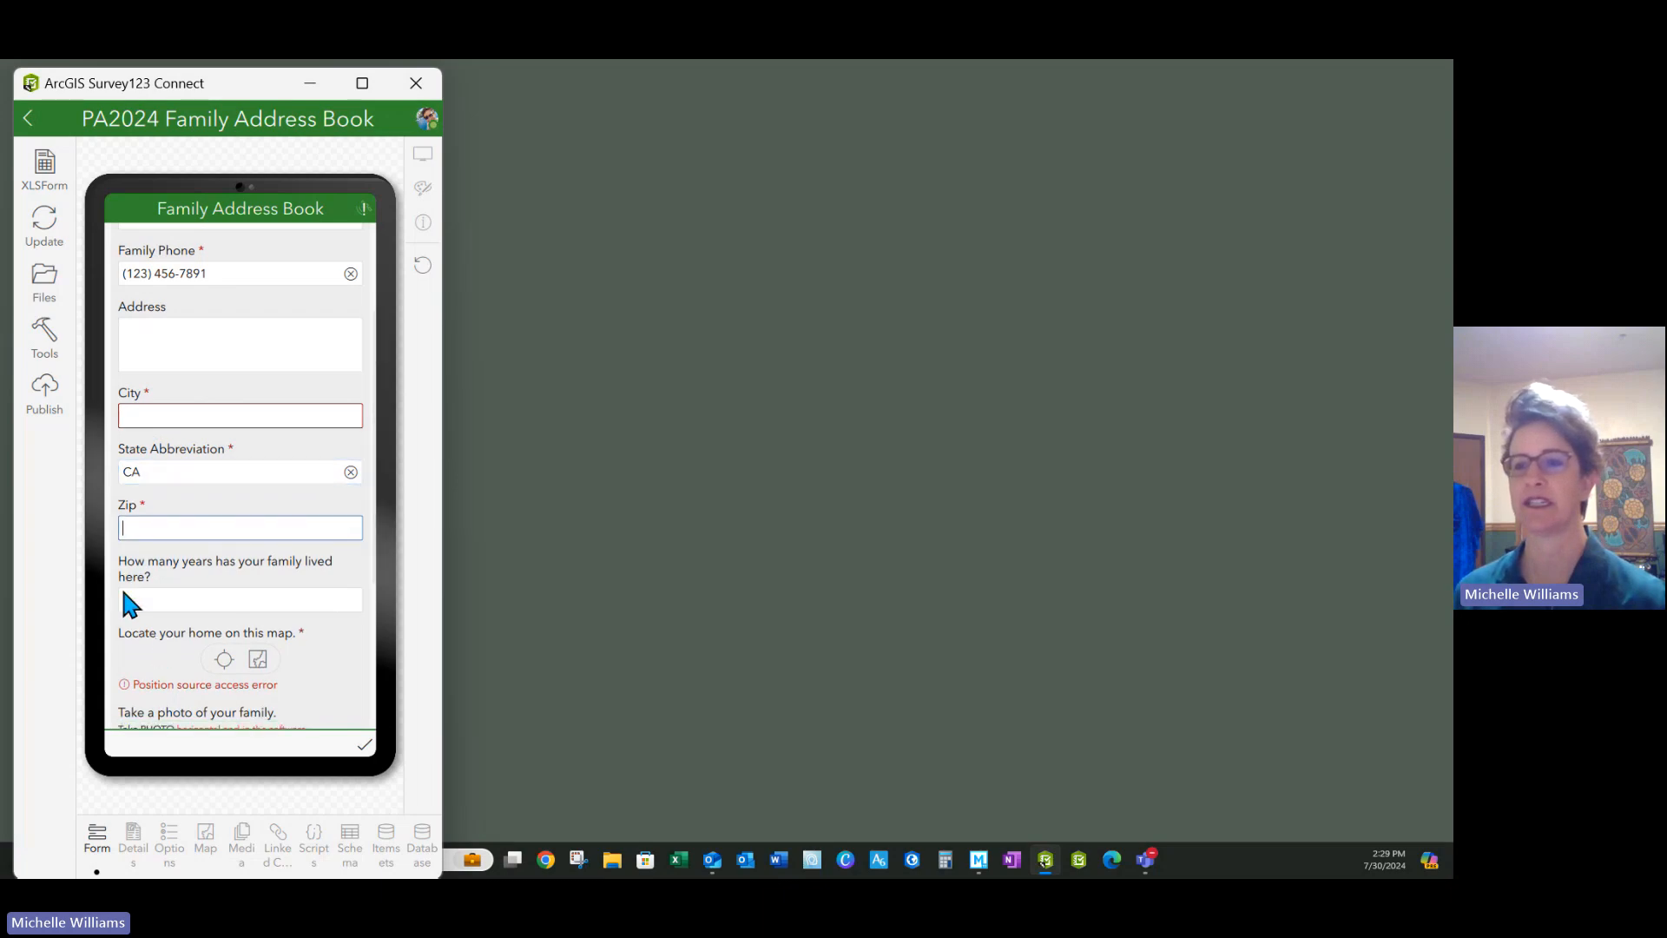
{"action": "left_click", "coordinate": [148, 599]}
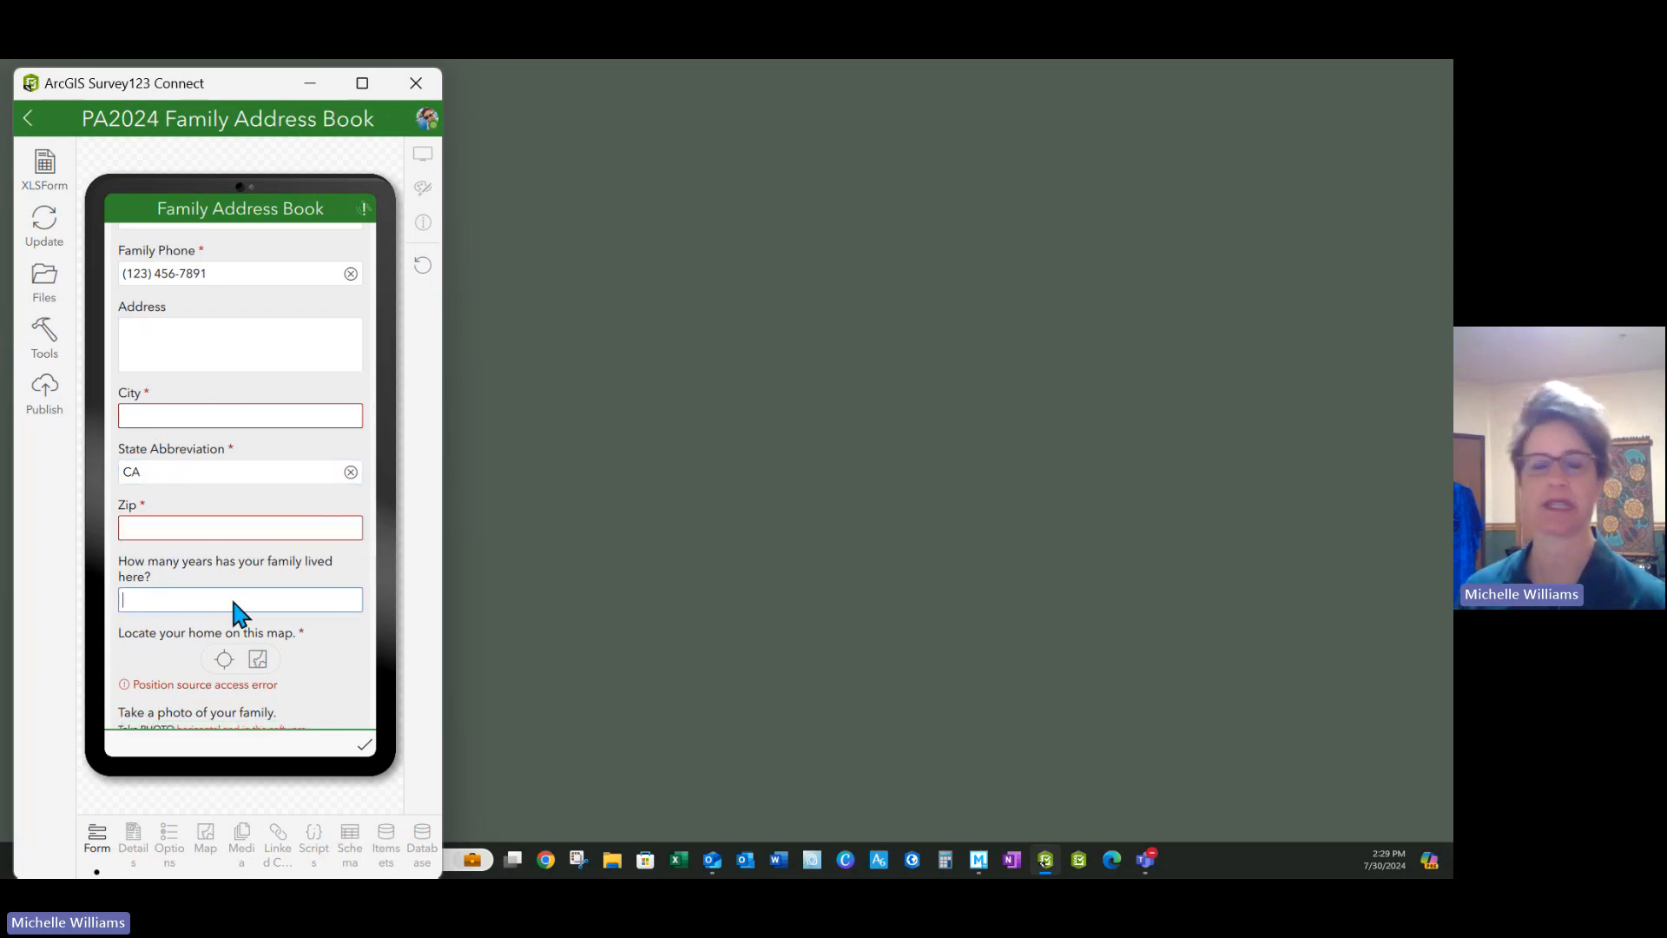
{"action": "scroll", "coordinate": [231, 602], "scroll_direction": "down", "scroll_amount": 2}
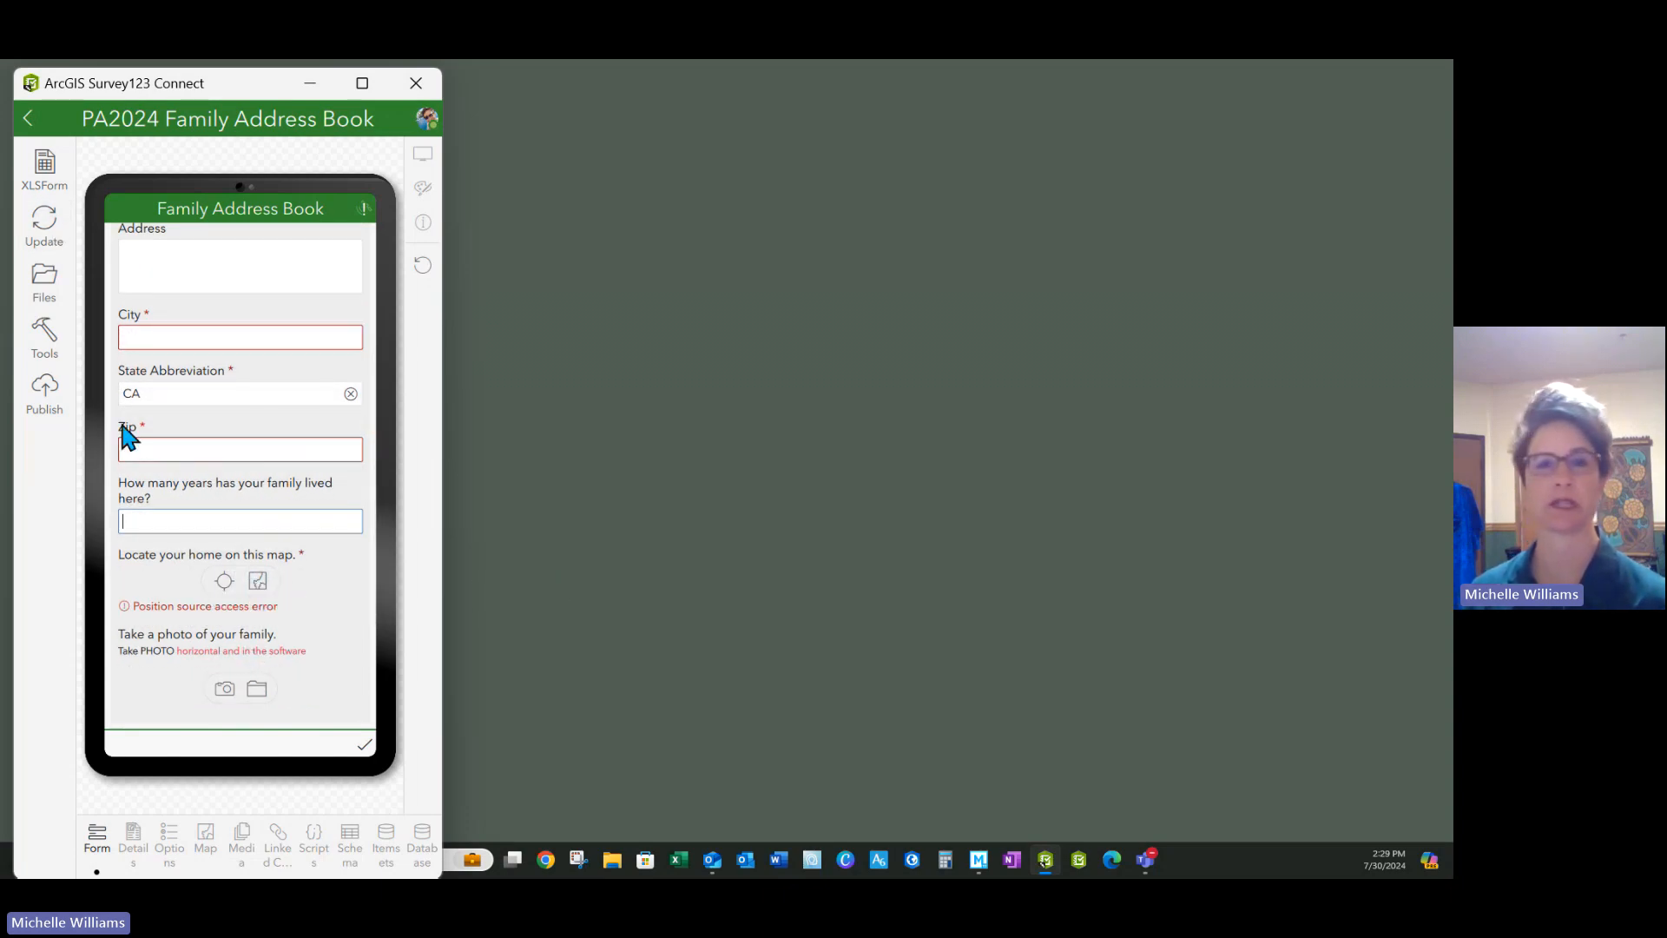
{"action": "left_click", "coordinate": [545, 860]}
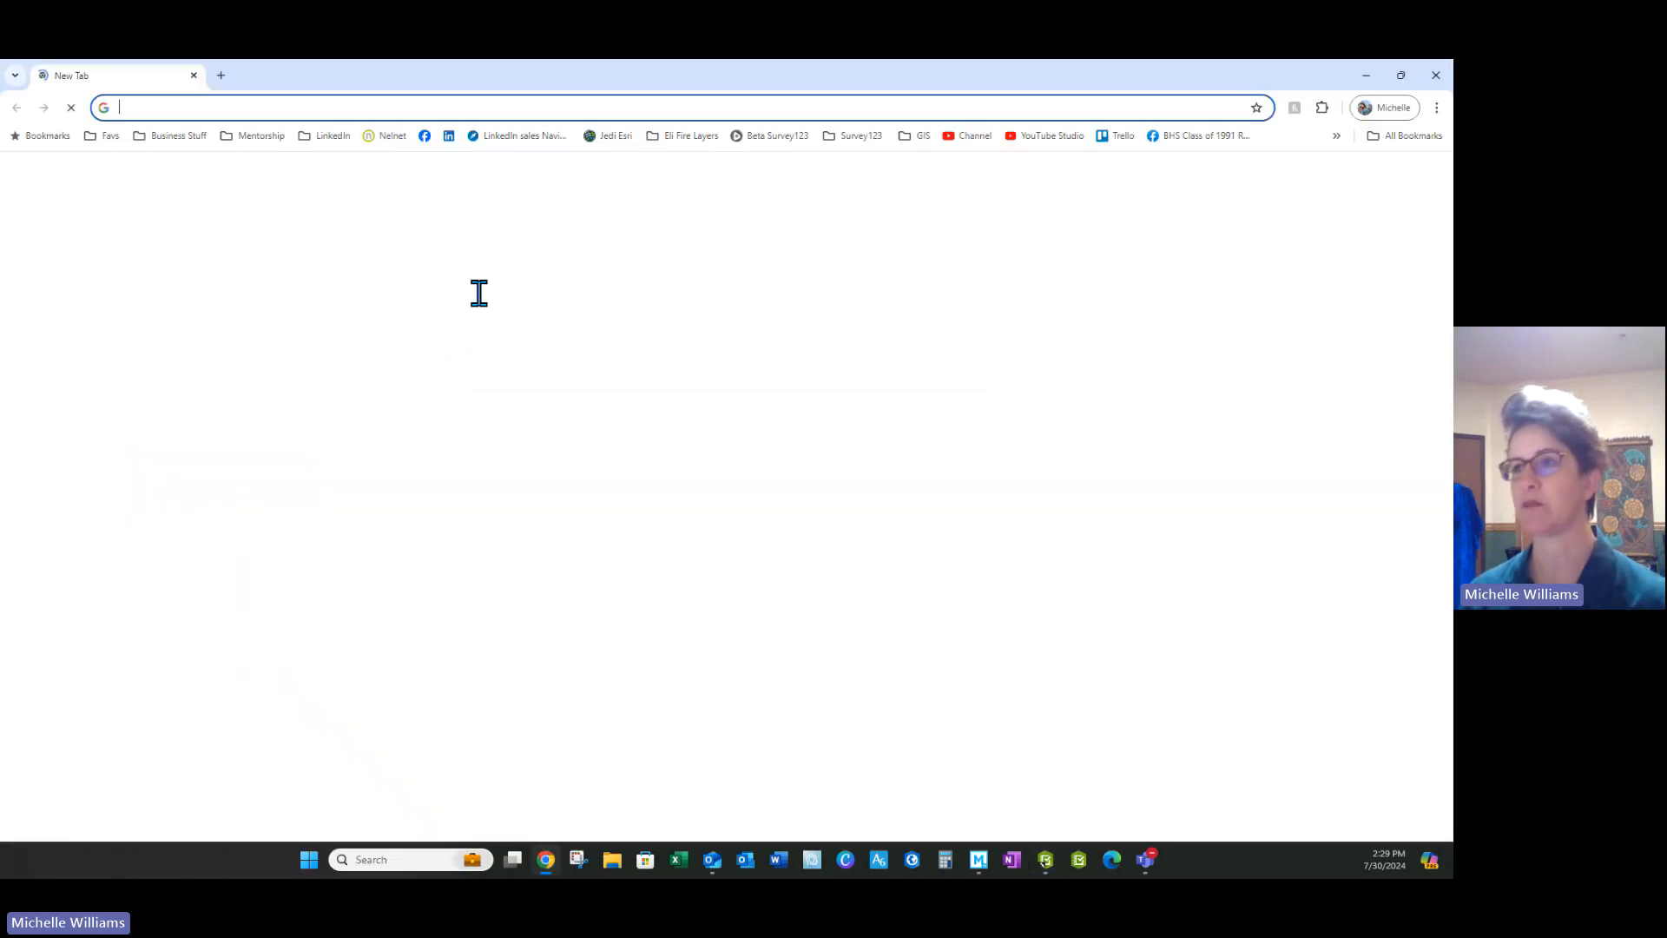
Sign in to ArcGIS Online under the Survey123 Jedi organization with the saved credentials
{"action": "left_click", "coordinate": [608, 136]}
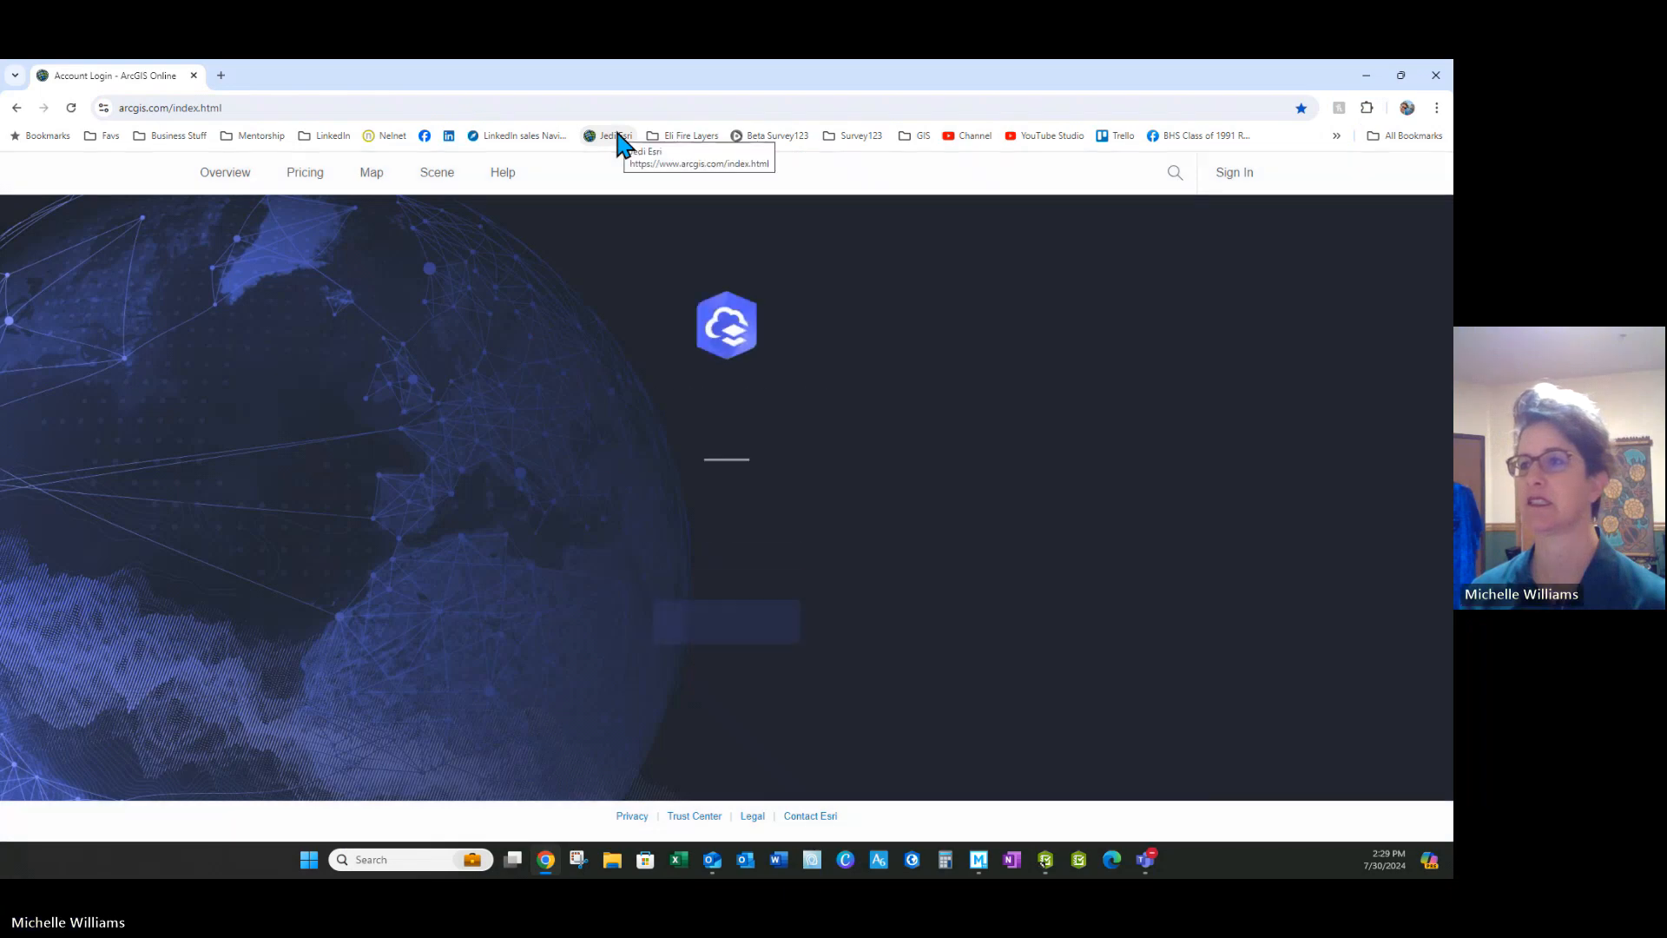
{"action": "left_click", "coordinate": [740, 605]}
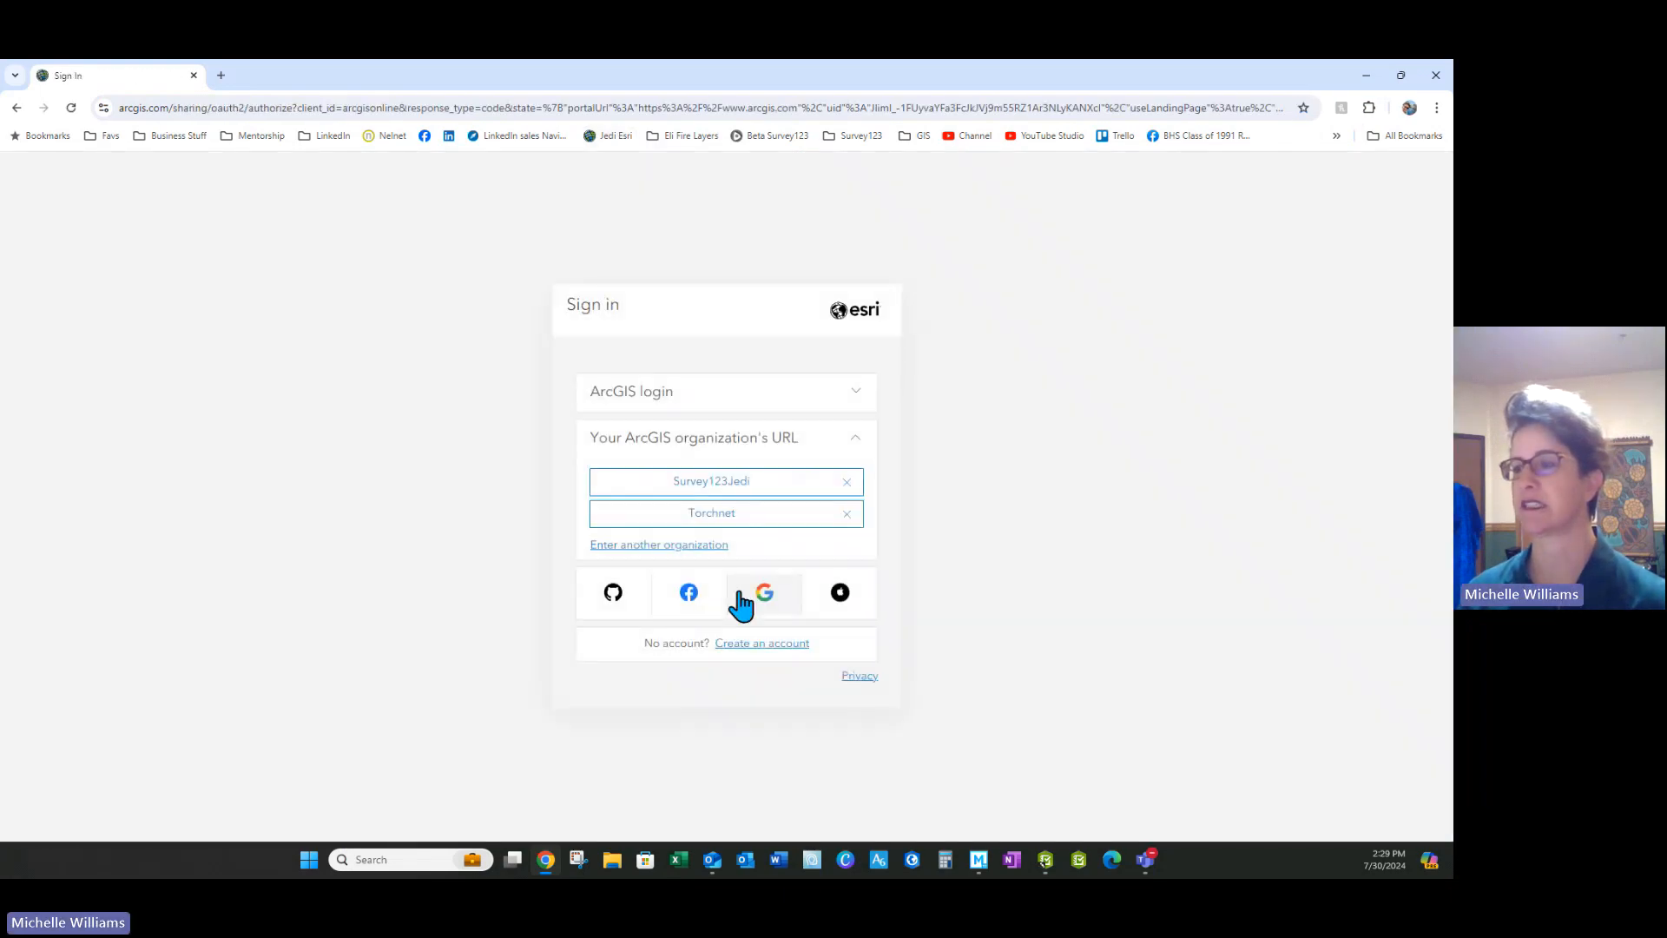
{"action": "left_click", "coordinate": [716, 481]}
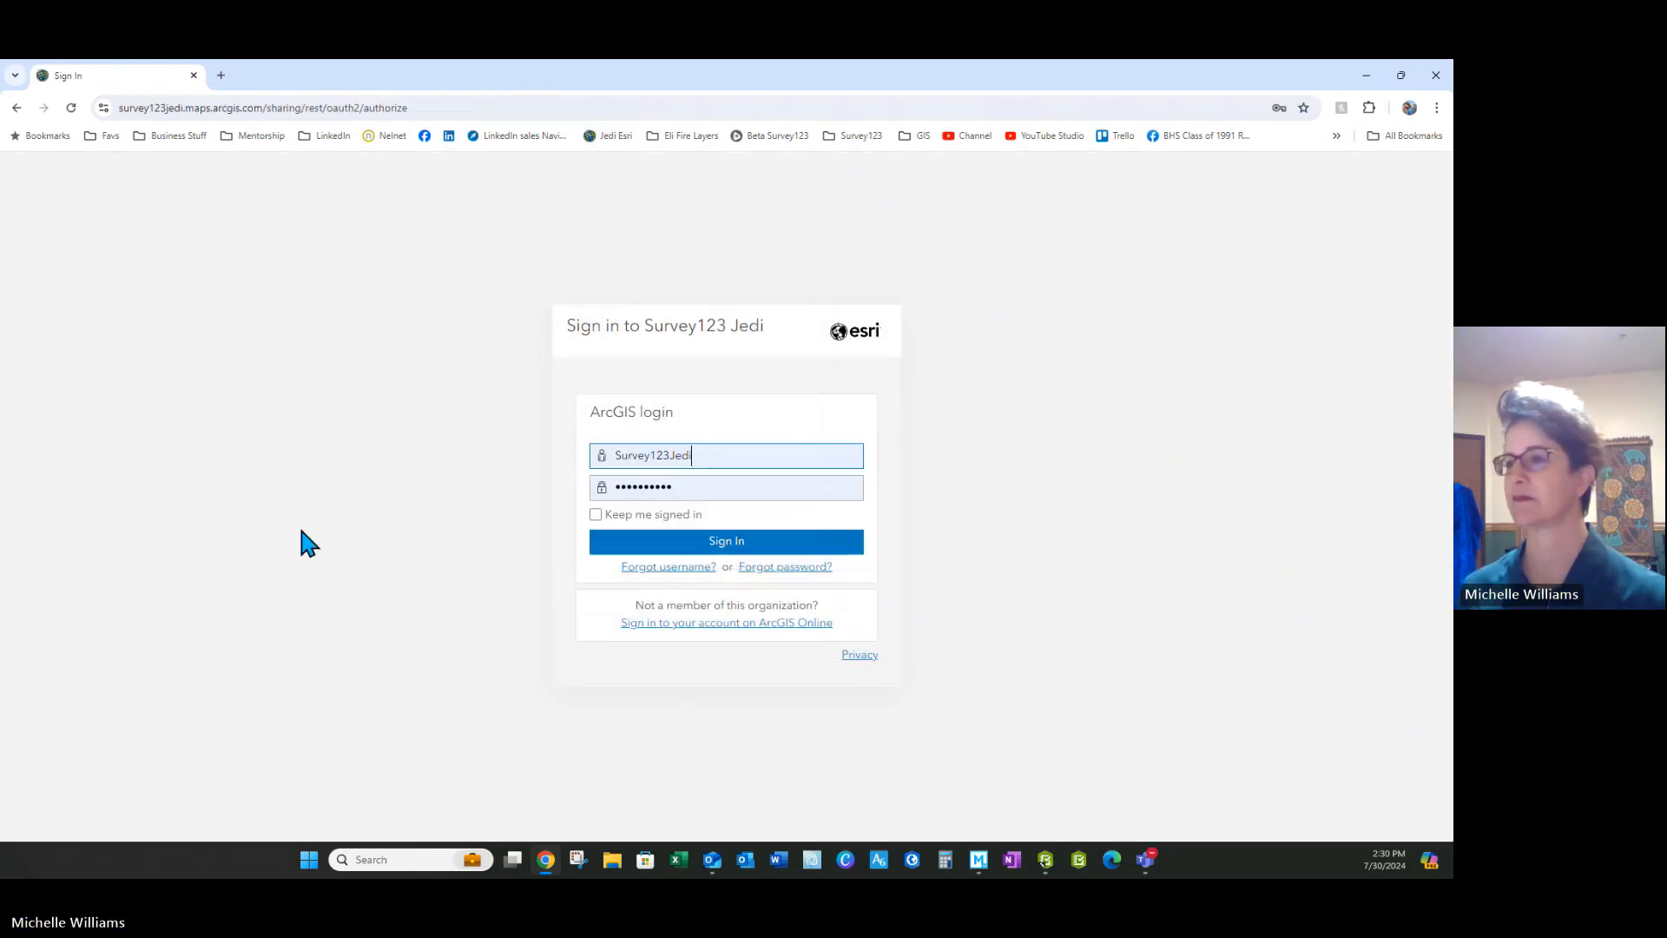
{"action": "left_click", "coordinate": [736, 549]}
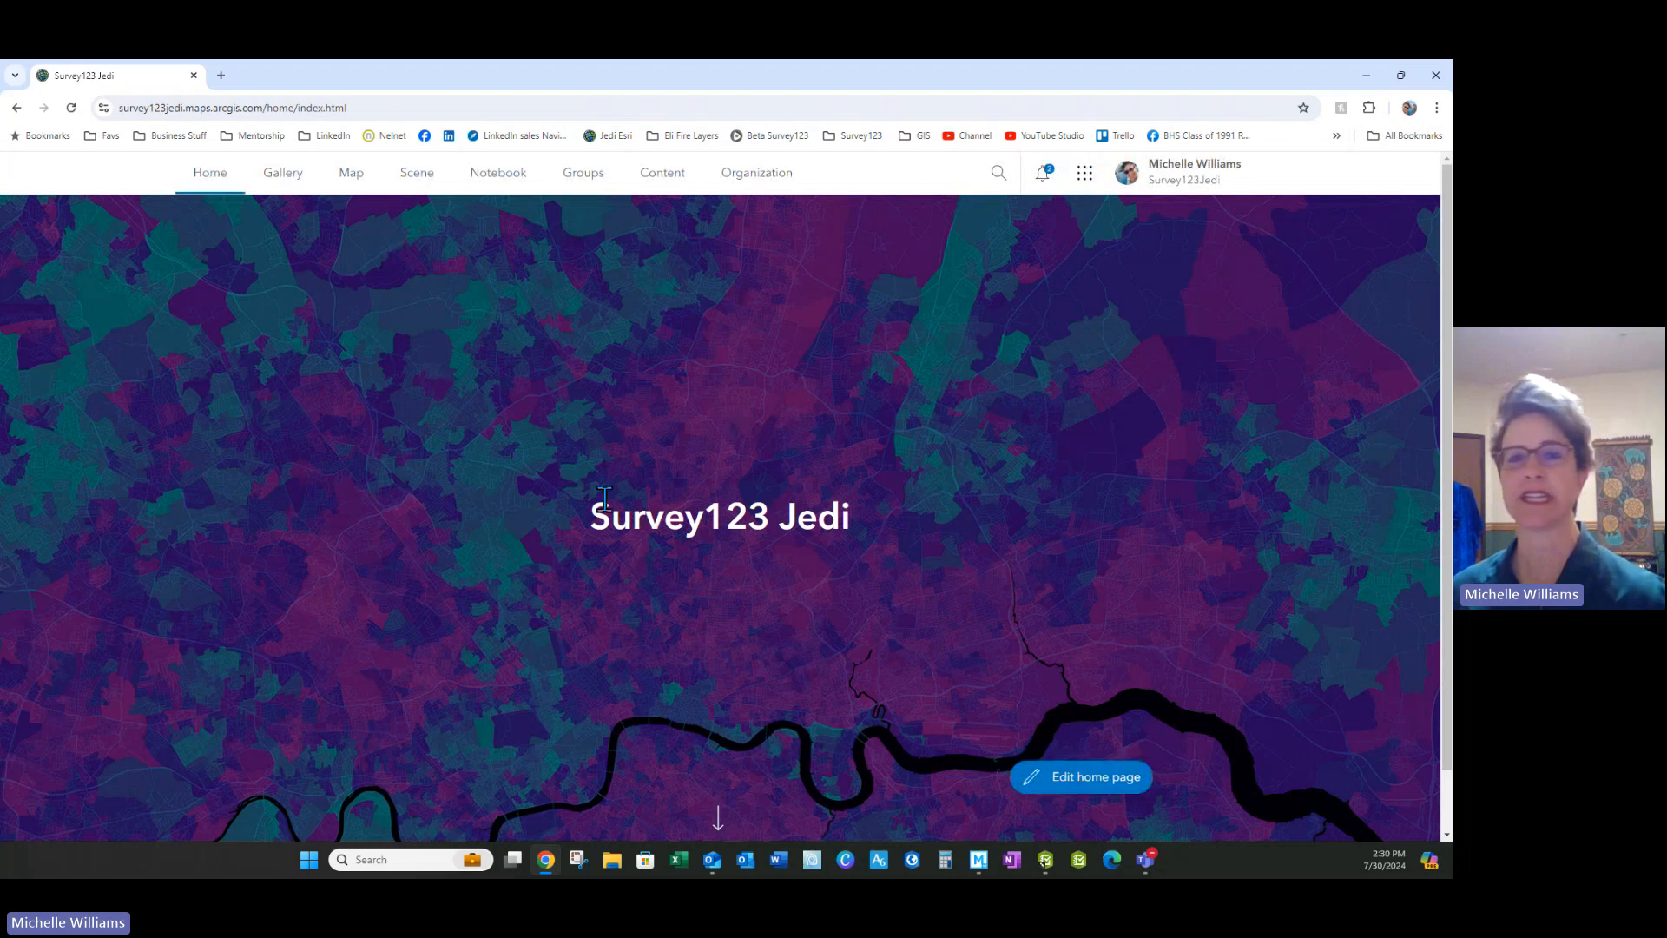
Launch Survey123 from the ArcGIS app launcher in a new tab
{"action": "left_click", "coordinate": [1087, 176]}
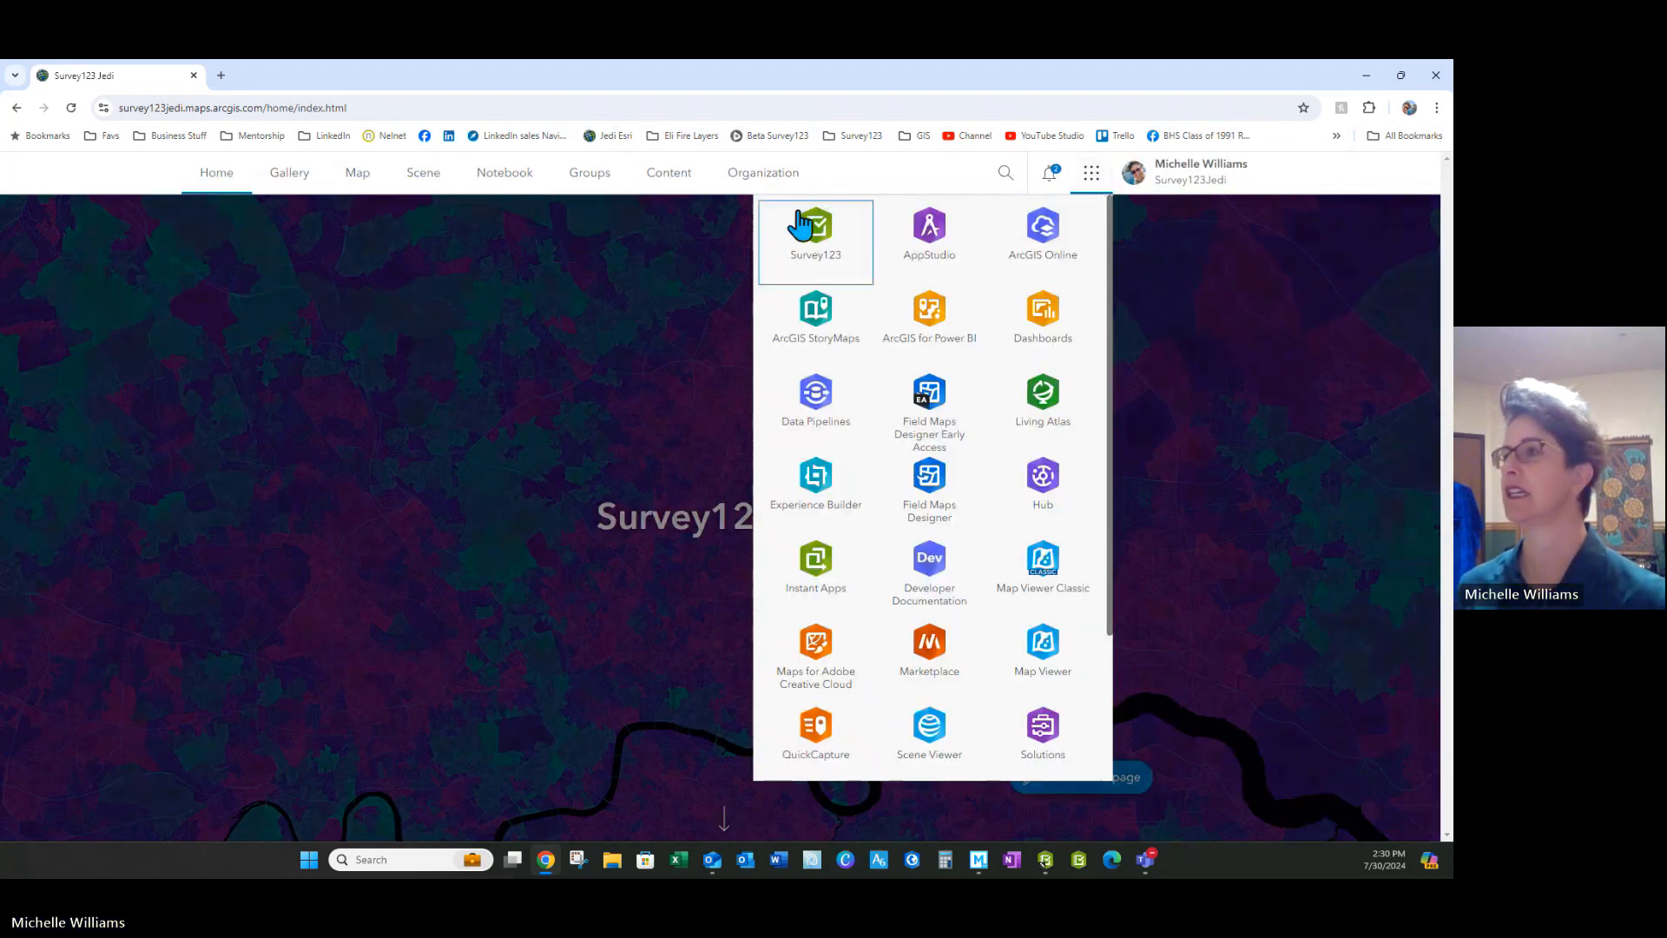
{"action": "mouse_move", "coordinate": [811, 241]}
{"action": "left_mouse_down"}
{"action": "mouse_move", "coordinate": [845, 275]}
{"action": "mouse_move", "coordinate": [972, 588]}
{"action": "mouse_move", "coordinate": [983, 667]}
{"action": "mouse_move", "coordinate": [930, 428]}
{"action": "mouse_move", "coordinate": [808, 234]}
{"action": "left_mouse_up"}
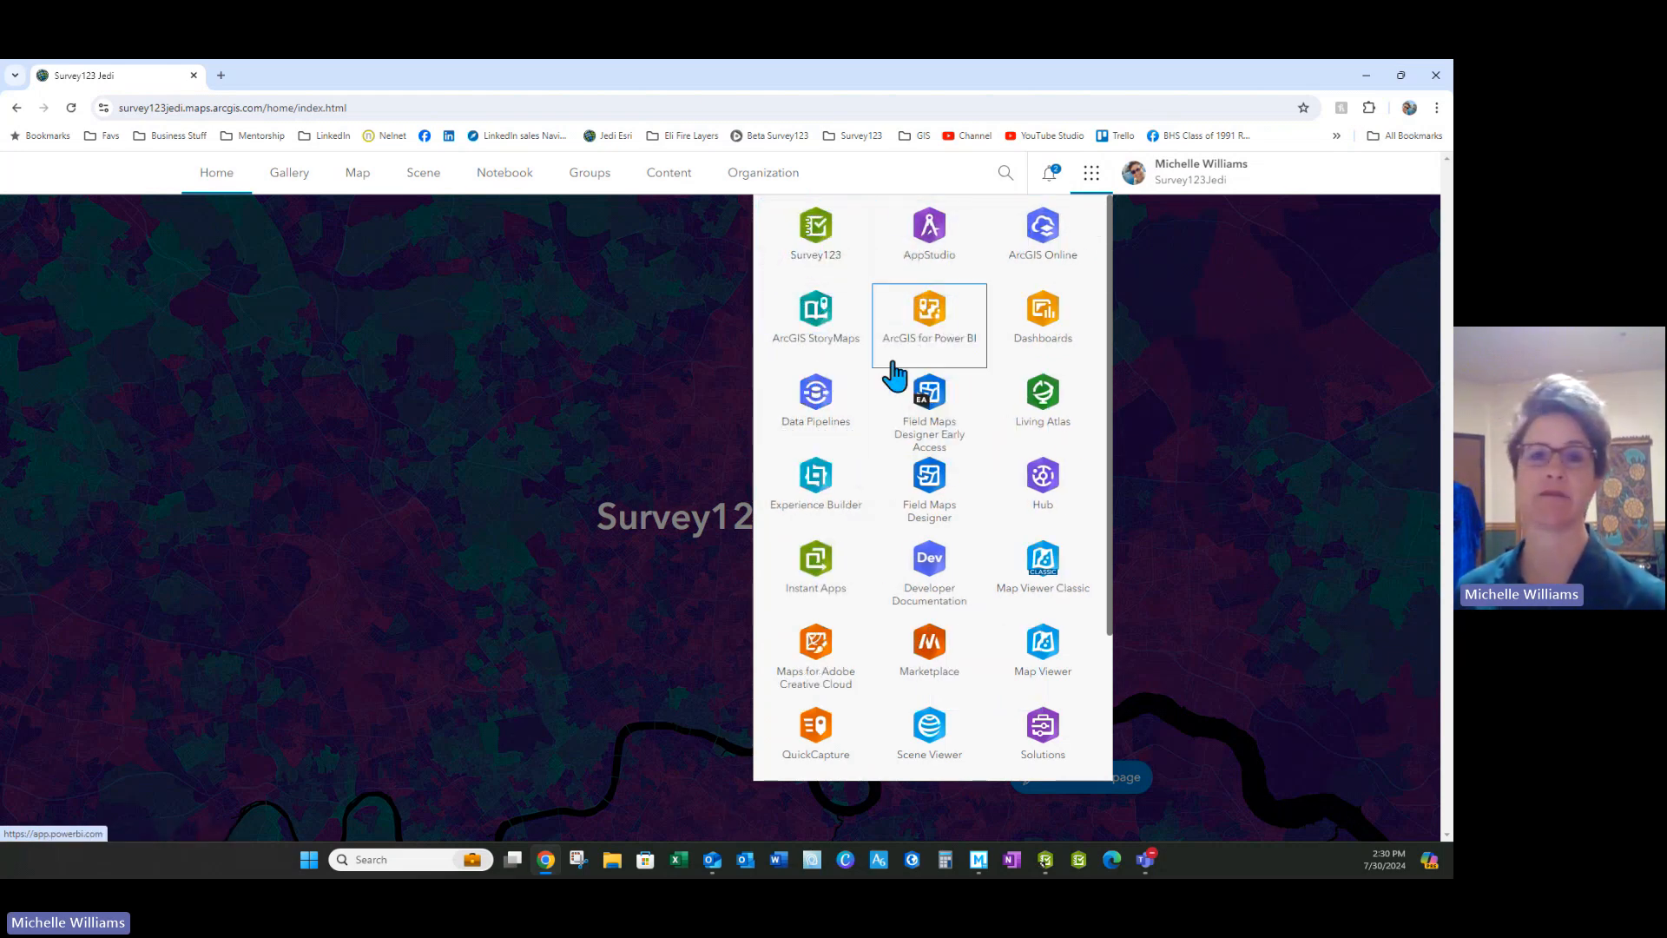
{"action": "left_click", "coordinate": [817, 239]}
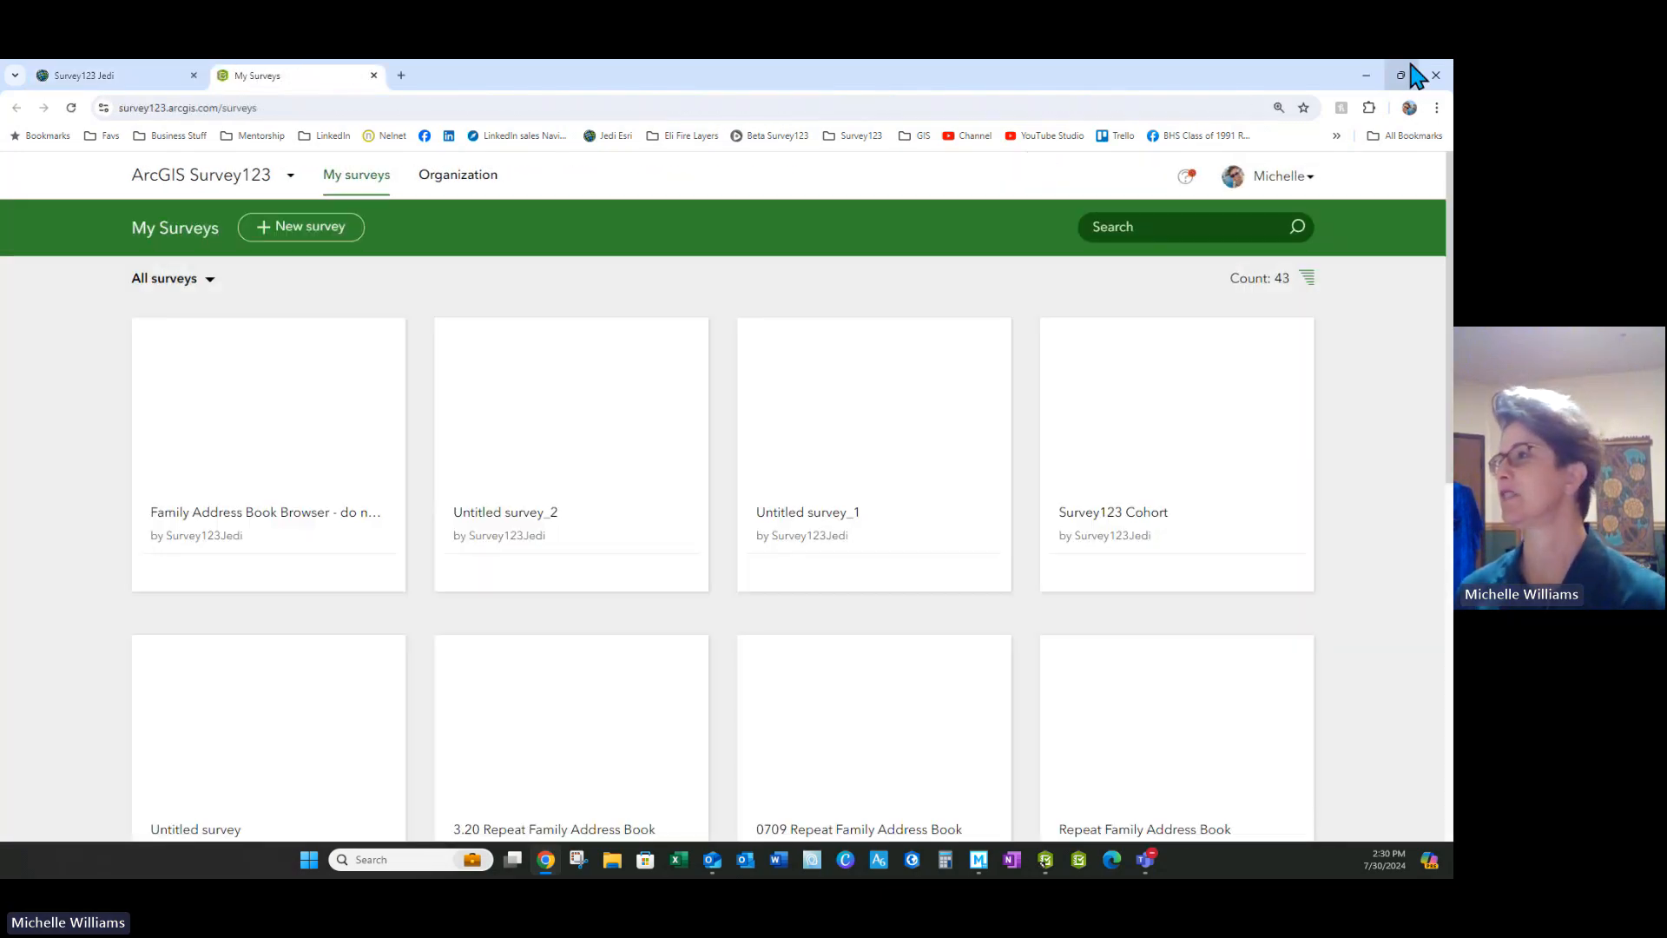
Restore the Chrome window, move and widen it to the right, and bring the Connect preview forward
{"action": "left_click", "coordinate": [1401, 75]}
{"action": "left_click_drag", "start_coordinate": [753, 95], "coordinate": [878, 93]}
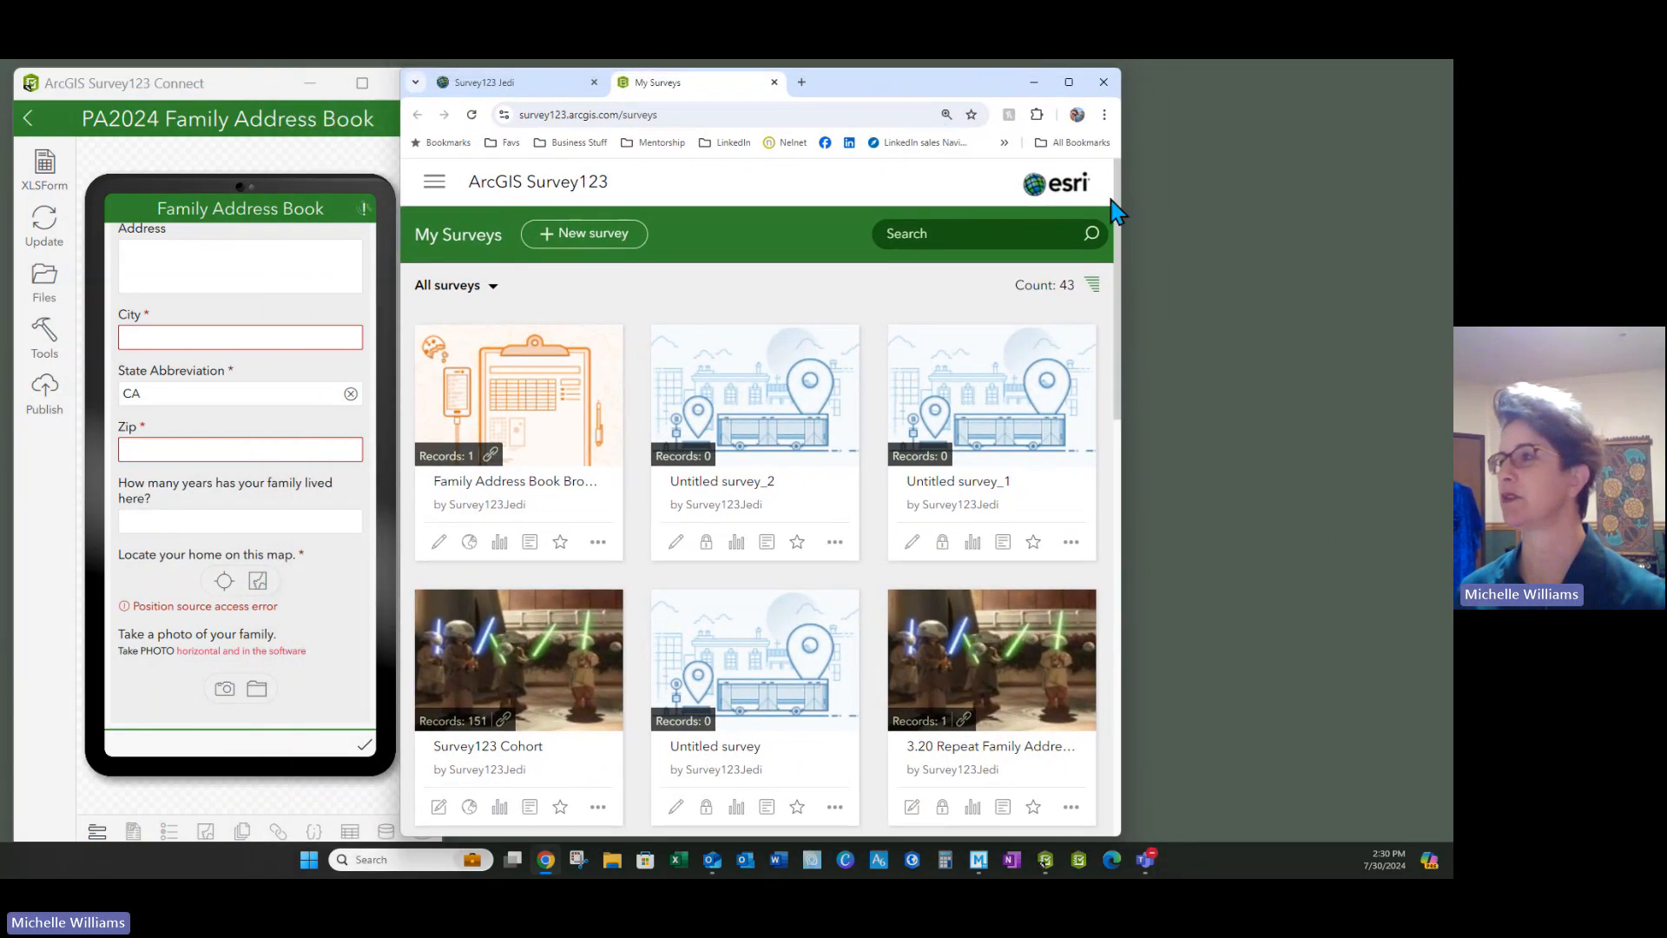
{"action": "left_click_drag", "start_coordinate": [1124, 205], "coordinate": [1452, 208]}
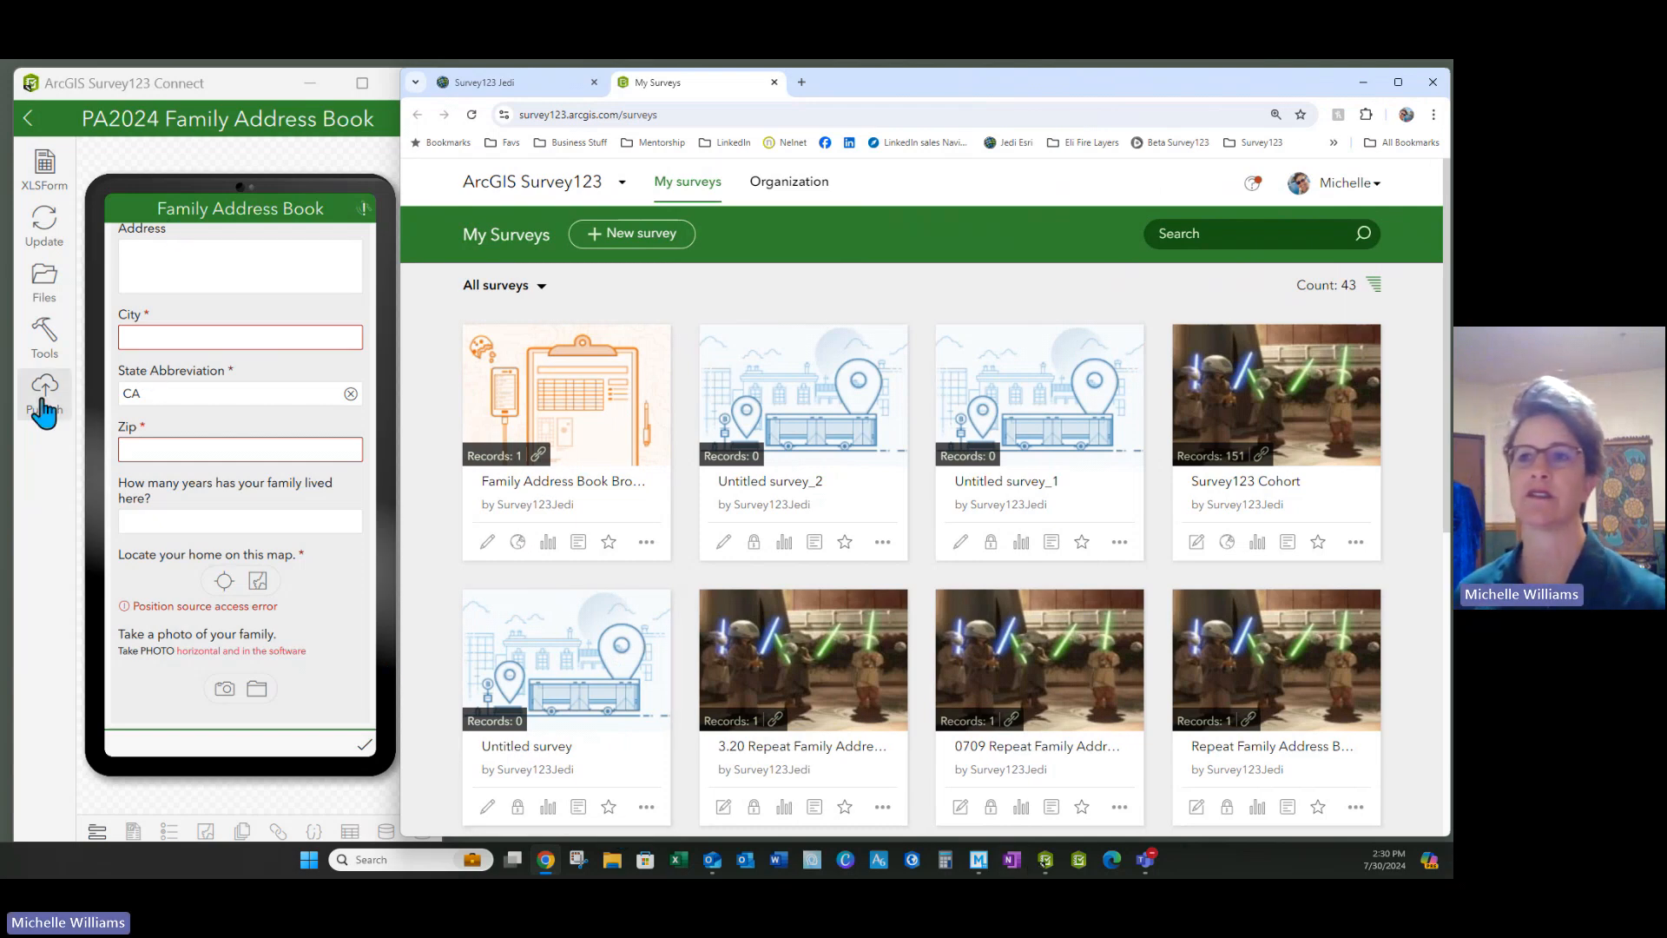
{"action": "left_click", "coordinate": [47, 178]}
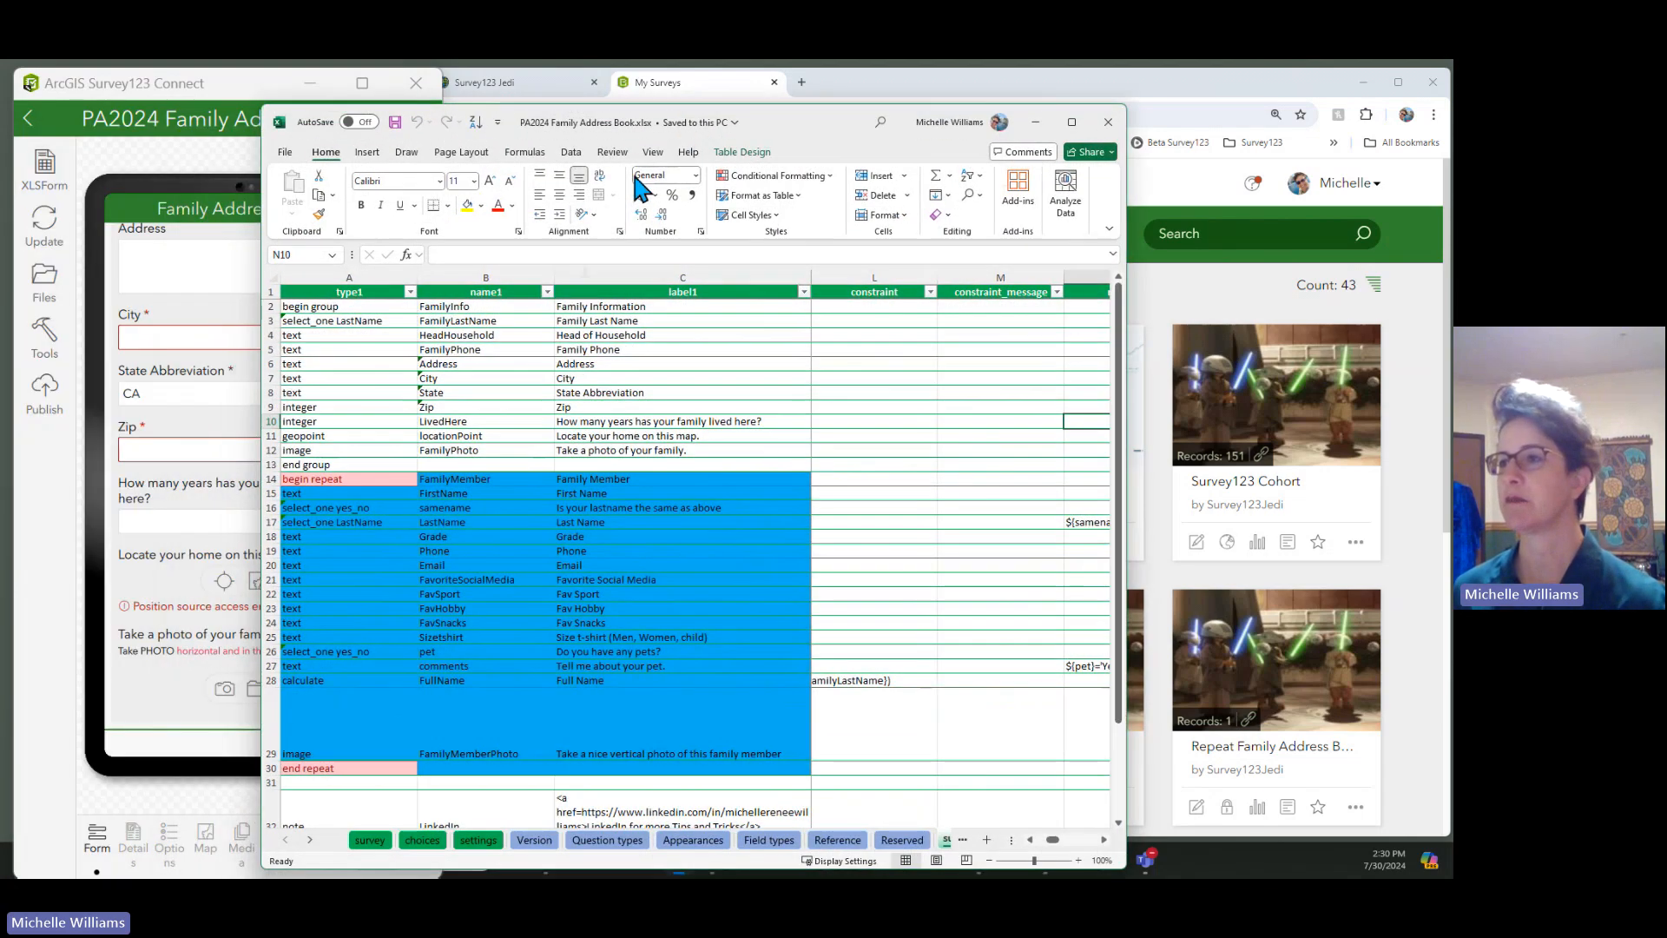
{"action": "left_click", "coordinate": [723, 440]}
{"action": "key", "text": "Right"}
{"action": "key", "text": "Right"}
{"action": "key", "text": "Right"}
{"action": "left_click", "coordinate": [861, 368]}
{"action": "key", "text": "Right"}
{"action": "key", "text": "Right"}
{"action": "key", "text": "Right"}
{"action": "key", "text": "Right"}
{"action": "key", "text": "Right"}
{"action": "key", "text": "Right"}
{"action": "key", "text": "Right"}
{"action": "key", "text": "Right"}
{"action": "key", "text": "Right"}
{"action": "key", "text": "Right"}
{"action": "key", "text": "Right"}
{"action": "key", "text": "Right"}
{"action": "key", "text": "Right"}
{"action": "key", "text": "Right"}
{"action": "key", "text": "Right"}
{"action": "key", "text": "Right"}
{"action": "key", "text": "Right"}
{"action": "key", "text": "Right"}
{"action": "key", "text": "Right"}
{"action": "key", "text": "Right"}
{"action": "key", "text": "Right"}
{"action": "key", "text": "Right"}
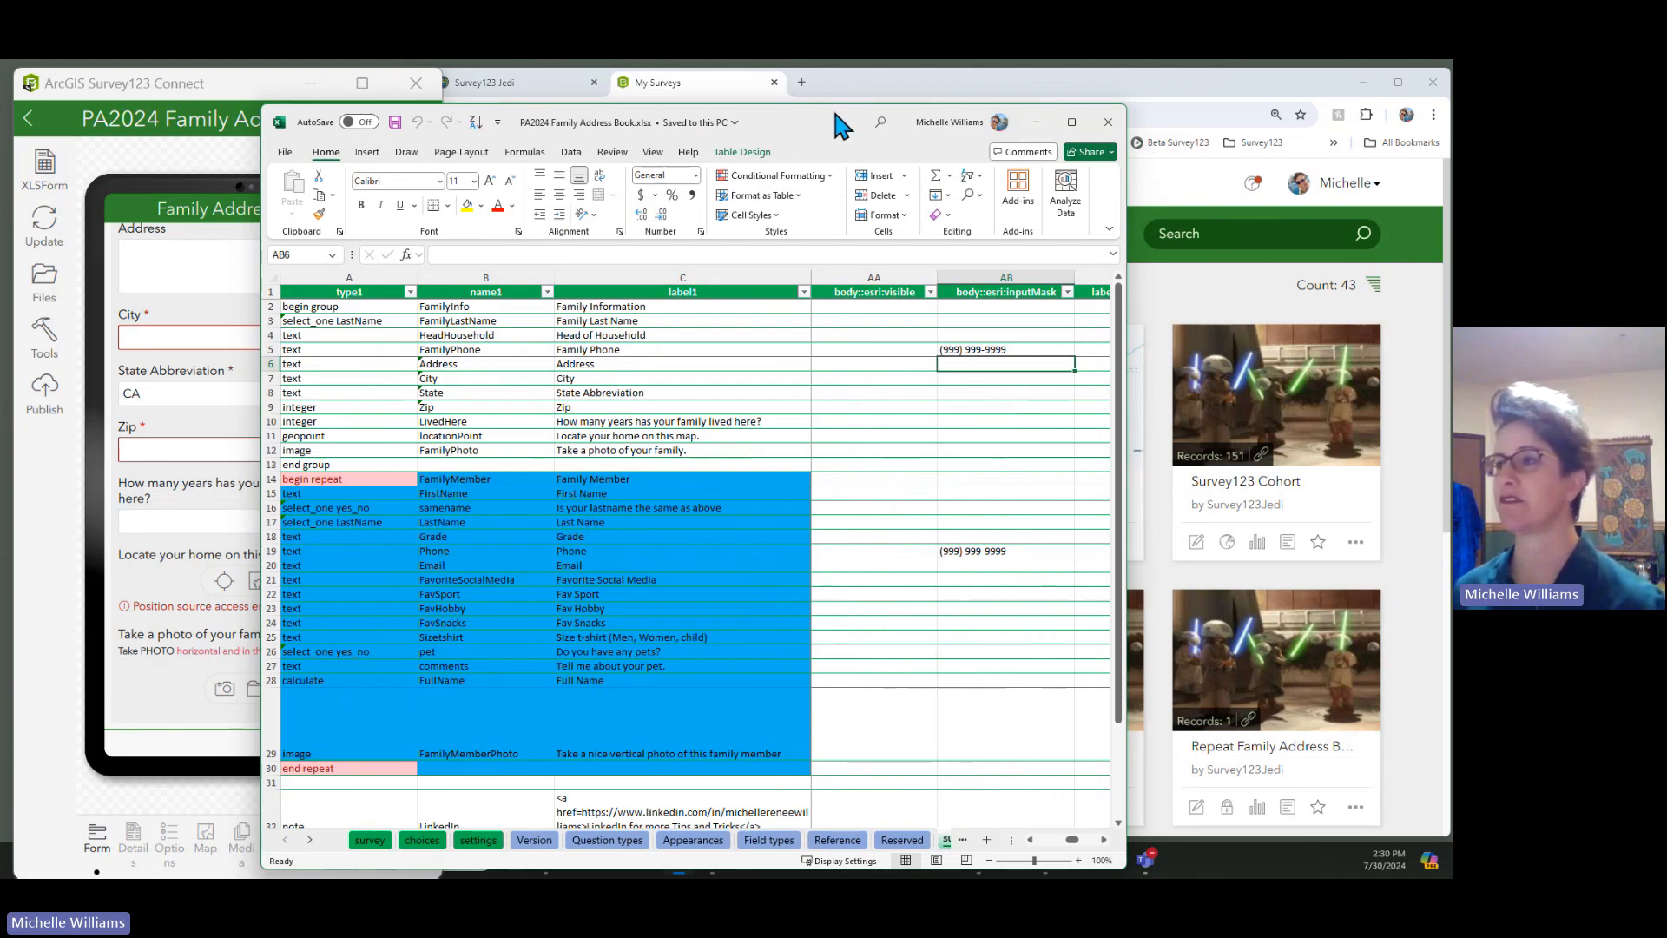
{"action": "left_click_drag", "start_coordinate": [836, 114], "coordinate": [836, 61]}
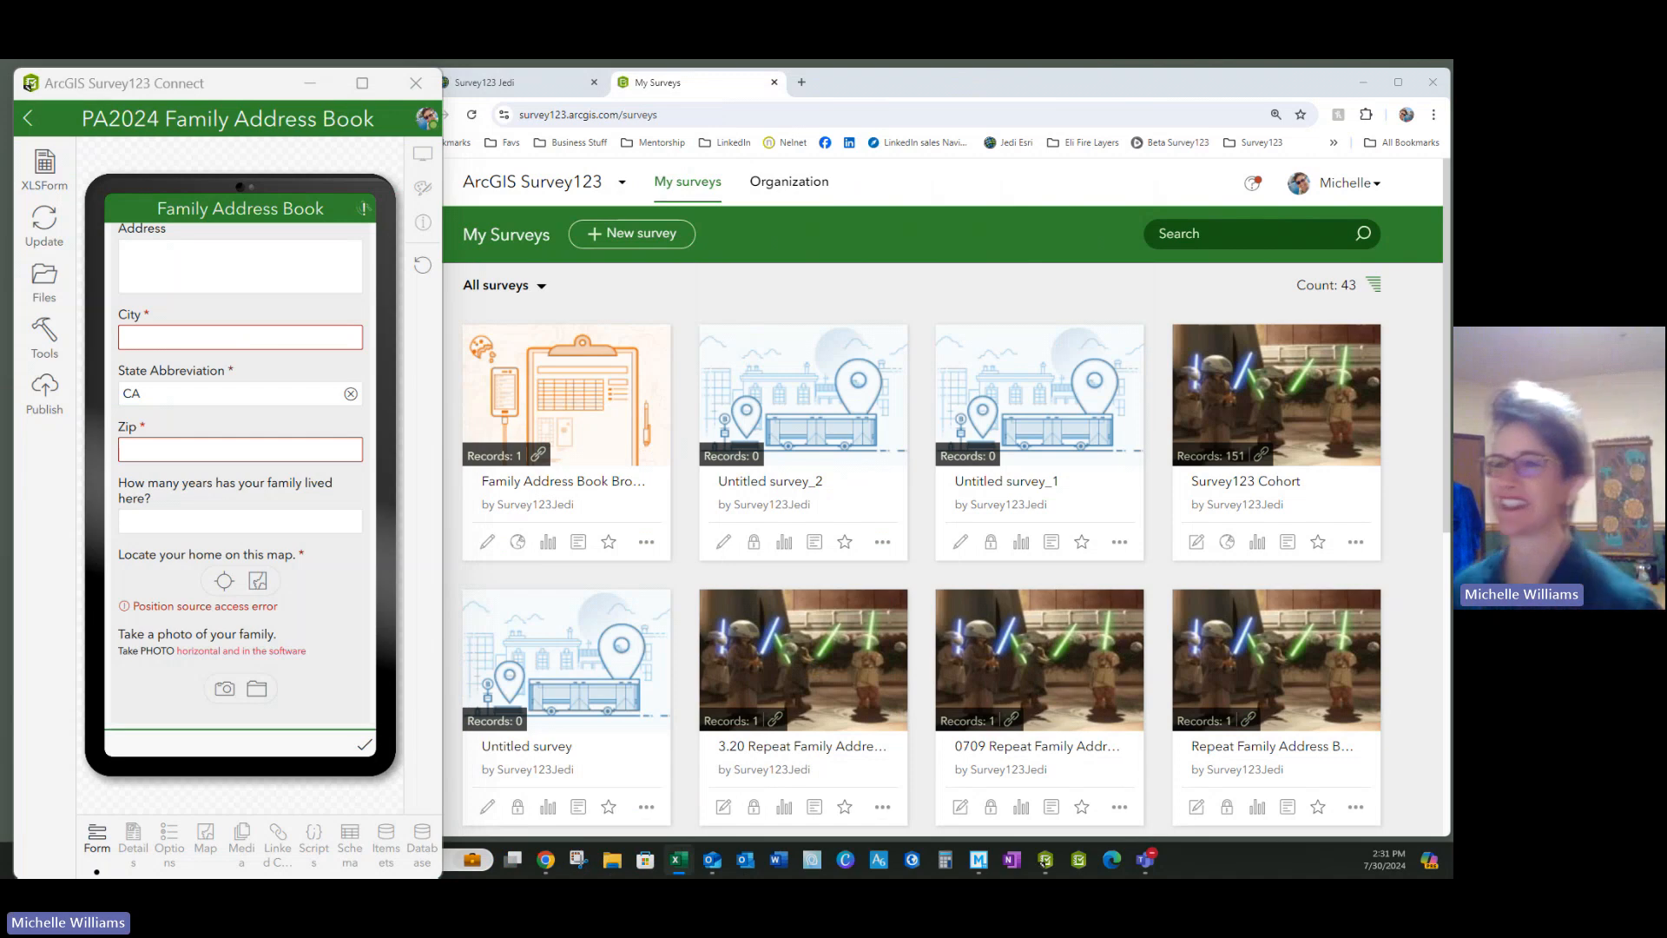
Start a new survey from My Surveys using the Blank survey option in the web designer
{"action": "scroll", "coordinate": [170, 491], "scroll_direction": "up", "scroll_amount": 5}
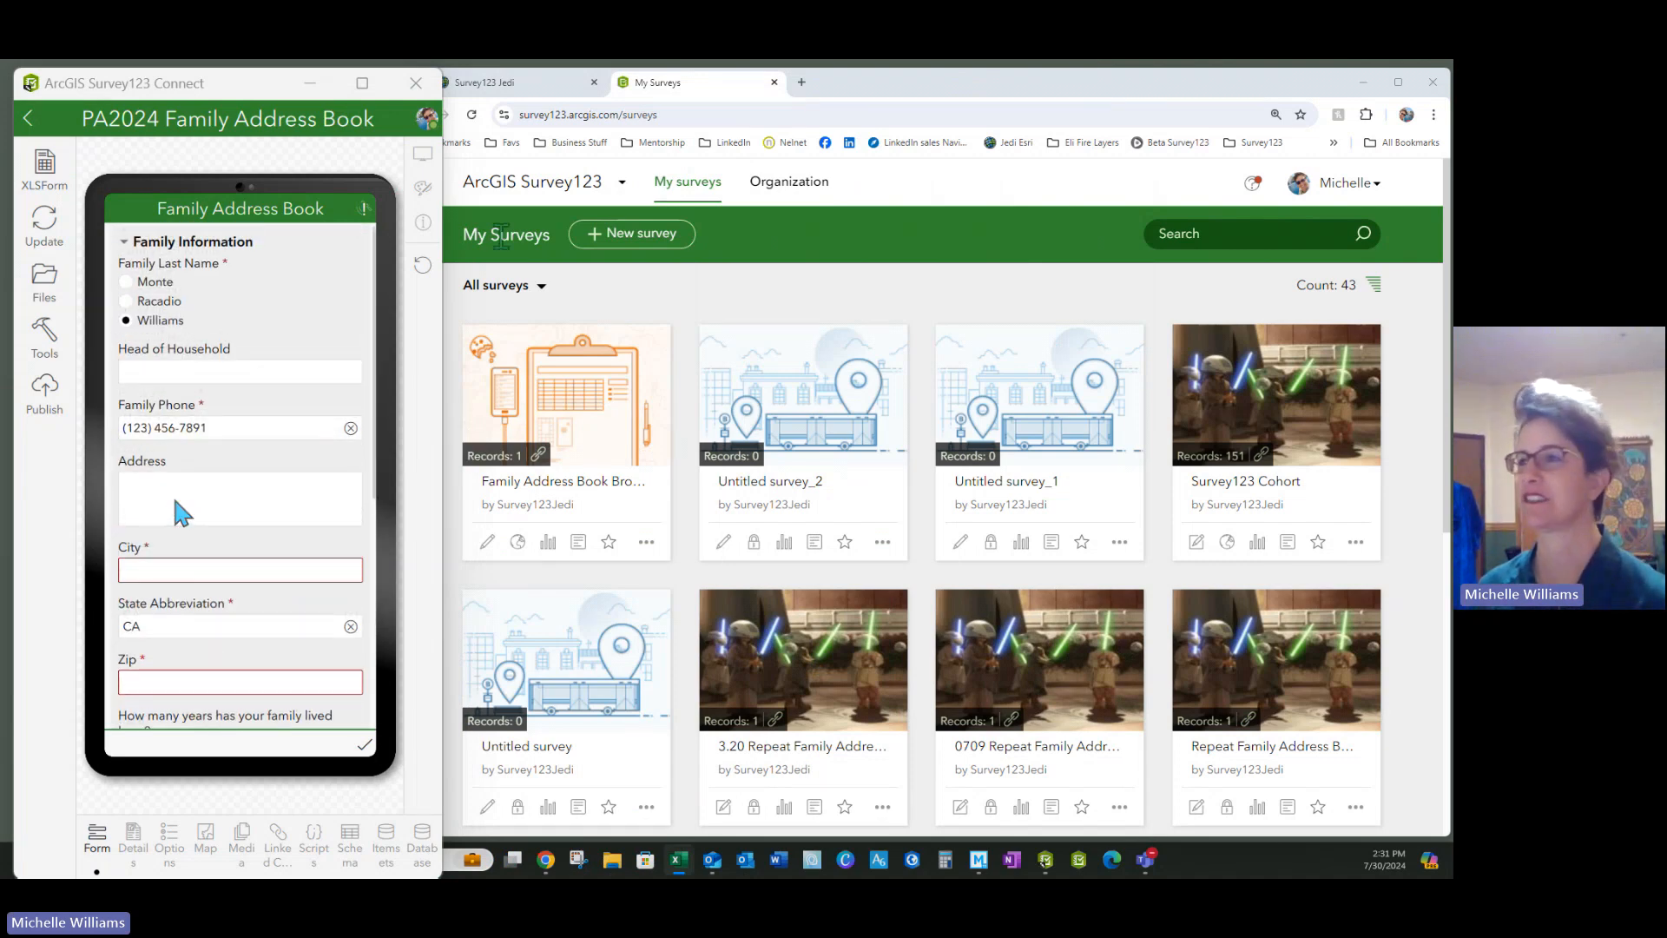
{"action": "left_click", "coordinate": [631, 247]}
{"action": "left_click", "coordinate": [631, 236]}
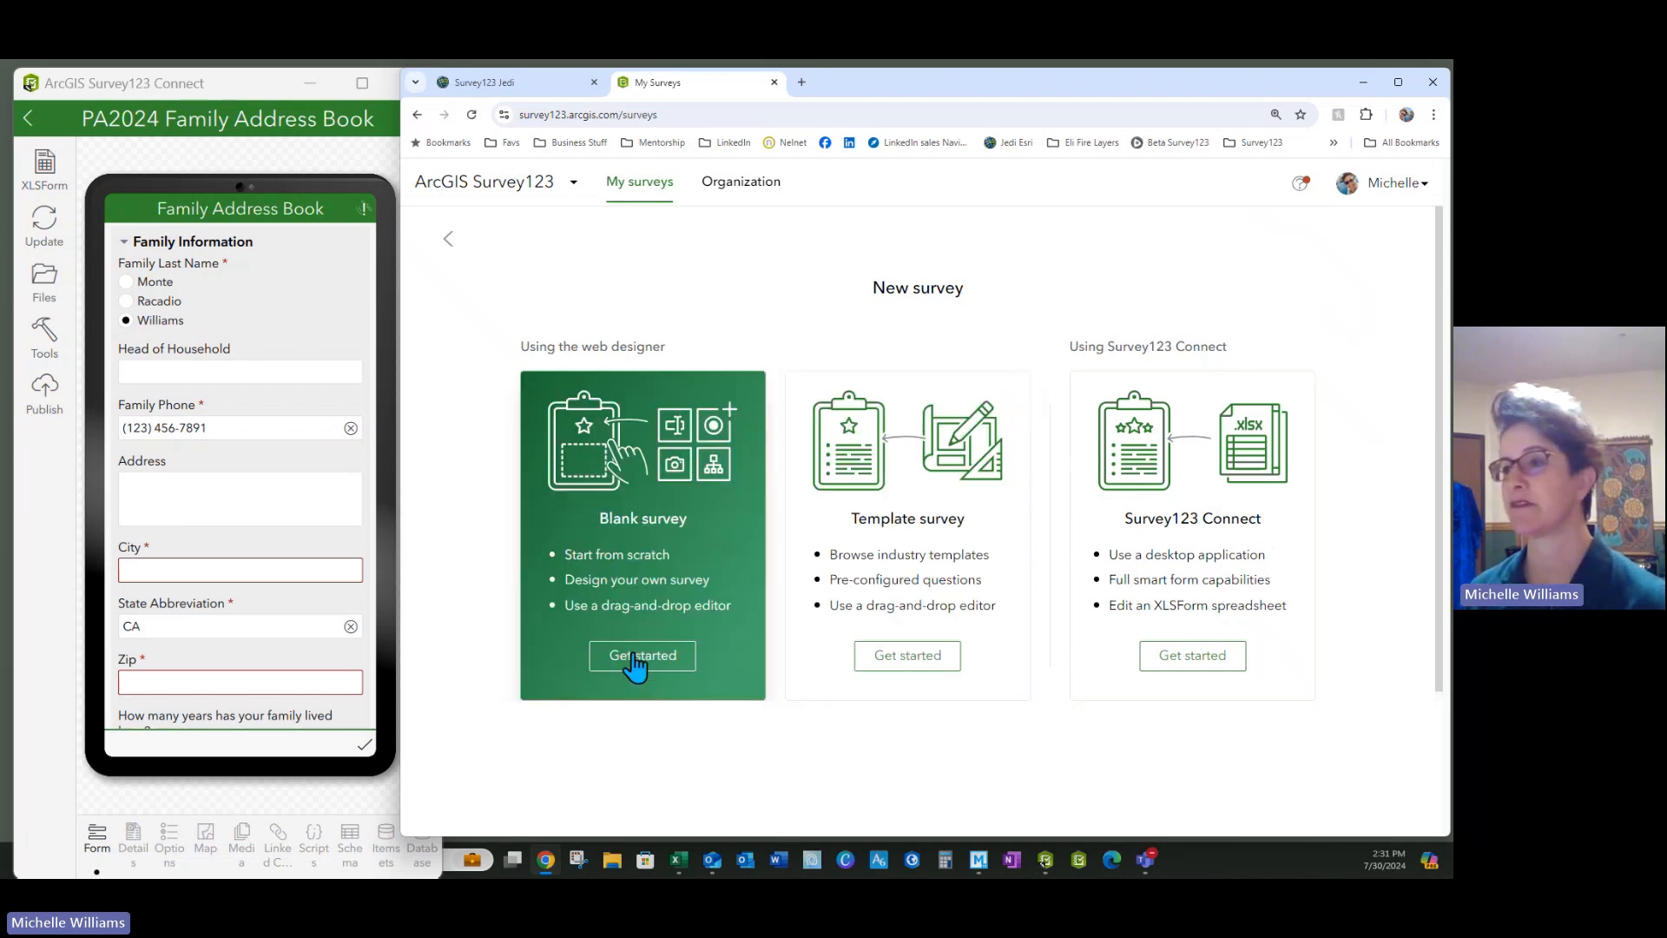
{"action": "left_click", "coordinate": [637, 656]}
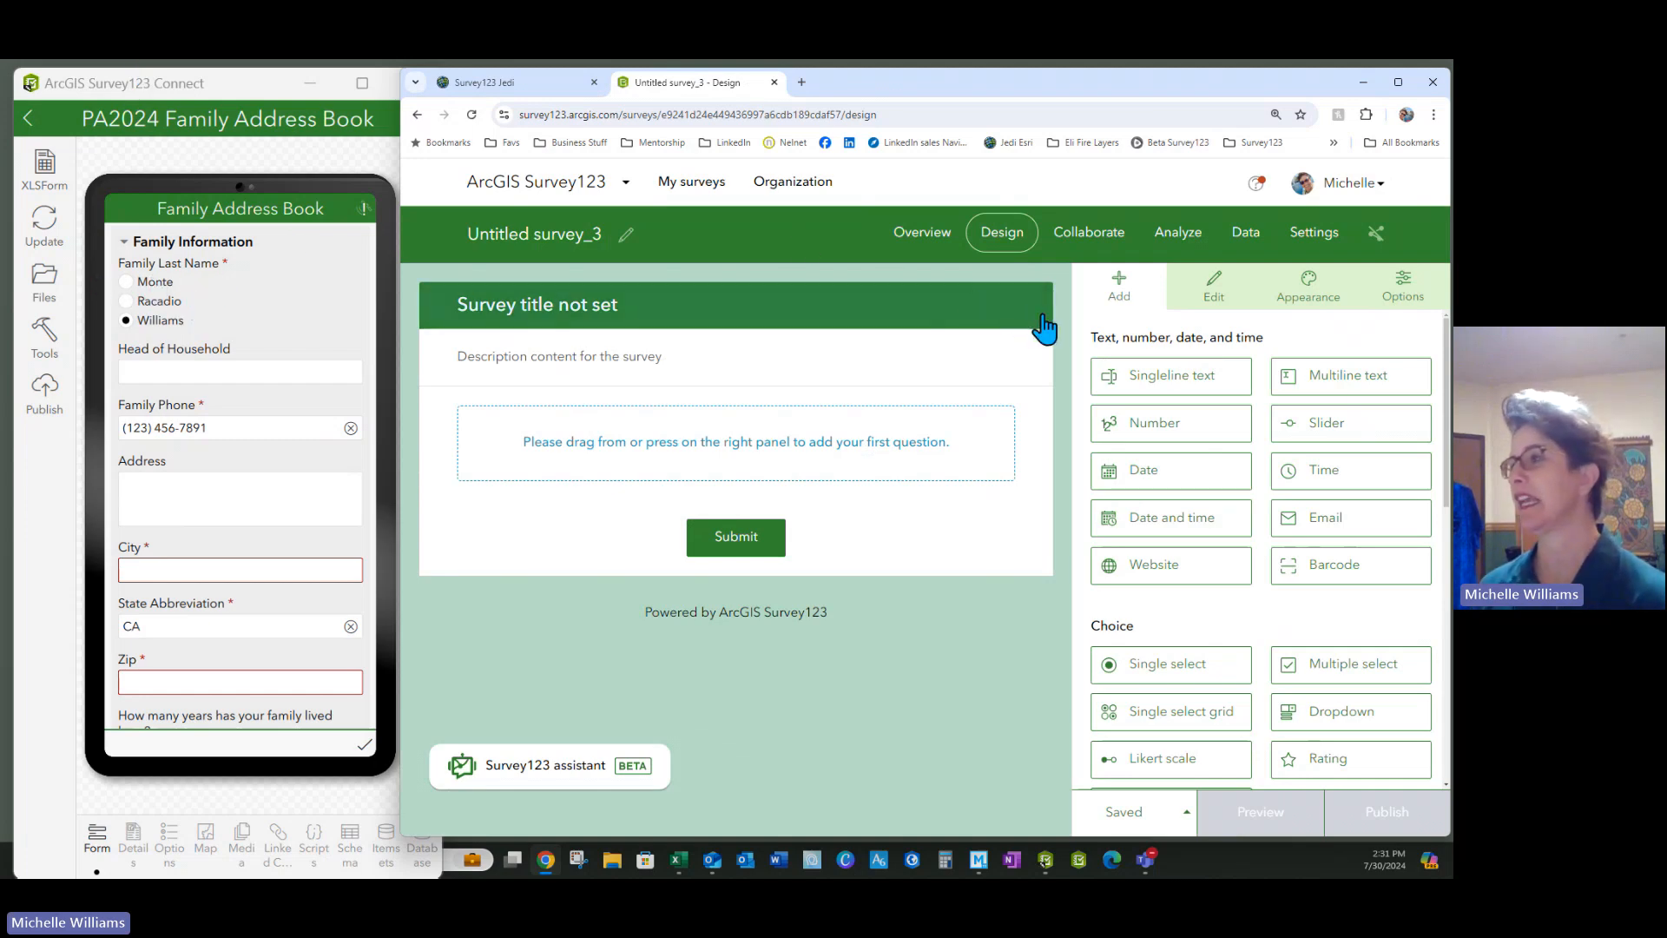
Add a single-select question with choices Monte, Racadio and Williams
{"action": "scroll", "coordinate": [1255, 608], "scroll_direction": "down", "scroll_amount": 2}
{"action": "scroll", "coordinate": [1248, 627], "scroll_direction": "down", "scroll_amount": 1}
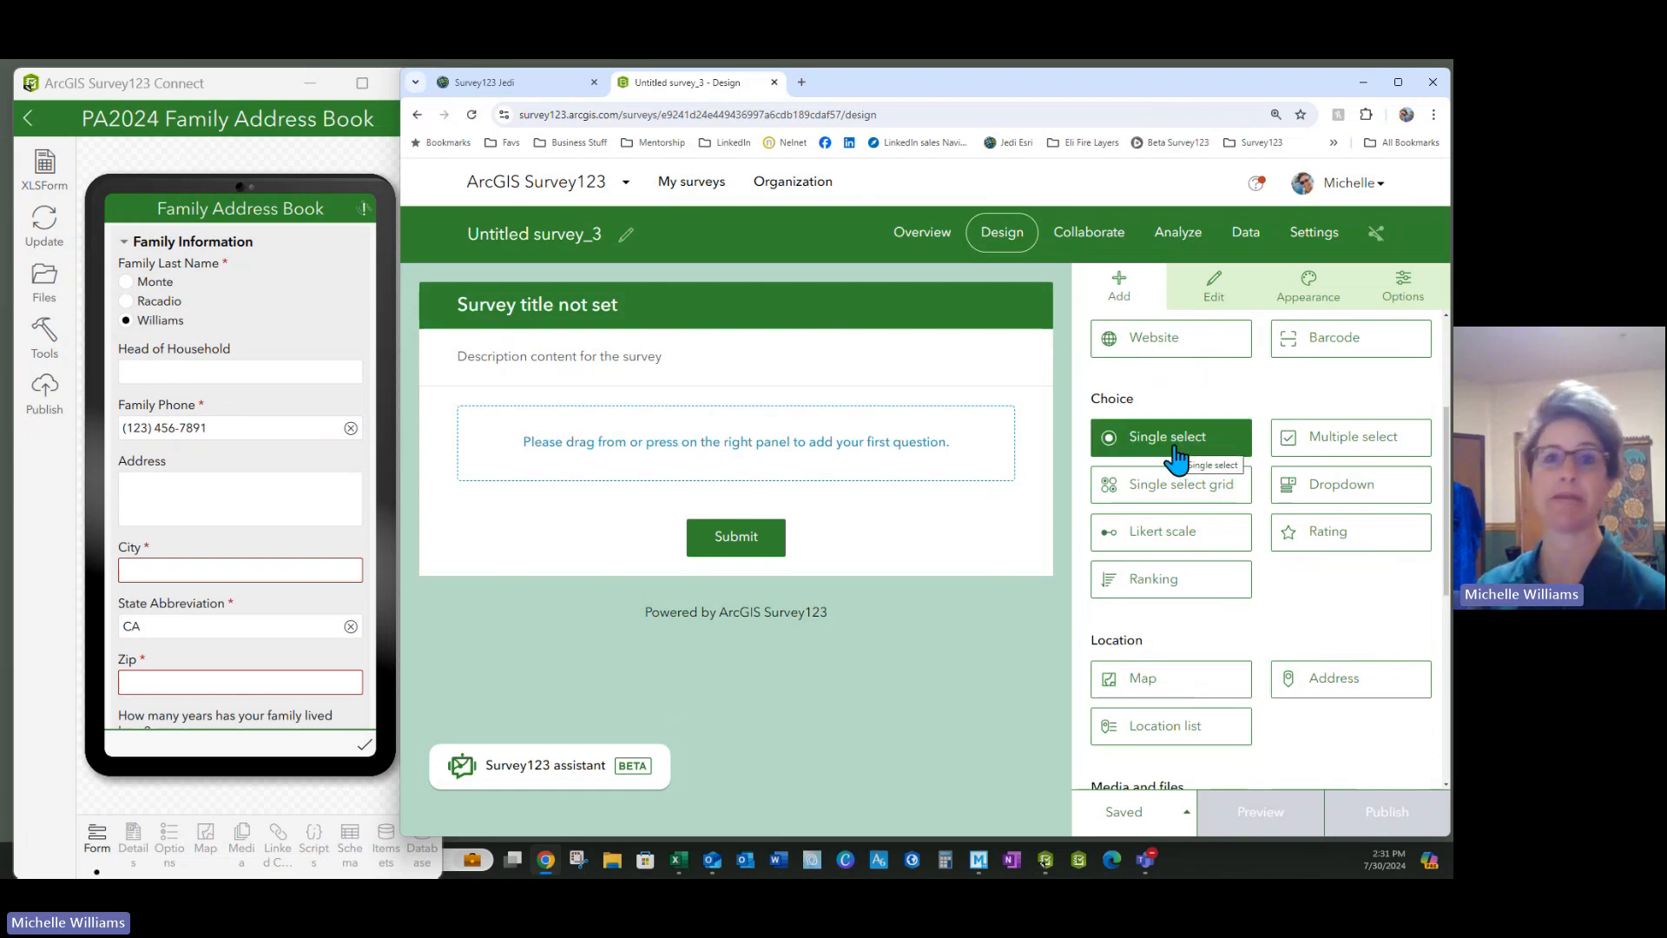
{"action": "left_click_drag", "start_coordinate": [1177, 456], "coordinate": [573, 487]}
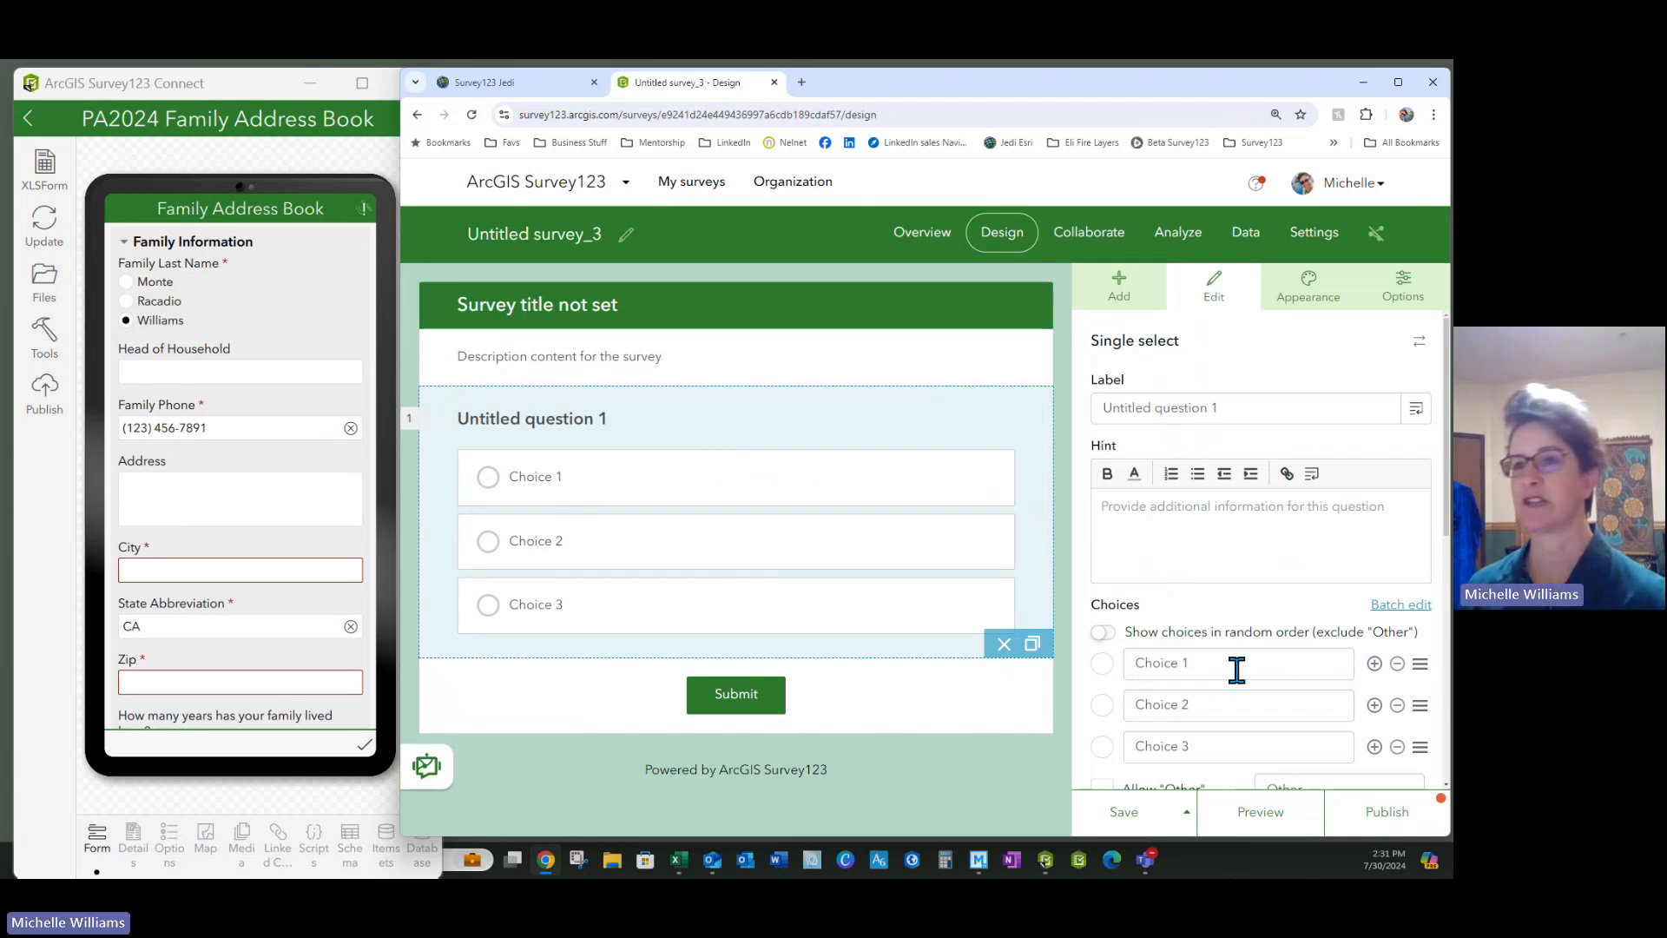
{"action": "left_click_drag", "start_coordinate": [1236, 669], "coordinate": [1081, 681]}
{"action": "type", "text": "Monte"}
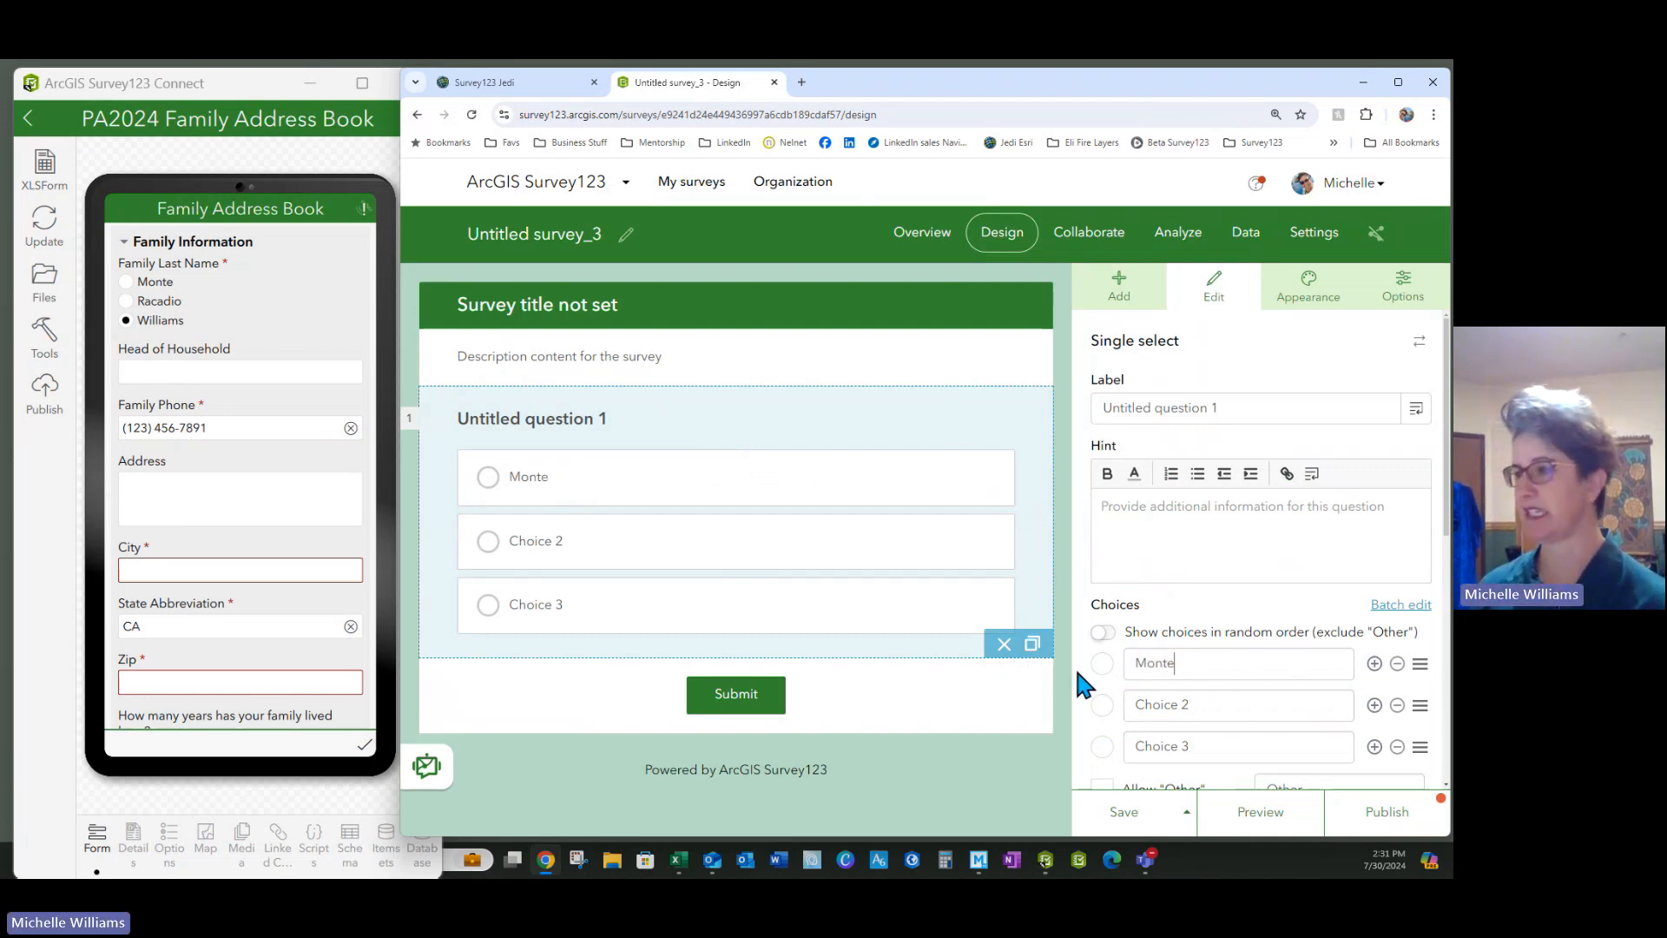
{"action": "left_click_drag", "start_coordinate": [1230, 705], "coordinate": [1116, 705]}
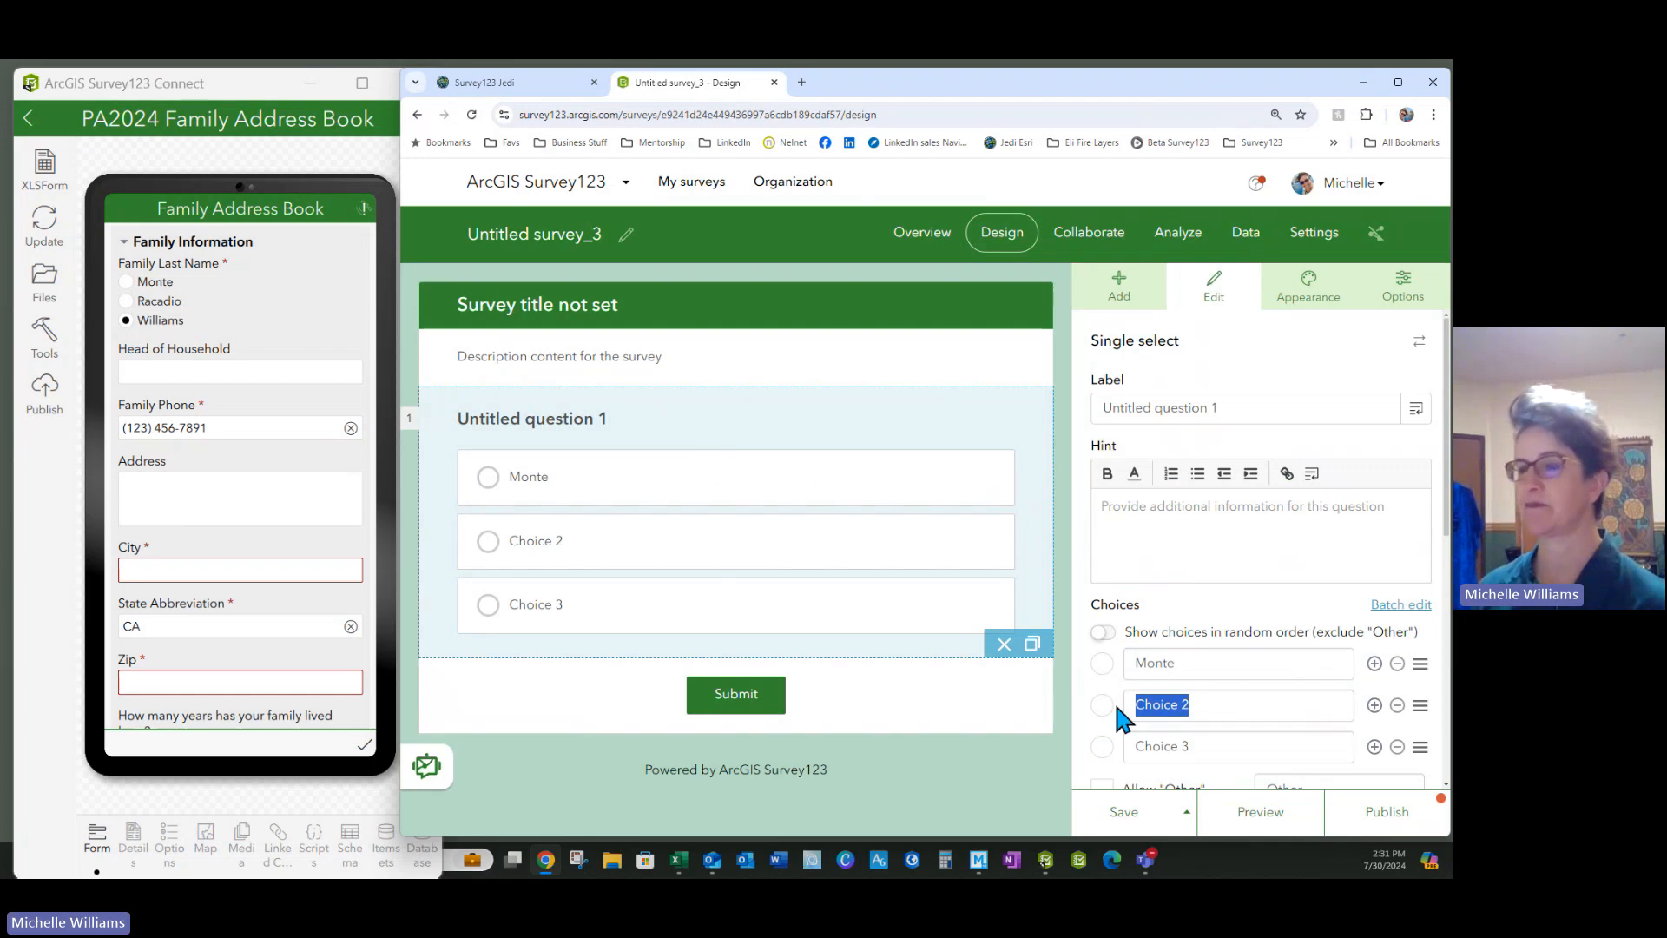
{"action": "type", "text": "Rac"}
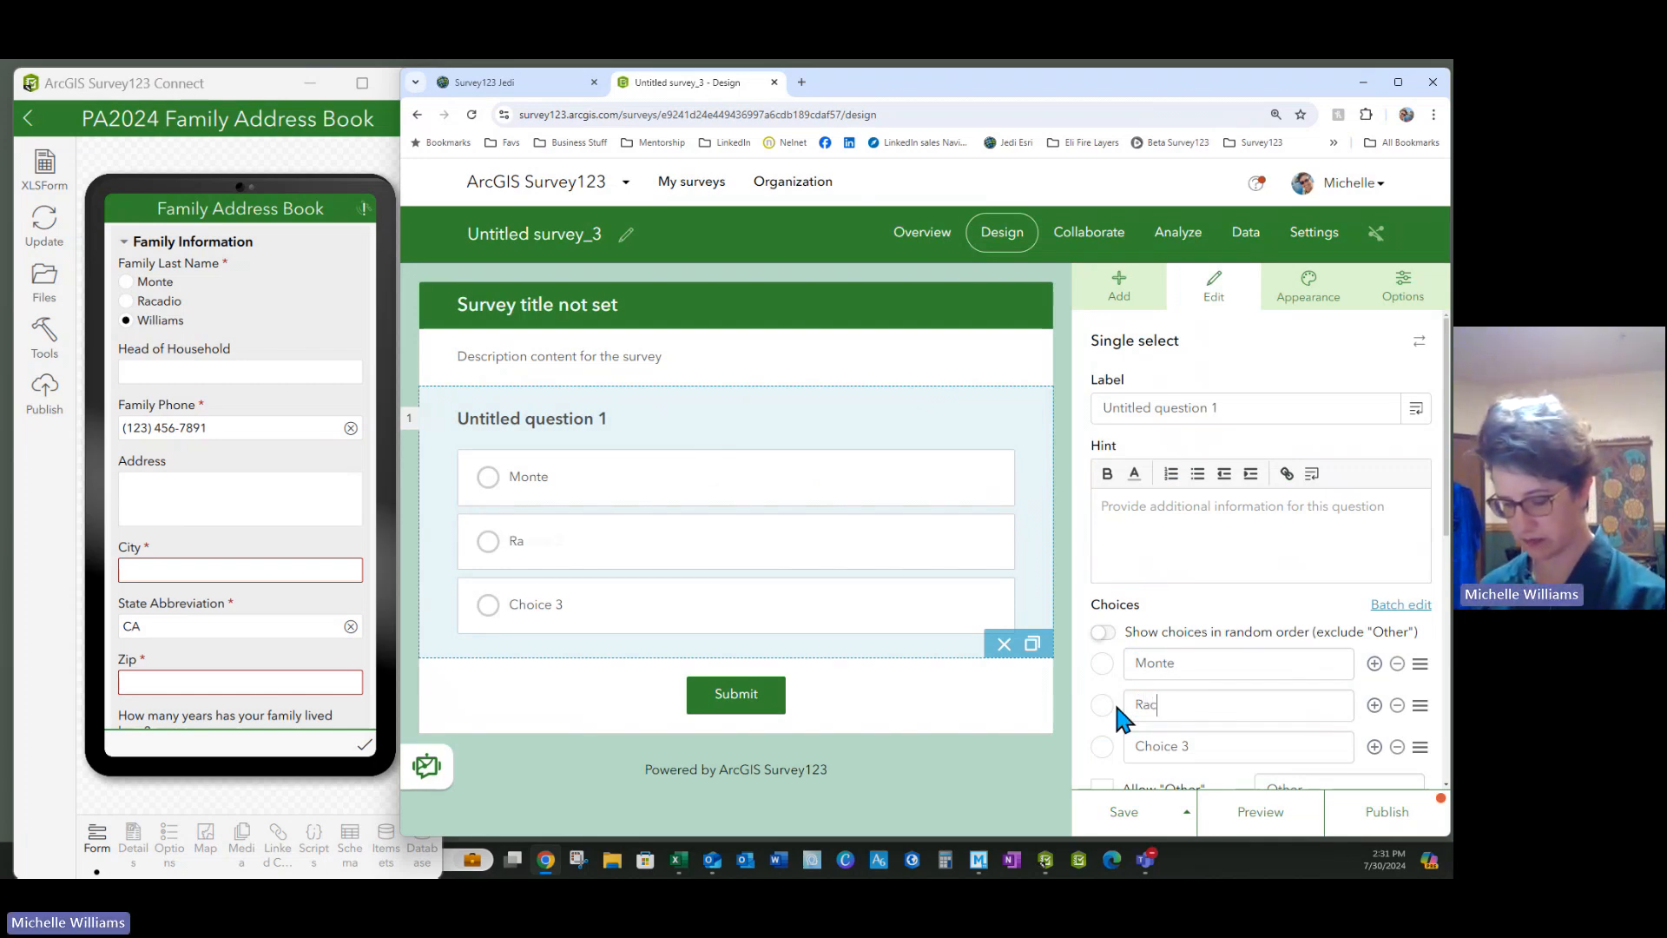
{"action": "type", "text": "adio"}
{"action": "triple_click", "coordinate": [1186, 745]}
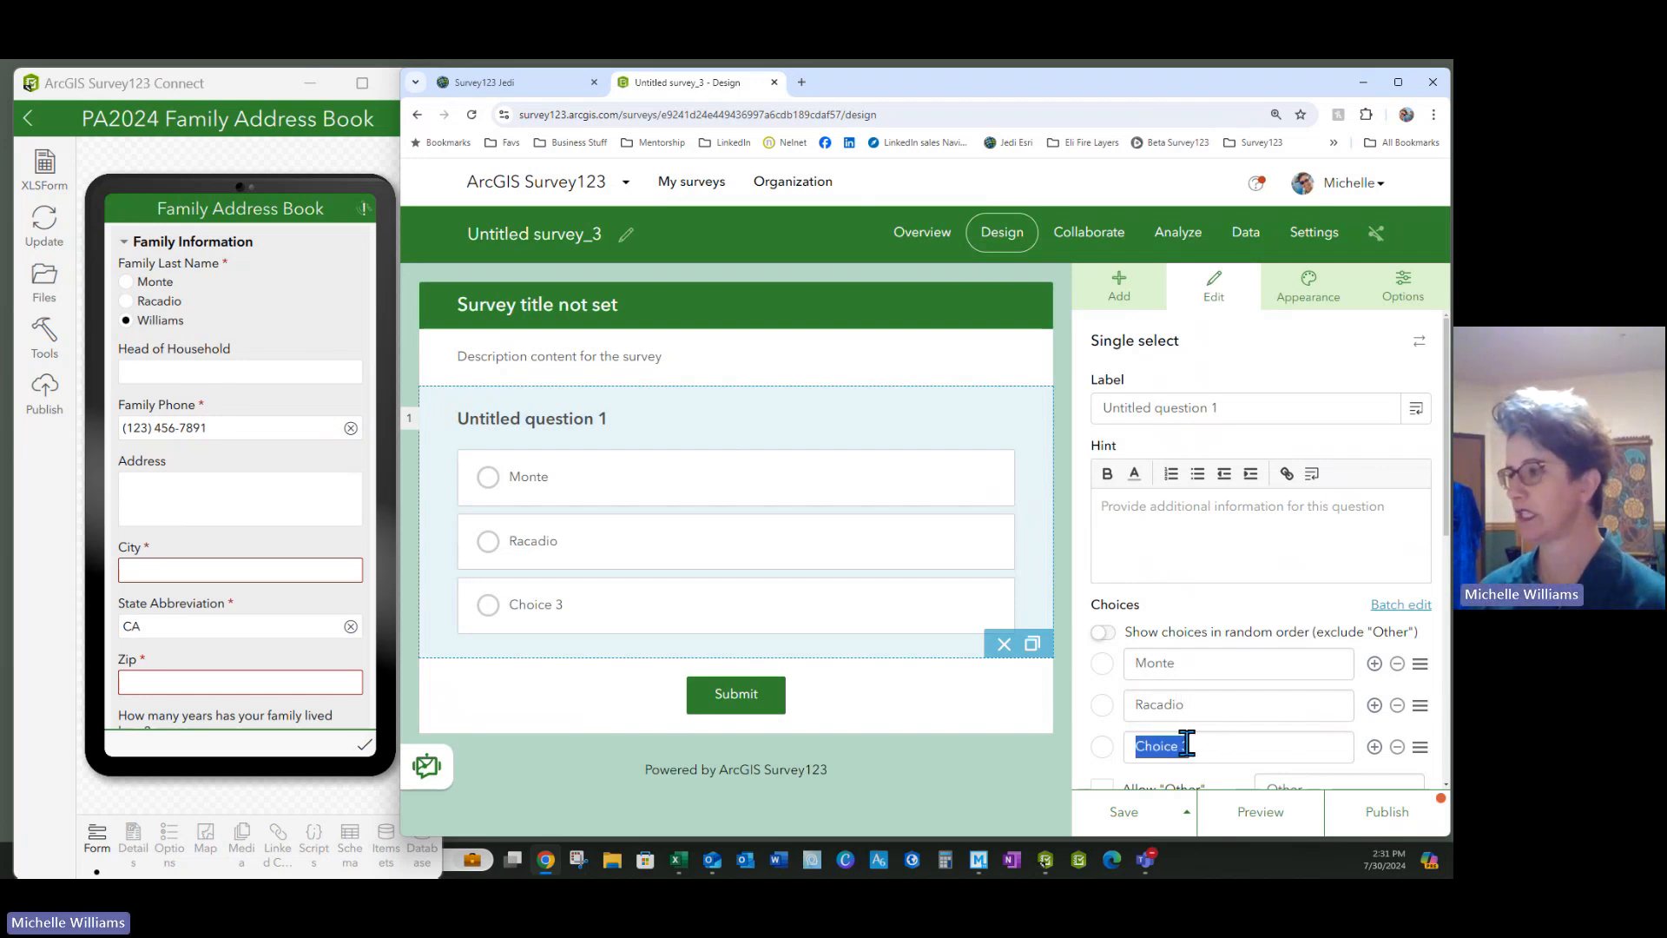
{"action": "type", "text": "Williams"}
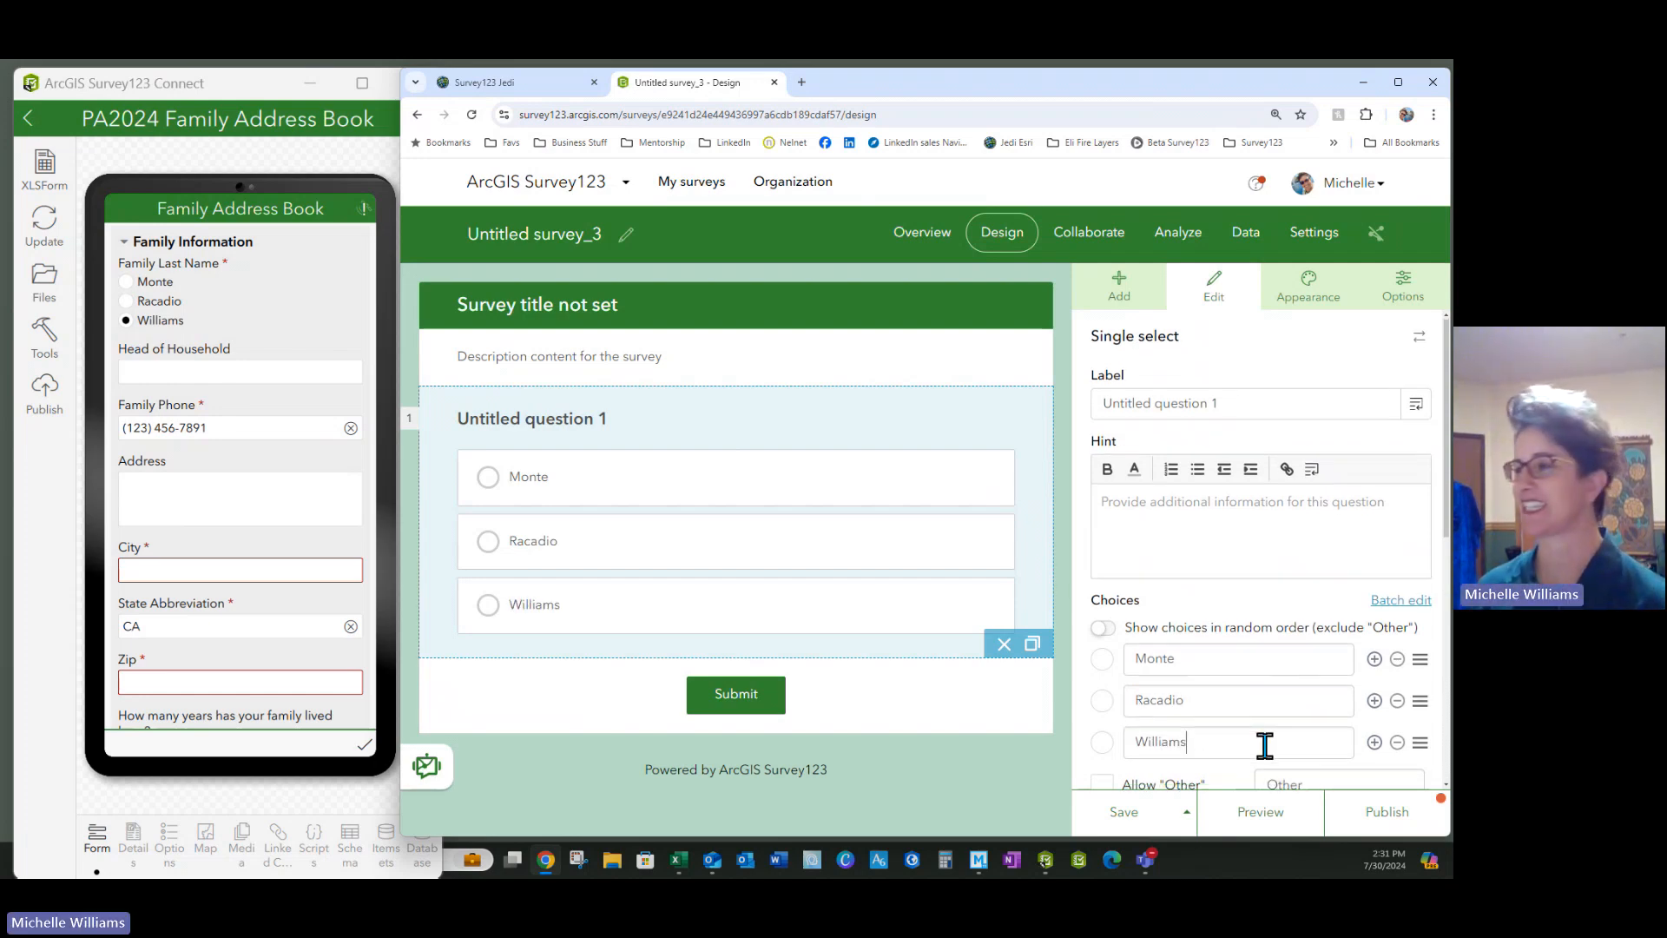
Allow an Other answer, make the question required, and save the survey
{"action": "scroll", "coordinate": [1265, 744], "scroll_direction": "down", "scroll_amount": 3}
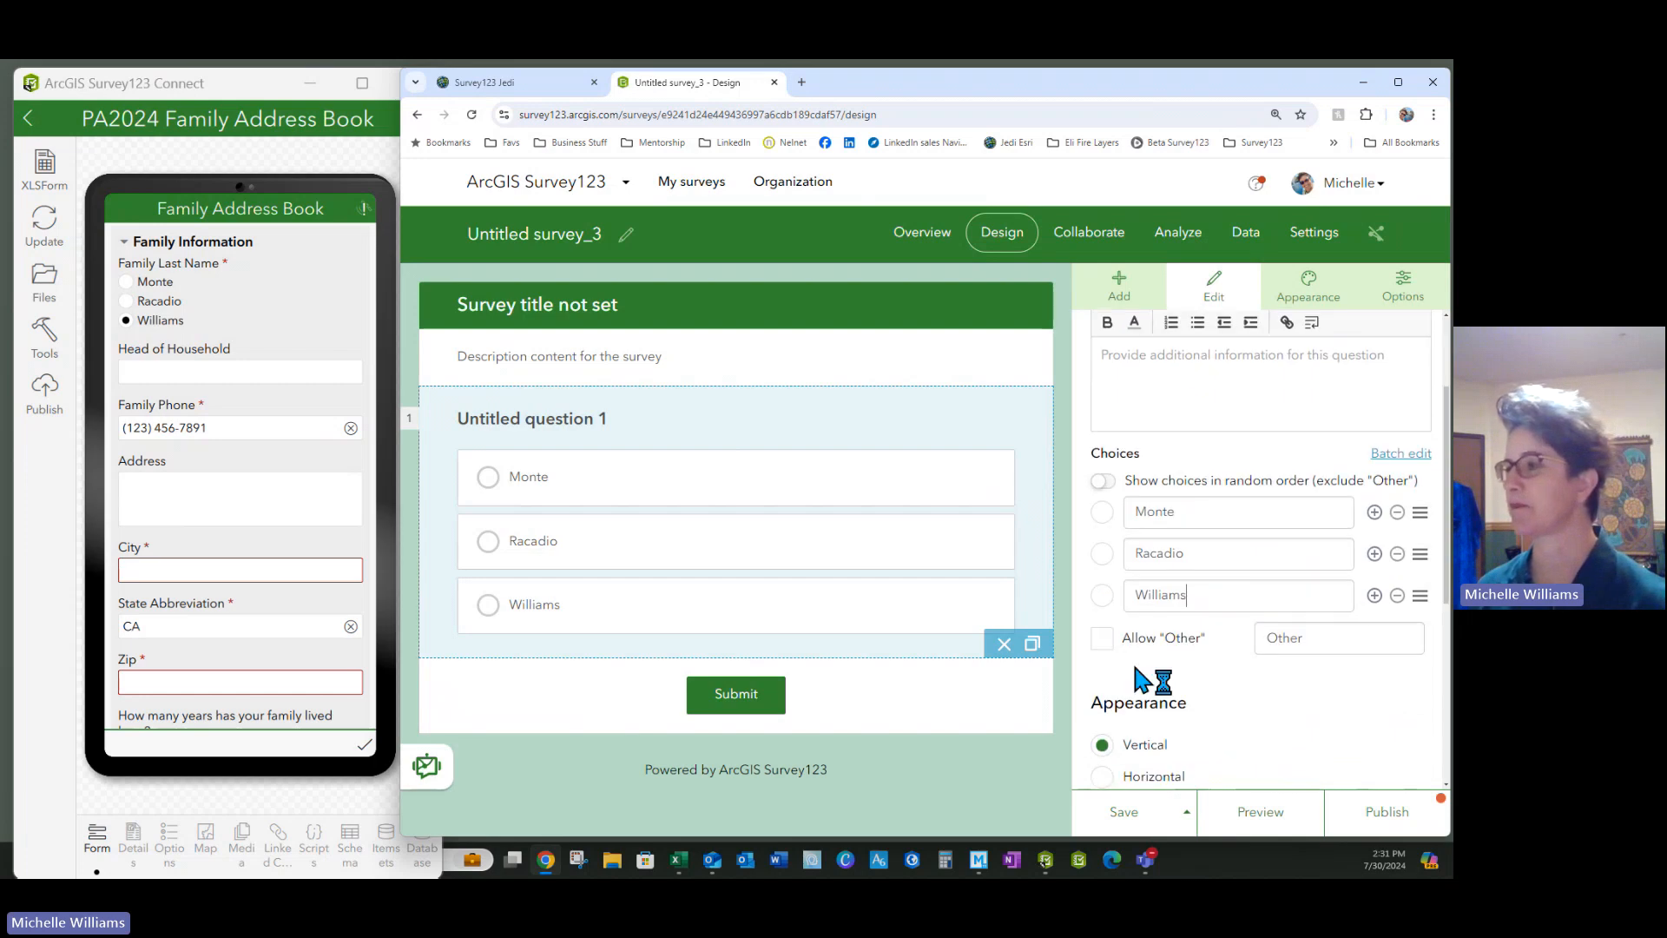
{"action": "left_click", "coordinate": [1102, 638]}
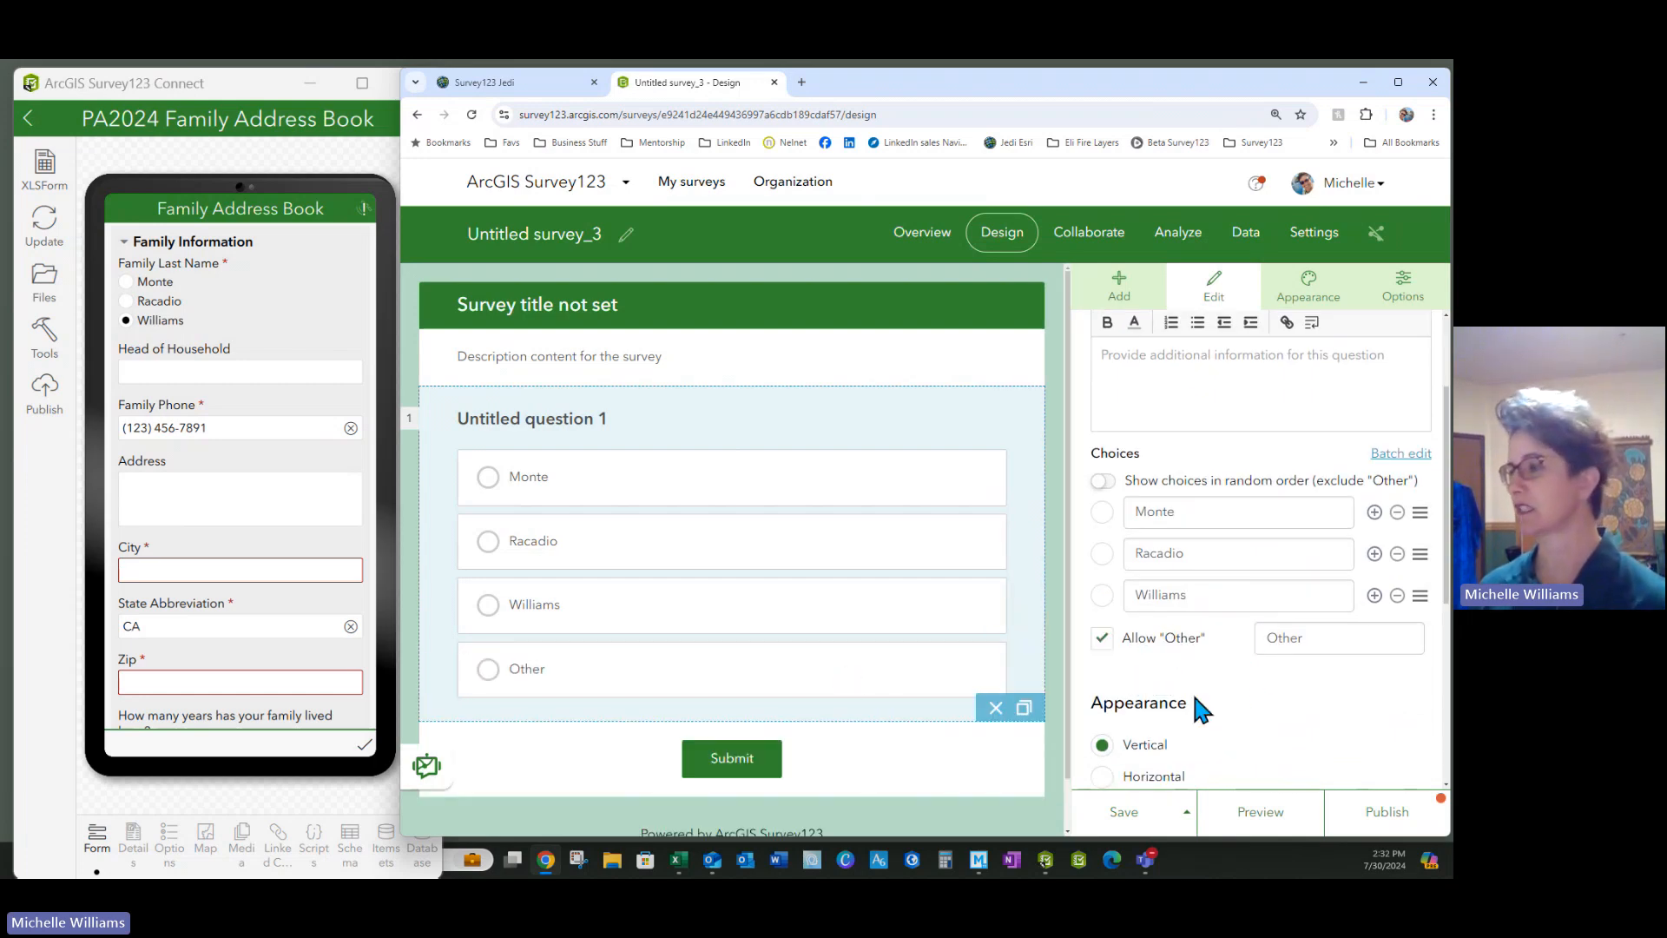
{"action": "scroll", "coordinate": [1285, 677], "scroll_direction": "down", "scroll_amount": 3}
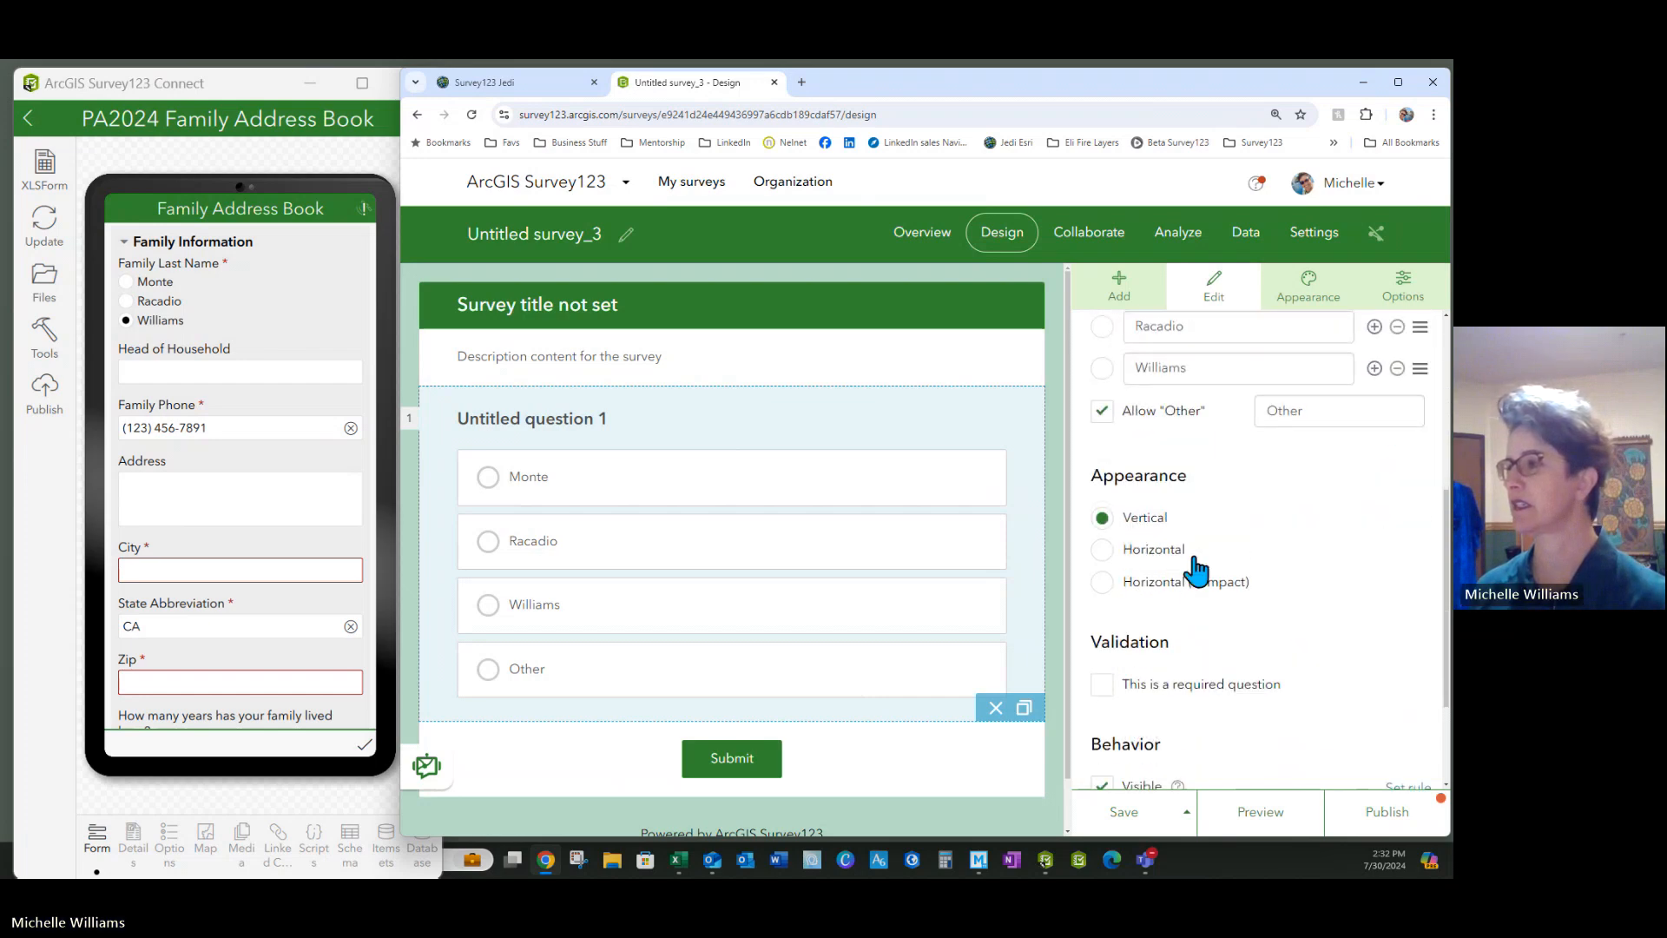
{"action": "scroll", "coordinate": [1247, 618], "scroll_direction": "down", "scroll_amount": 2}
{"action": "left_click", "coordinate": [1102, 521]}
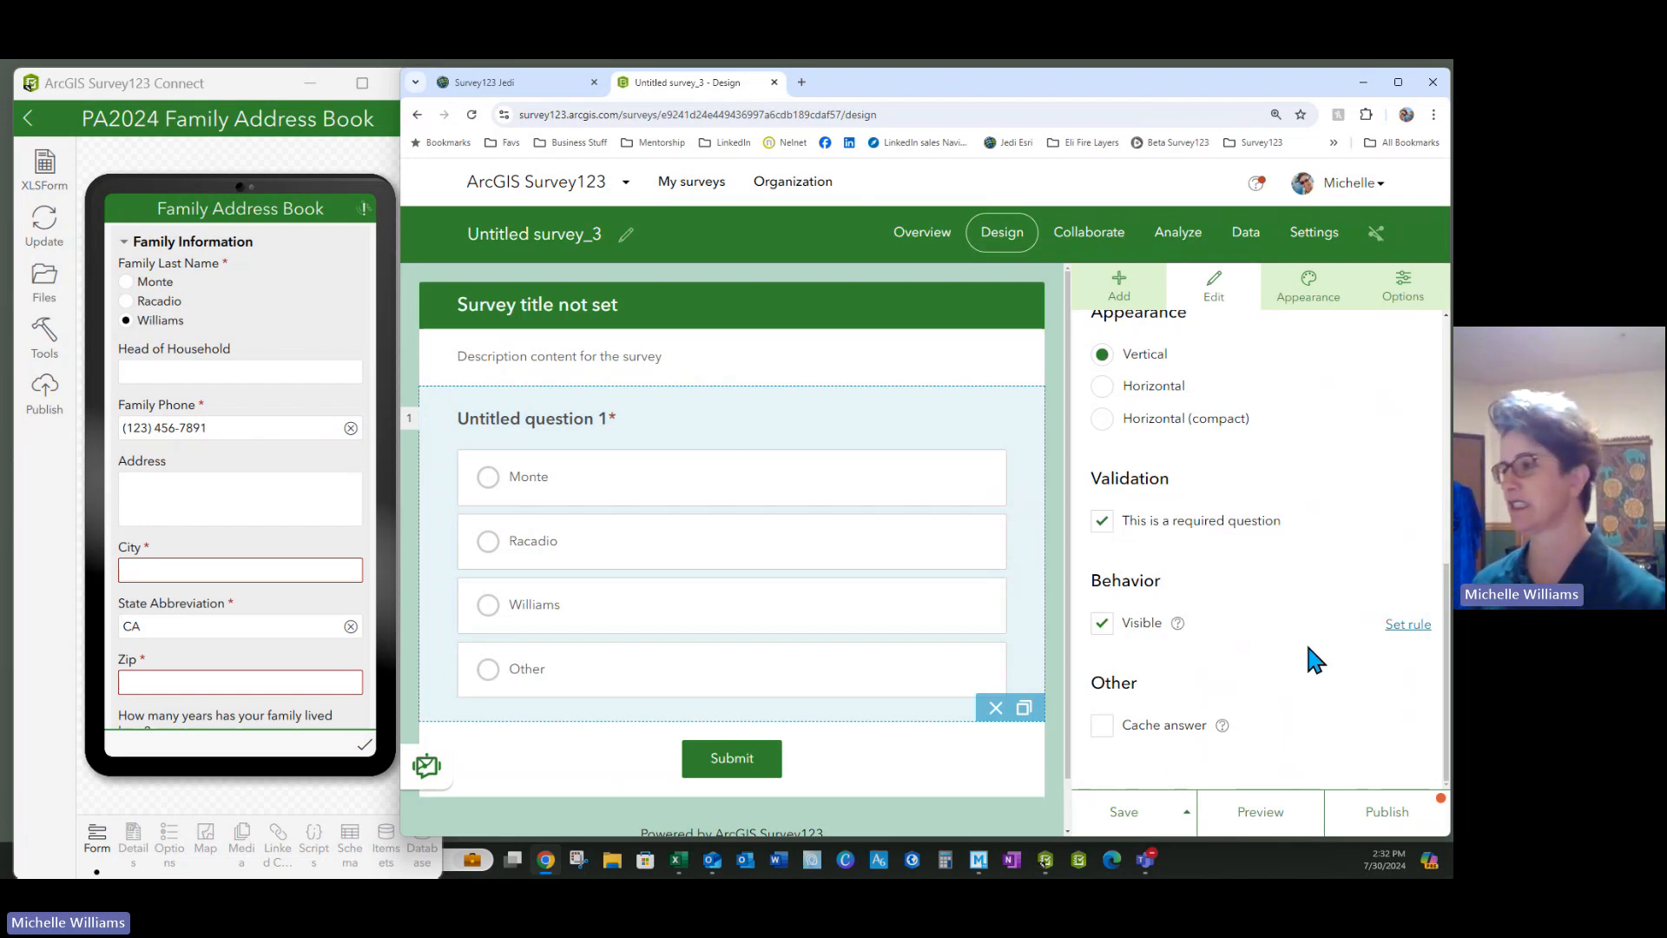
{"action": "left_click", "coordinate": [1113, 814]}
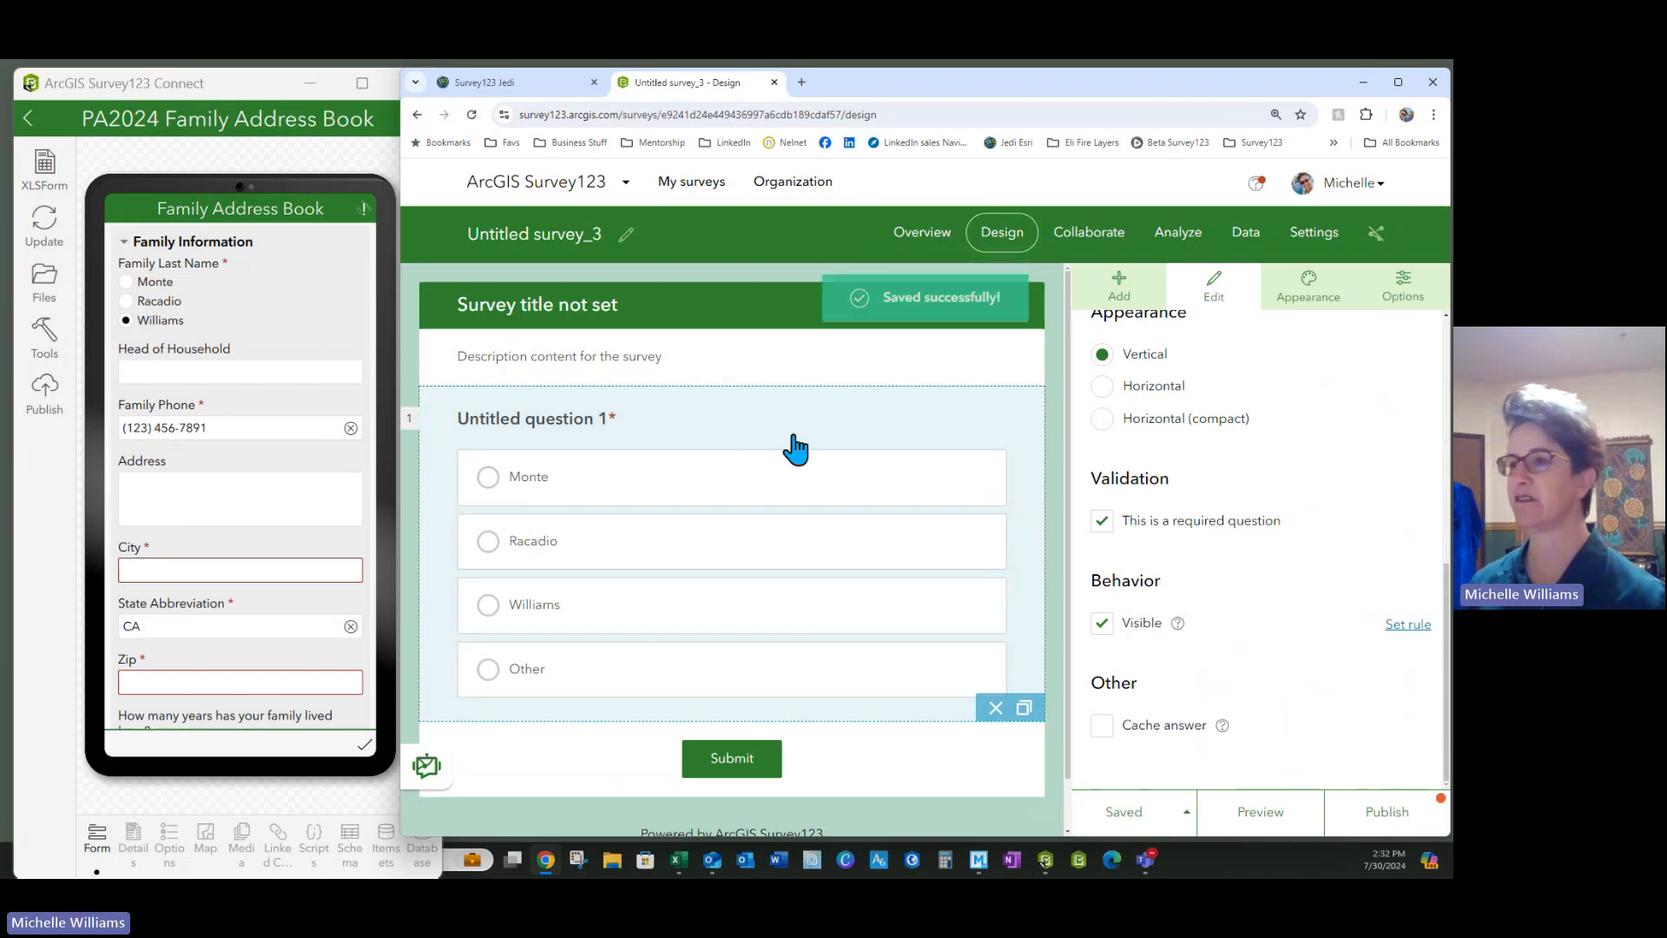
{"action": "left_click", "coordinate": [1116, 303]}
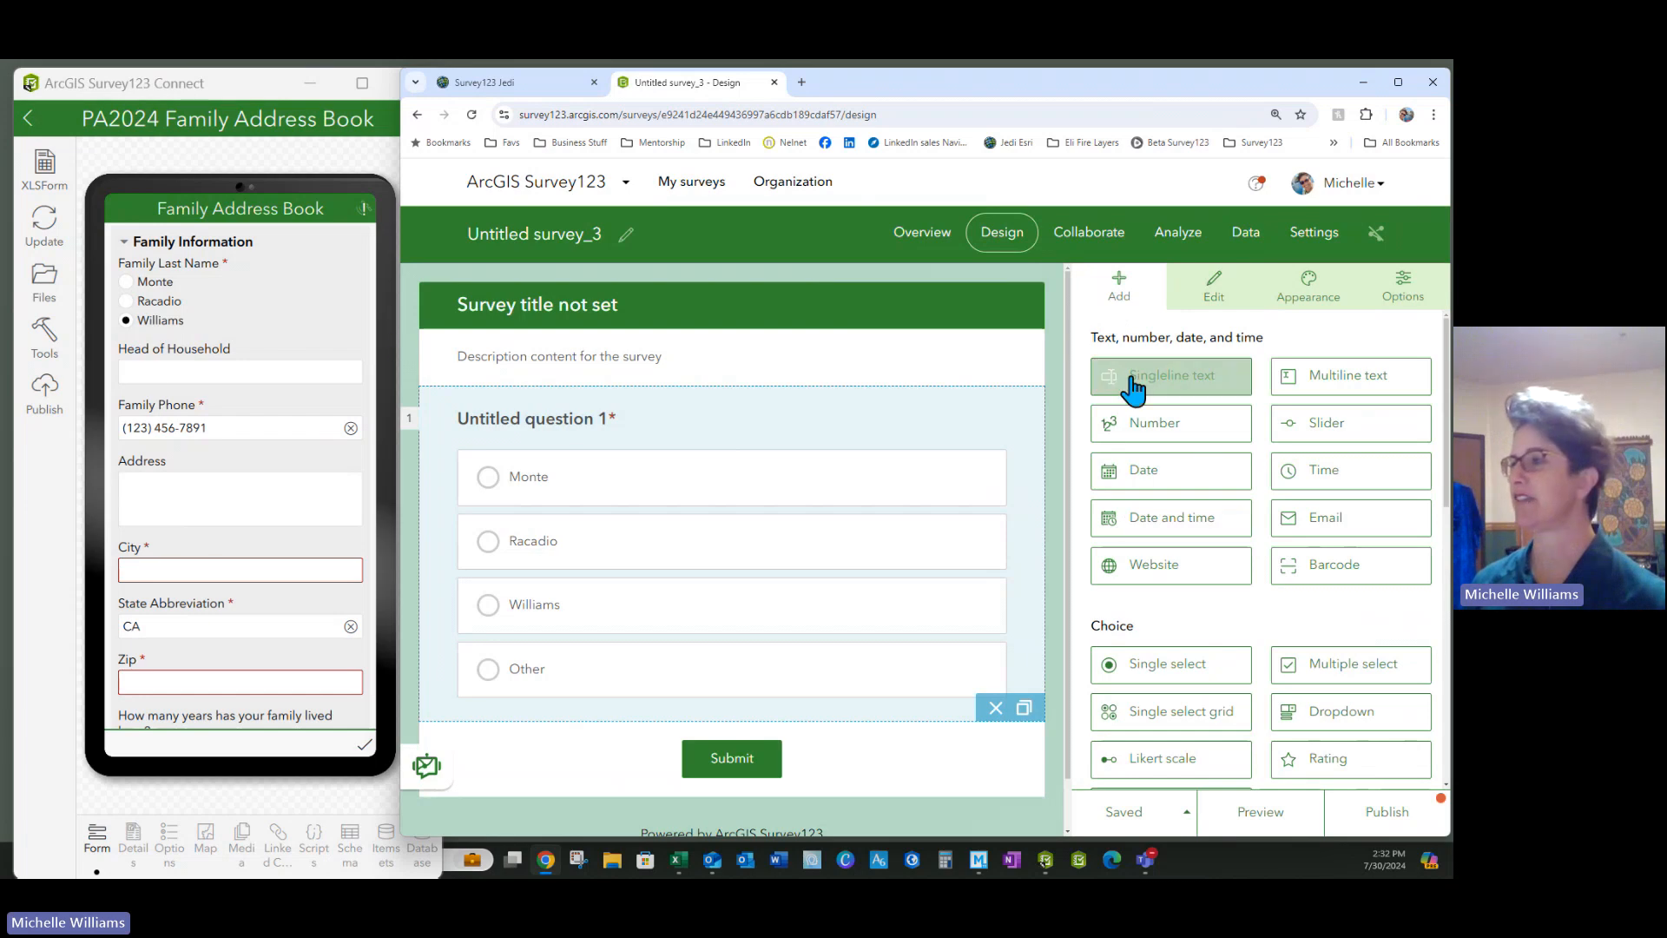
Add a single-line text question, relabel question 1 'Family Last Name', and save
{"action": "left_click_drag", "start_coordinate": [1151, 402], "coordinate": [643, 683]}
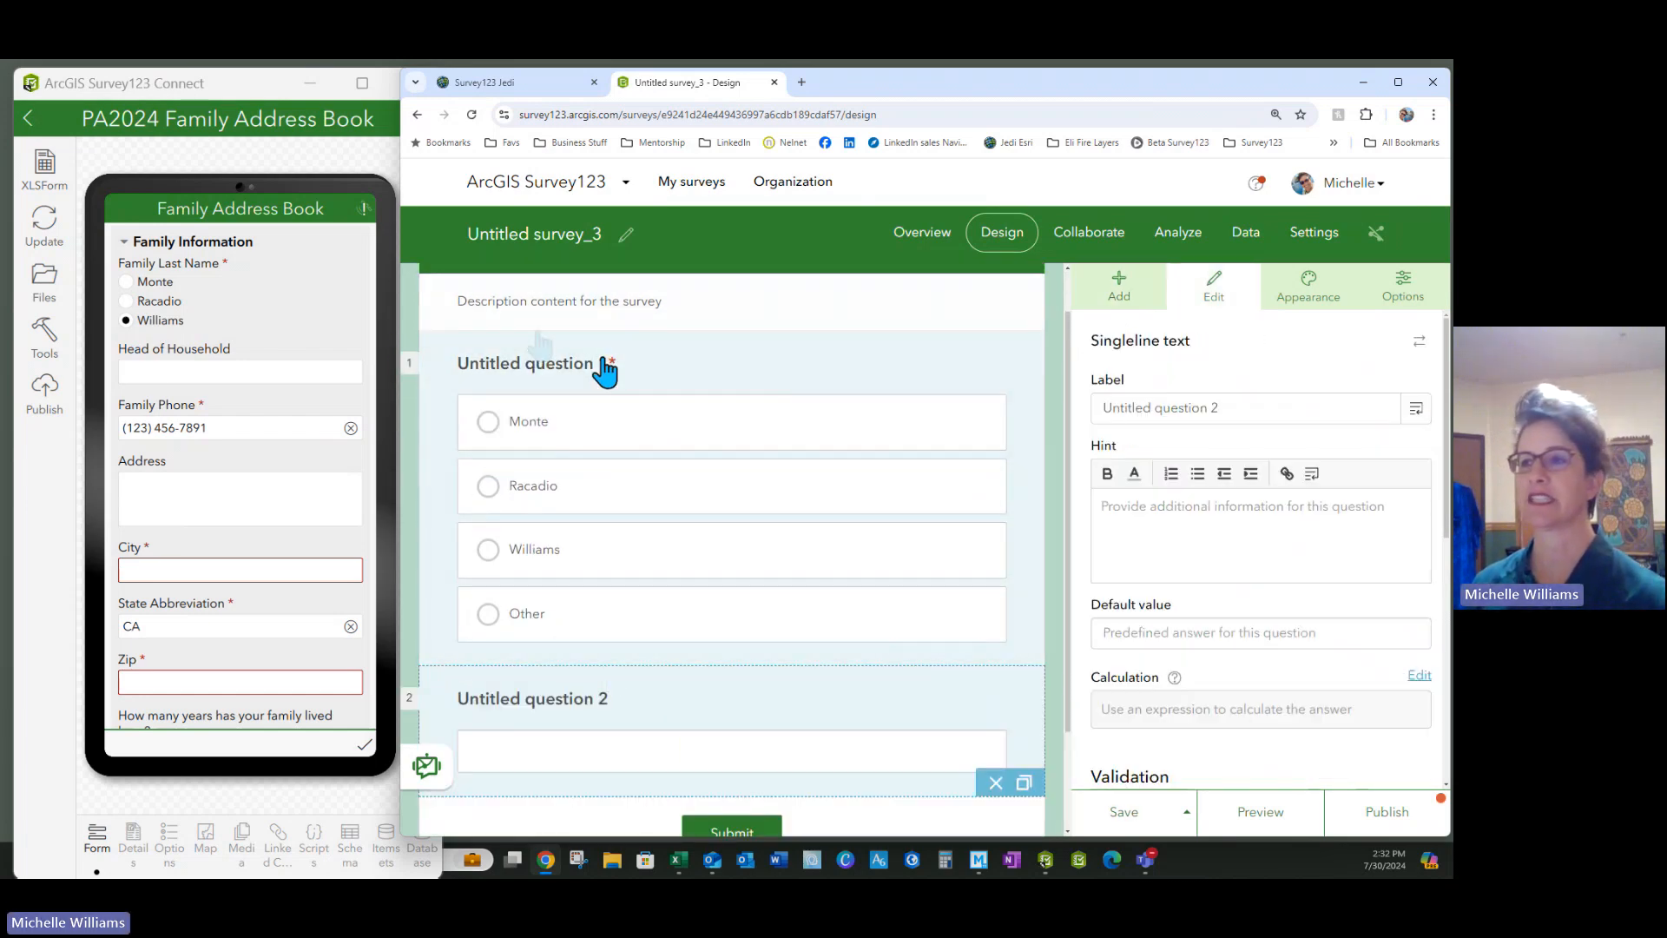
{"action": "scroll", "coordinate": [485, 372], "scroll_direction": "up", "scroll_amount": 1}
{"action": "left_click", "coordinate": [499, 439]}
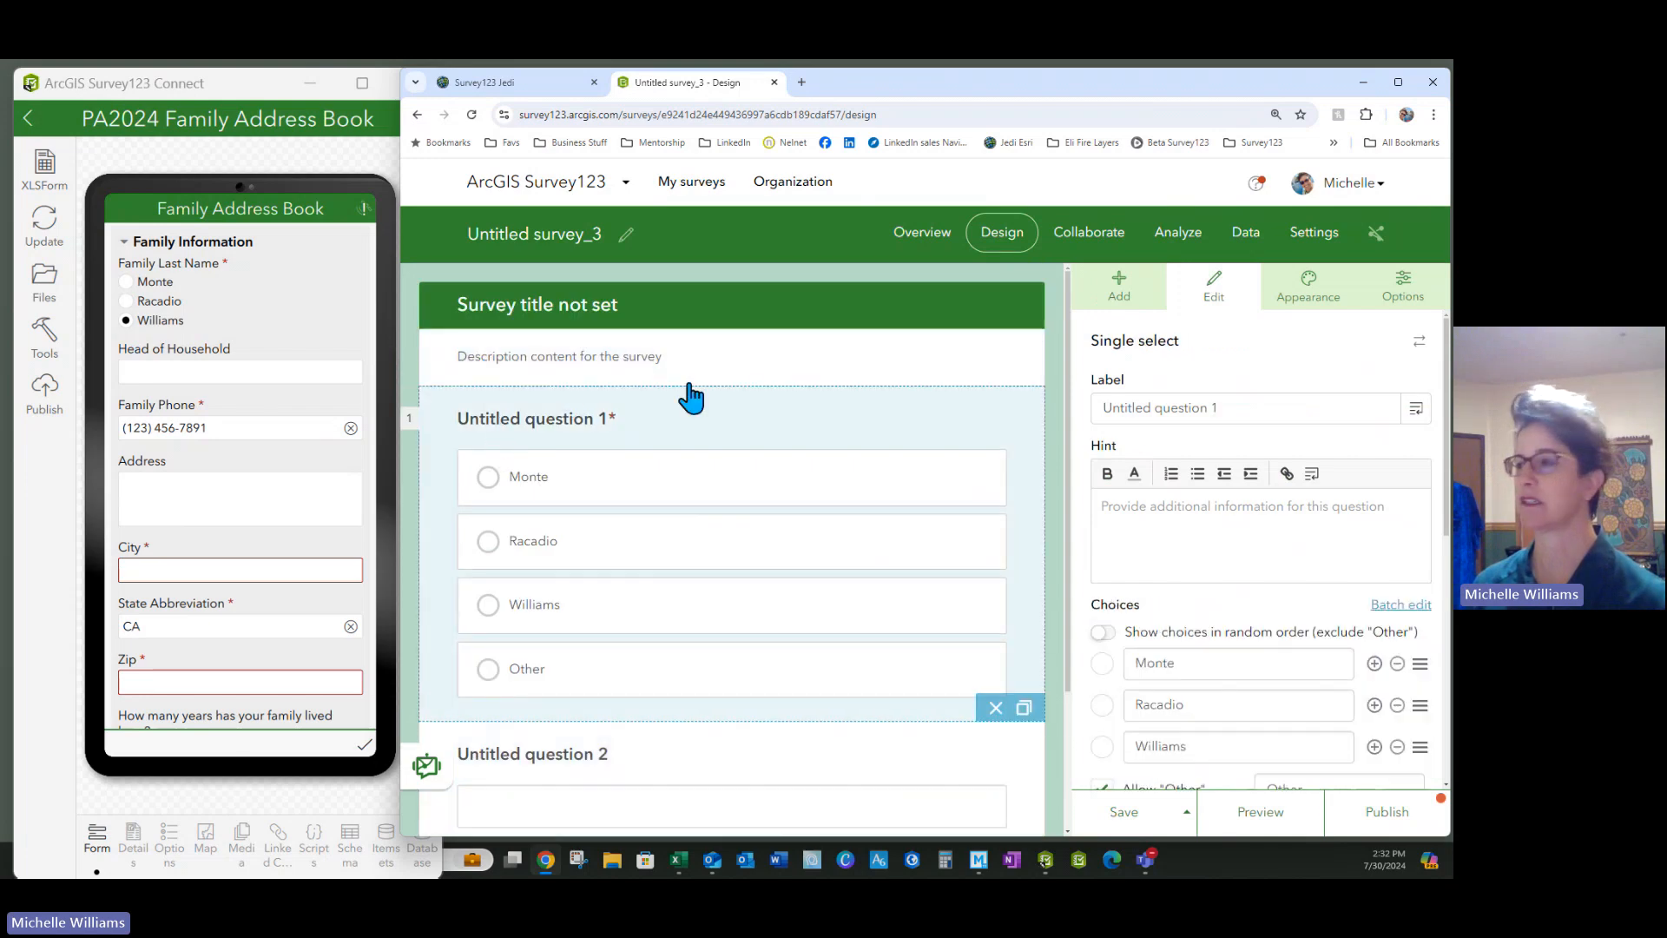
{"action": "left_click_drag", "start_coordinate": [1238, 406], "coordinate": [1085, 404]}
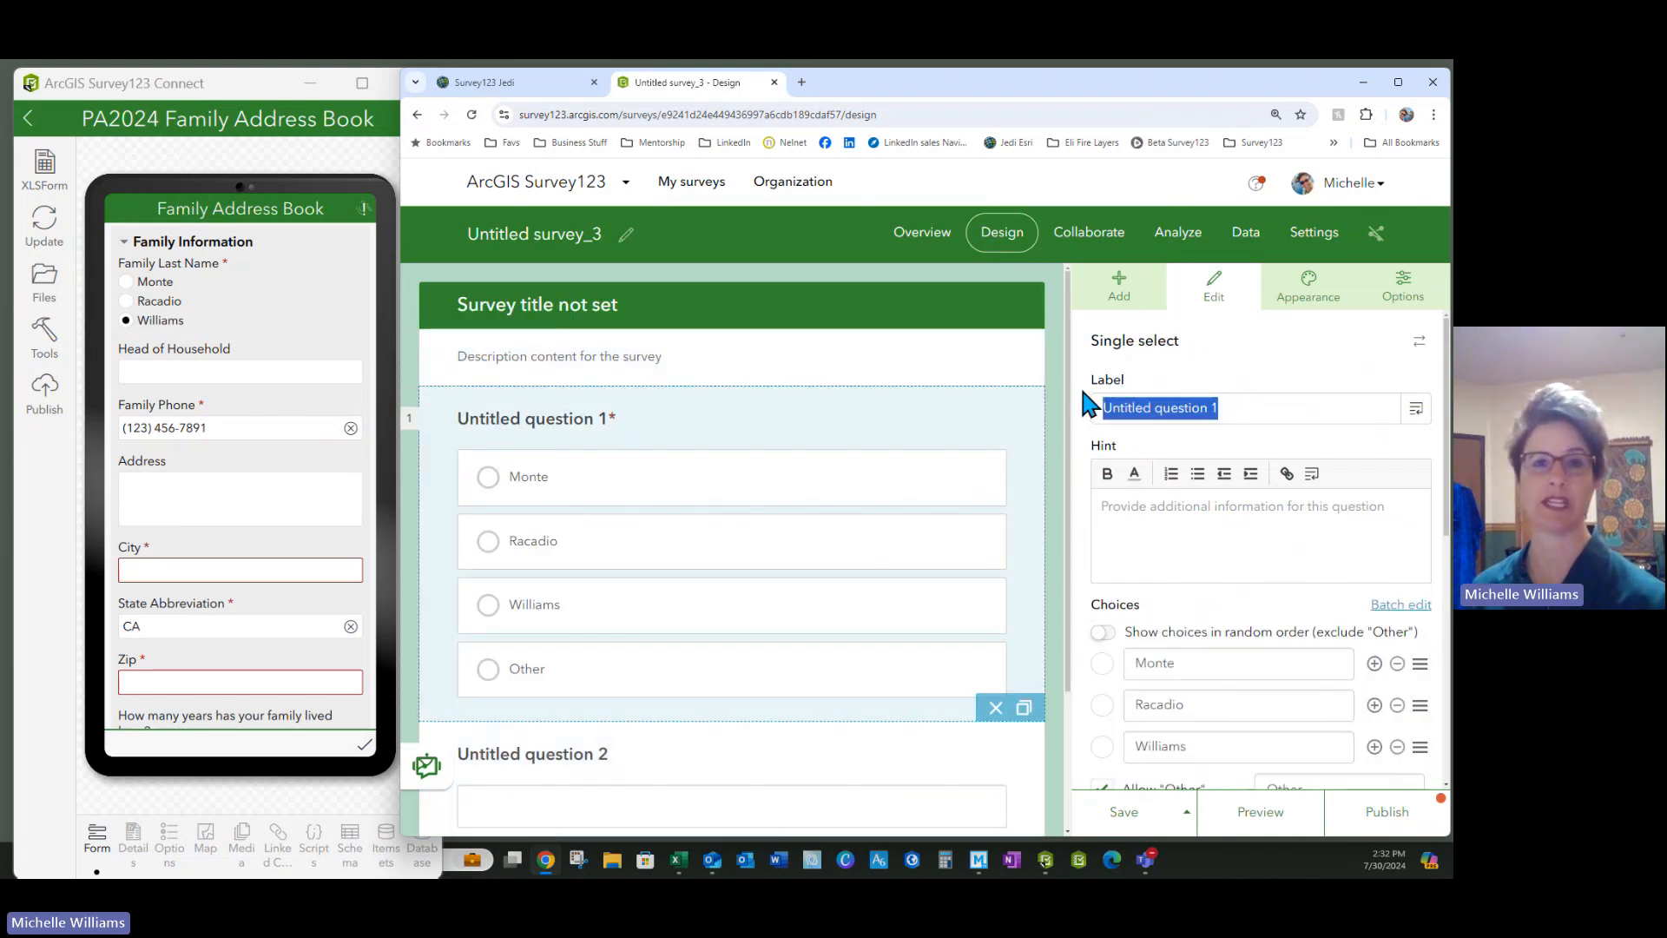
{"action": "type", "text": "Fa"}
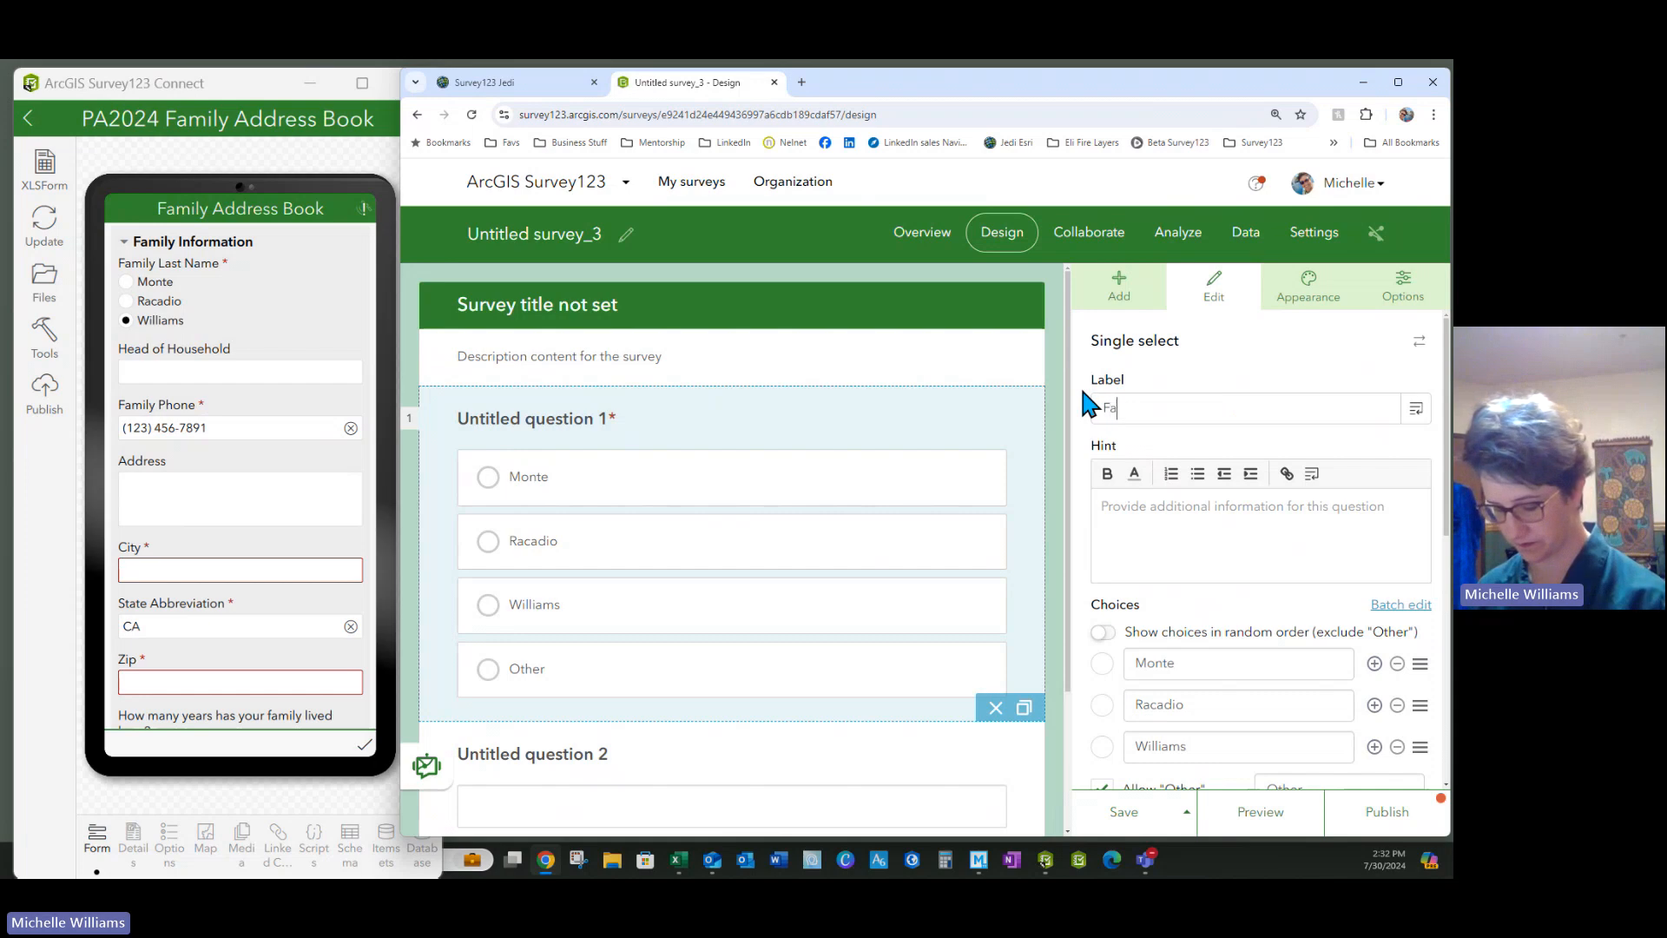
{"action": "type", "text": "mily Last Name"}
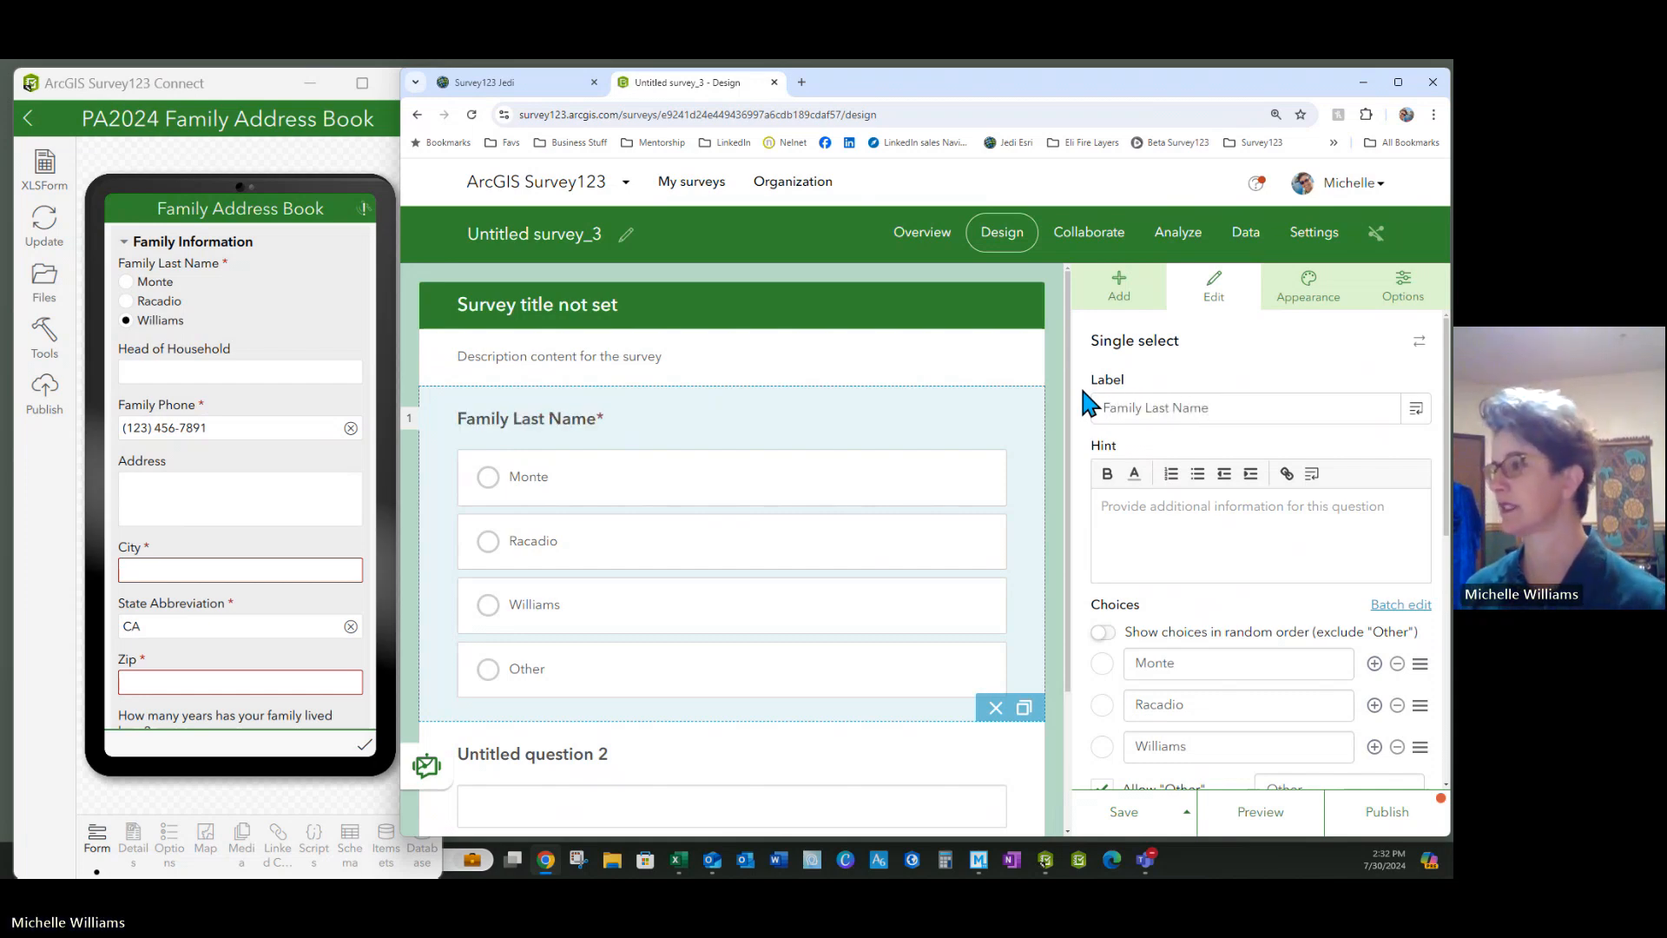
{"action": "left_click", "coordinate": [1122, 825]}
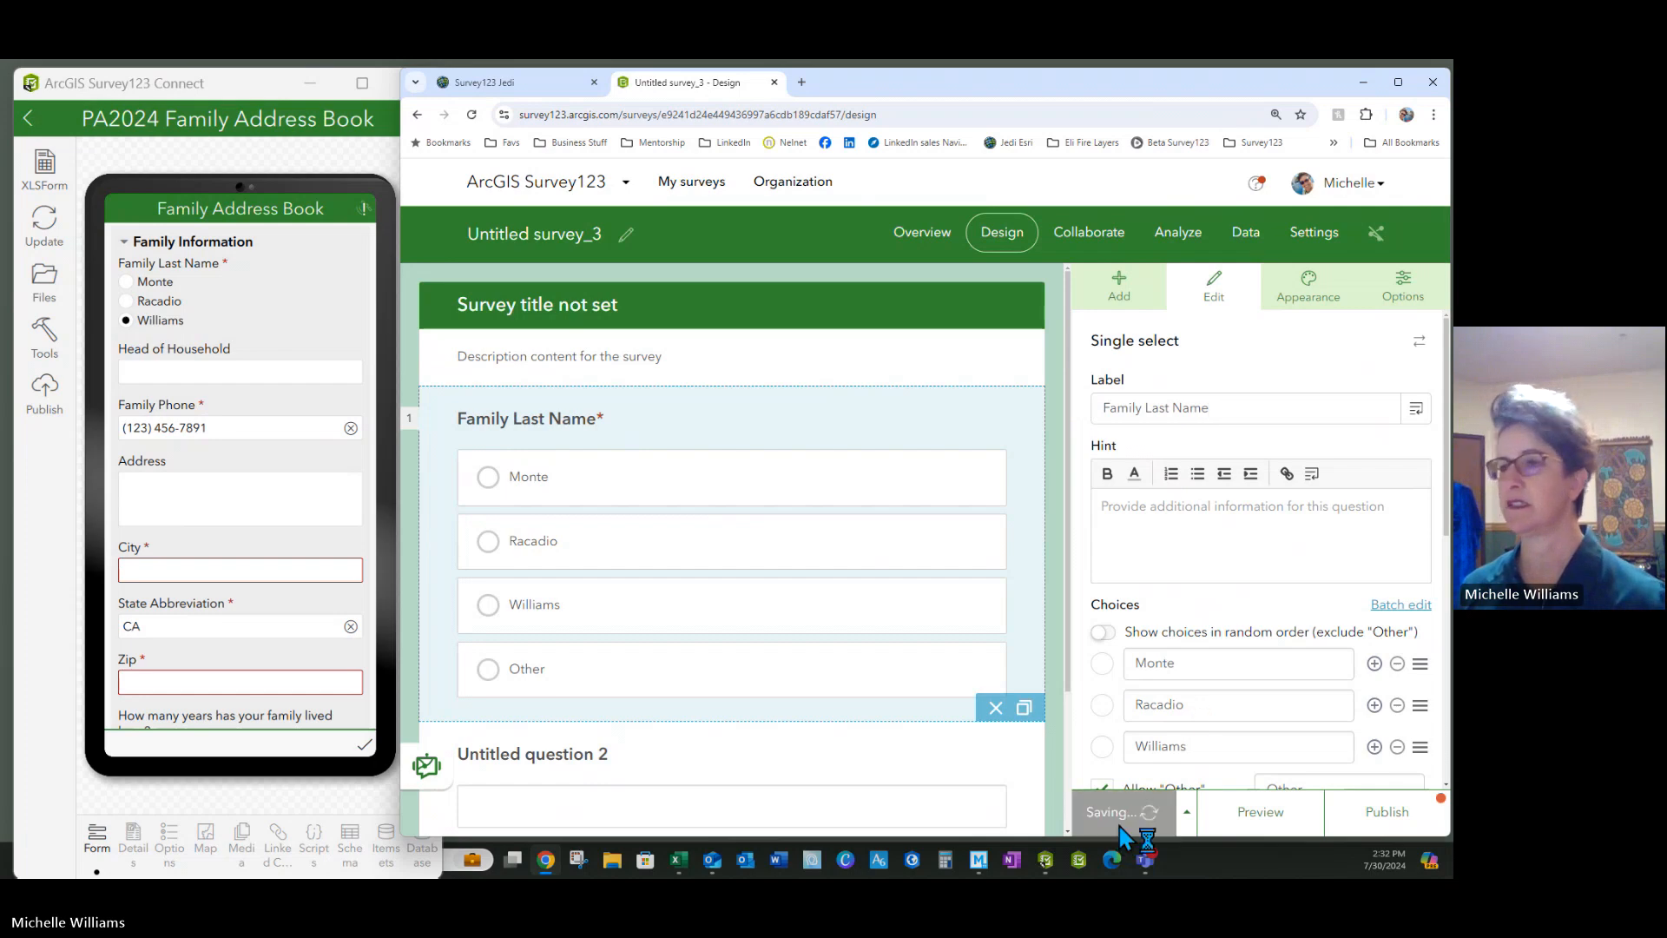
Label question 2 'Head of Houshold'
{"action": "left_click", "coordinate": [546, 754]}
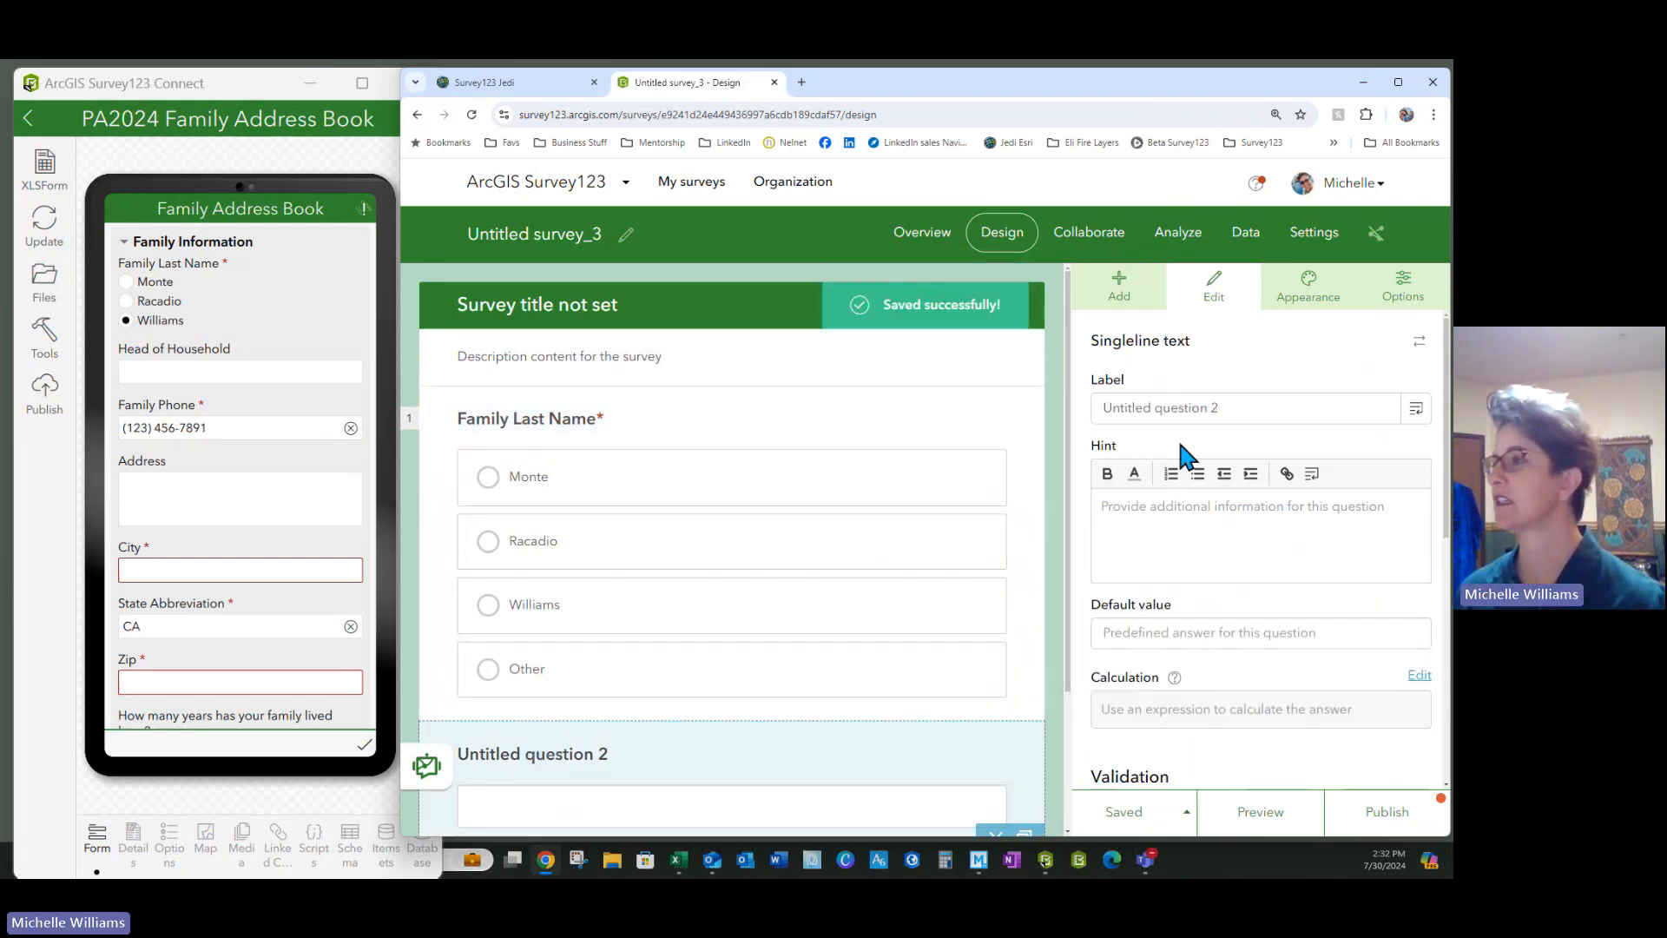
{"action": "left_click_drag", "start_coordinate": [1224, 409], "coordinate": [1066, 408]}
{"action": "type", "text": "He"}
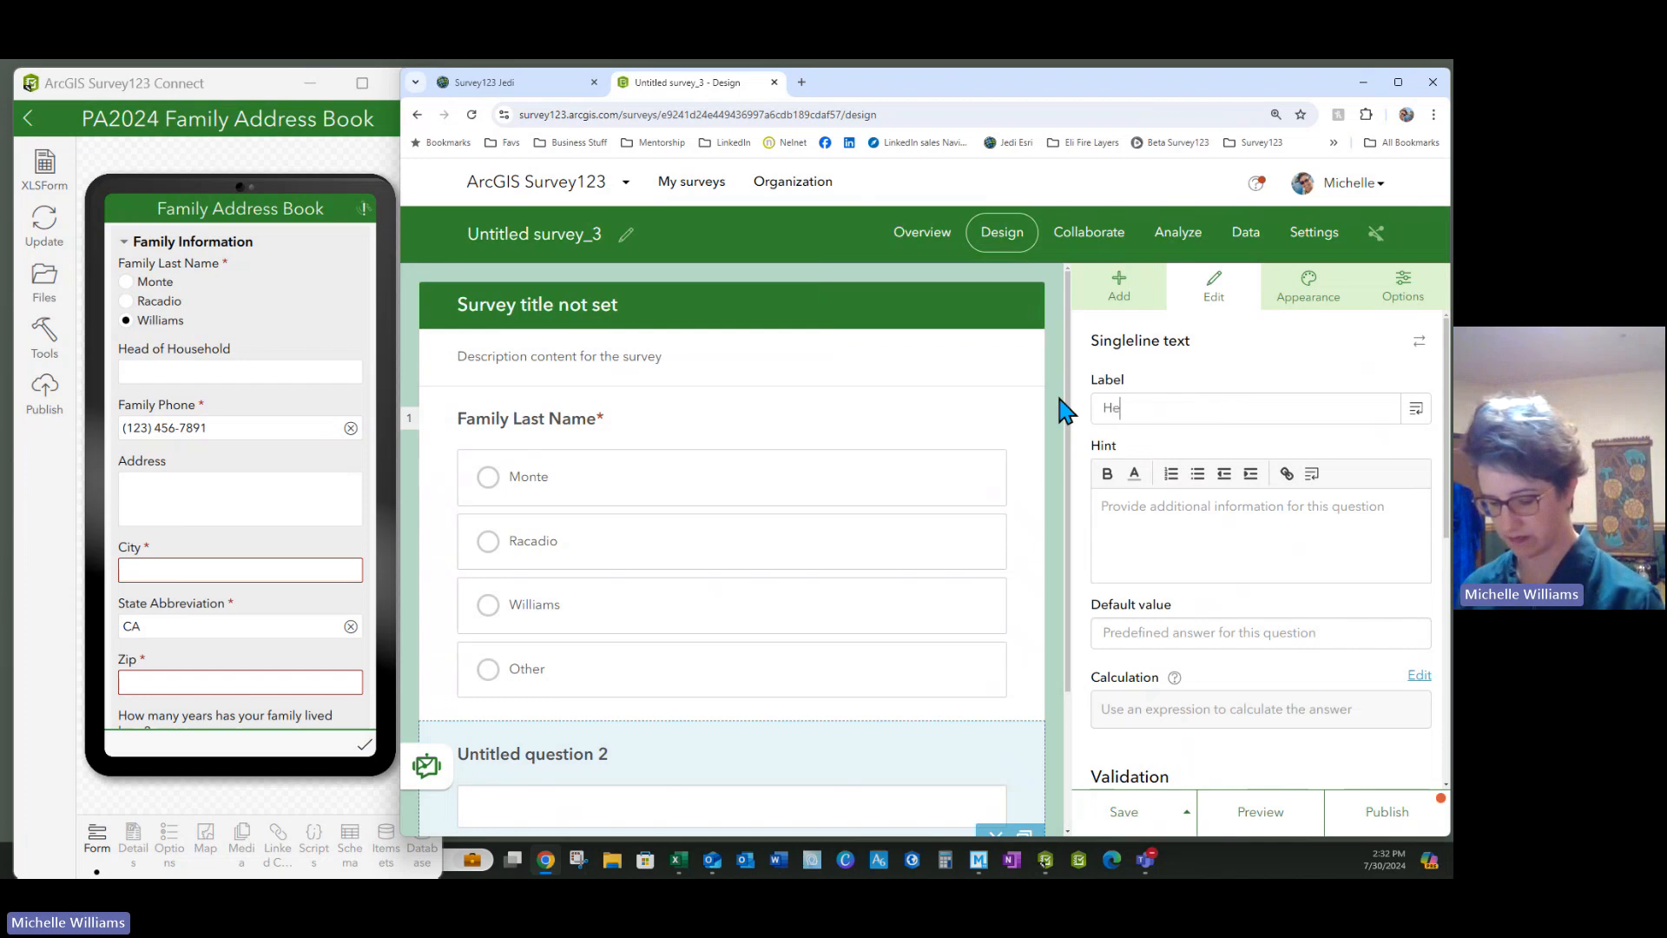
{"action": "type", "text": "ad of Hous"}
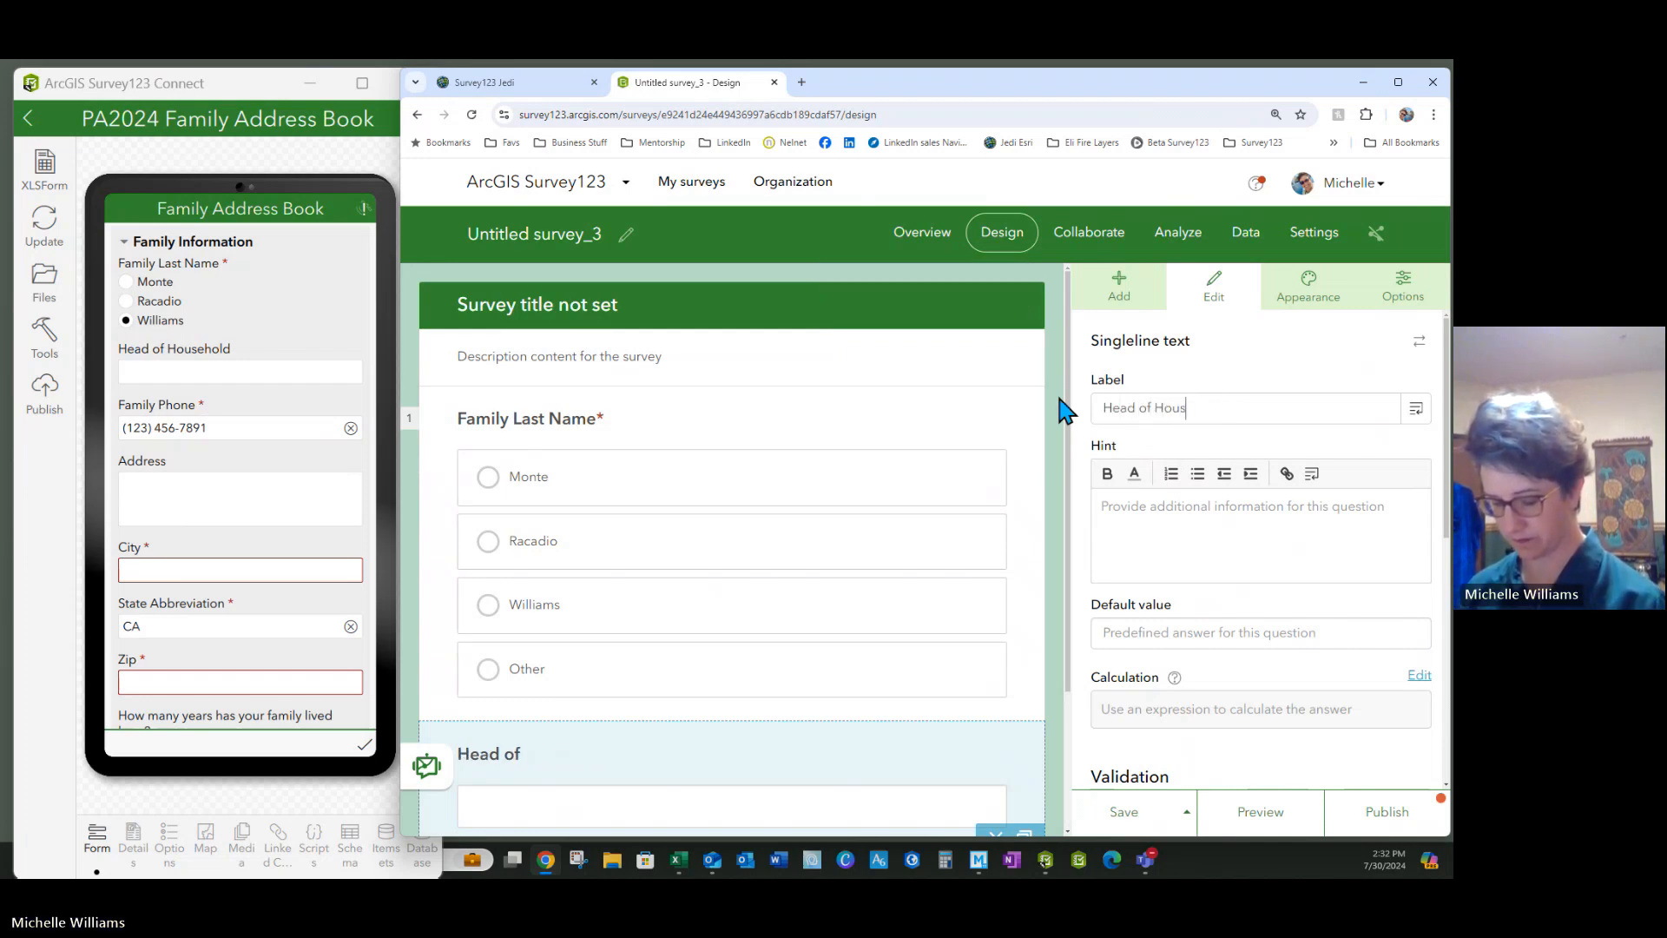
{"action": "type", "text": "hold"}
{"action": "scroll", "coordinate": [685, 744], "scroll_direction": "down", "scroll_amount": 3}
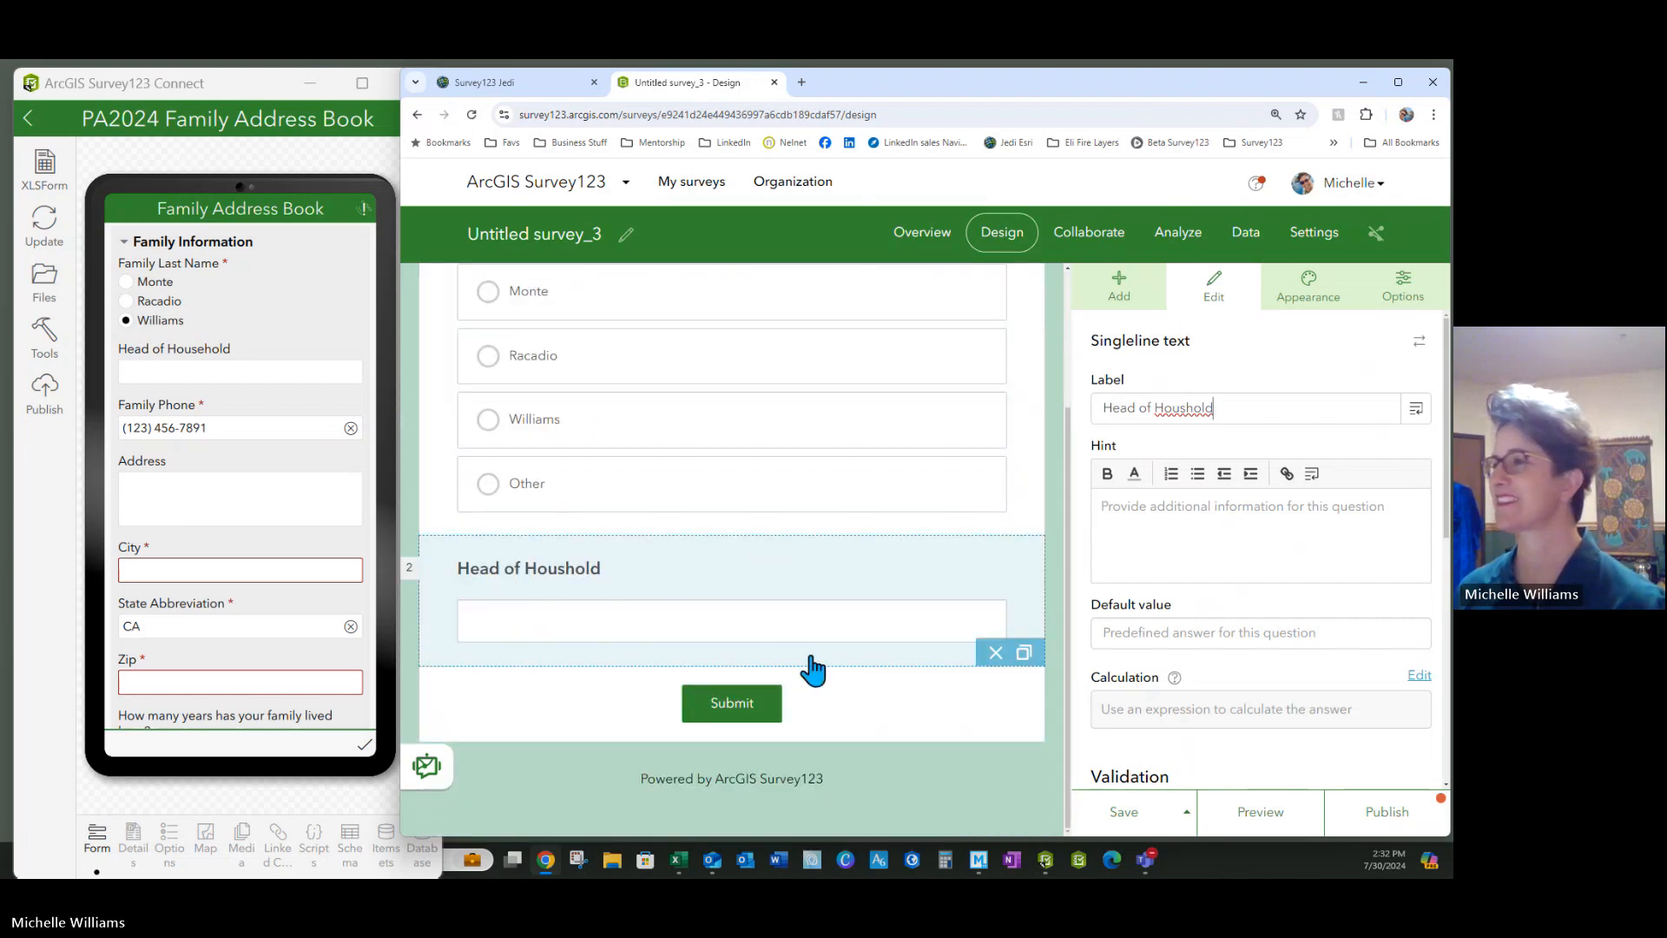
{"action": "left_click", "coordinate": [1111, 300]}
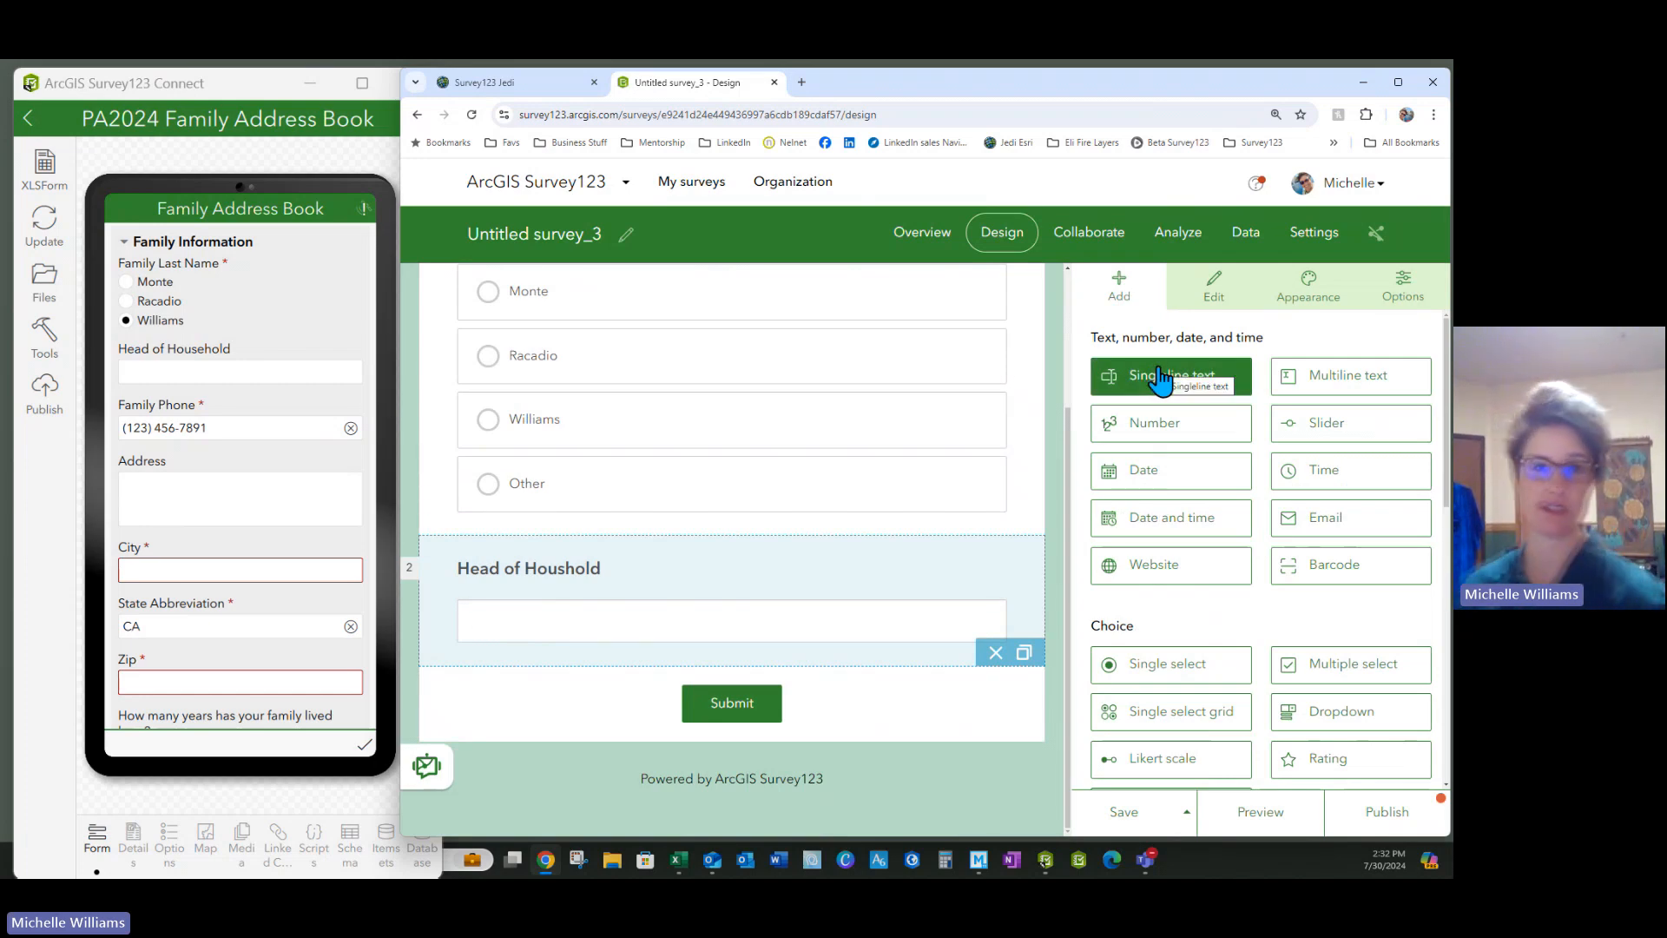
Add a required single-line question labelled 'Phone Number' below Head of Houshold
{"action": "left_click_drag", "start_coordinate": [1164, 380], "coordinate": [777, 676]}
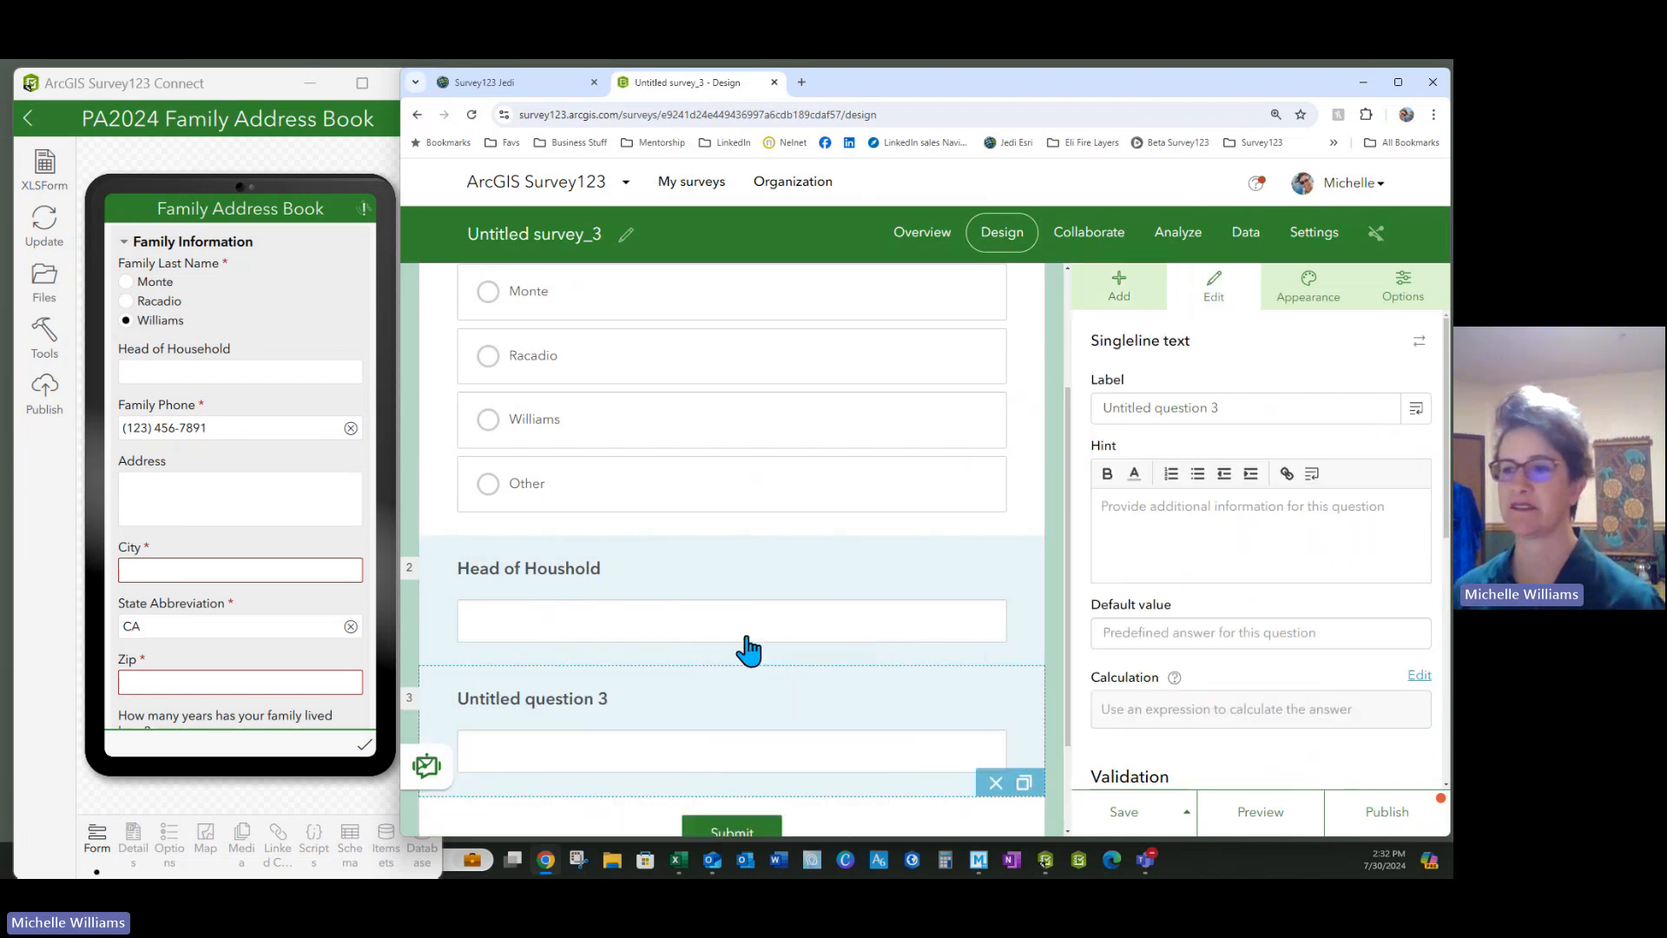
{"action": "scroll", "coordinate": [747, 665], "scroll_direction": "down", "scroll_amount": 2}
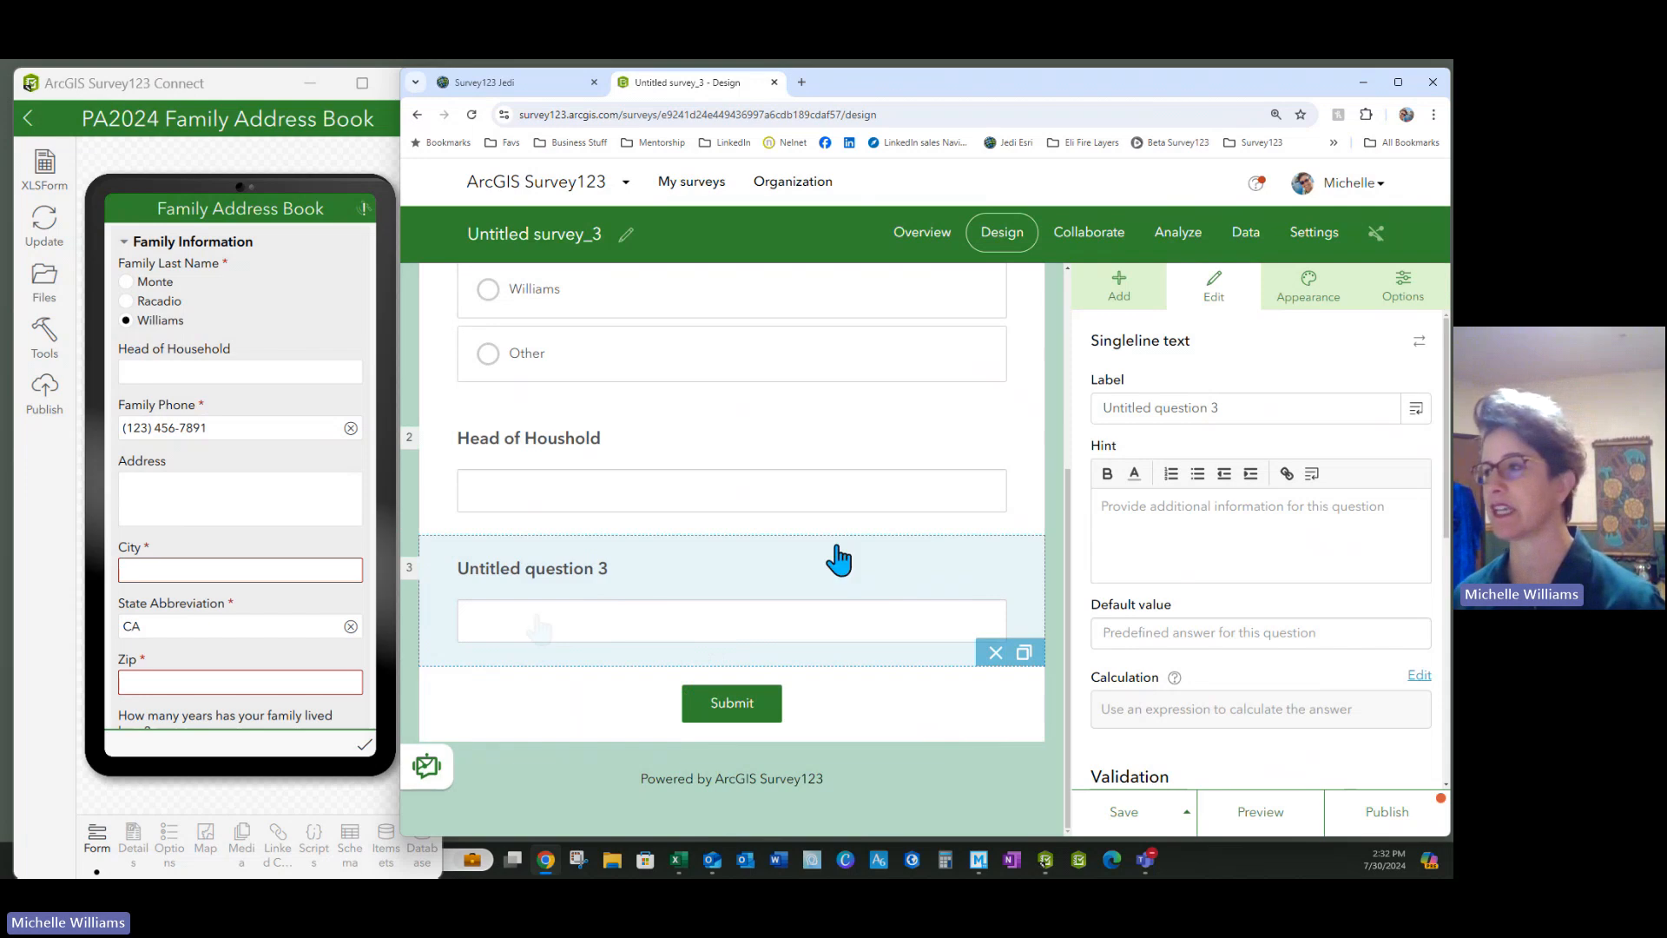
{"action": "left_click_drag", "start_coordinate": [1225, 408], "coordinate": [1079, 420]}
{"action": "type", "text": "Phone"}
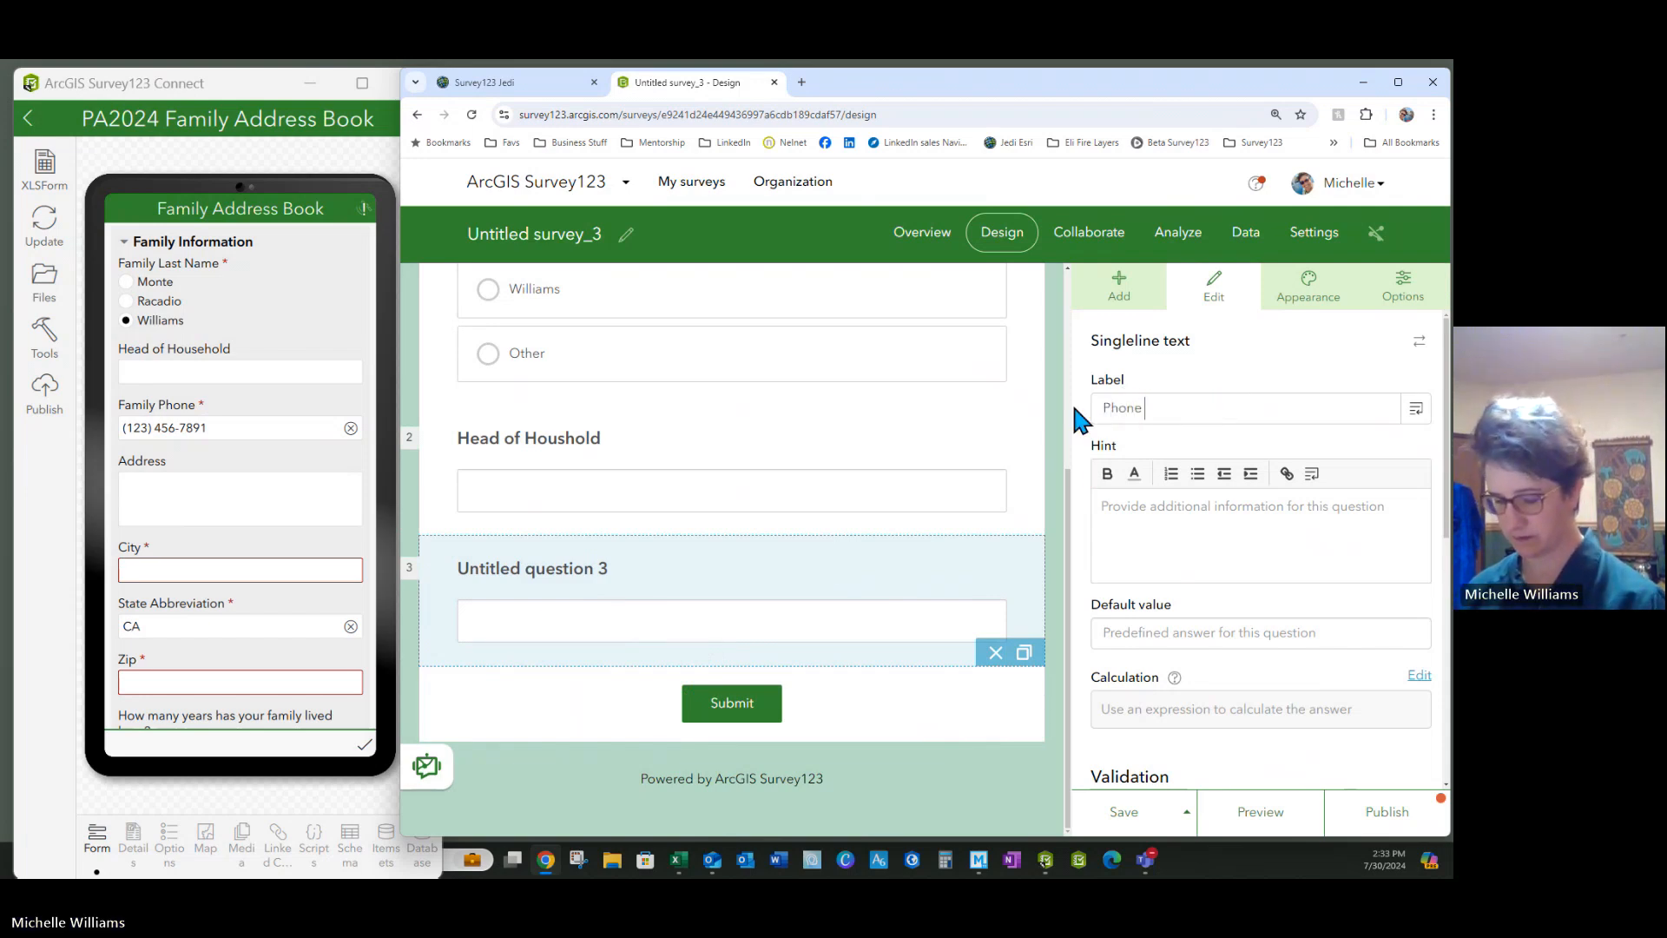
{"action": "type", "text": " Number"}
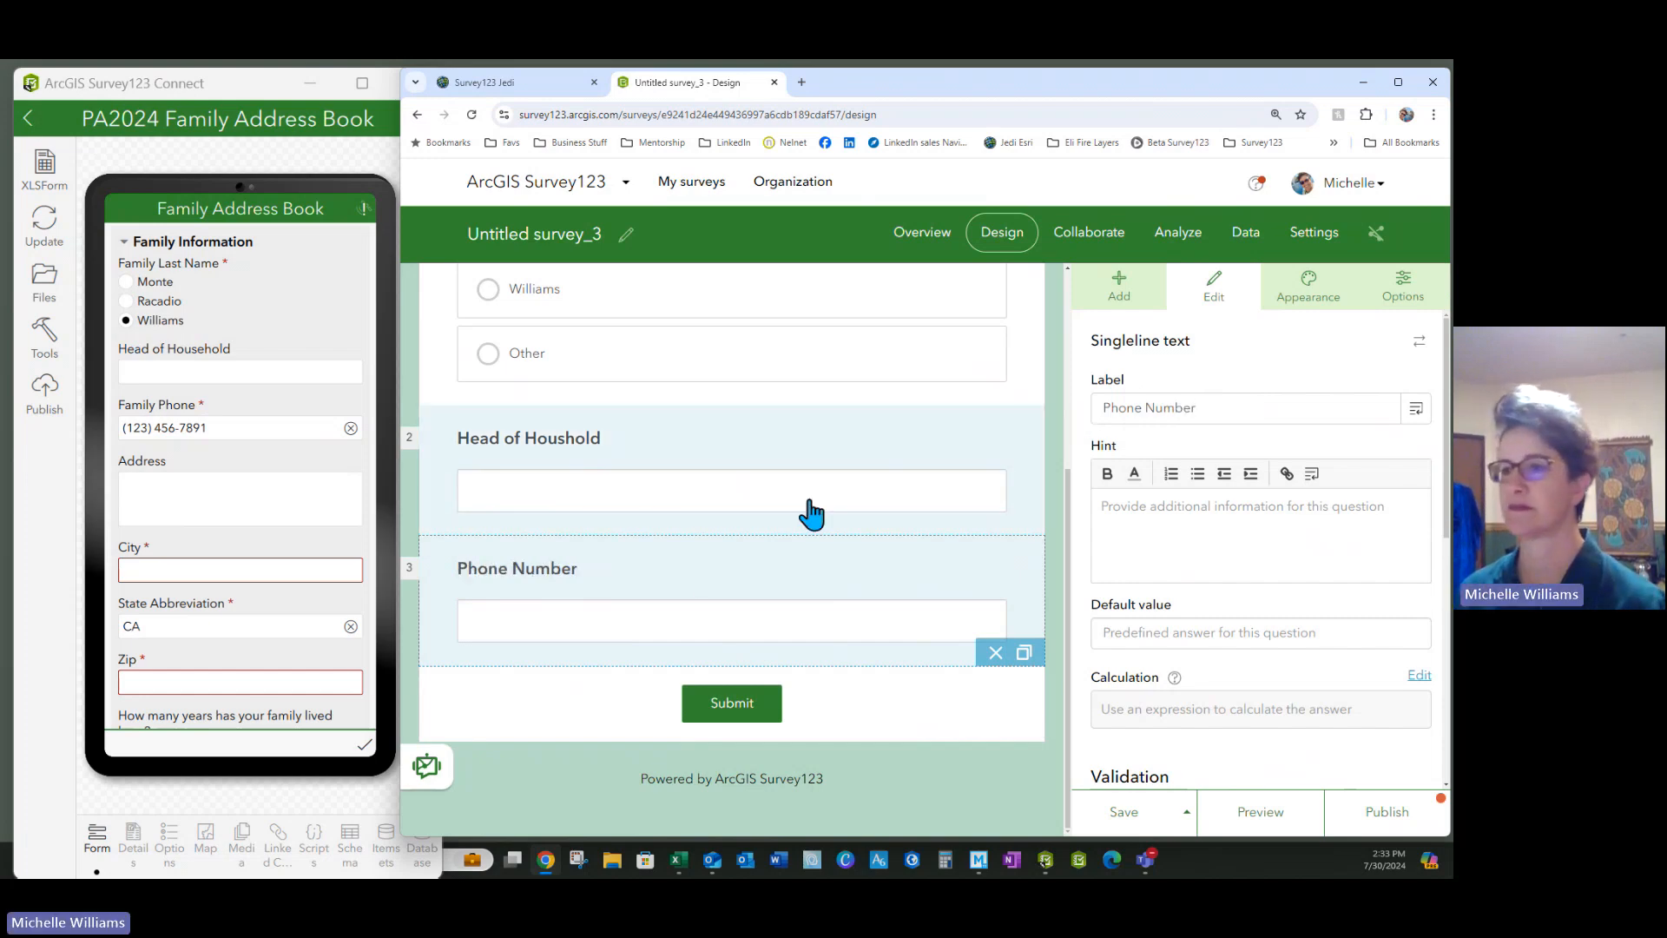
{"action": "scroll", "coordinate": [1208, 514], "scroll_direction": "down", "scroll_amount": 4}
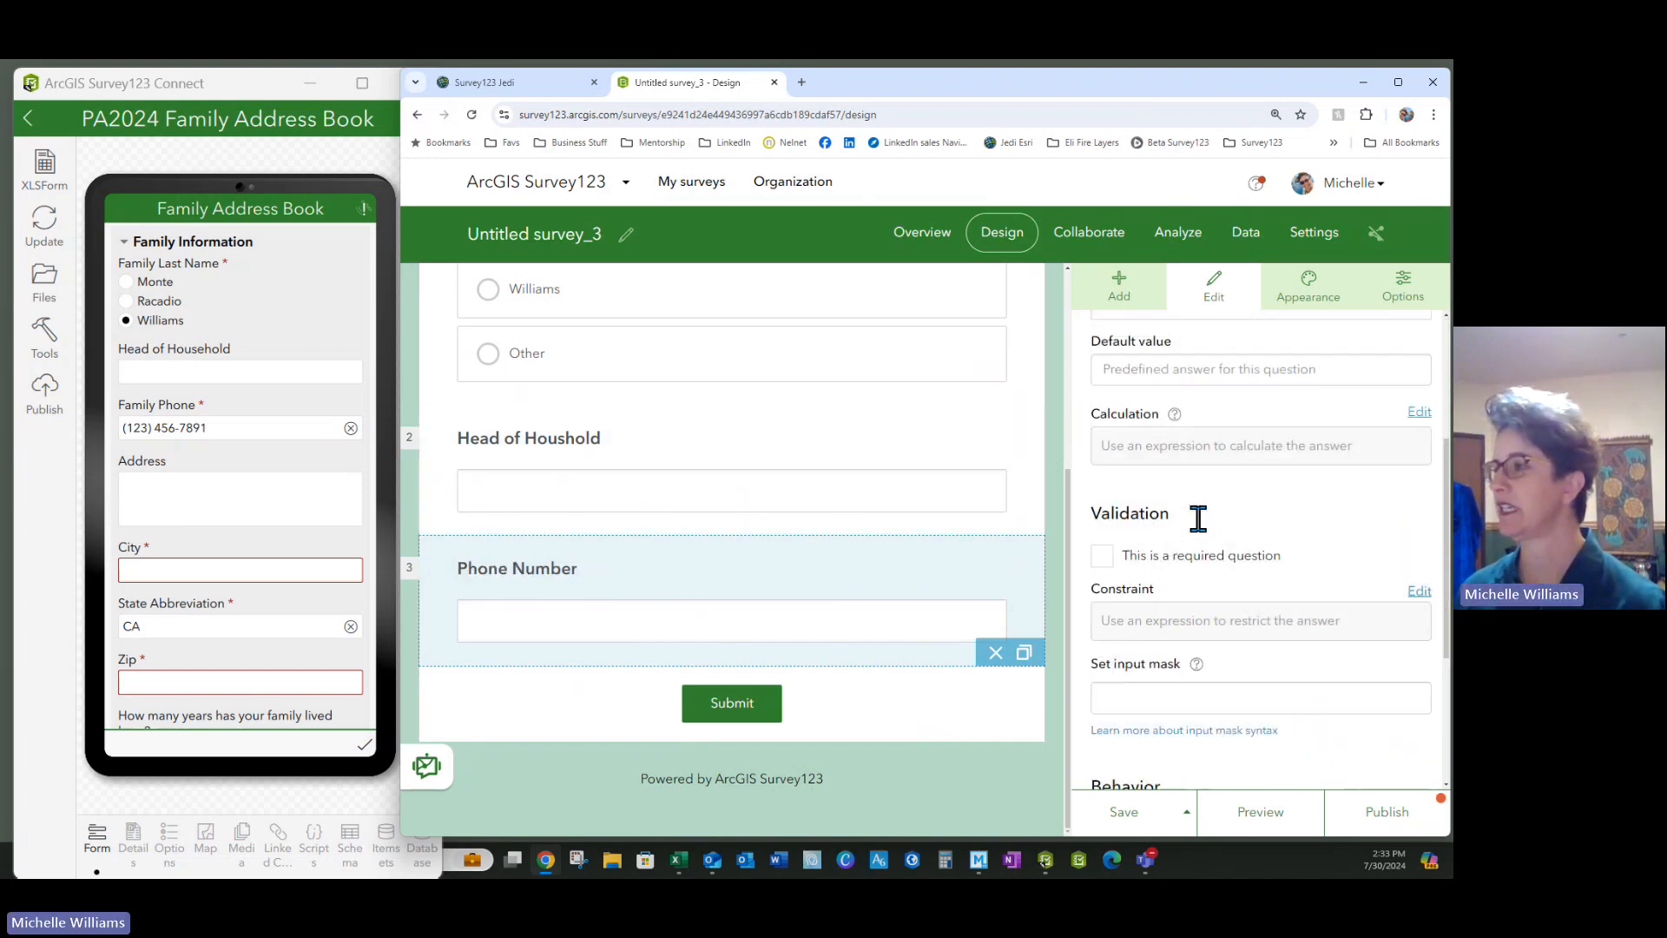
{"action": "left_click", "coordinate": [1104, 519]}
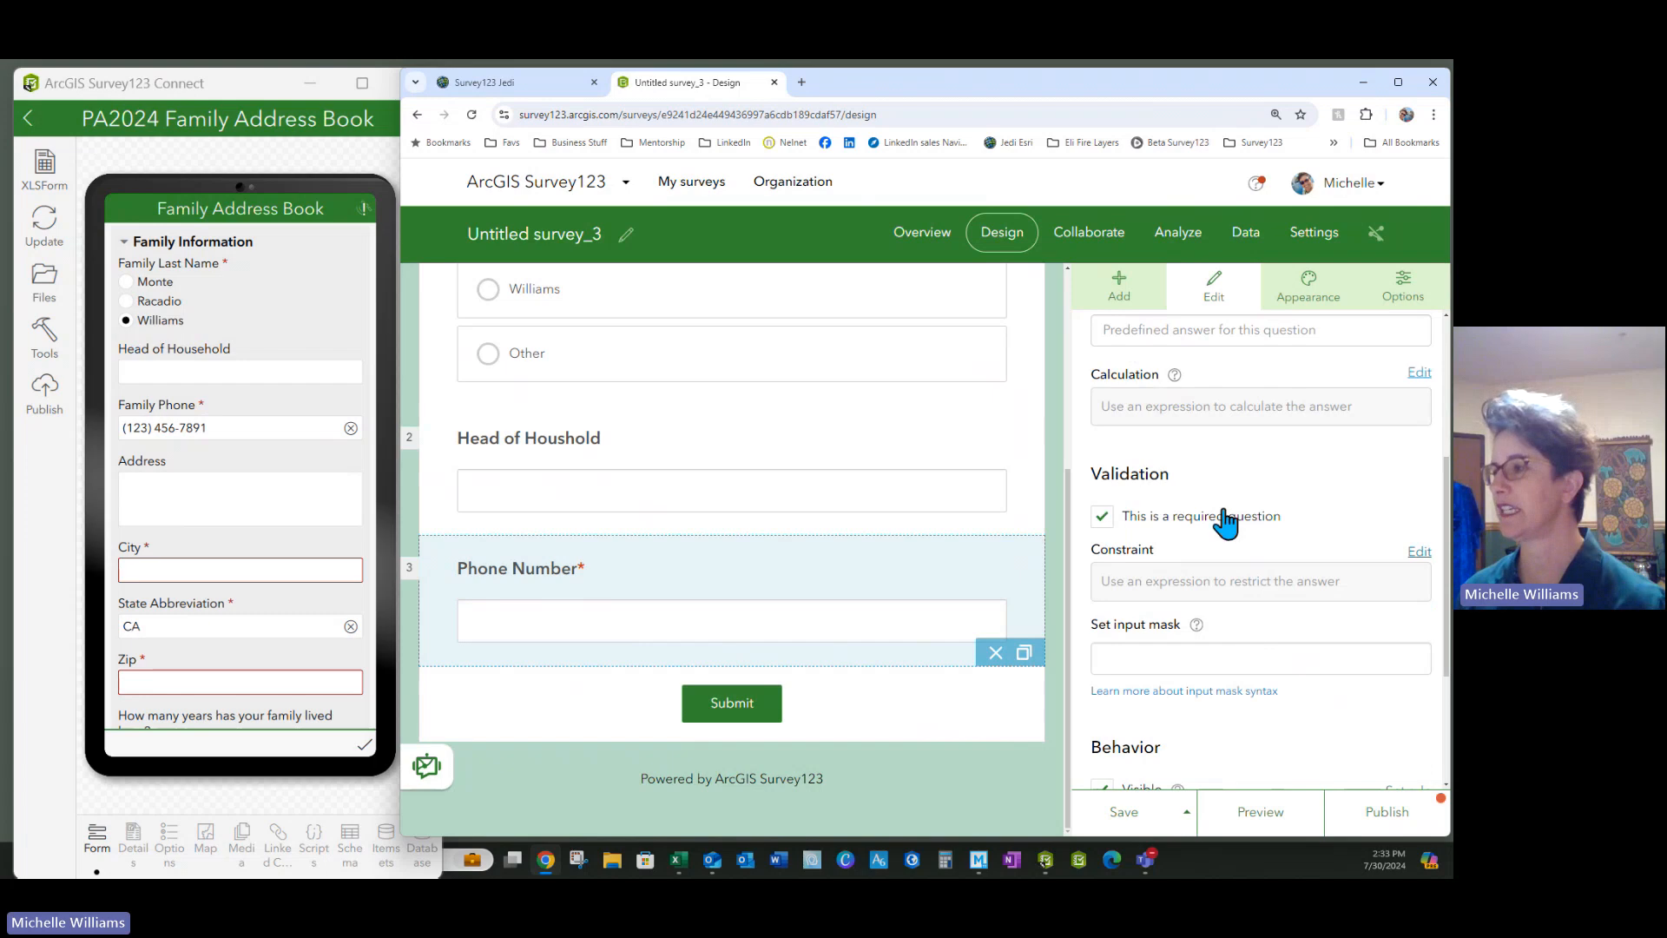
{"action": "scroll", "coordinate": [1224, 514], "scroll_direction": "down", "scroll_amount": 3}
{"action": "scroll", "coordinate": [1224, 514], "scroll_direction": "up", "scroll_amount": 3}
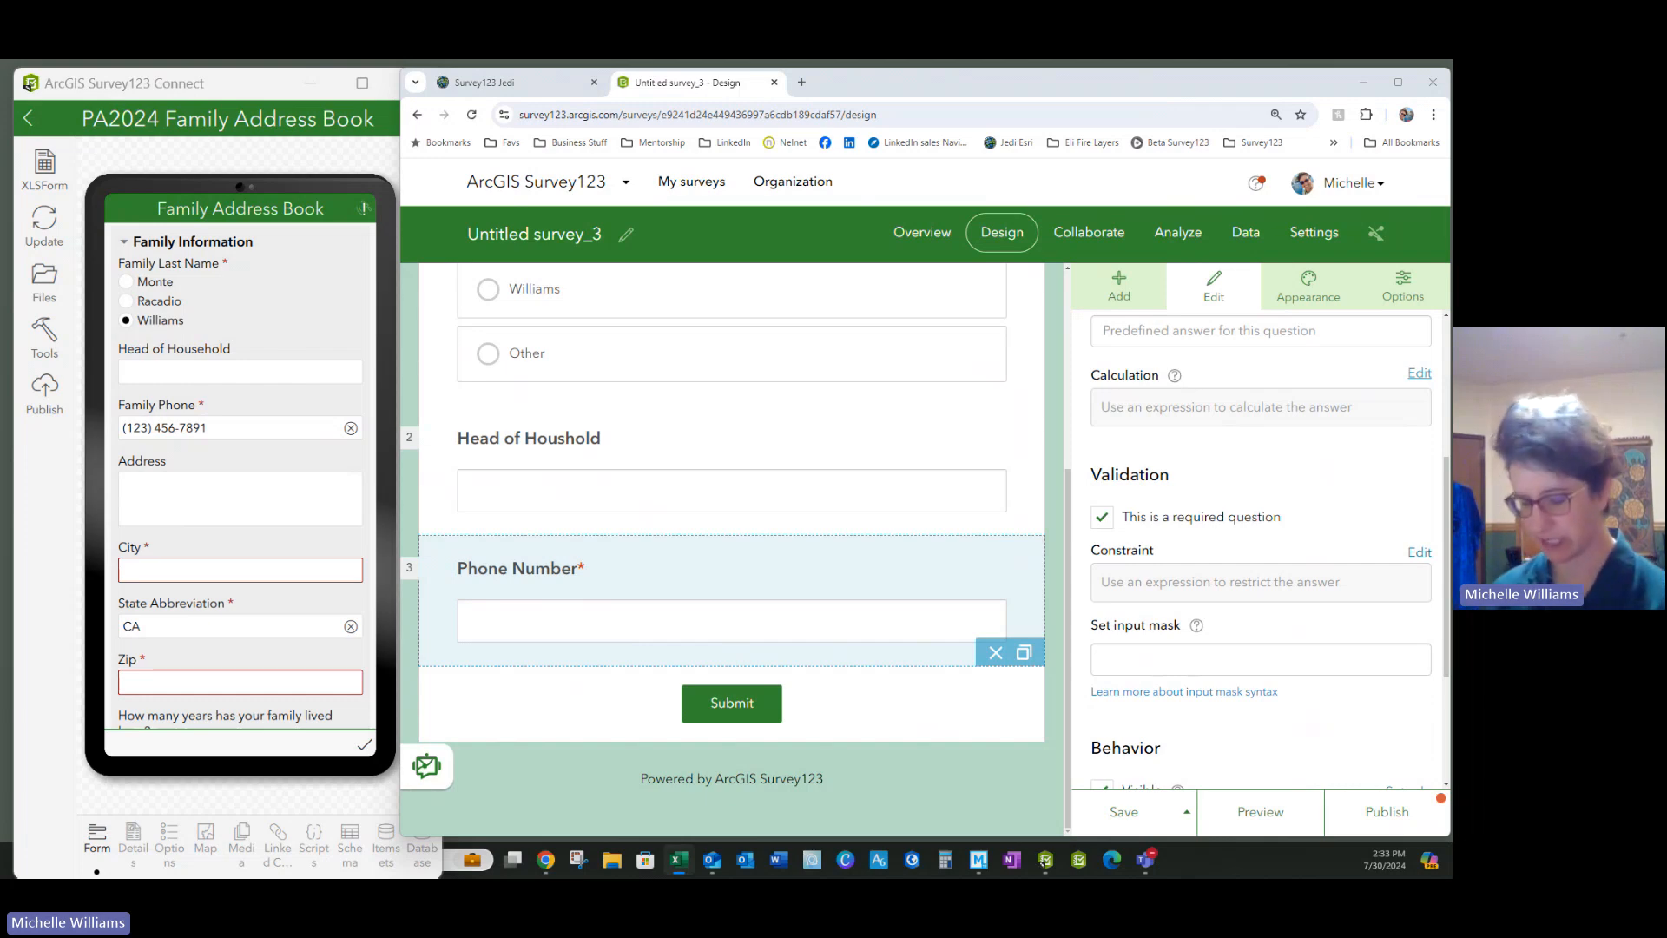
{"action": "left_click", "coordinate": [1141, 659]}
{"action": "type", "text": "(999) 999-9999"}
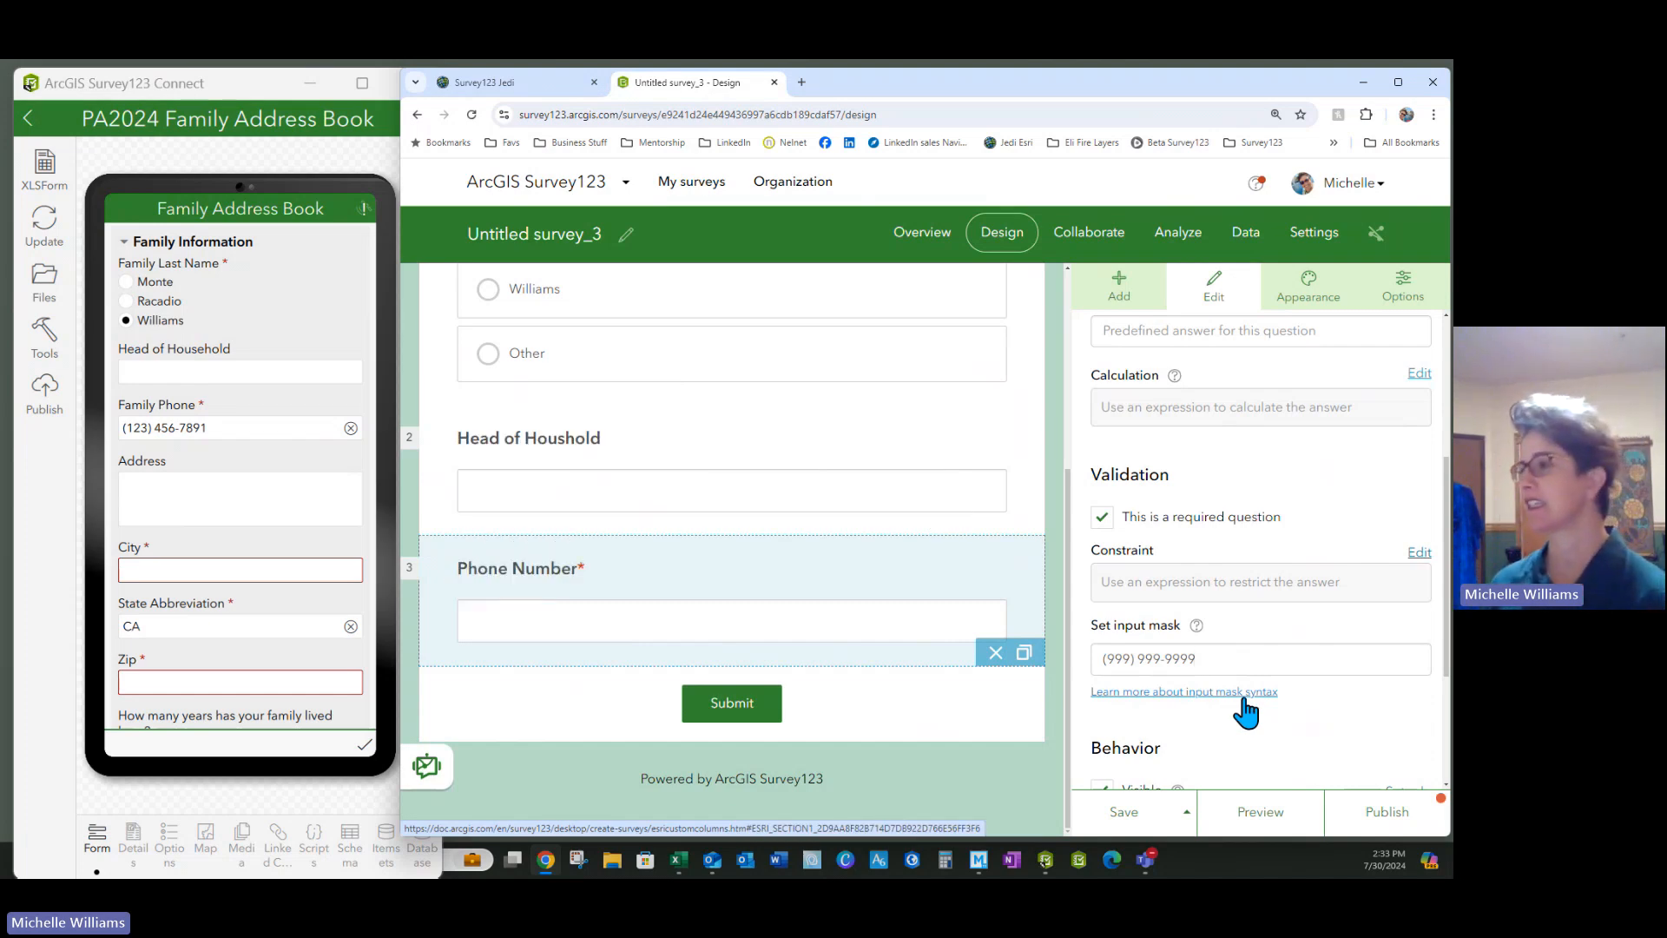
{"action": "scroll", "coordinate": [1199, 731], "scroll_direction": "down", "scroll_amount": 3}
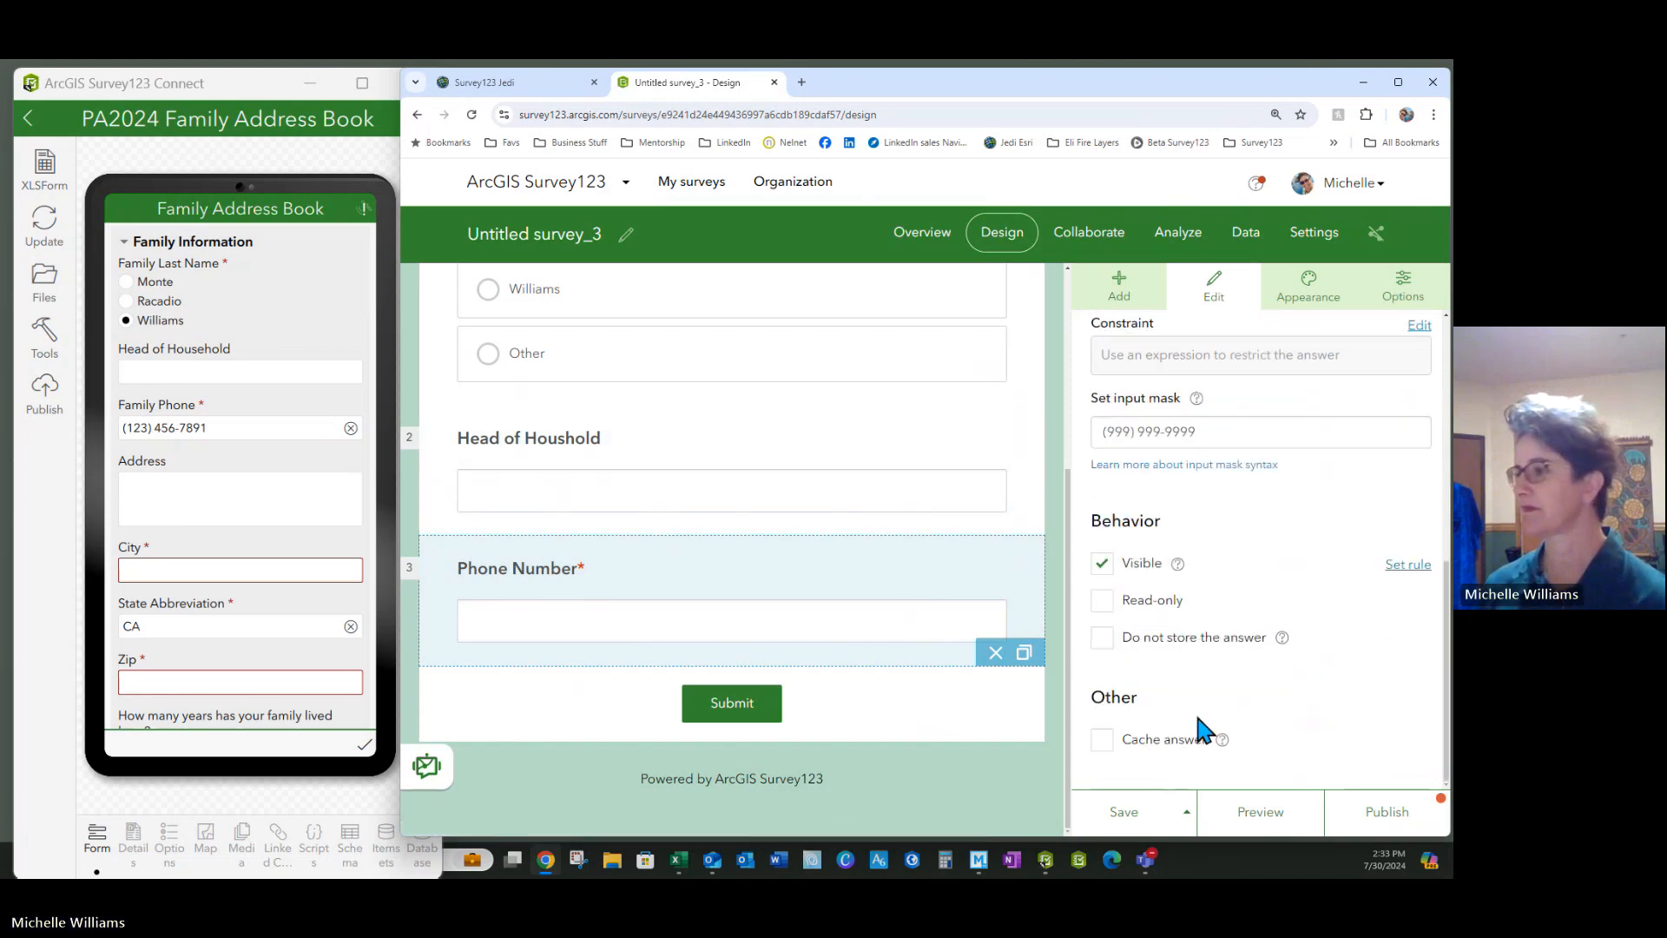
{"action": "left_click", "coordinate": [1124, 812]}
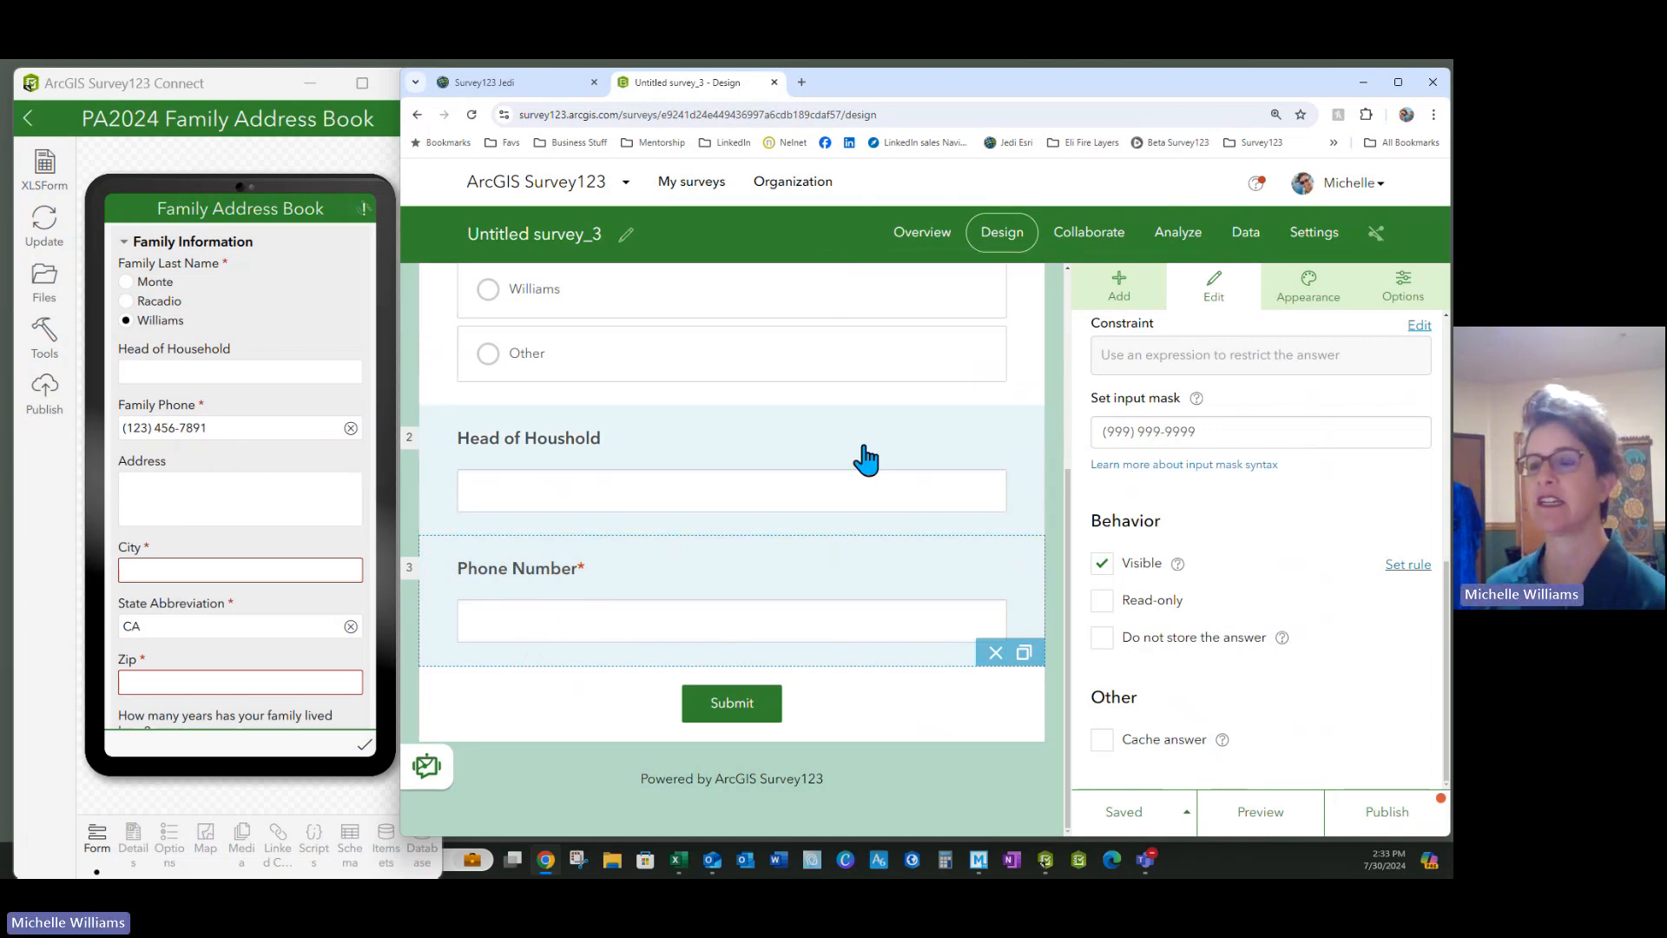
Add a multiline text question and place it below Phone Number
{"action": "left_click", "coordinate": [1120, 287]}
{"action": "left_click_drag", "start_coordinate": [1378, 376], "coordinate": [726, 684]}
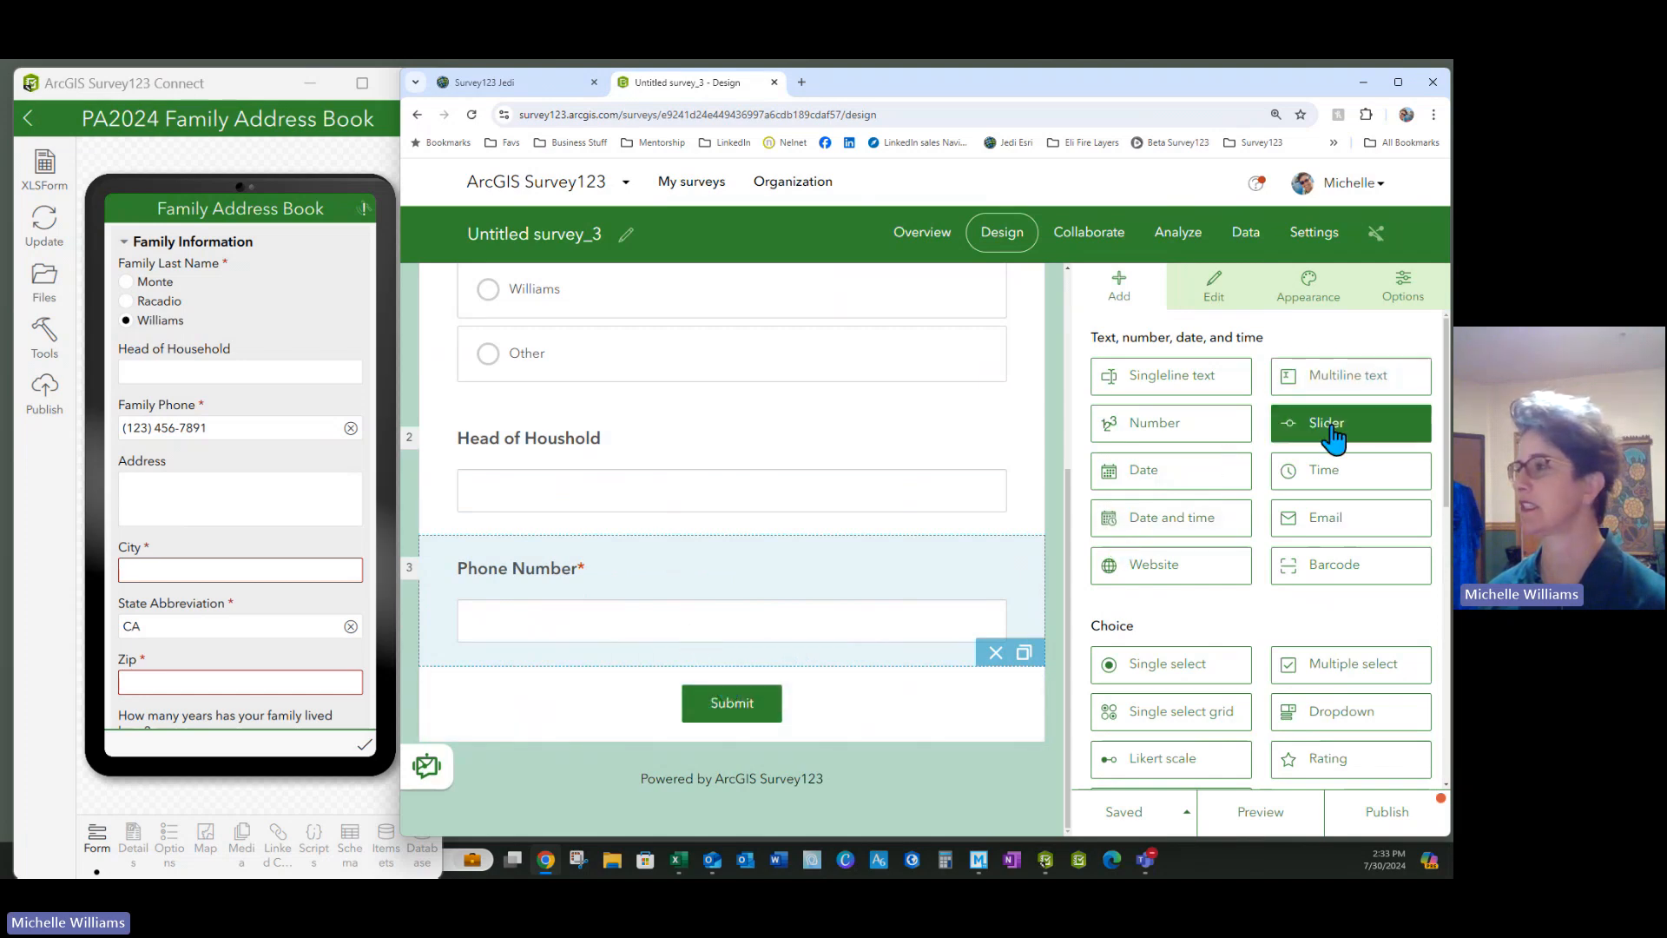
{"action": "left_click_drag", "start_coordinate": [1329, 383], "coordinate": [659, 618]}
{"action": "left_click_drag", "start_coordinate": [540, 547], "coordinate": [660, 669]}
{"action": "scroll", "coordinate": [660, 591], "scroll_direction": "down", "scroll_amount": 2}
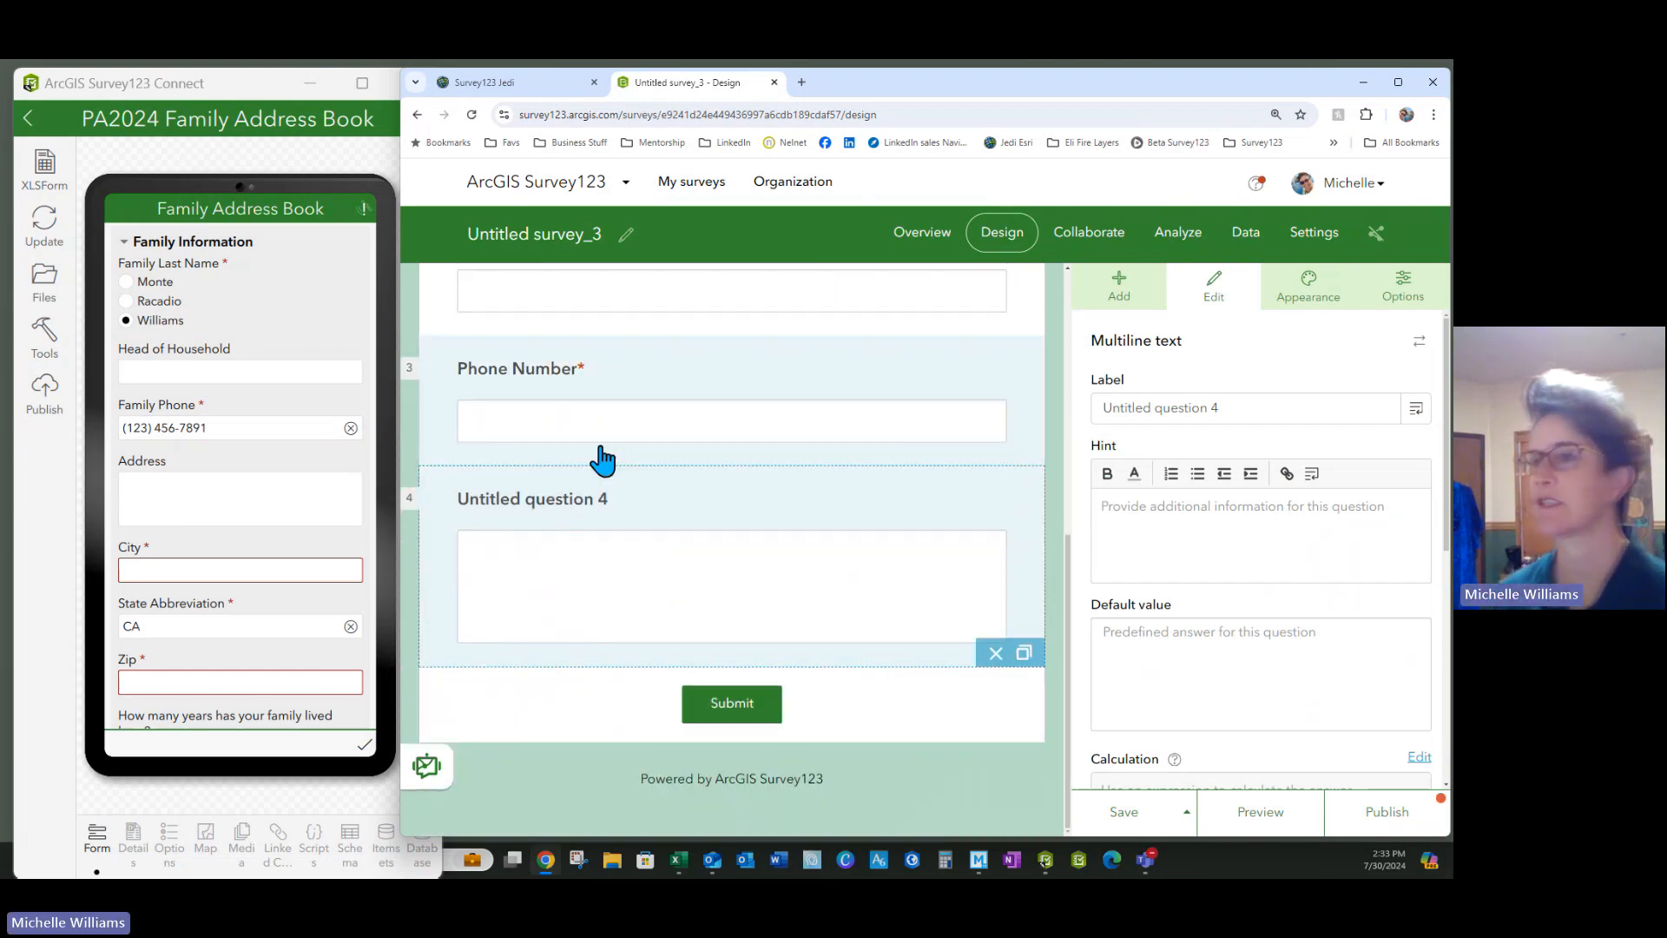
Label question 4 'Address', save, and add a single-line question below it
{"action": "left_click", "coordinate": [1236, 401]}
{"action": "left_click_drag", "start_coordinate": [1236, 402], "coordinate": [1044, 388]}
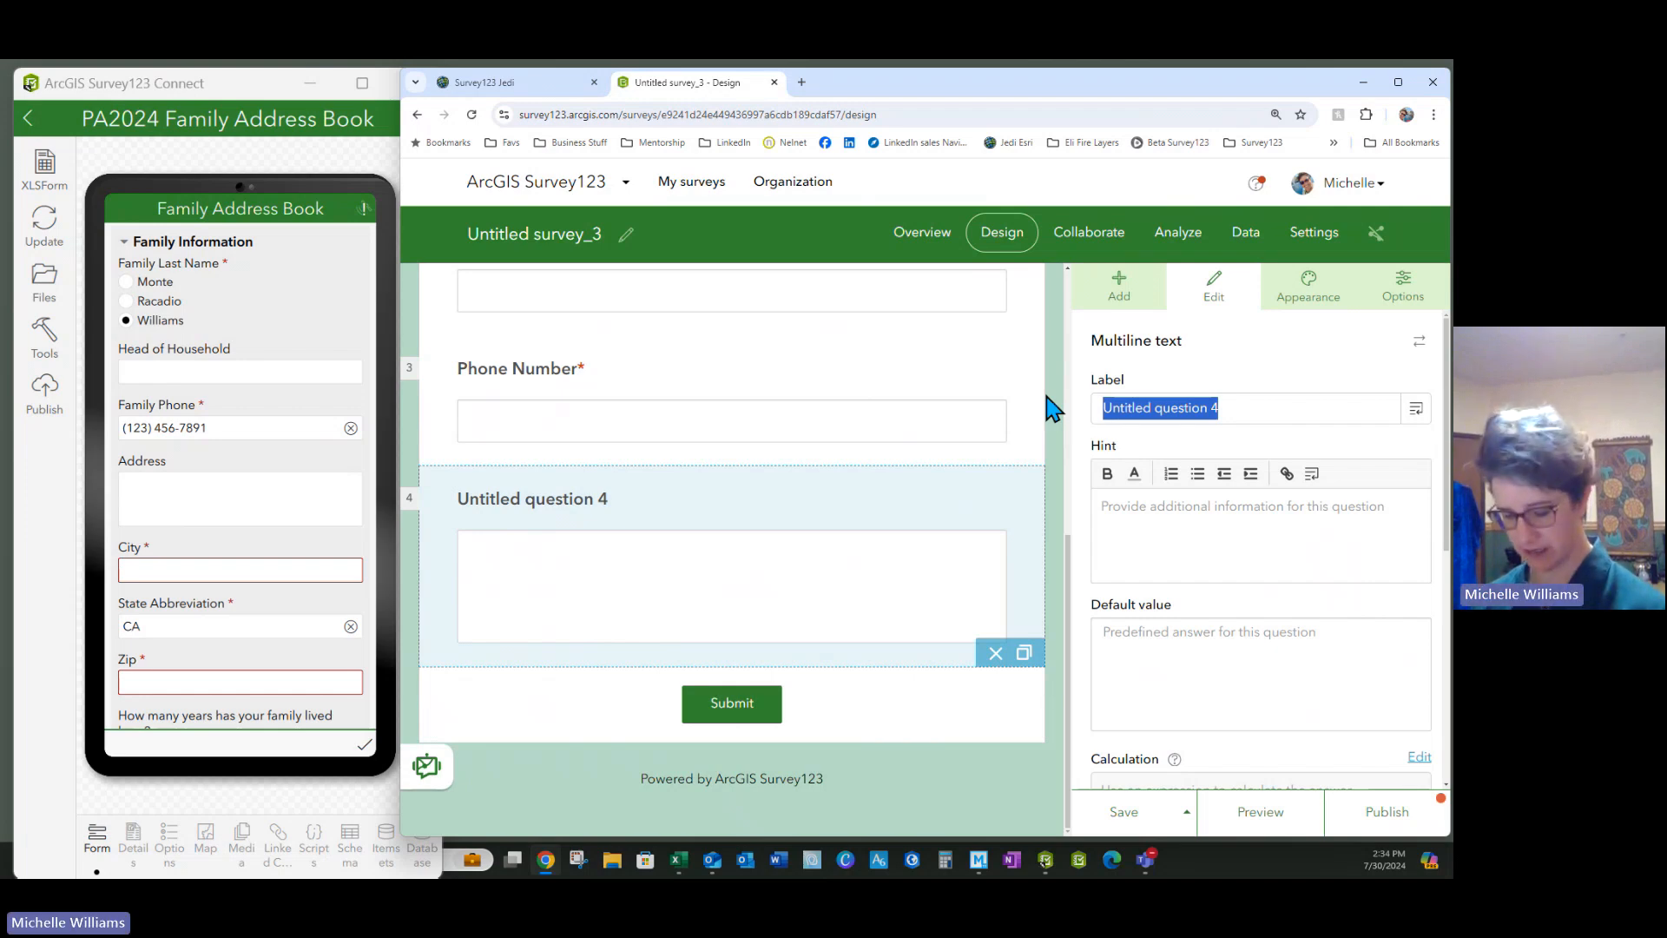
{"action": "type", "text": "Address"}
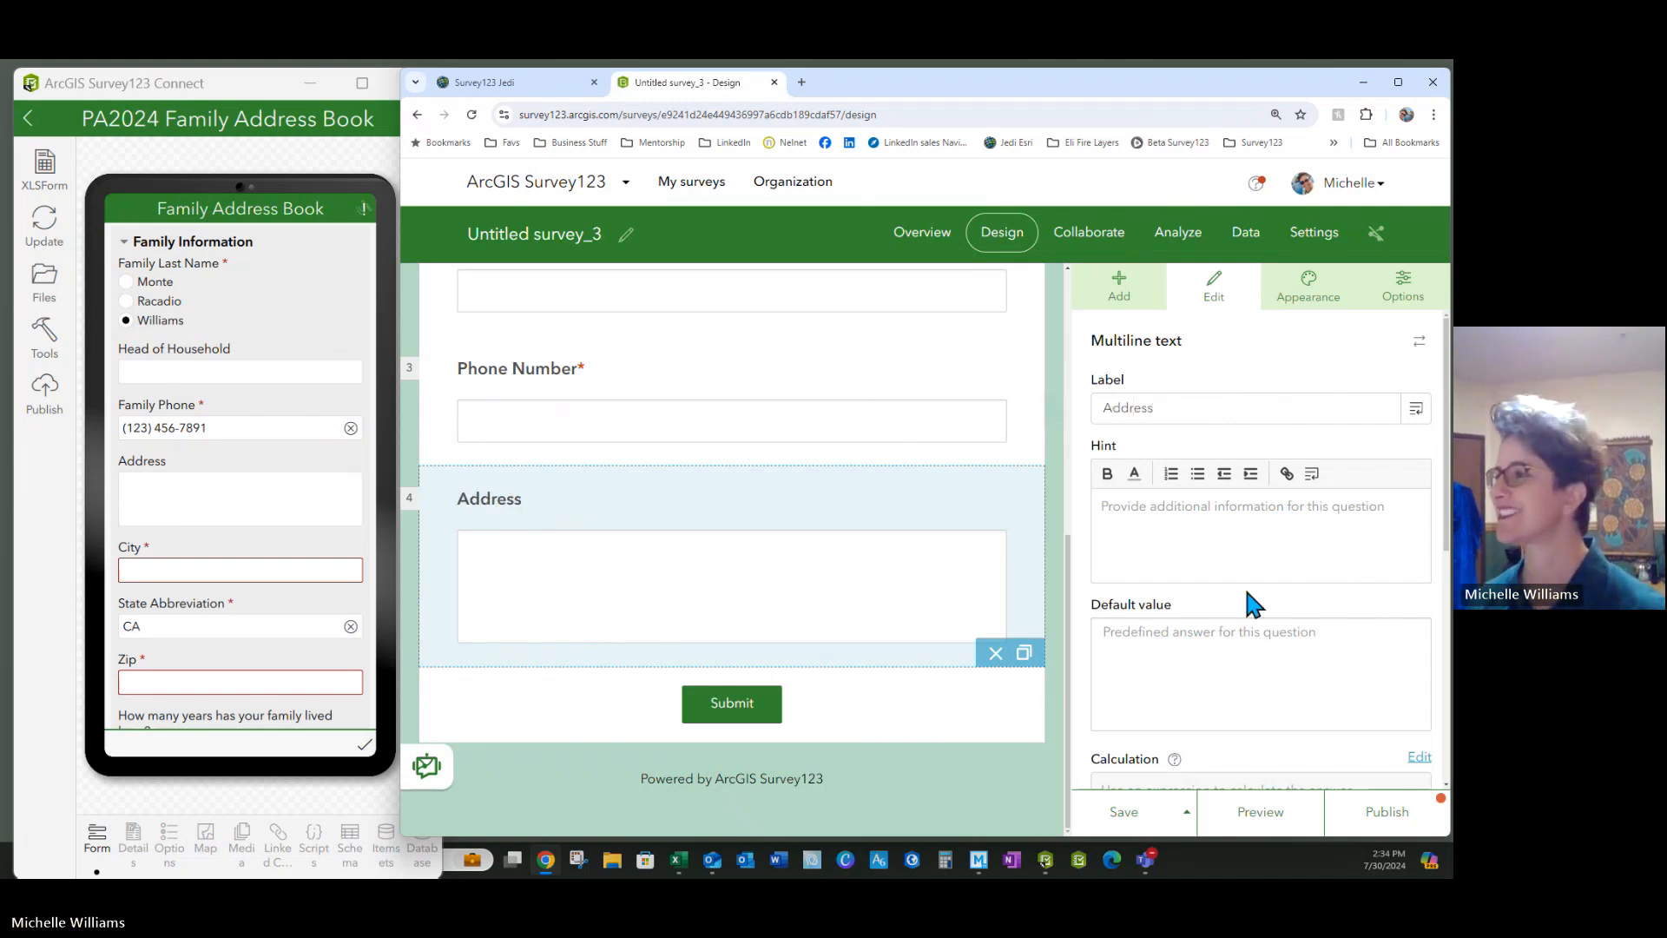
{"action": "left_click", "coordinate": [1124, 817]}
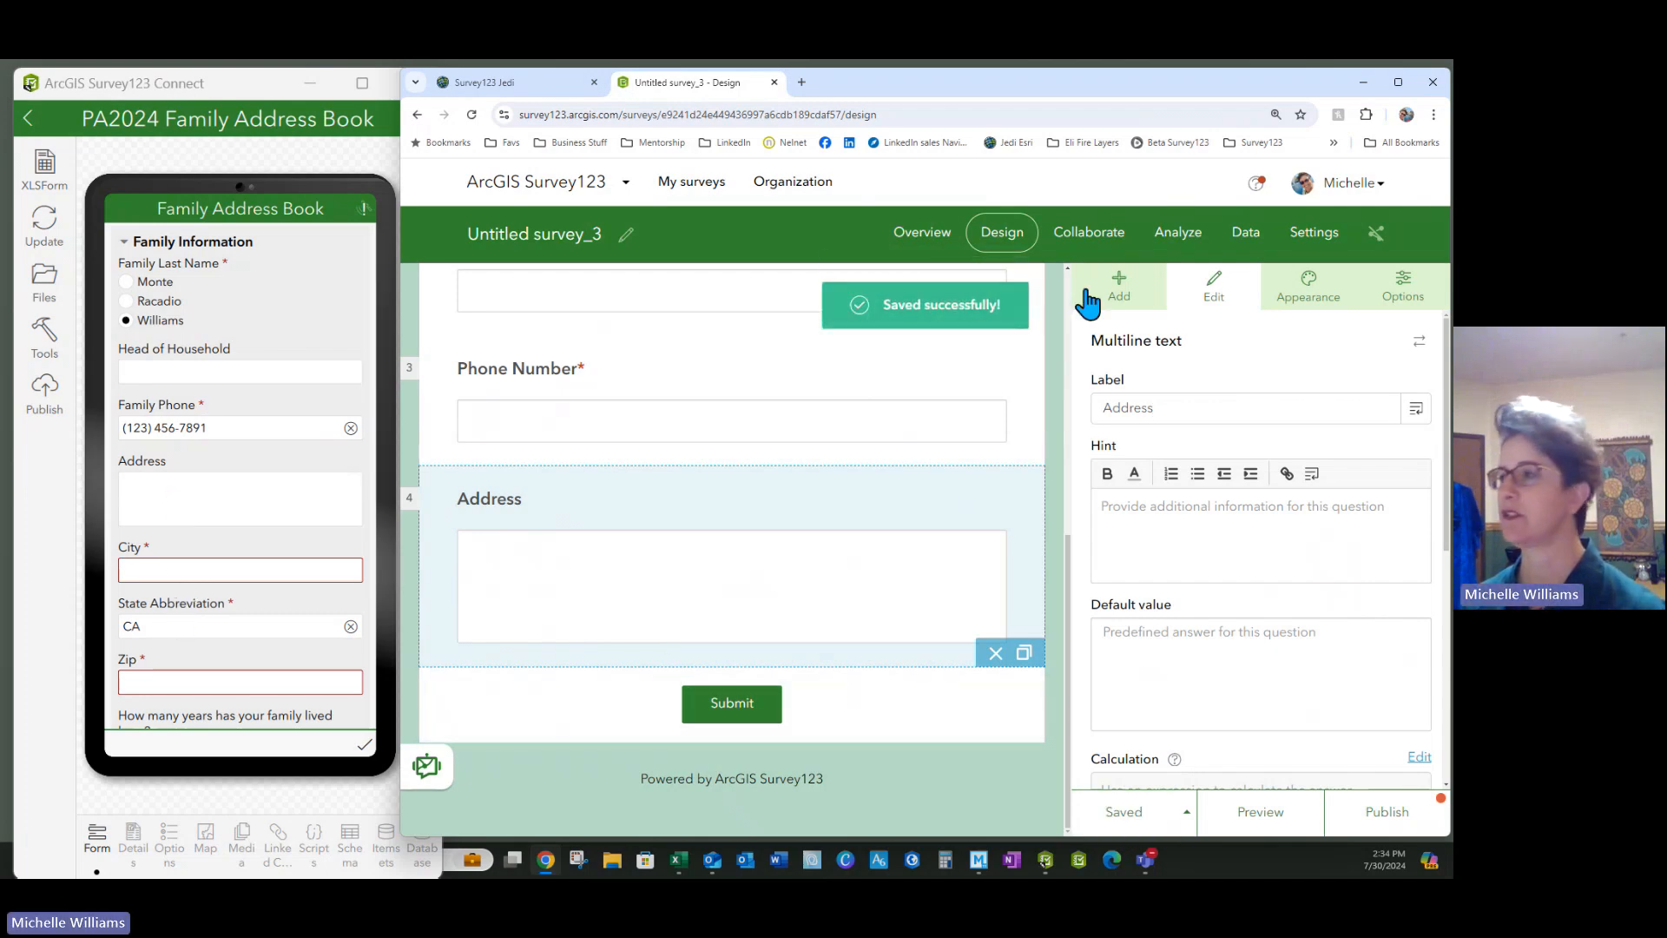
{"action": "left_click", "coordinate": [1118, 291]}
{"action": "left_click_drag", "start_coordinate": [1129, 375], "coordinate": [879, 697]}
Add more single-line text questions below Address and arrange them in order
{"action": "left_click", "coordinate": [1119, 291]}
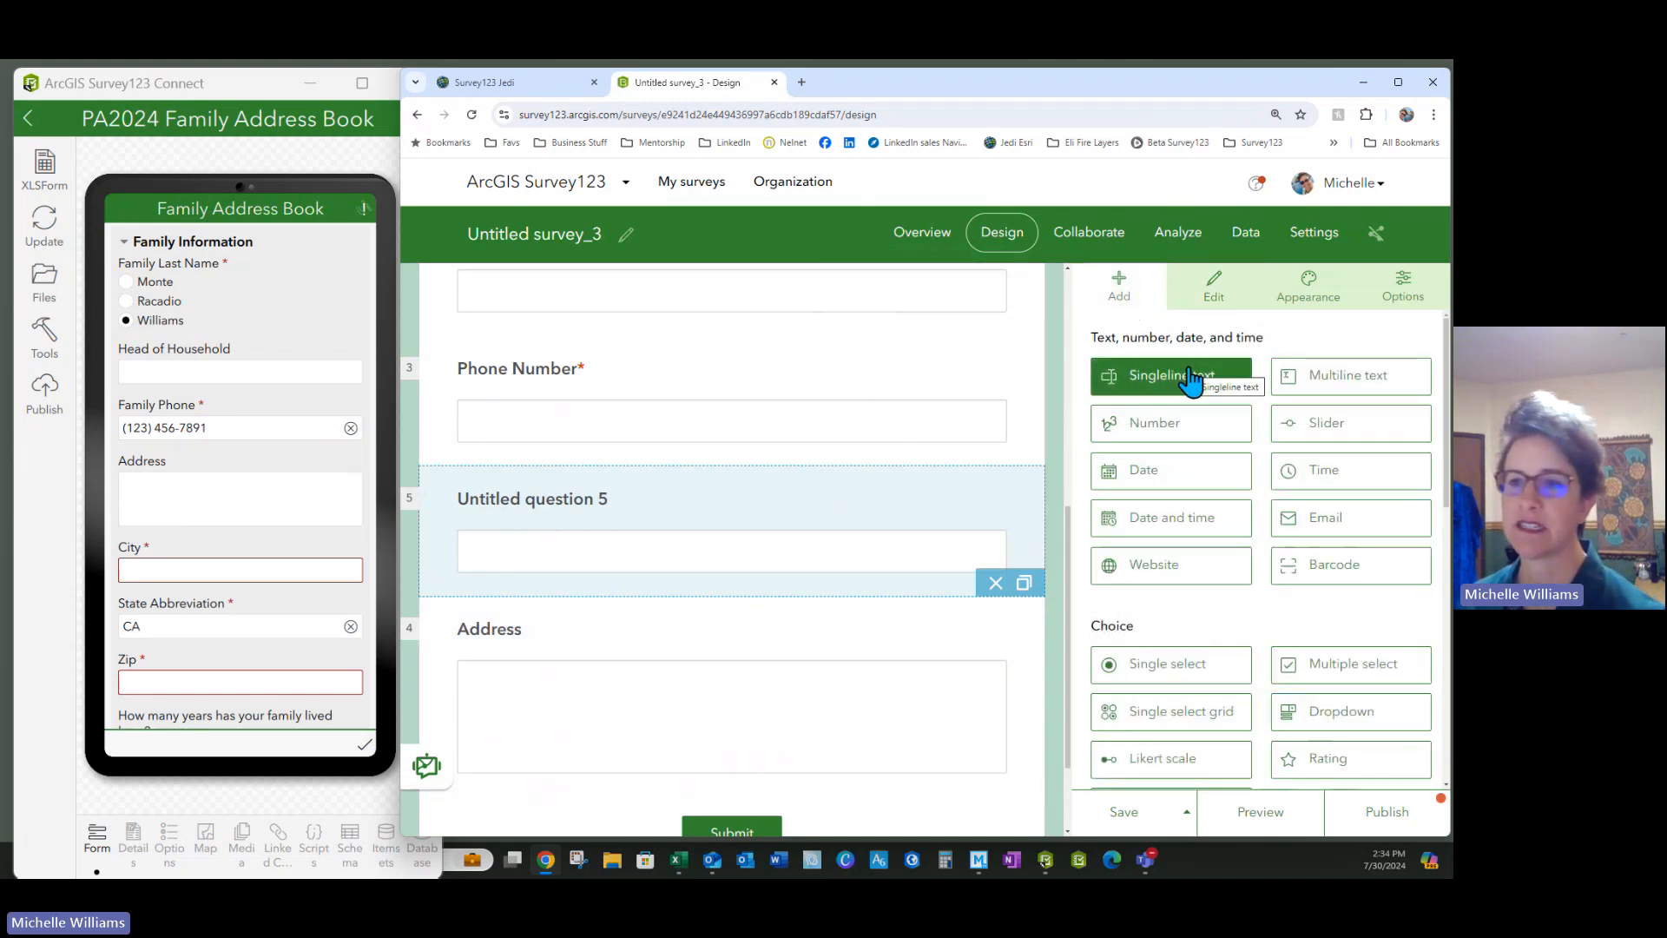
{"action": "left_click_drag", "start_coordinate": [1192, 380], "coordinate": [747, 662]}
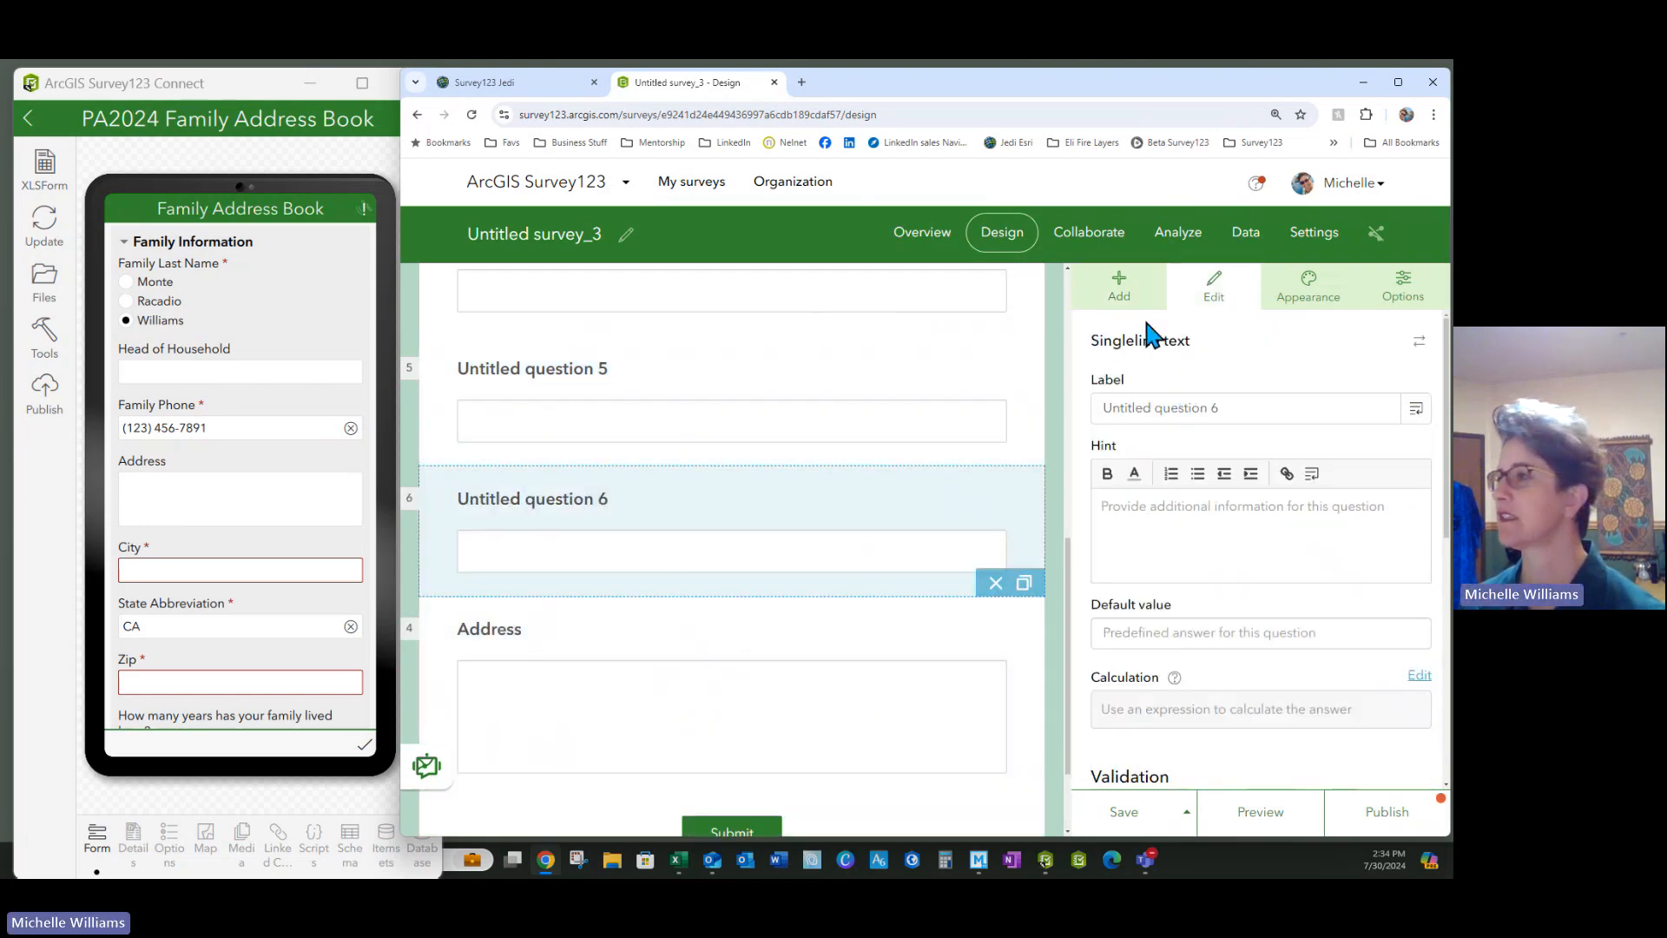
{"action": "left_click", "coordinate": [1122, 289]}
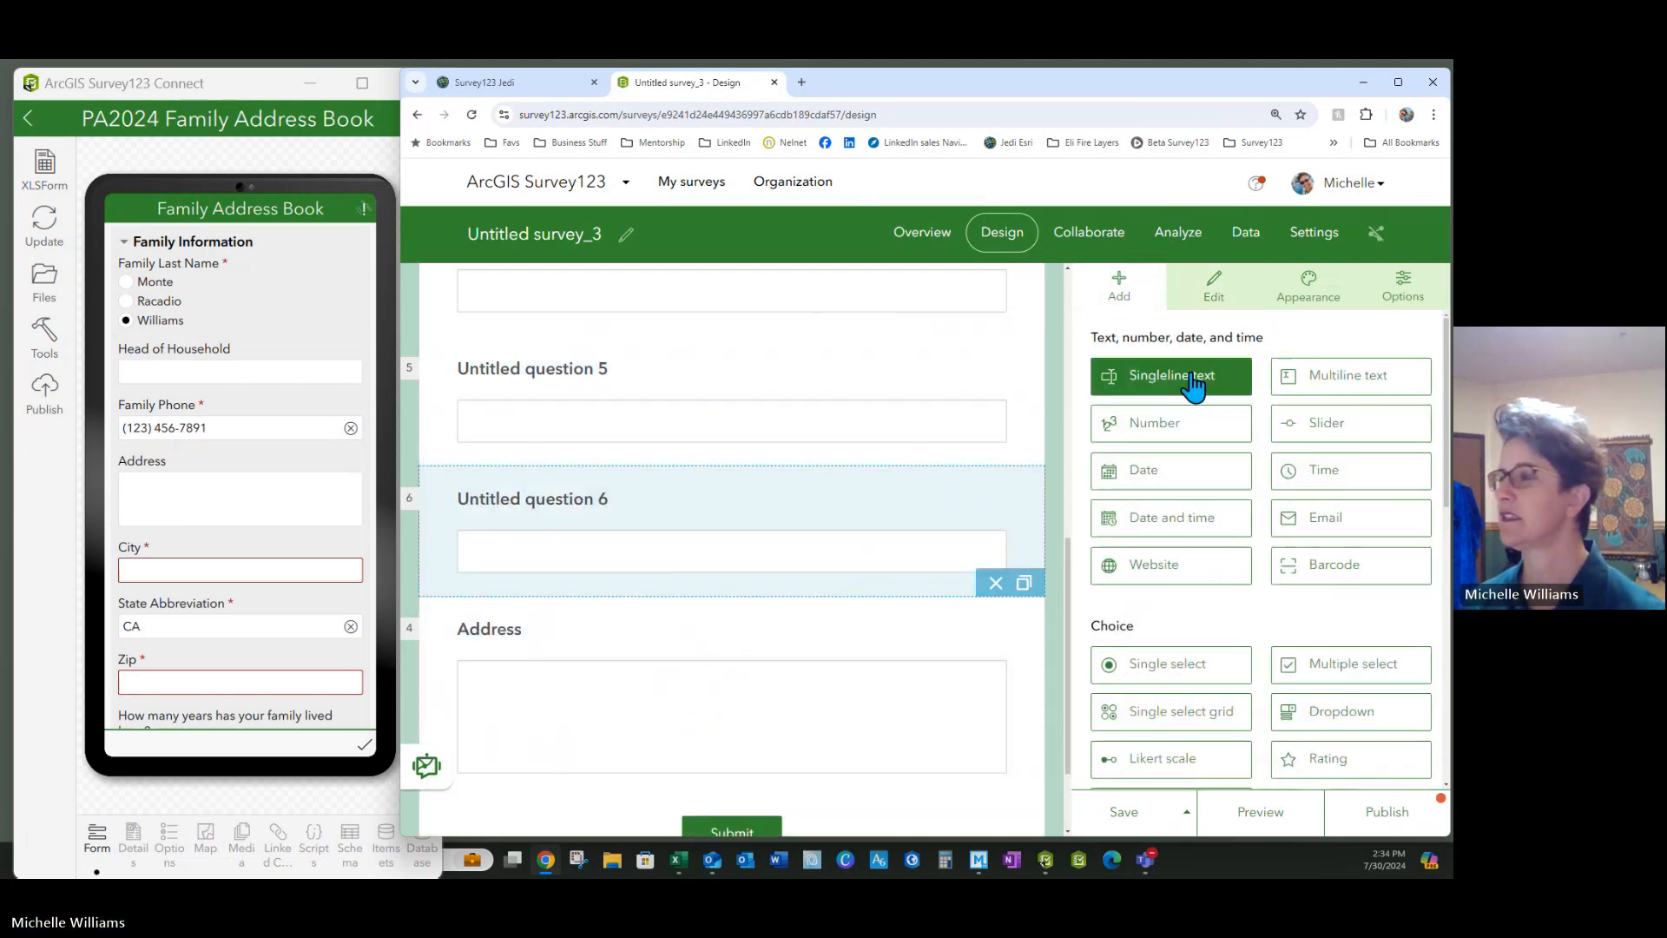
{"action": "left_click_drag", "start_coordinate": [1183, 375], "coordinate": [778, 573]}
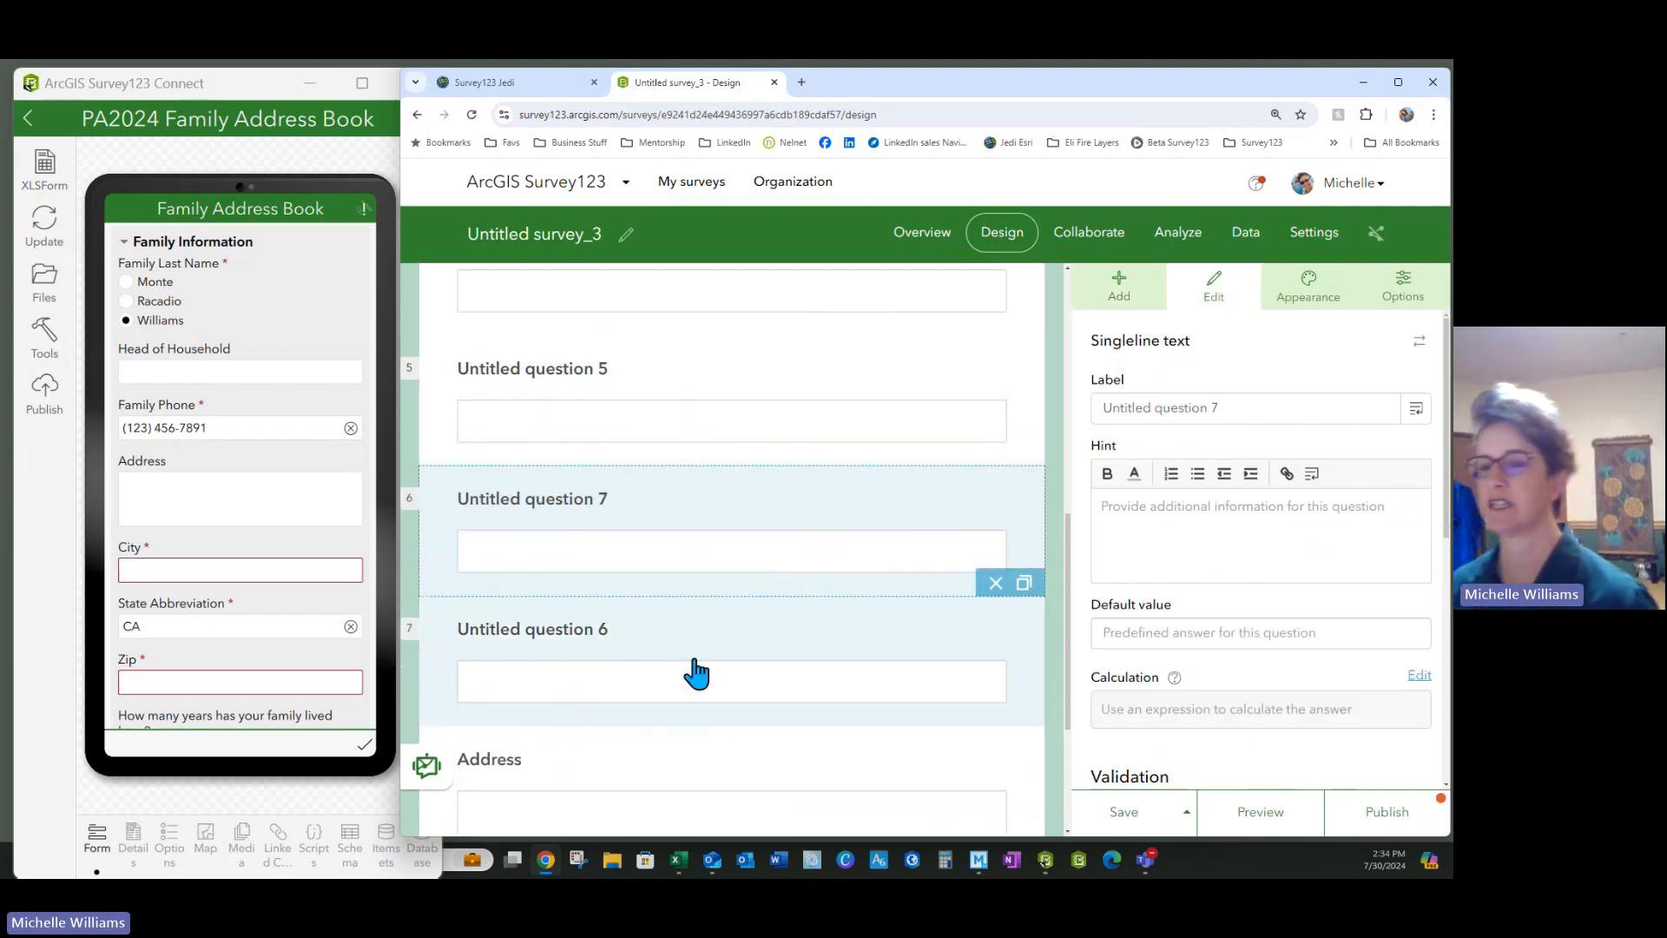
{"action": "scroll", "coordinate": [699, 669], "scroll_direction": "down", "scroll_amount": 1}
{"action": "left_click_drag", "start_coordinate": [547, 686], "coordinate": [508, 379]}
{"action": "scroll", "coordinate": [718, 504], "scroll_direction": "down", "scroll_amount": 2}
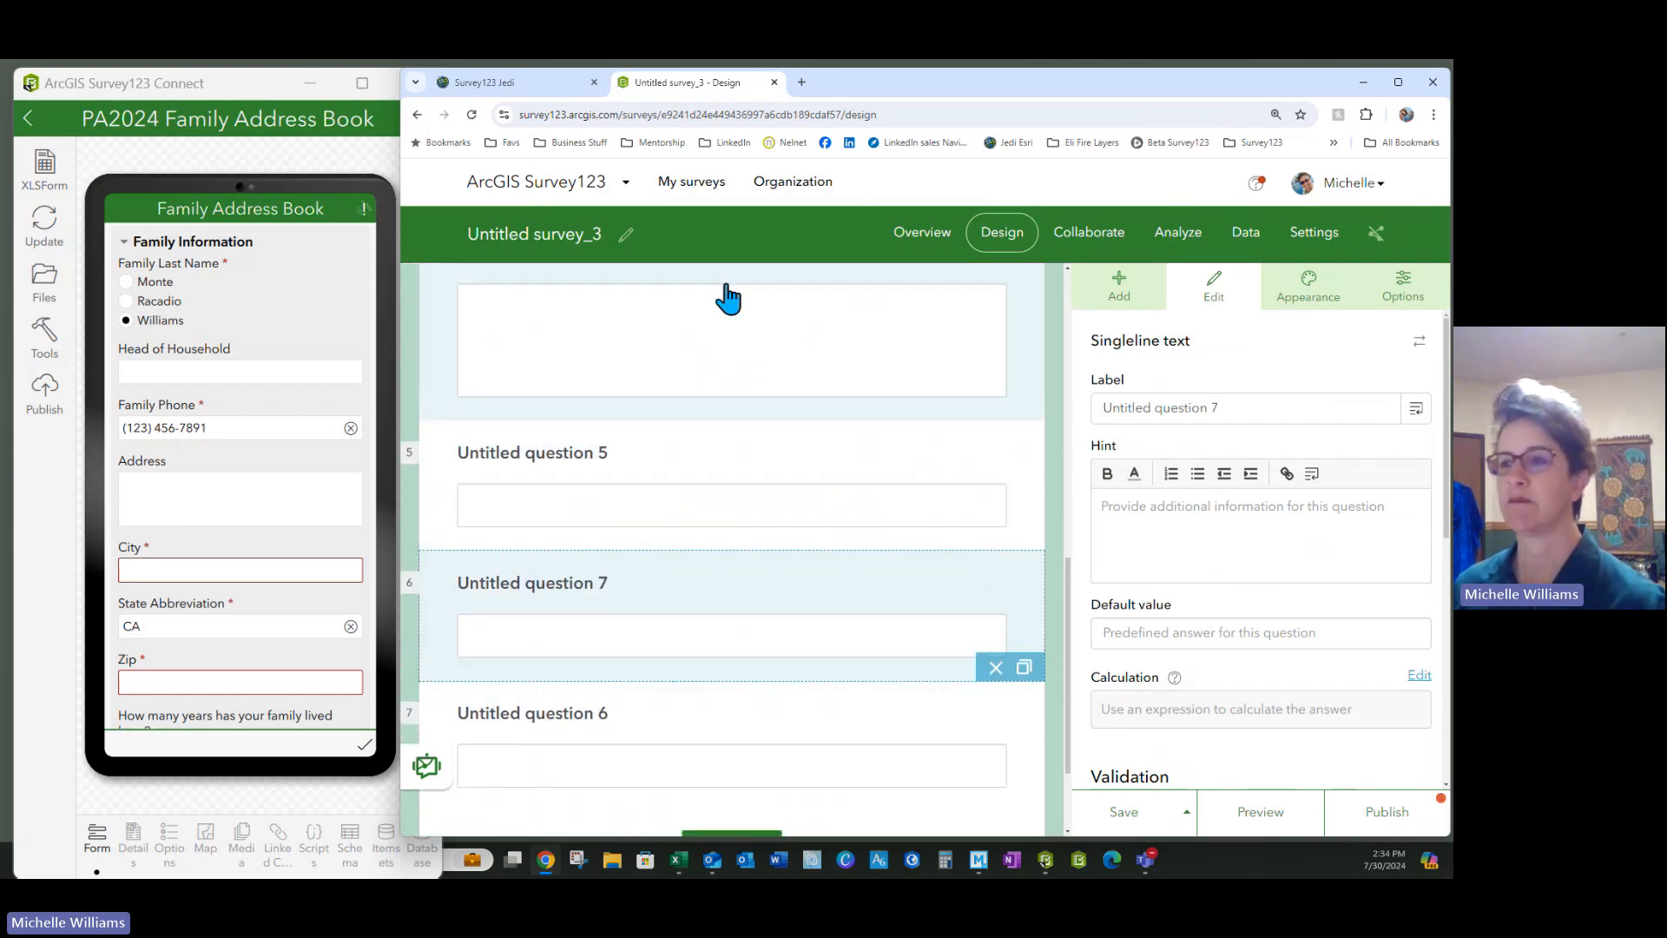
Label question 5 'City' and the next question 'State'
{"action": "left_click", "coordinate": [586, 456]}
{"action": "scroll", "coordinate": [586, 458], "scroll_direction": "up", "scroll_amount": 2}
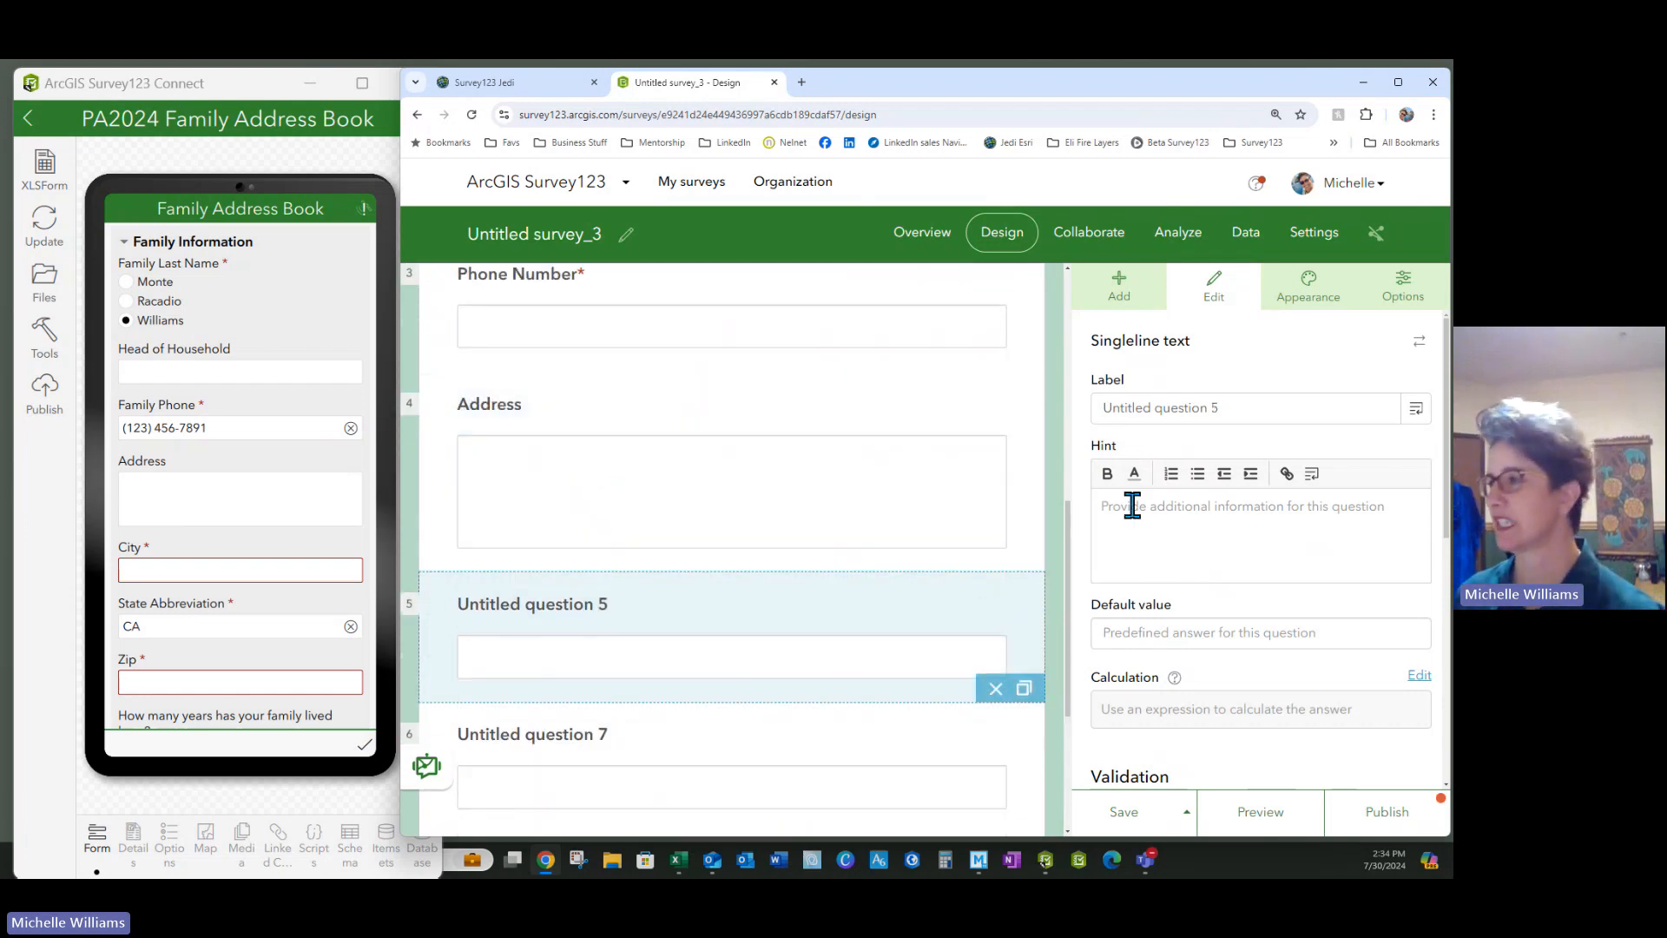
{"action": "left_click_drag", "start_coordinate": [1255, 411], "coordinate": [1055, 416]}
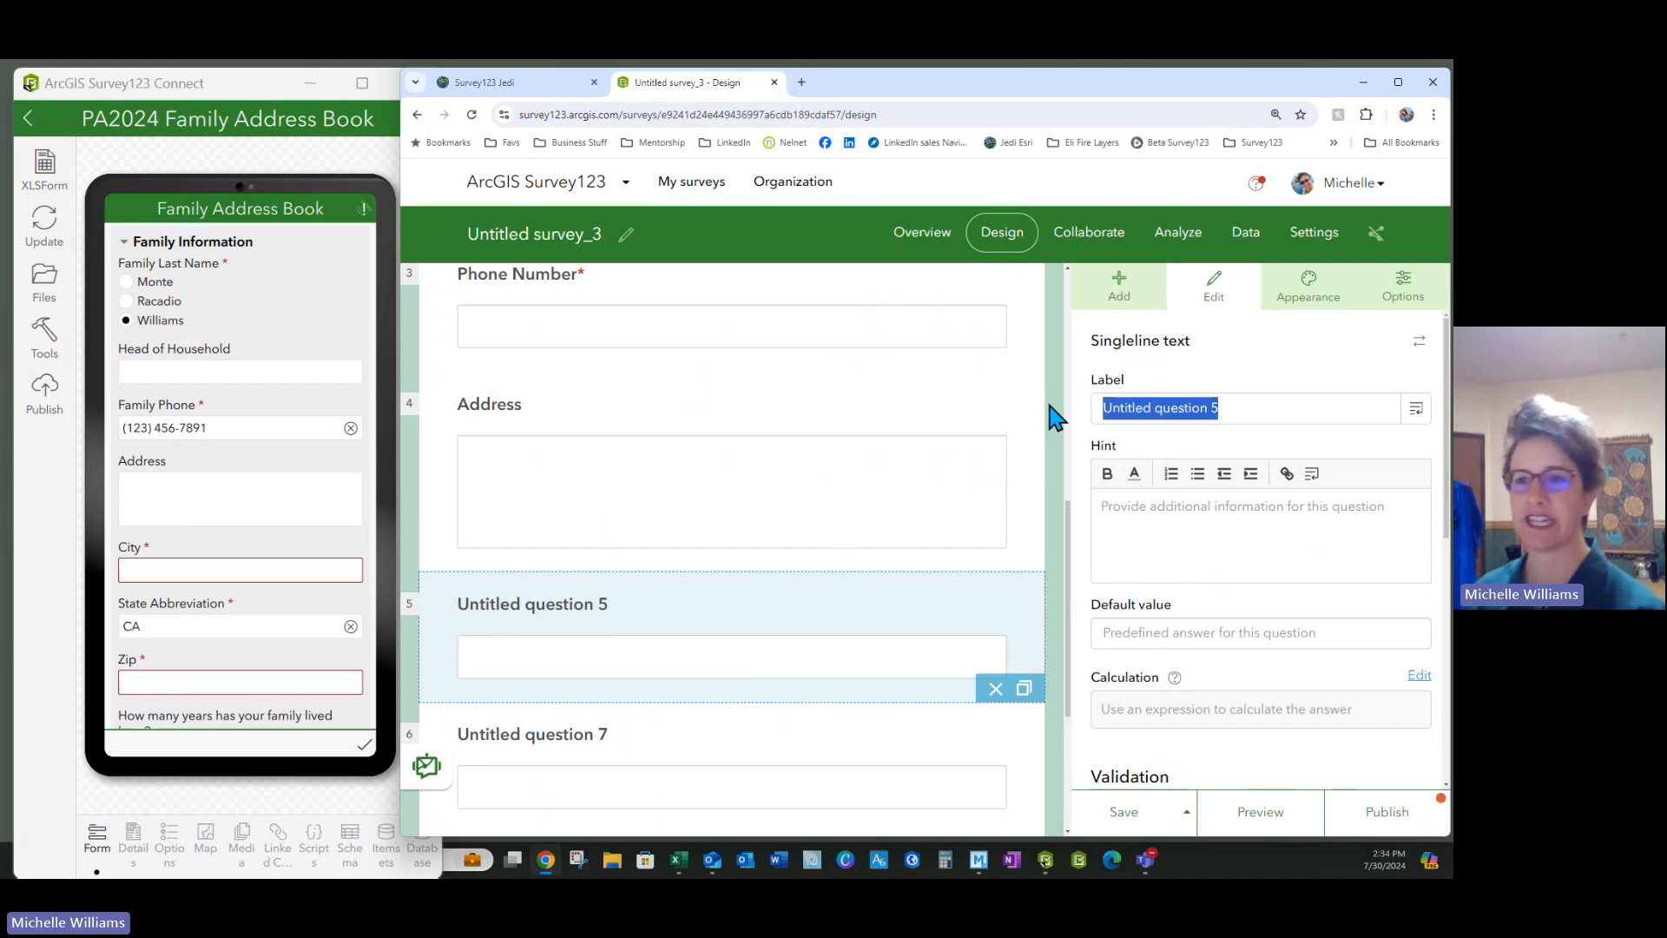
{"action": "type", "text": "City"}
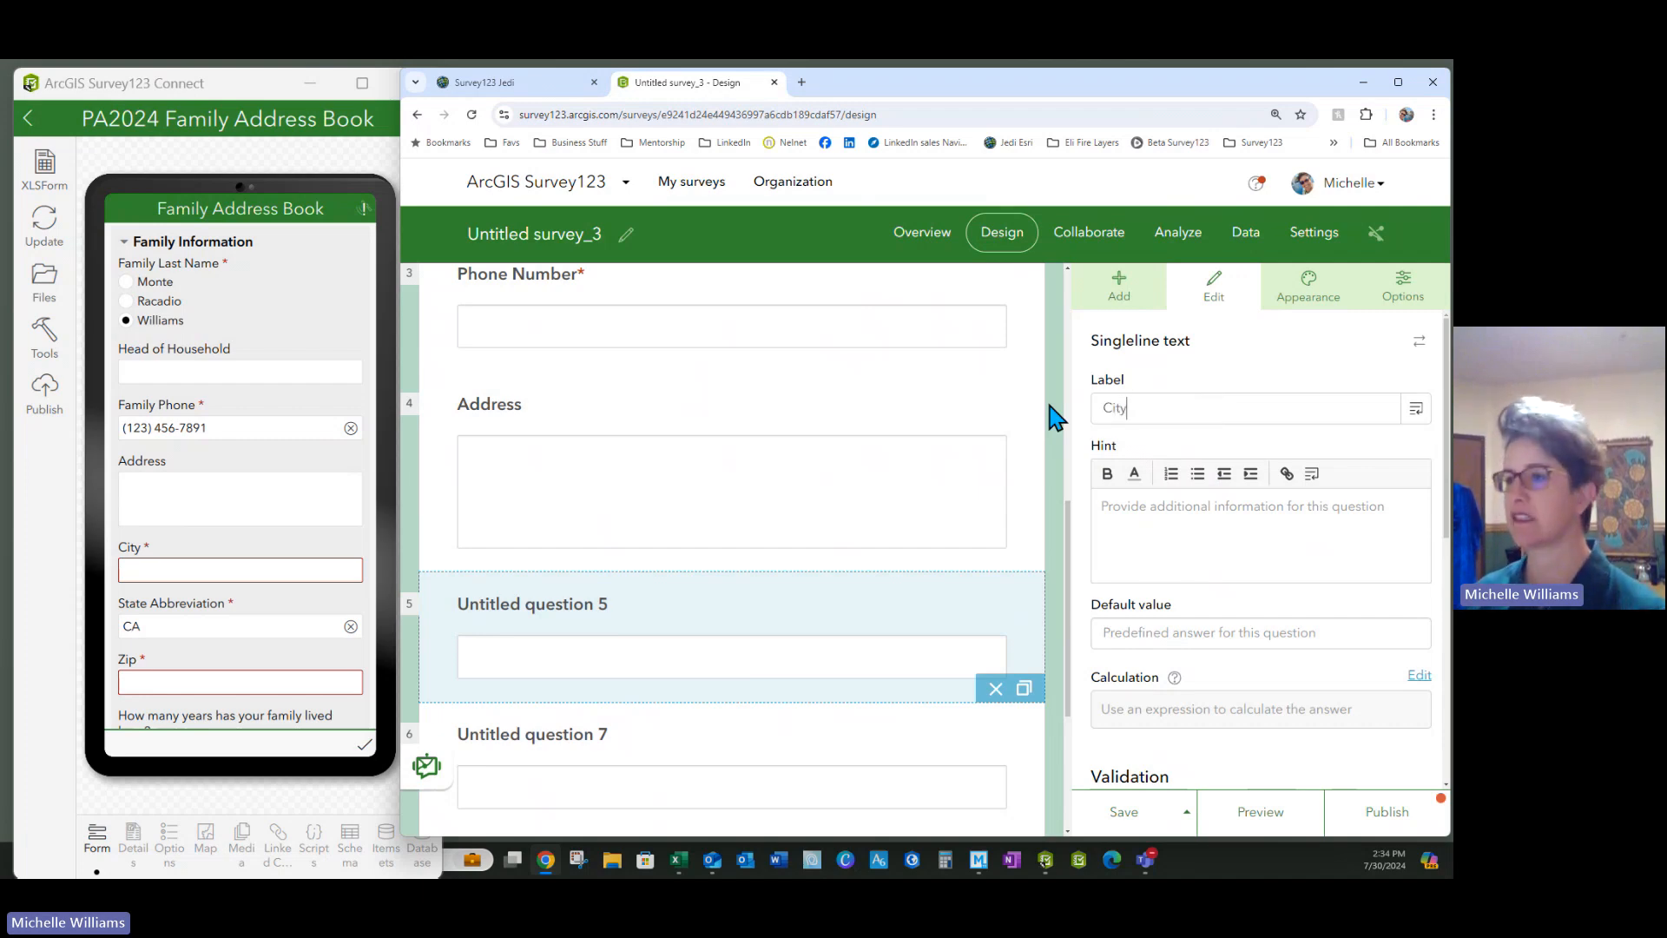
{"action": "left_click", "coordinate": [552, 786]}
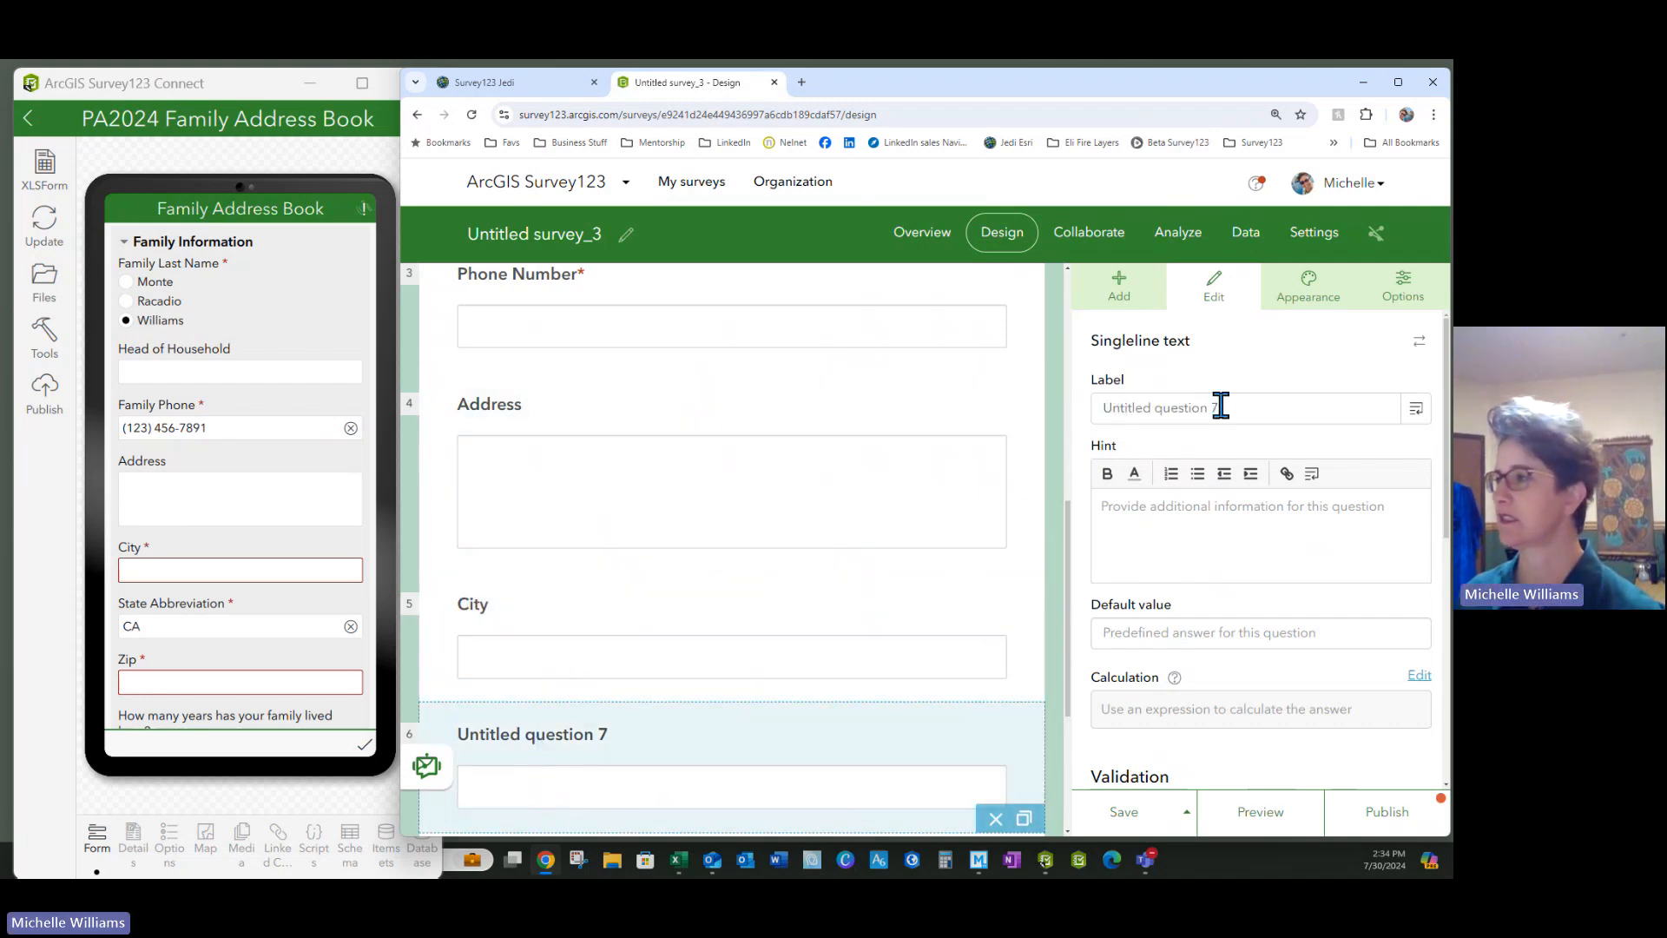
{"action": "left_click_drag", "start_coordinate": [1217, 406], "coordinate": [1005, 411]}
{"action": "type", "text": "State"}
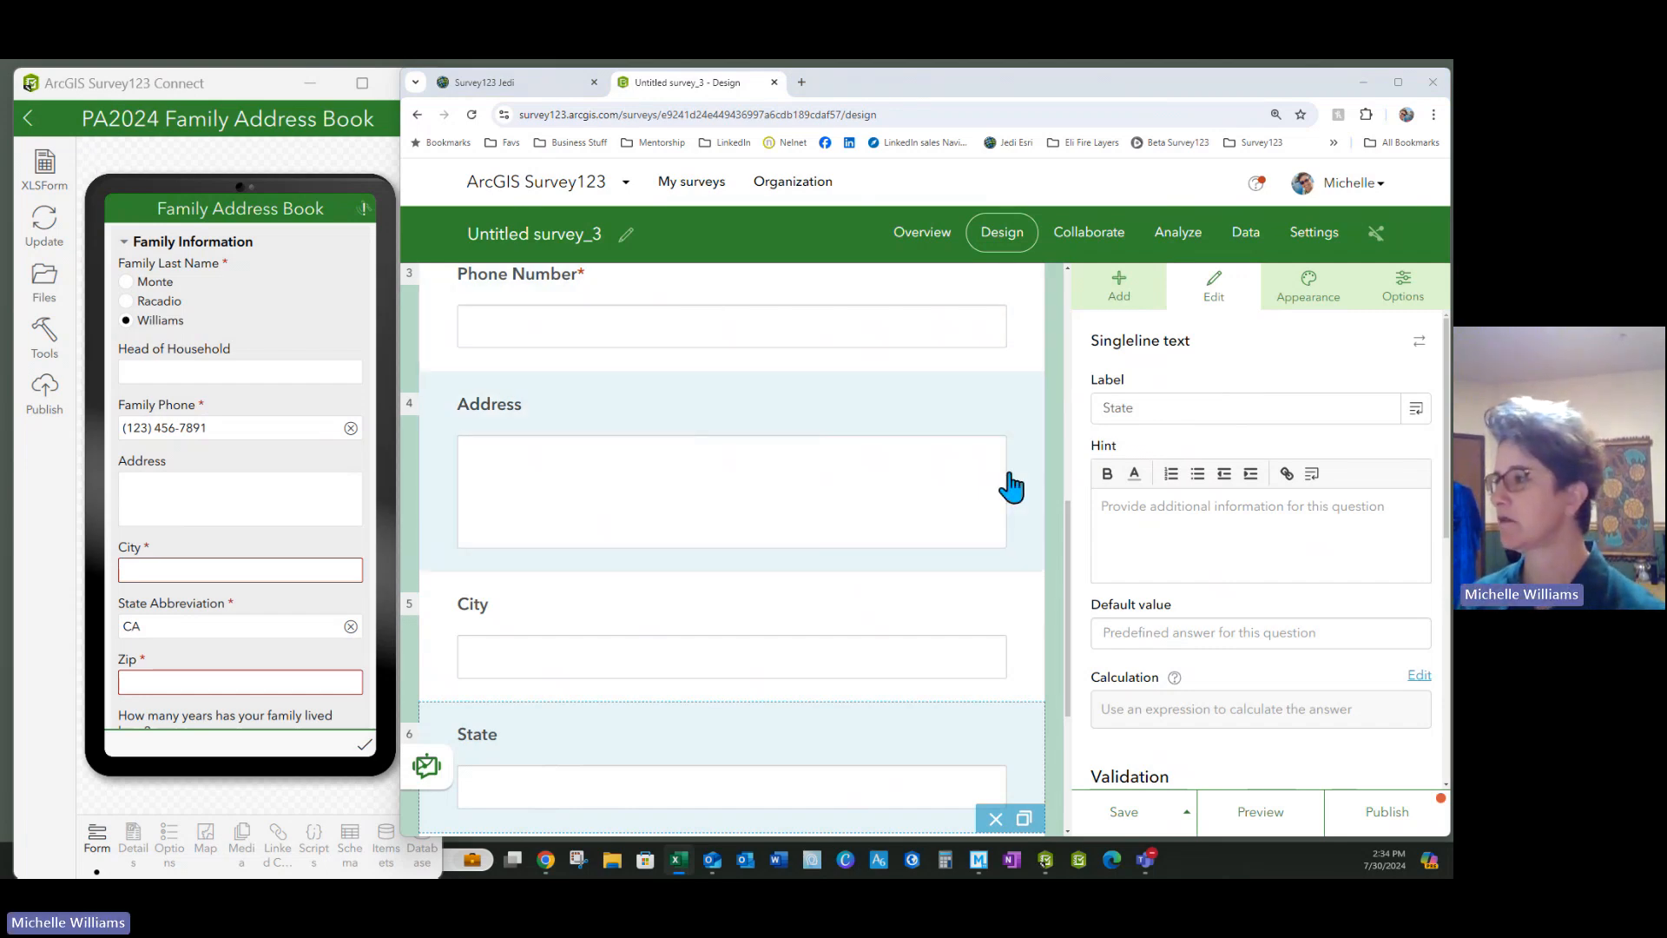
{"action": "left_click", "coordinate": [1153, 411]}
Extend the label to 'State Abbreviation', make it required, and set input mask AA
{"action": "type", "text": "Abbreviation"}
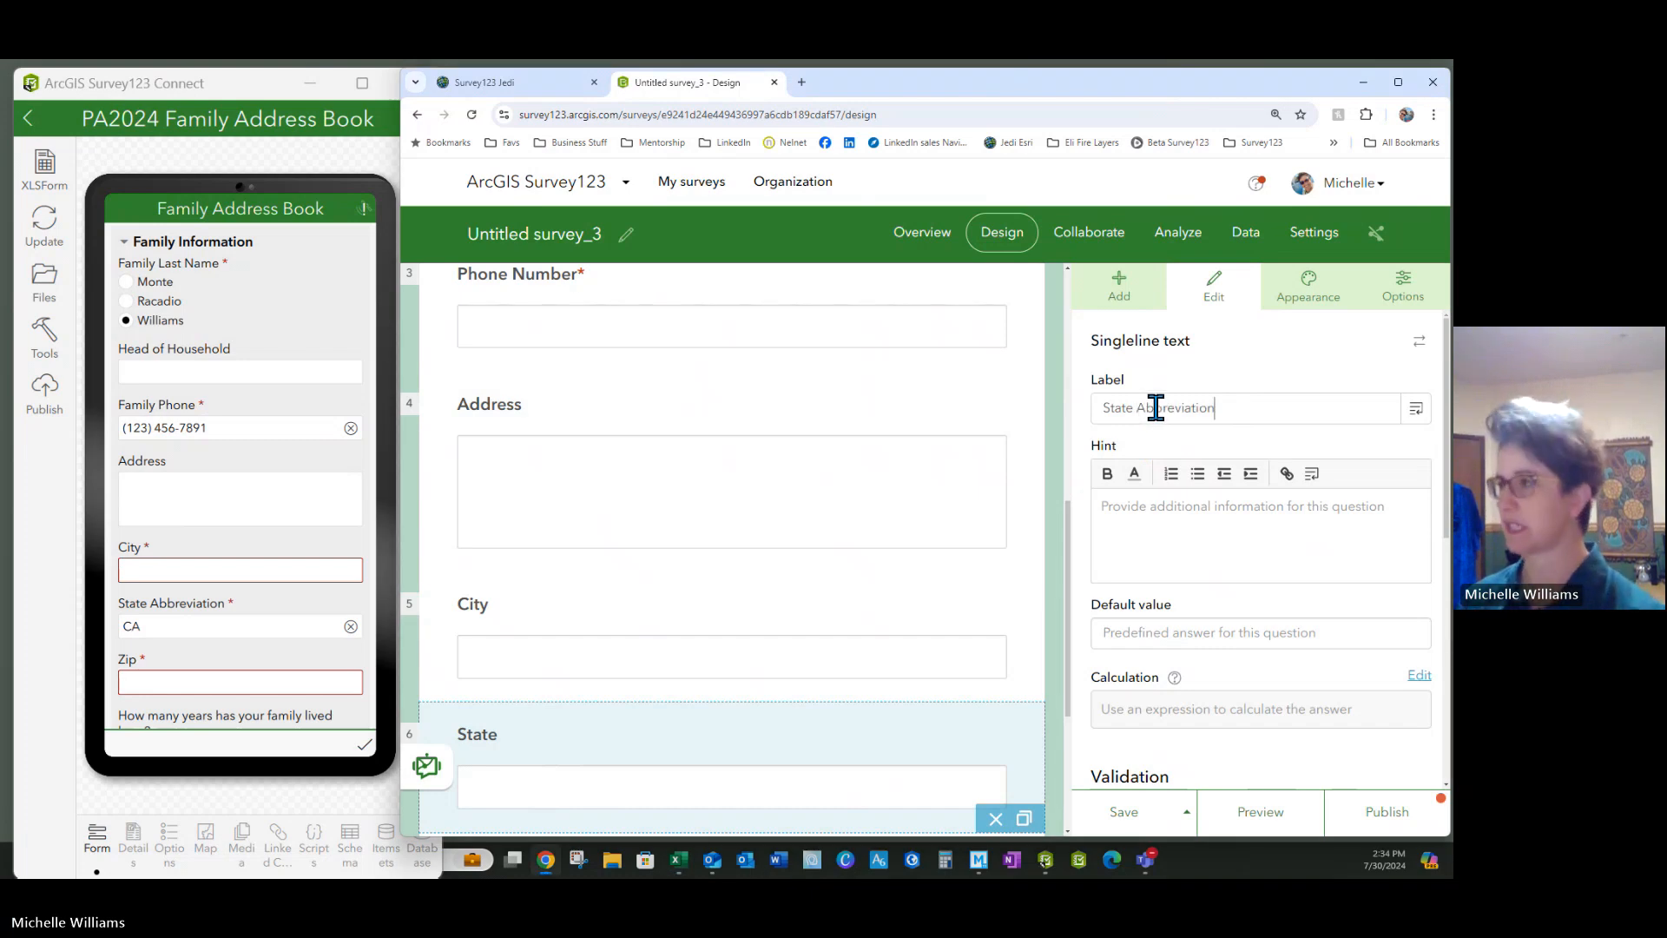
{"action": "left_click", "coordinate": [1147, 534]}
{"action": "scroll", "coordinate": [1147, 533], "scroll_direction": "down", "scroll_amount": 4}
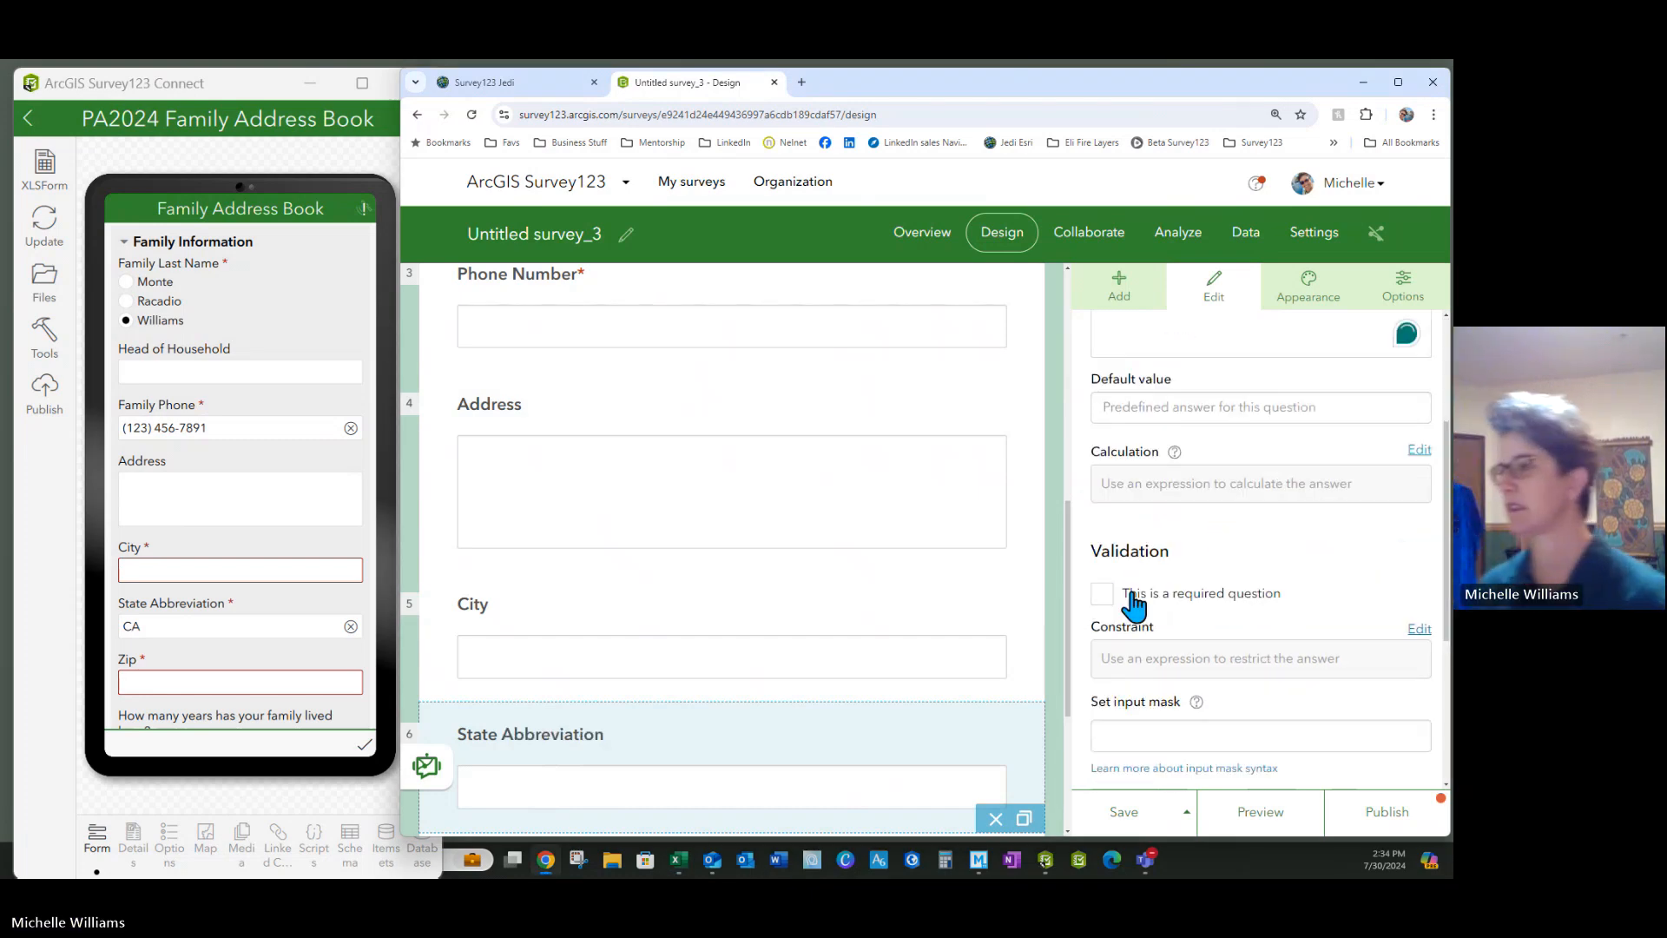
{"action": "left_click", "coordinate": [1102, 441]}
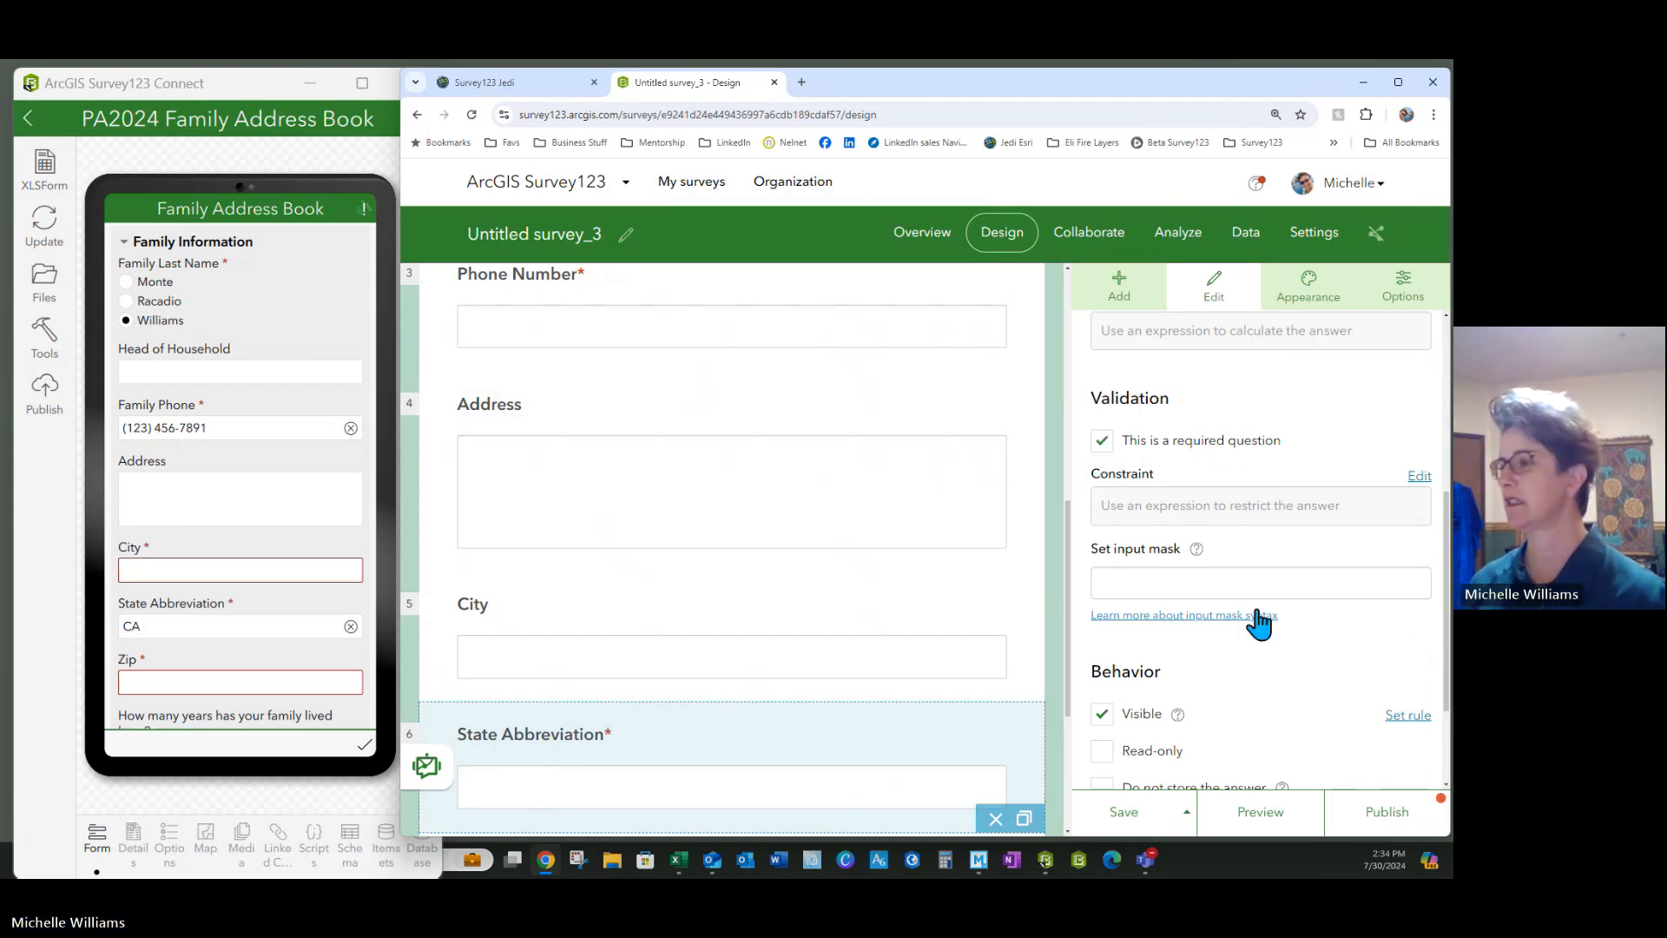
{"action": "scroll", "coordinate": [1245, 599], "scroll_direction": "down", "scroll_amount": 1}
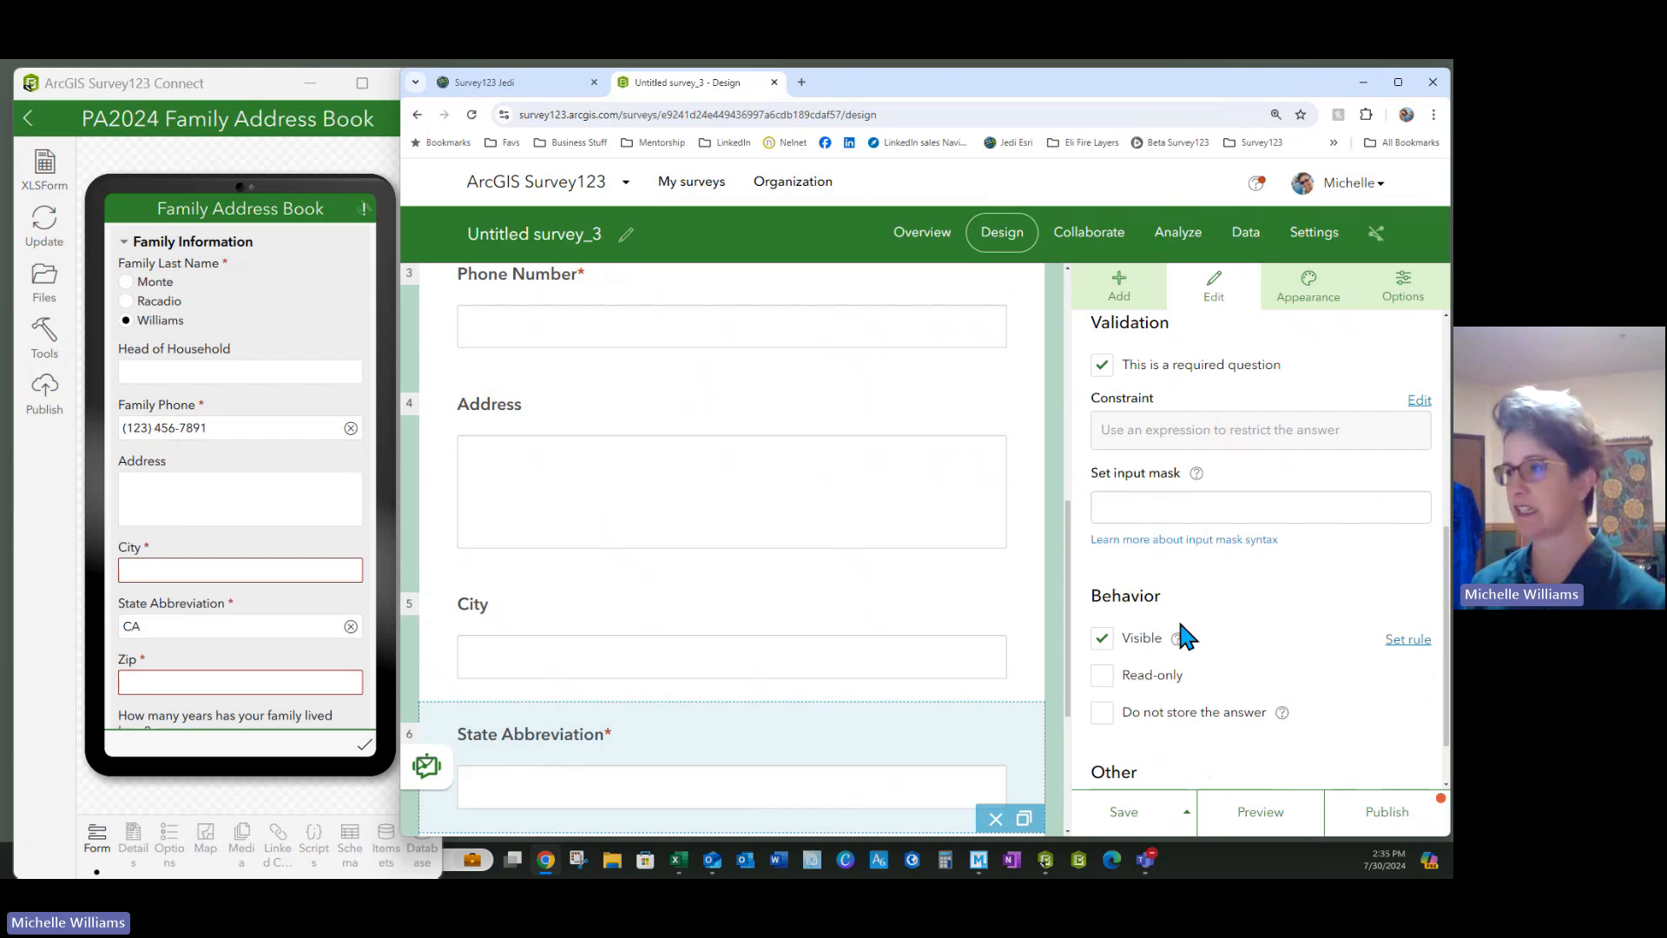
{"action": "type", "text": "AA"}
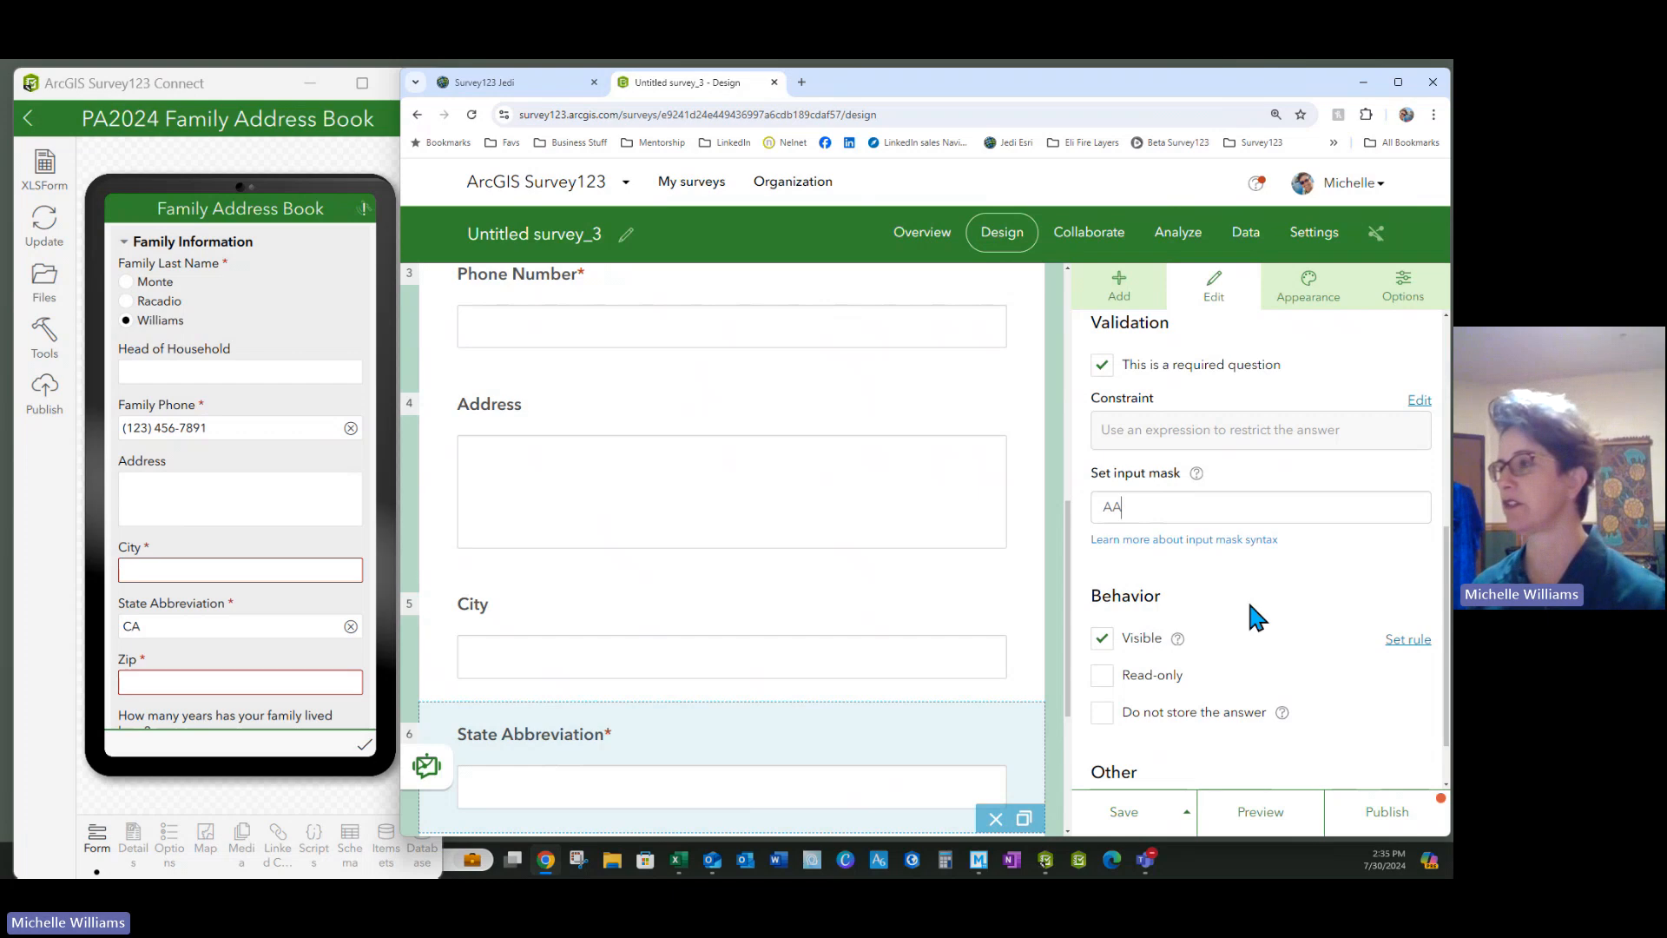
{"action": "scroll", "coordinate": [1263, 591], "scroll_direction": "down", "scroll_amount": 1}
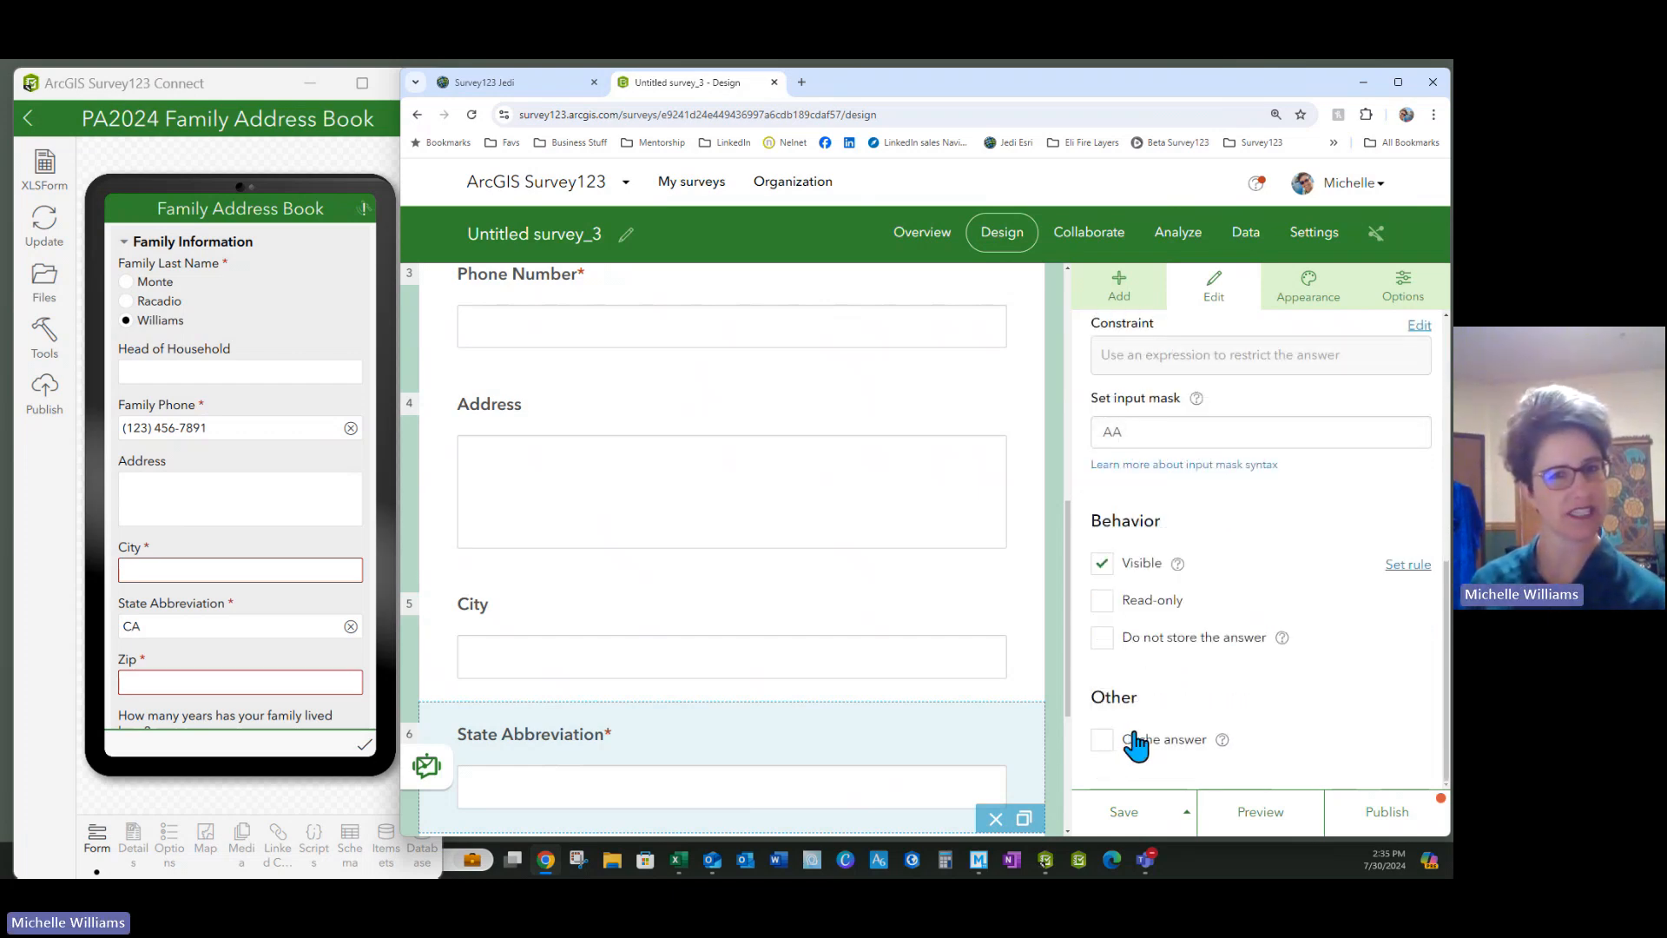
{"action": "scroll", "coordinate": [1214, 506], "scroll_direction": "up", "scroll_amount": 5}
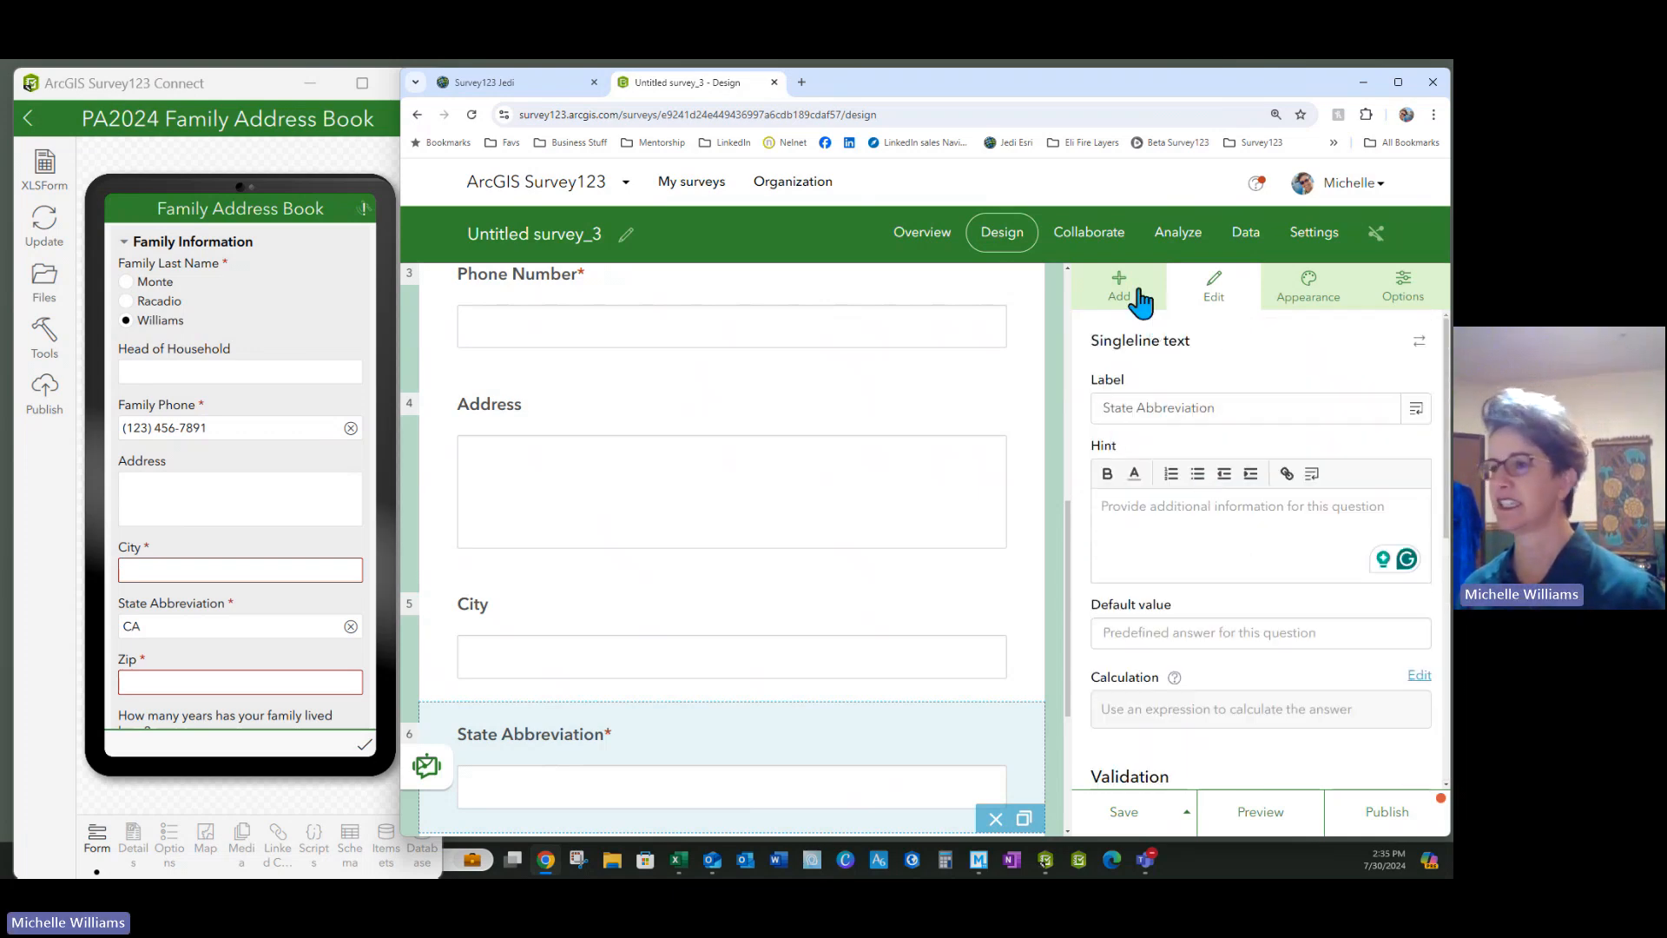
{"action": "scroll", "coordinate": [741, 564], "scroll_direction": "down", "scroll_amount": 3}
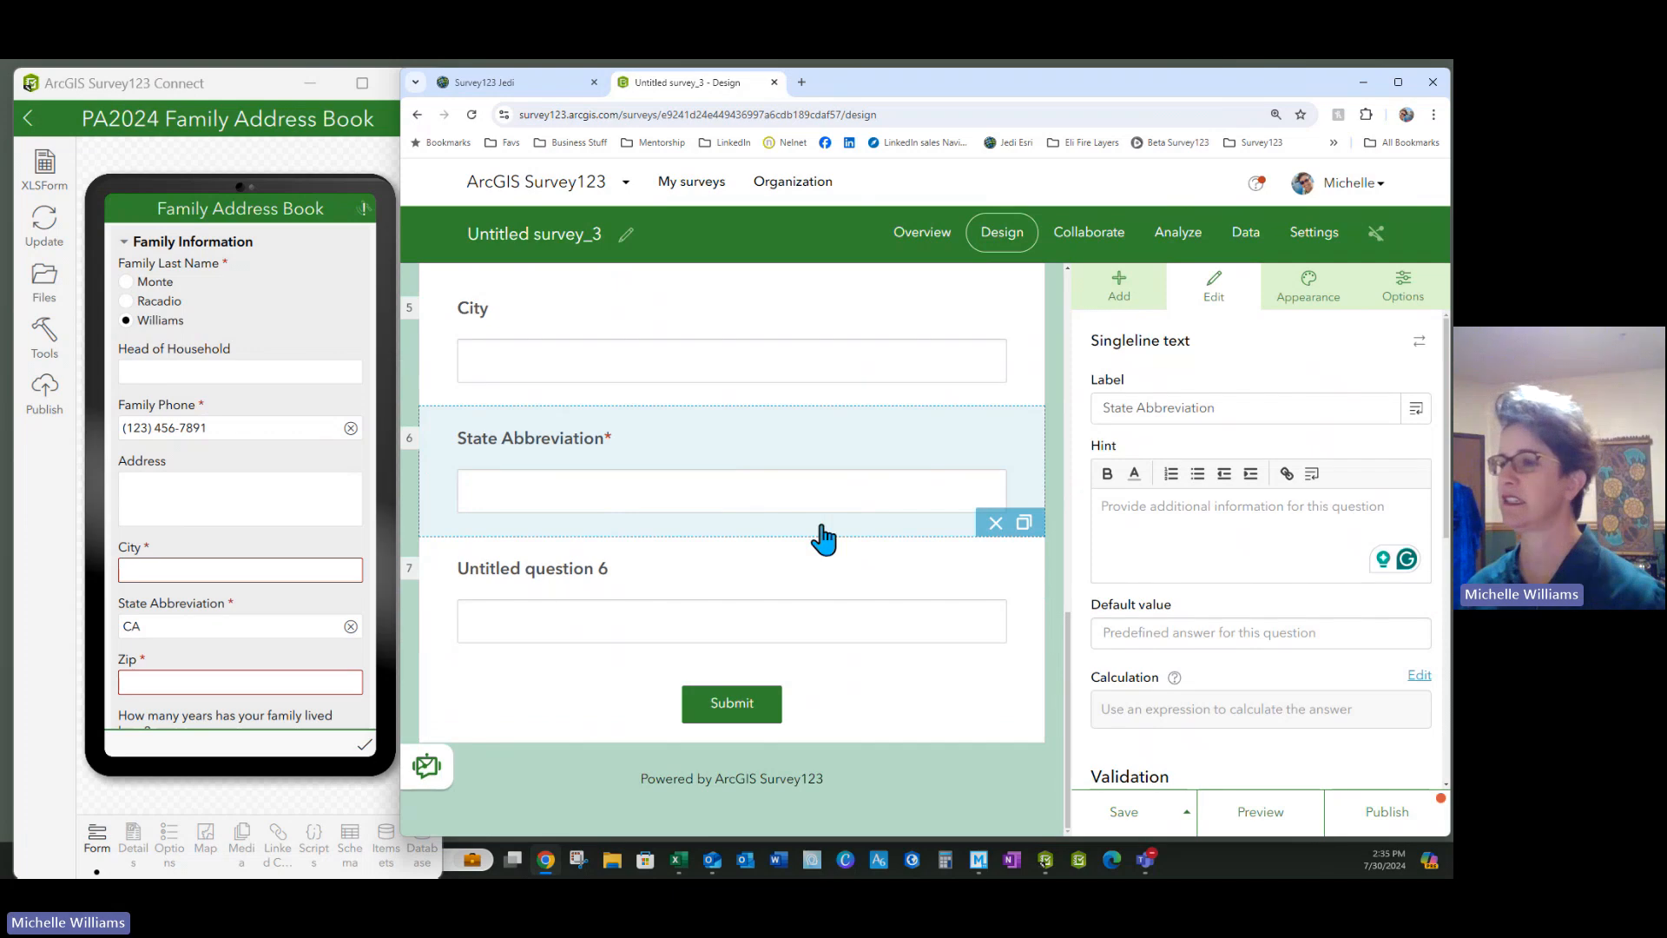
Label the last untitled question 'Zip'
{"action": "left_click", "coordinate": [576, 586]}
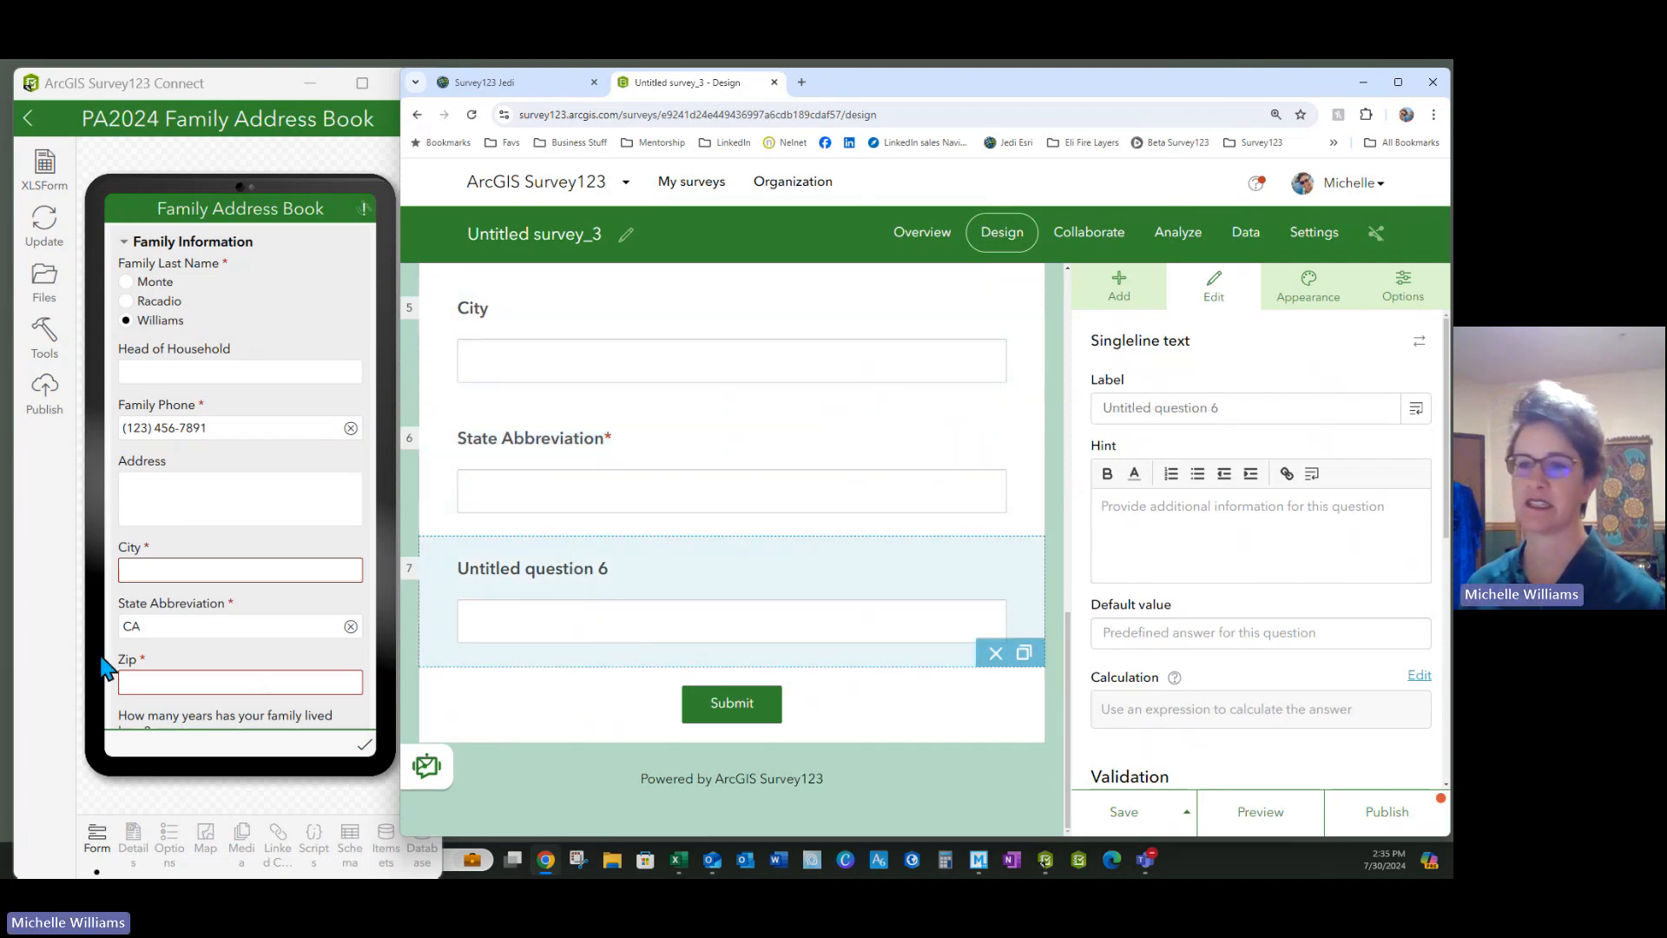
{"action": "triple_click", "coordinate": [1234, 406]}
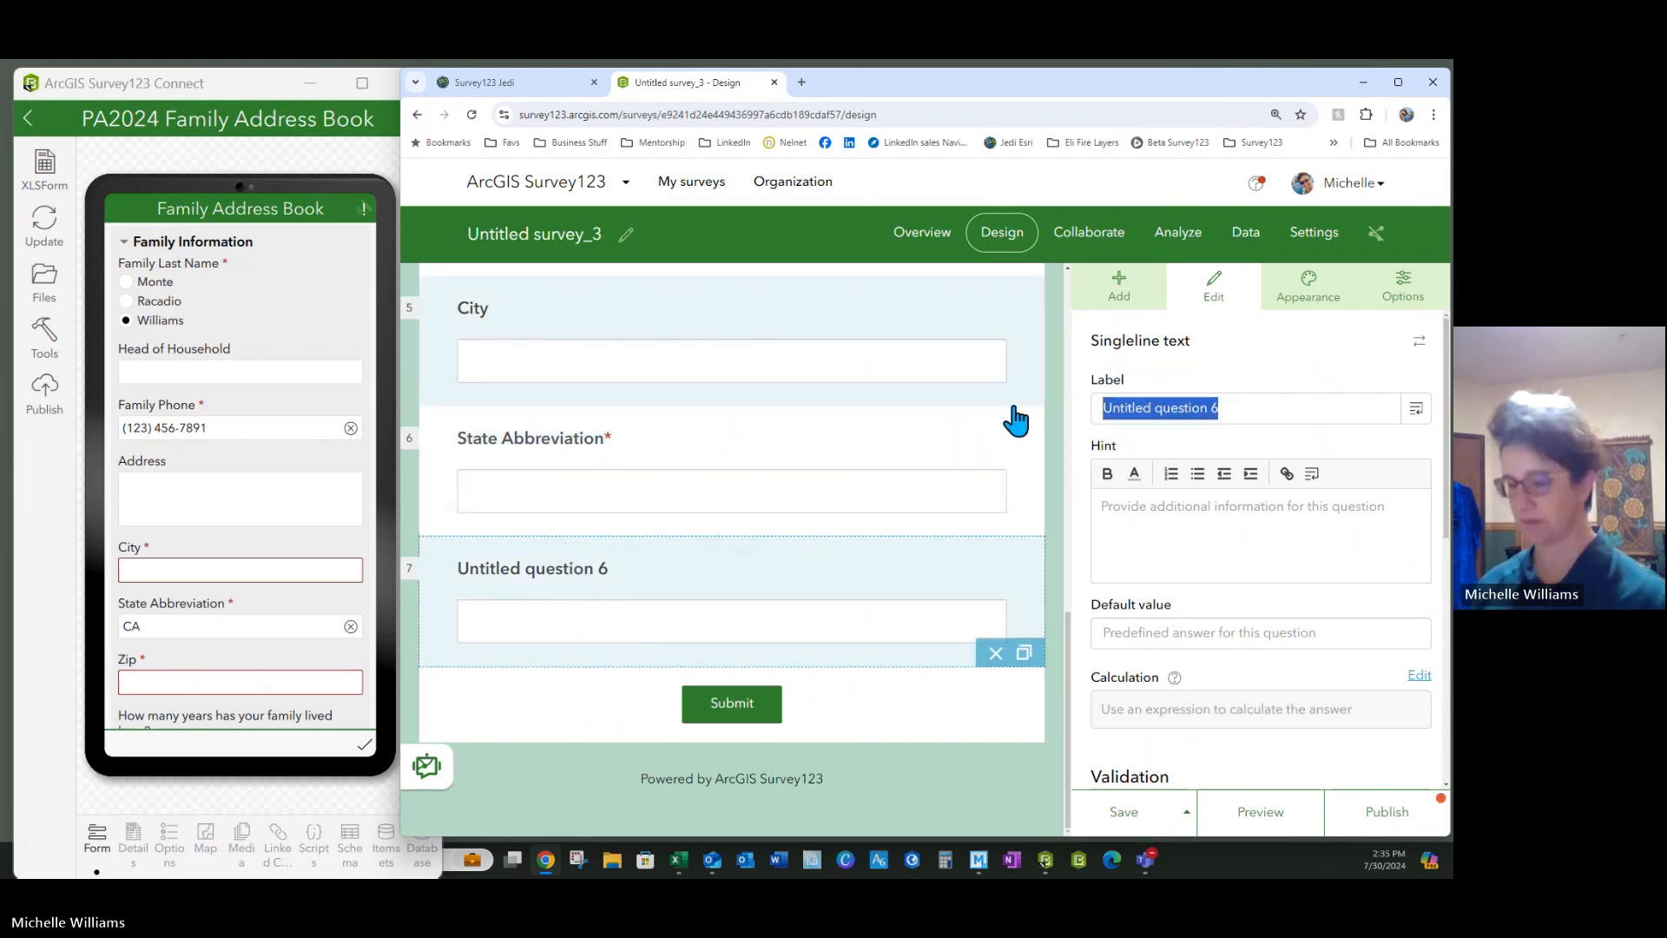
{"action": "type", "text": "Zip"}
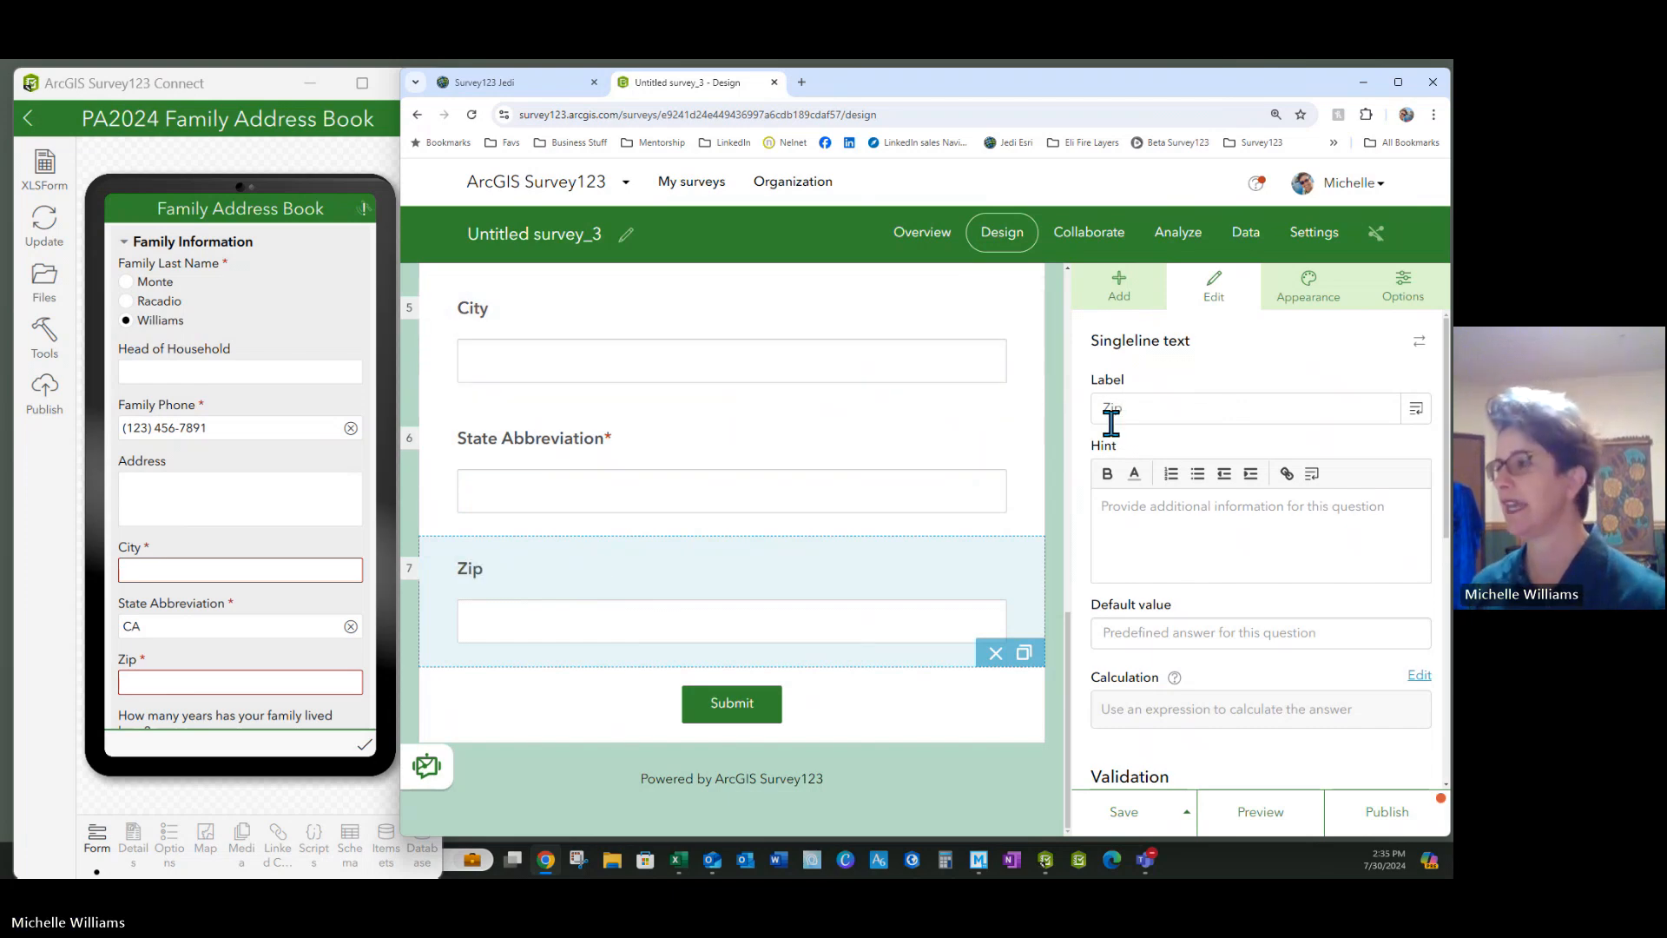
{"action": "scroll", "coordinate": [1174, 566], "scroll_direction": "down", "scroll_amount": 2}
{"action": "scroll", "coordinate": [1173, 567], "scroll_direction": "down", "scroll_amount": 3}
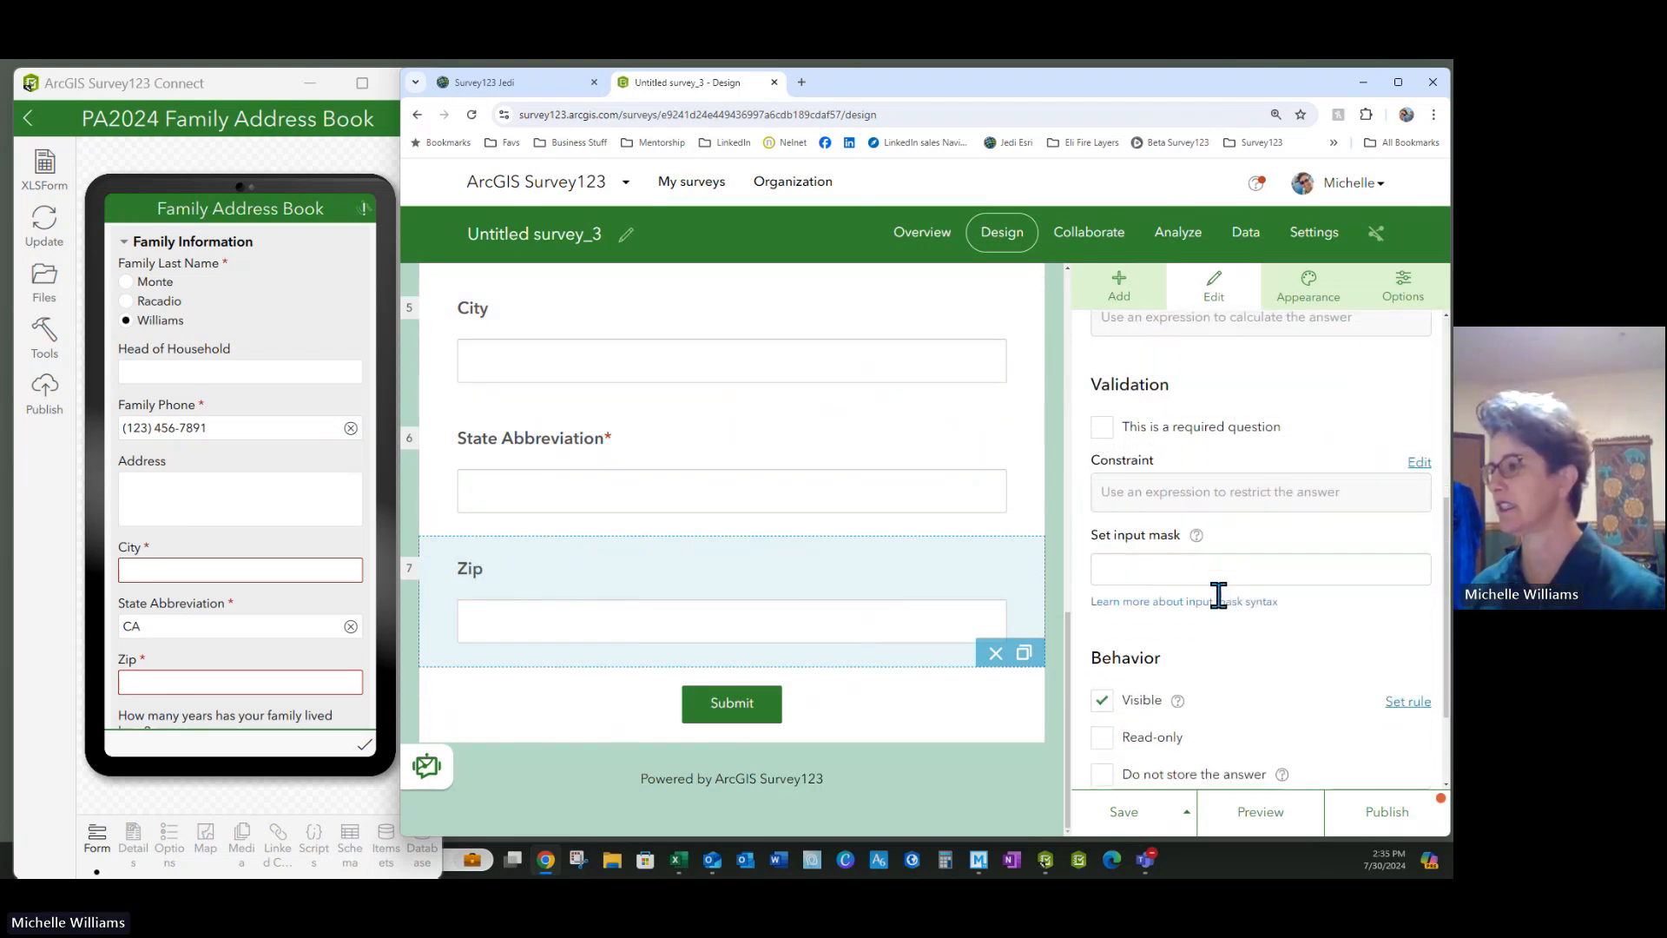
Give the Zip question a 99999 input mask and save the survey
{"action": "left_click", "coordinate": [1127, 507]}
{"action": "type", "text": "99999"}
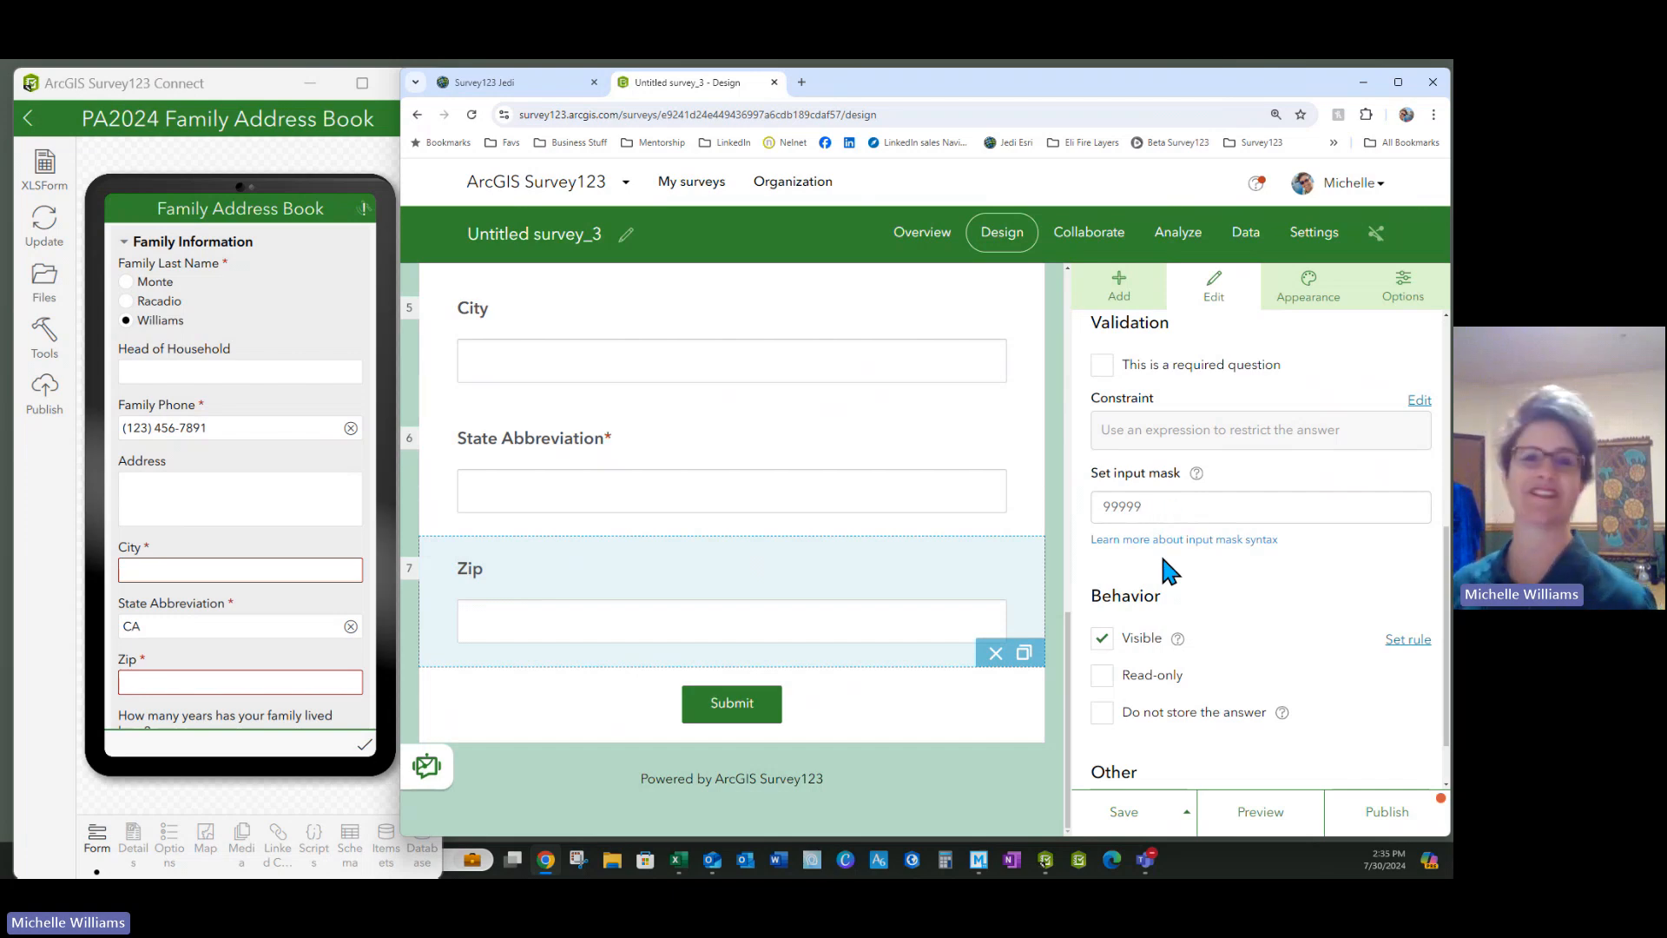
{"action": "left_click", "coordinate": [1126, 809]}
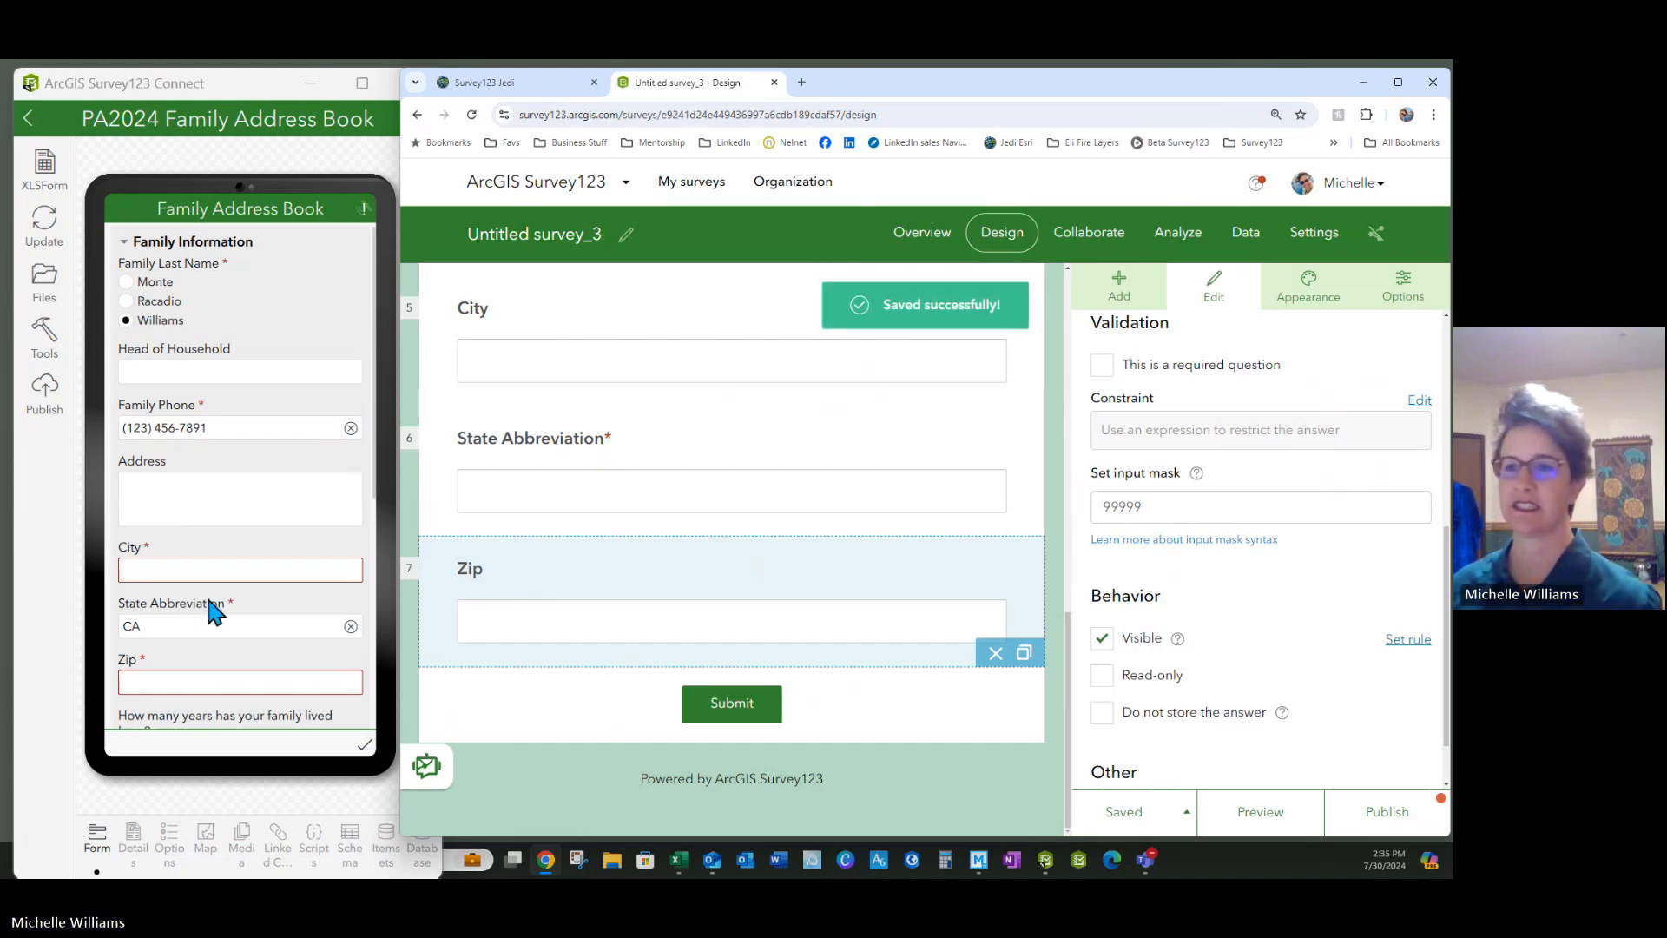
{"action": "scroll", "coordinate": [209, 605], "scroll_direction": "down", "scroll_amount": 4}
{"action": "scroll", "coordinate": [192, 590], "scroll_direction": "down", "scroll_amount": 1}
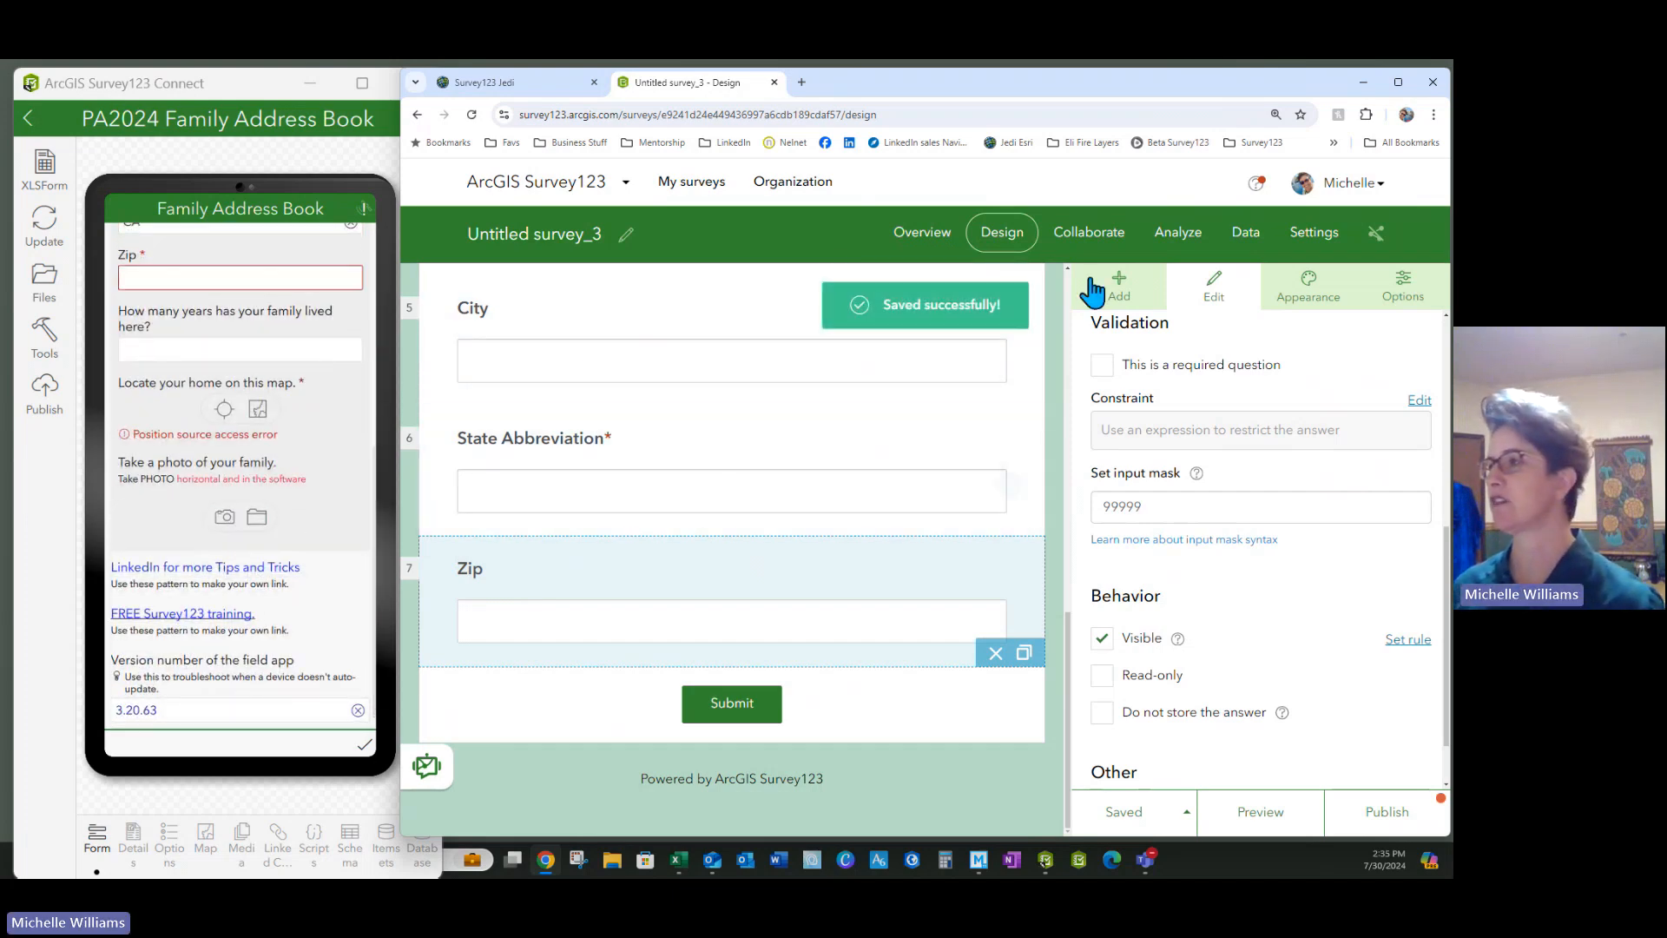
{"action": "left_click", "coordinate": [1118, 289]}
Add a Number question below Zip labelled 'How long has your family lived here'
{"action": "left_click_drag", "start_coordinate": [1142, 421], "coordinate": [821, 676]}
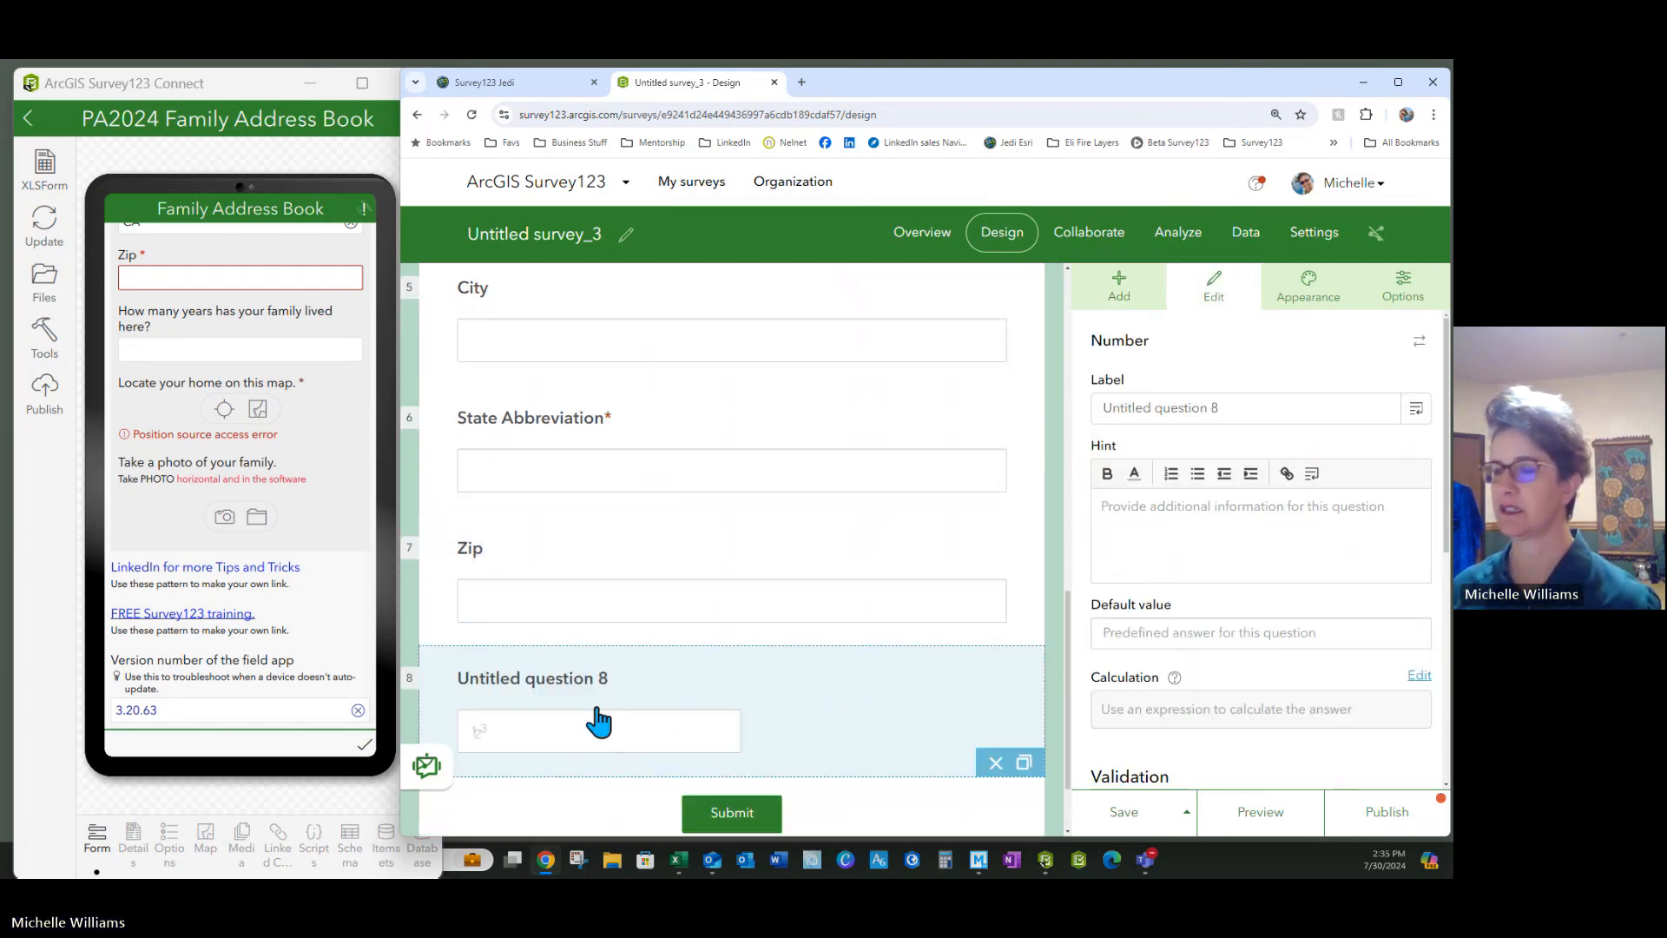
{"action": "left_click_drag", "start_coordinate": [1260, 408], "coordinate": [1054, 388]}
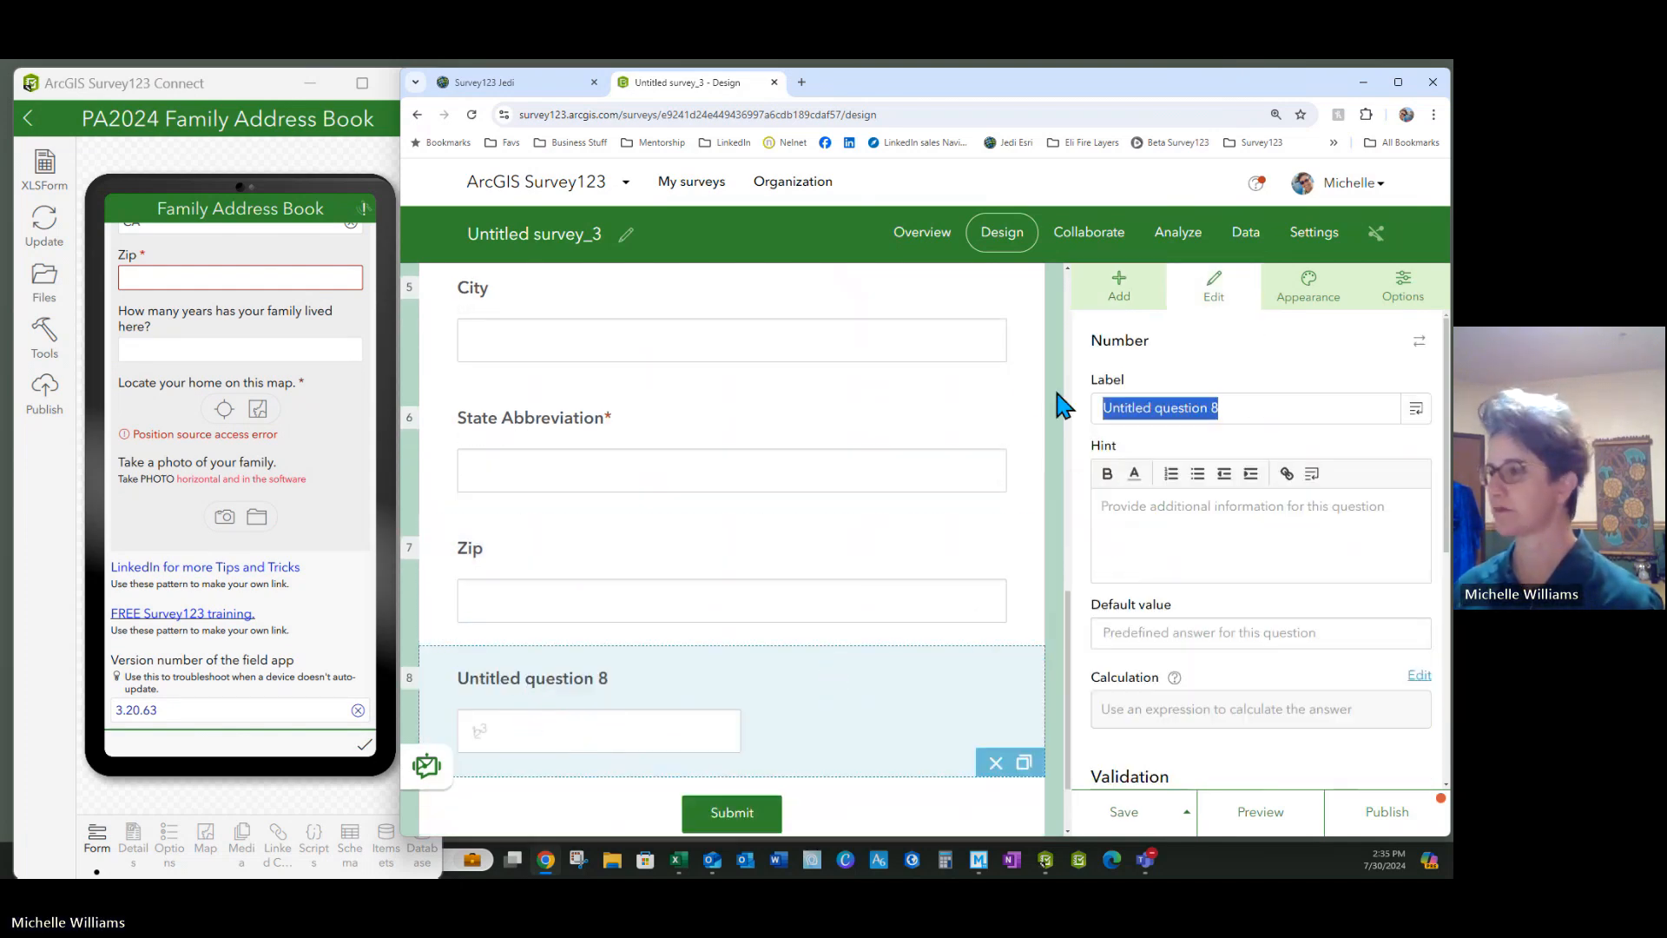
{"action": "type", "text": "How long has your family liv"}
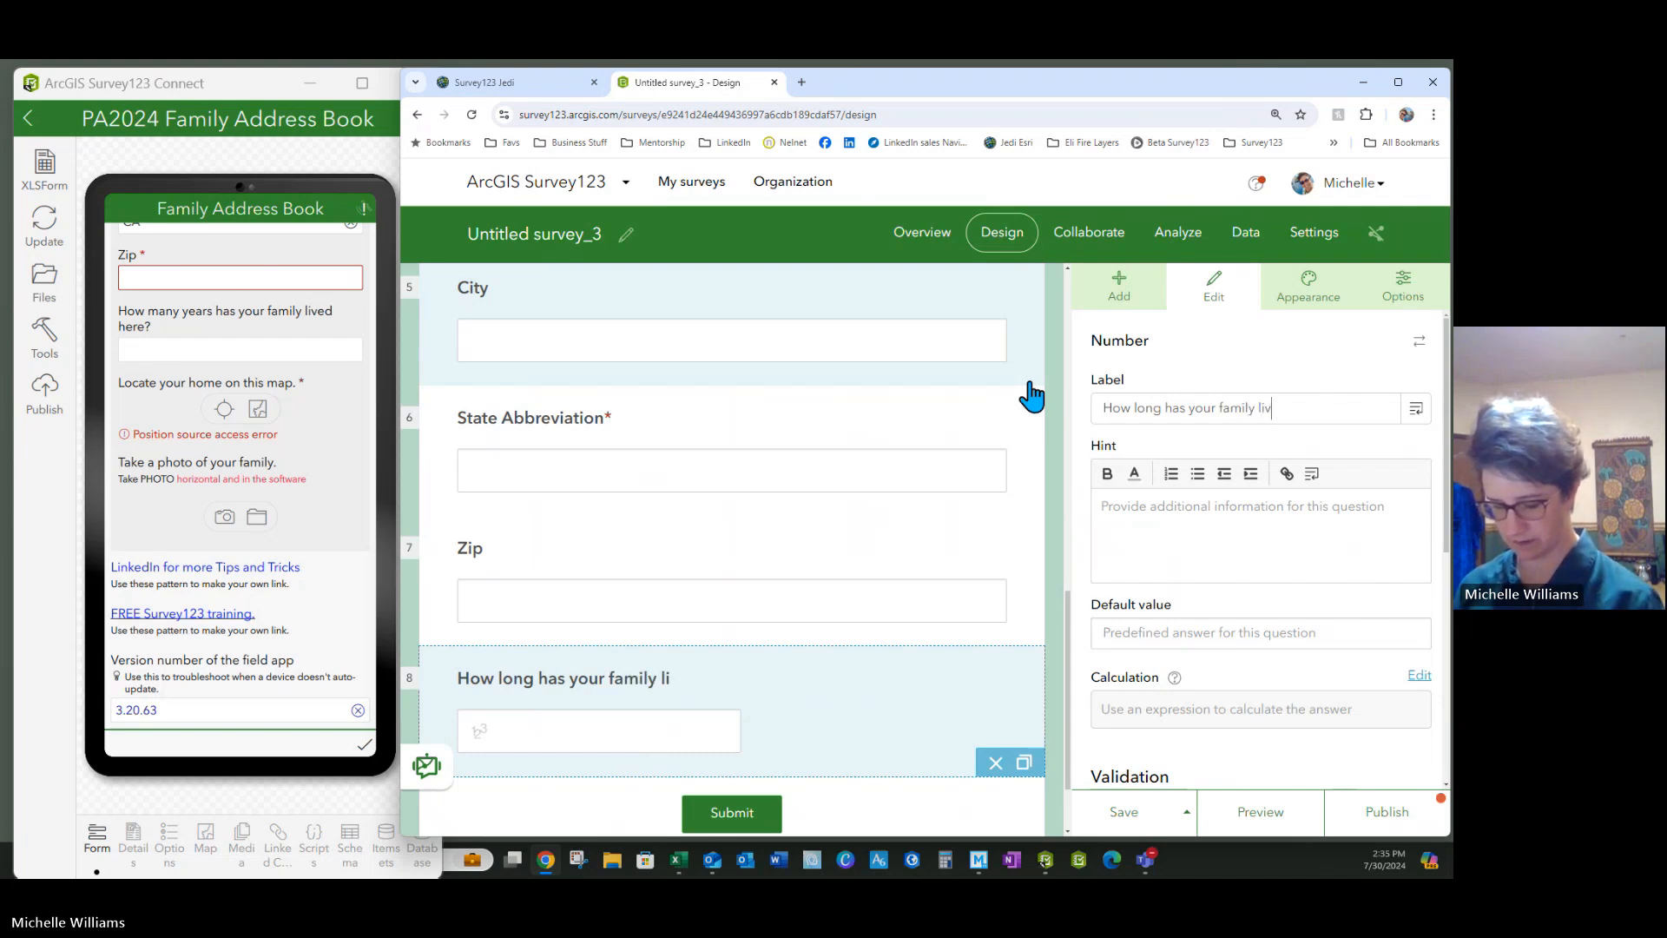
{"action": "left_click", "coordinate": [1213, 565]}
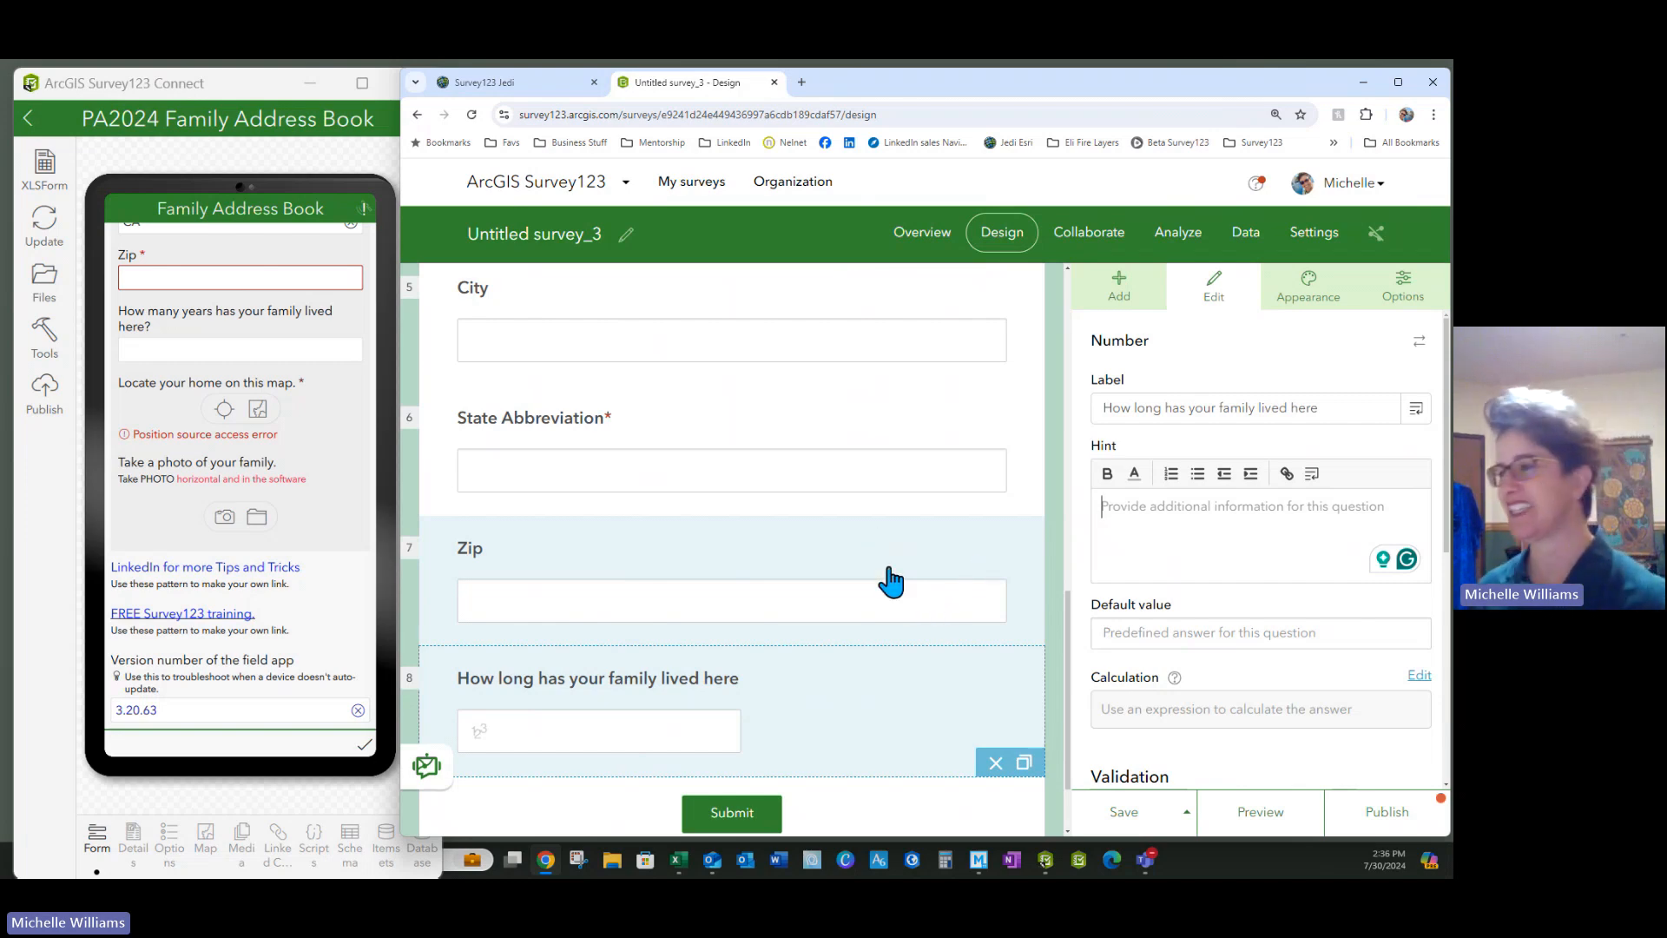
{"action": "scroll", "coordinate": [829, 682], "scroll_direction": "down", "scroll_amount": 1}
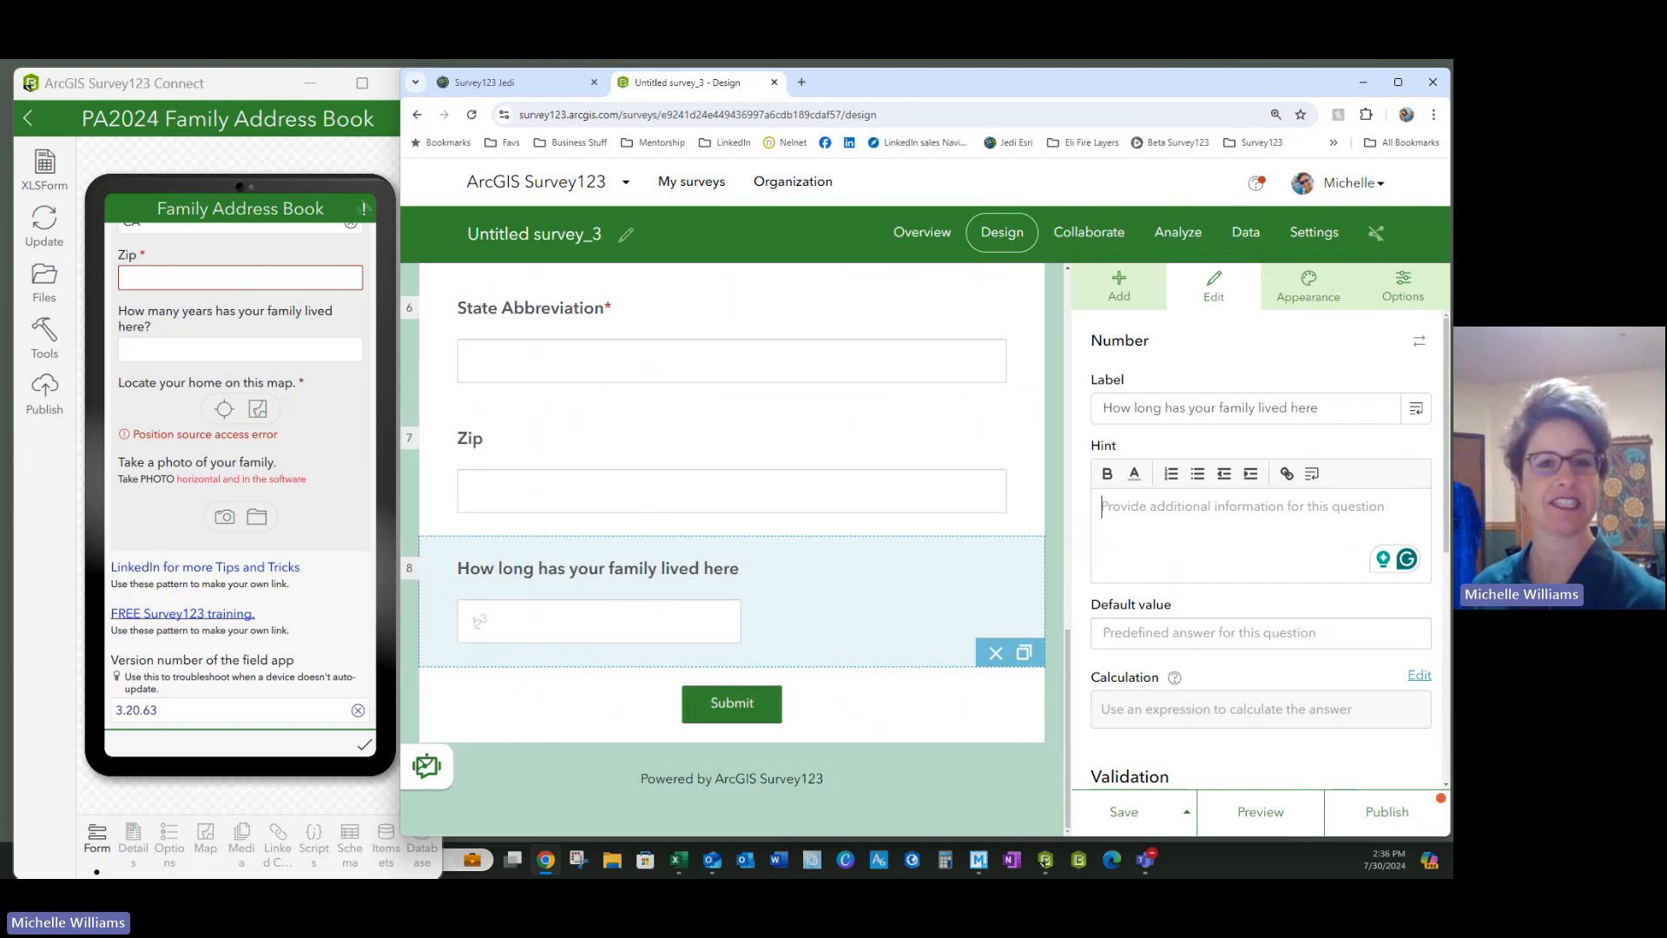
{"action": "scroll", "coordinate": [603, 439], "scroll_direction": "up", "scroll_amount": 5}
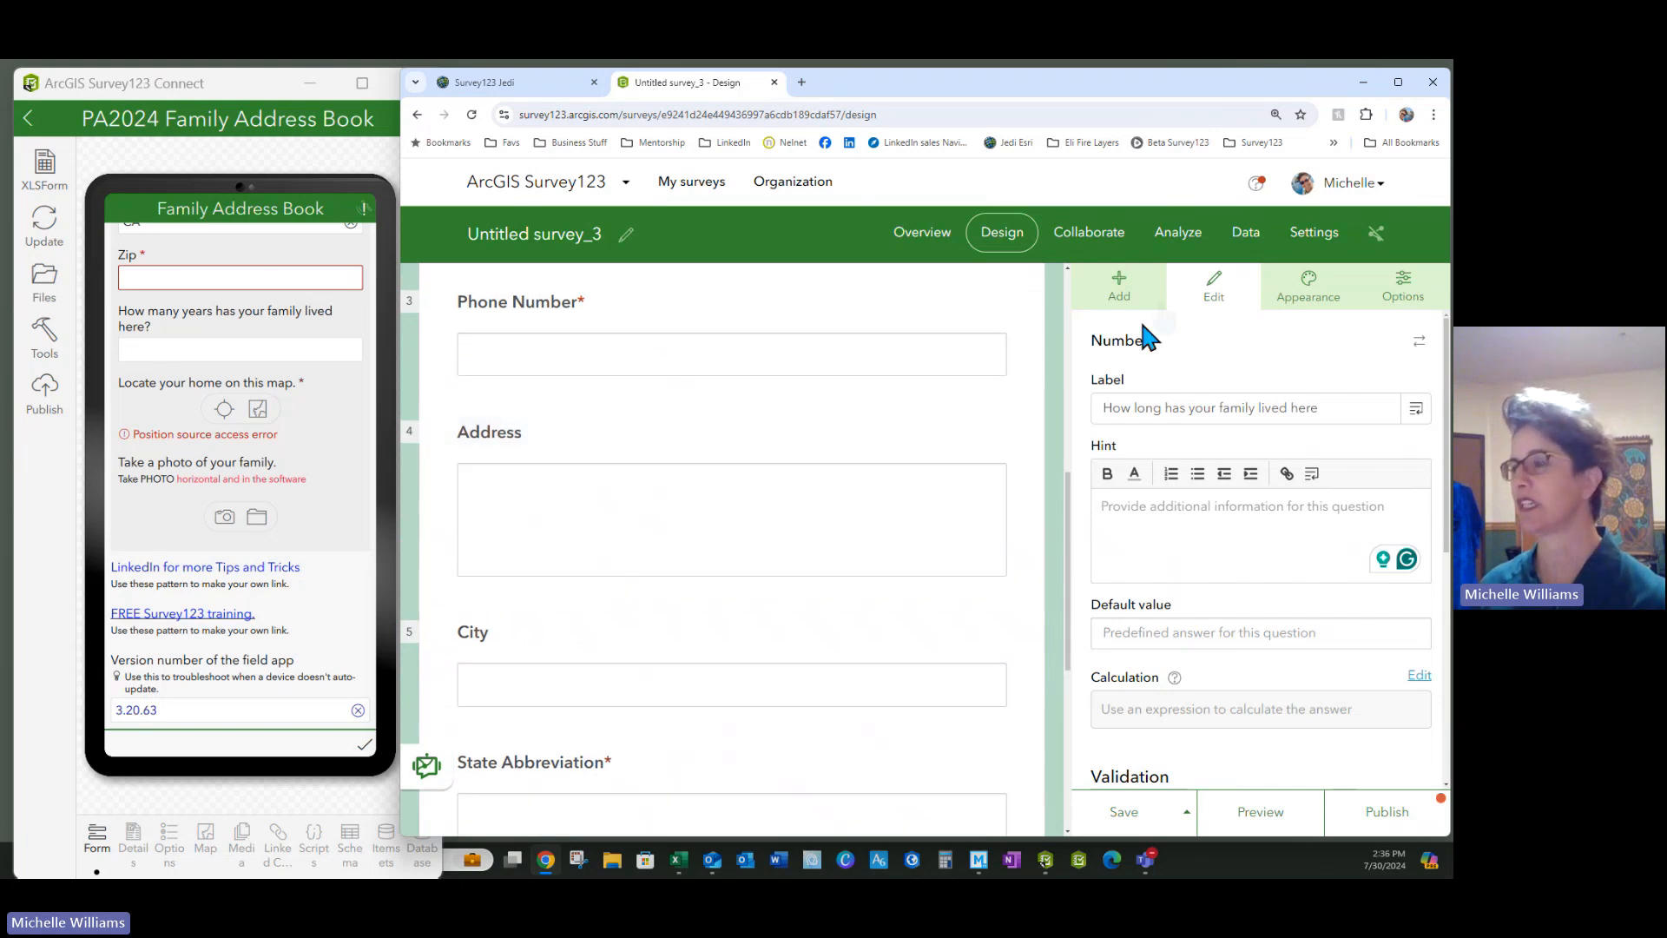
Insert a map question labelled 'Map your Location' between Phone Number and Address
{"action": "left_click", "coordinate": [1089, 302]}
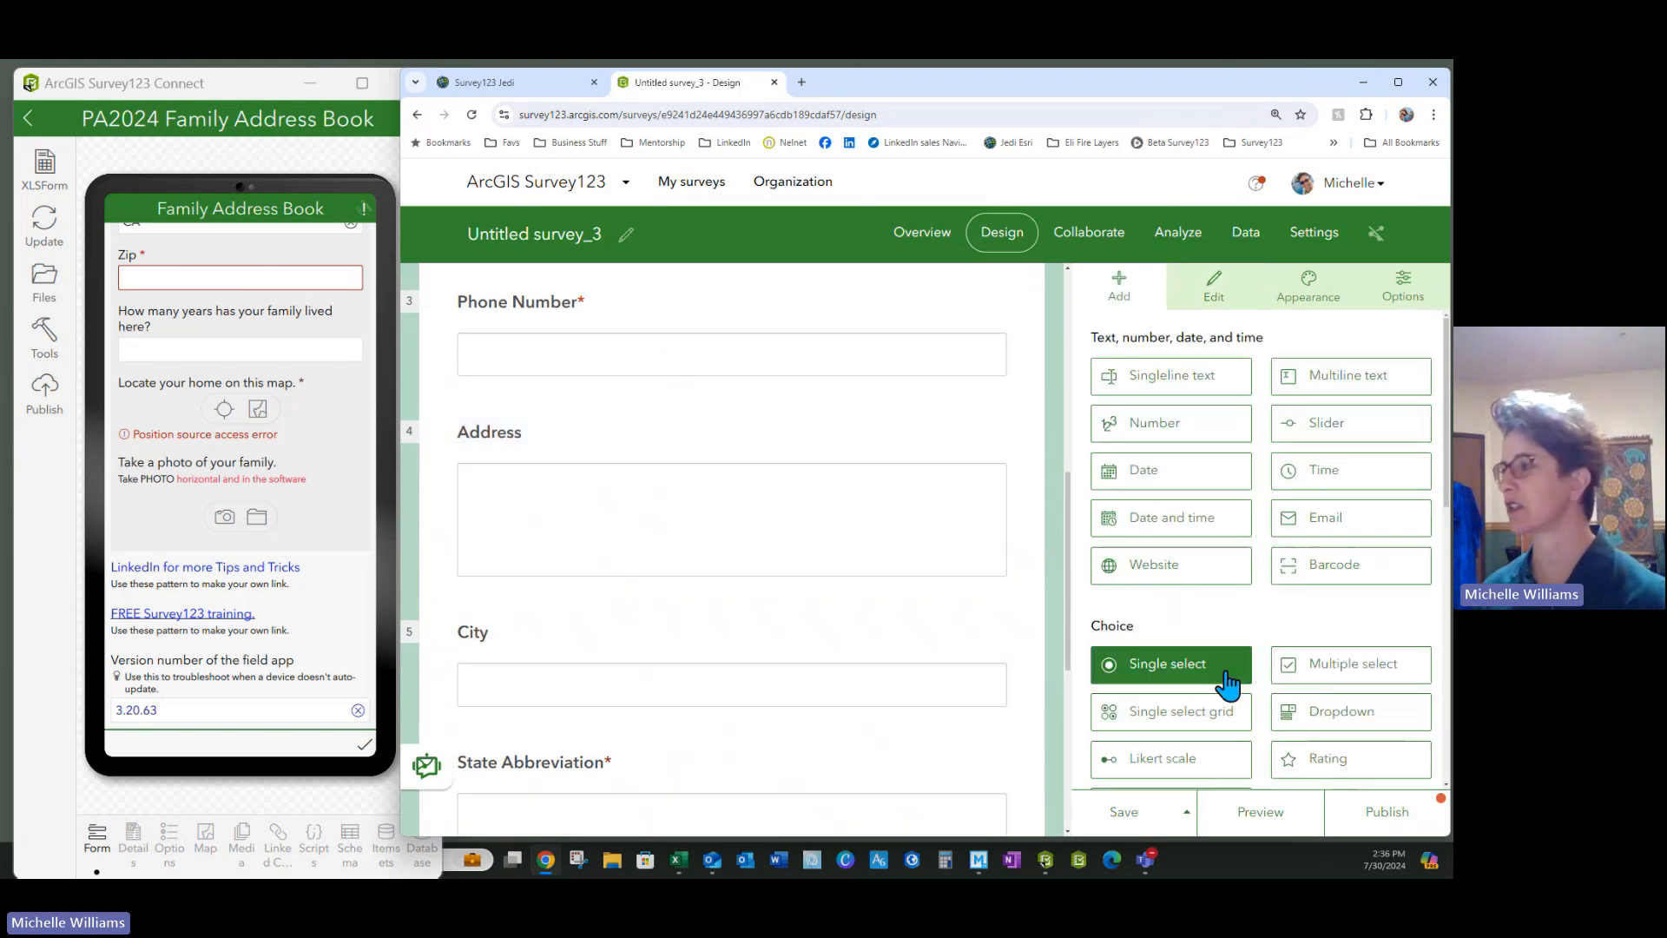
{"action": "scroll", "coordinate": [1223, 686], "scroll_direction": "down", "scroll_amount": 3}
{"action": "scroll", "coordinate": [1308, 616], "scroll_direction": "down", "scroll_amount": 3}
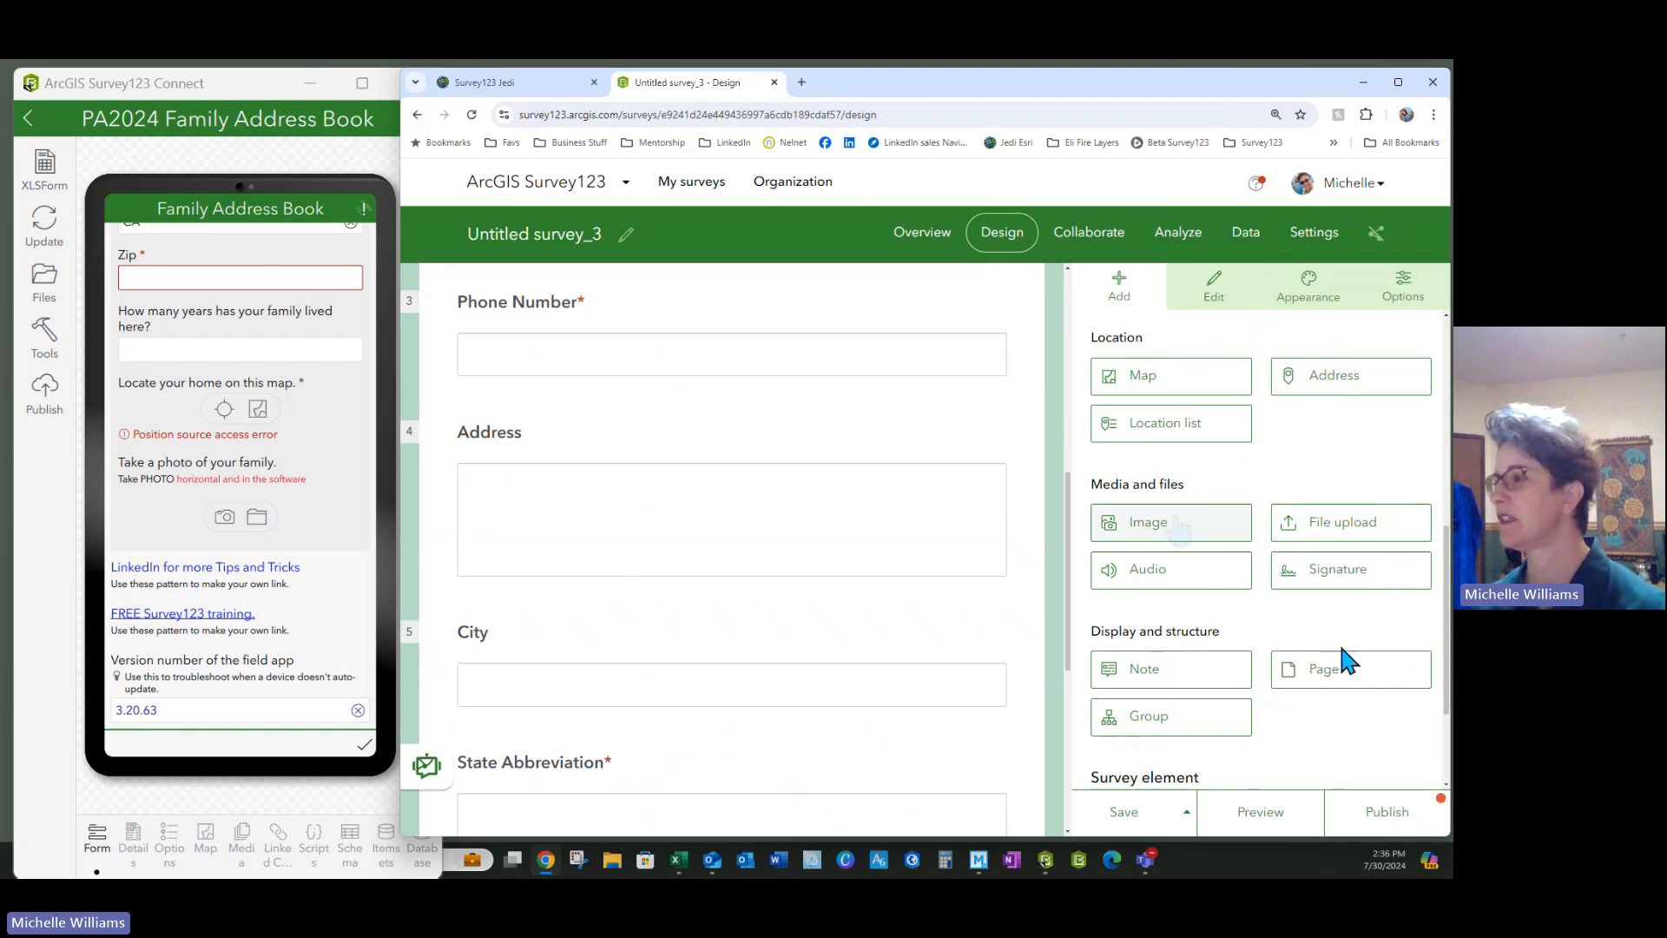
{"action": "left_click_drag", "start_coordinate": [1197, 387], "coordinate": [758, 447]}
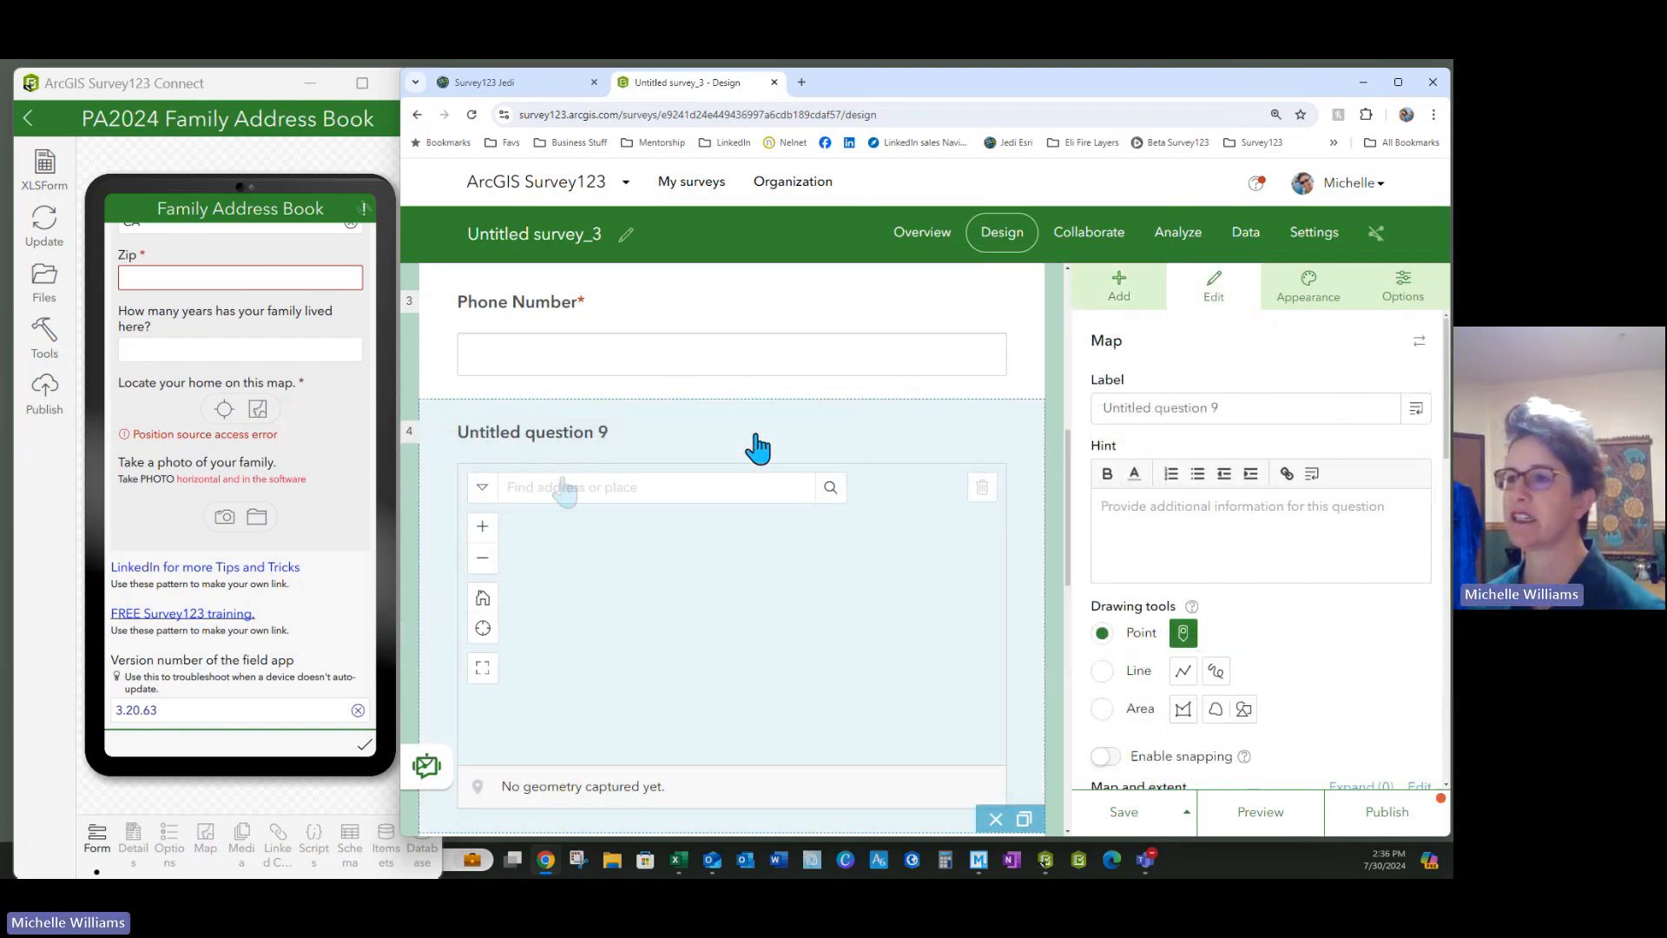
{"action": "left_click_drag", "start_coordinate": [1229, 391], "coordinate": [1065, 390]}
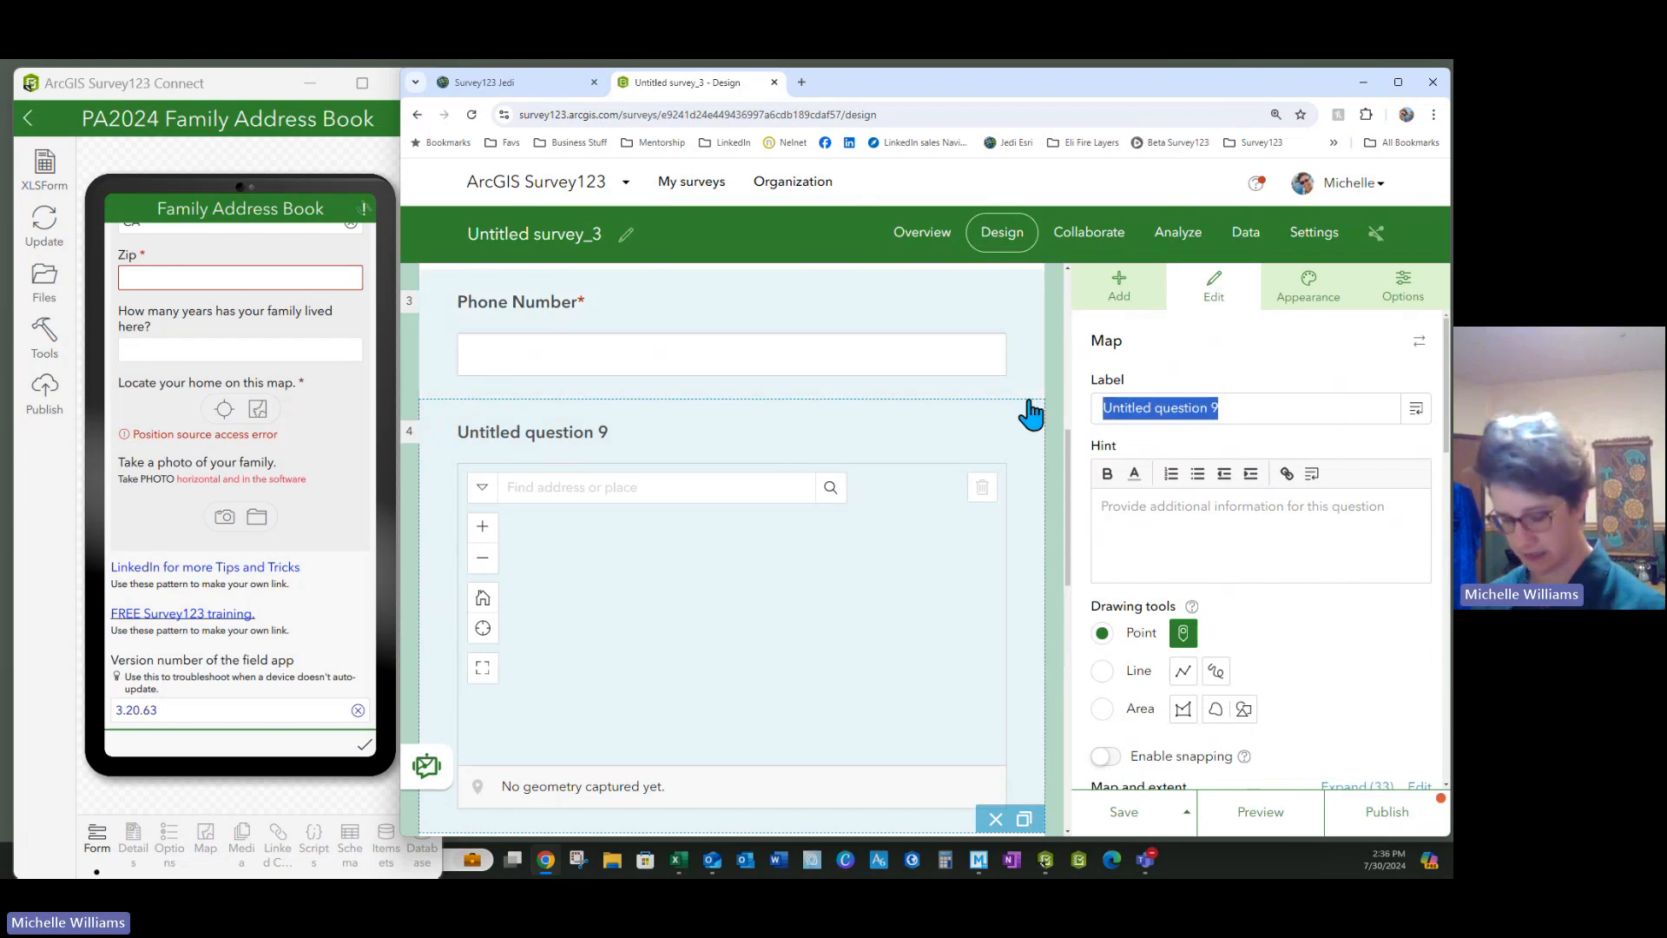
{"action": "key", "text": "BackSpace"}
{"action": "type", "text": "Map your"}
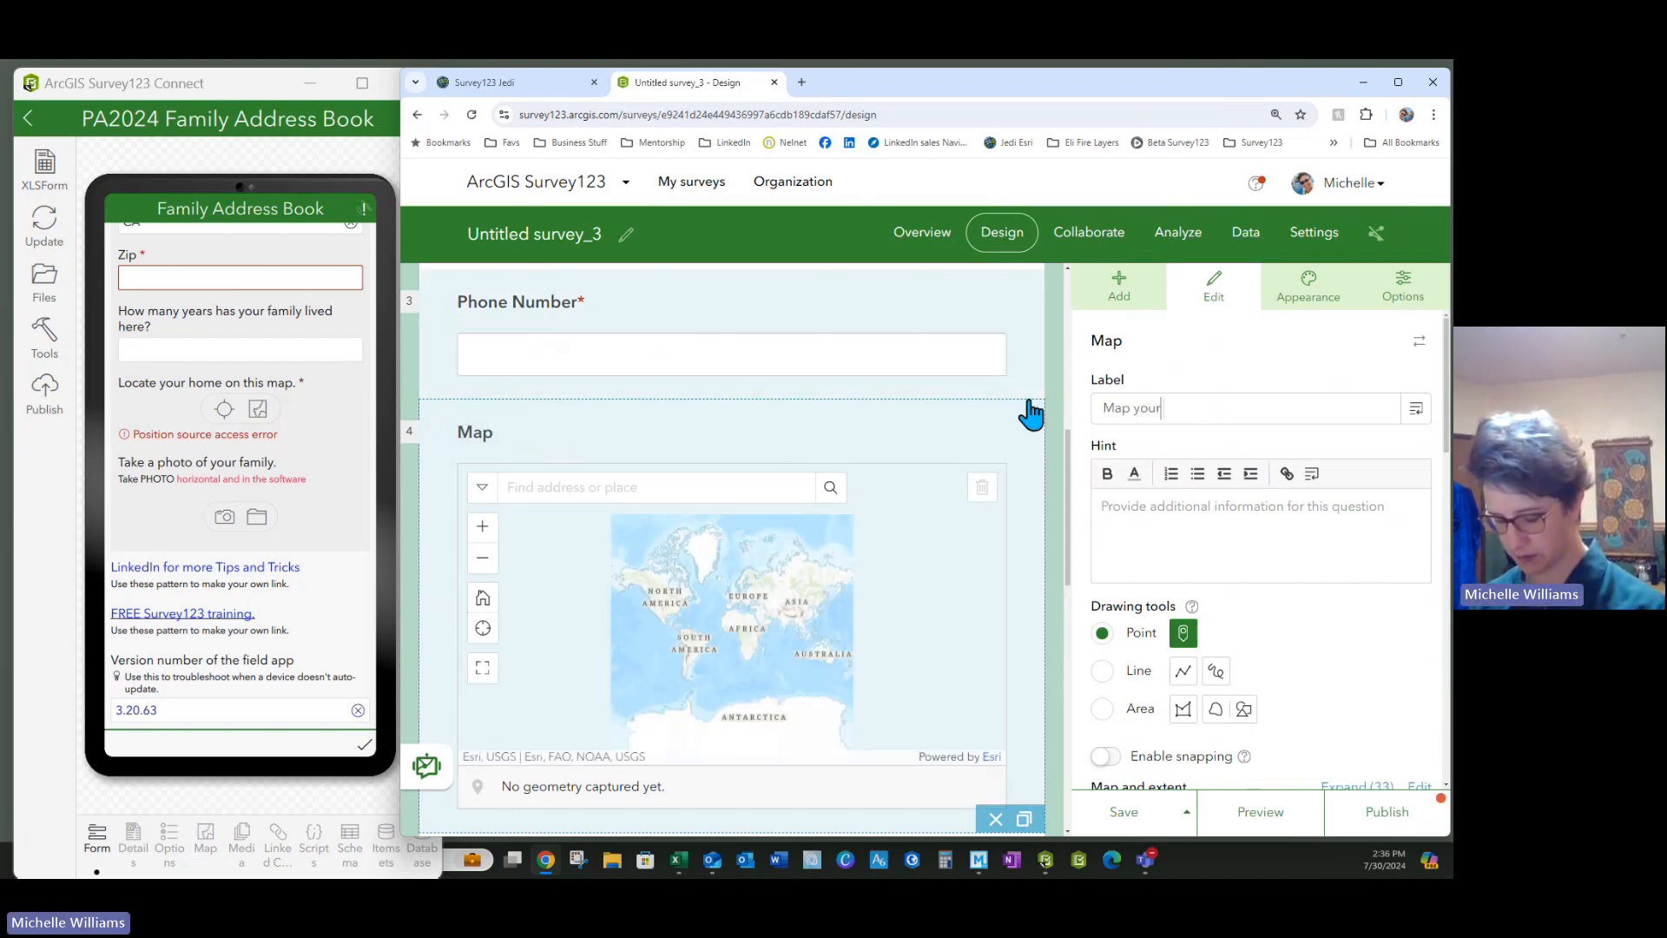
{"action": "type", "text": " Location"}
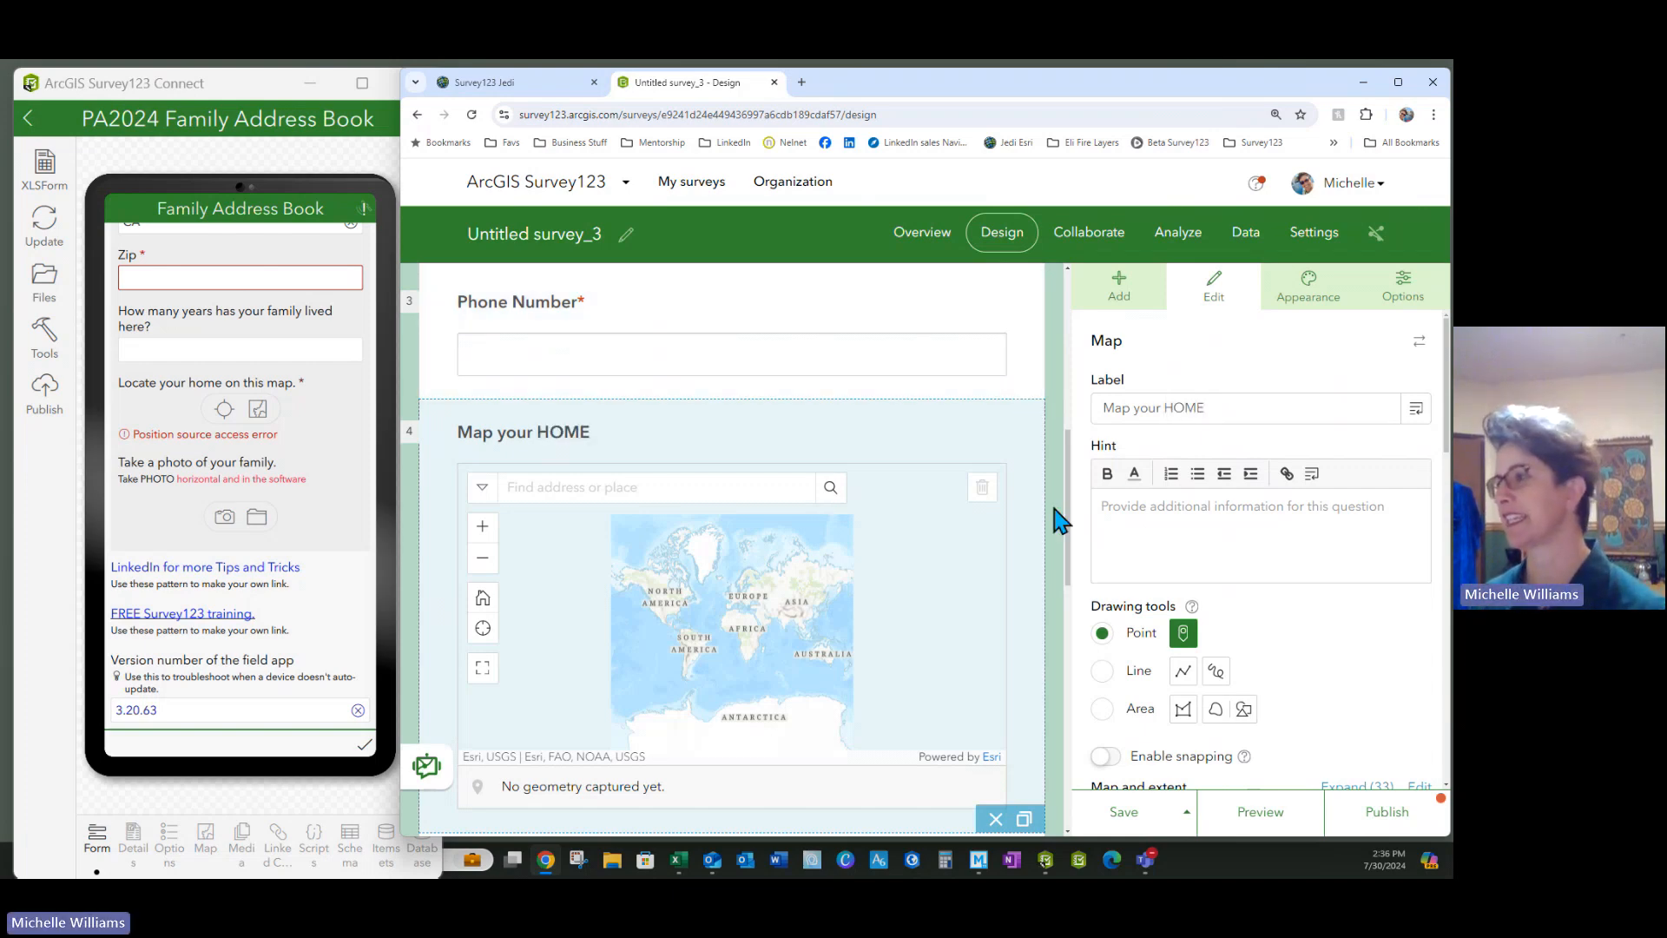
Set the map question to use the device location when answering
{"action": "scroll", "coordinate": [1290, 623], "scroll_direction": "down", "scroll_amount": 5}
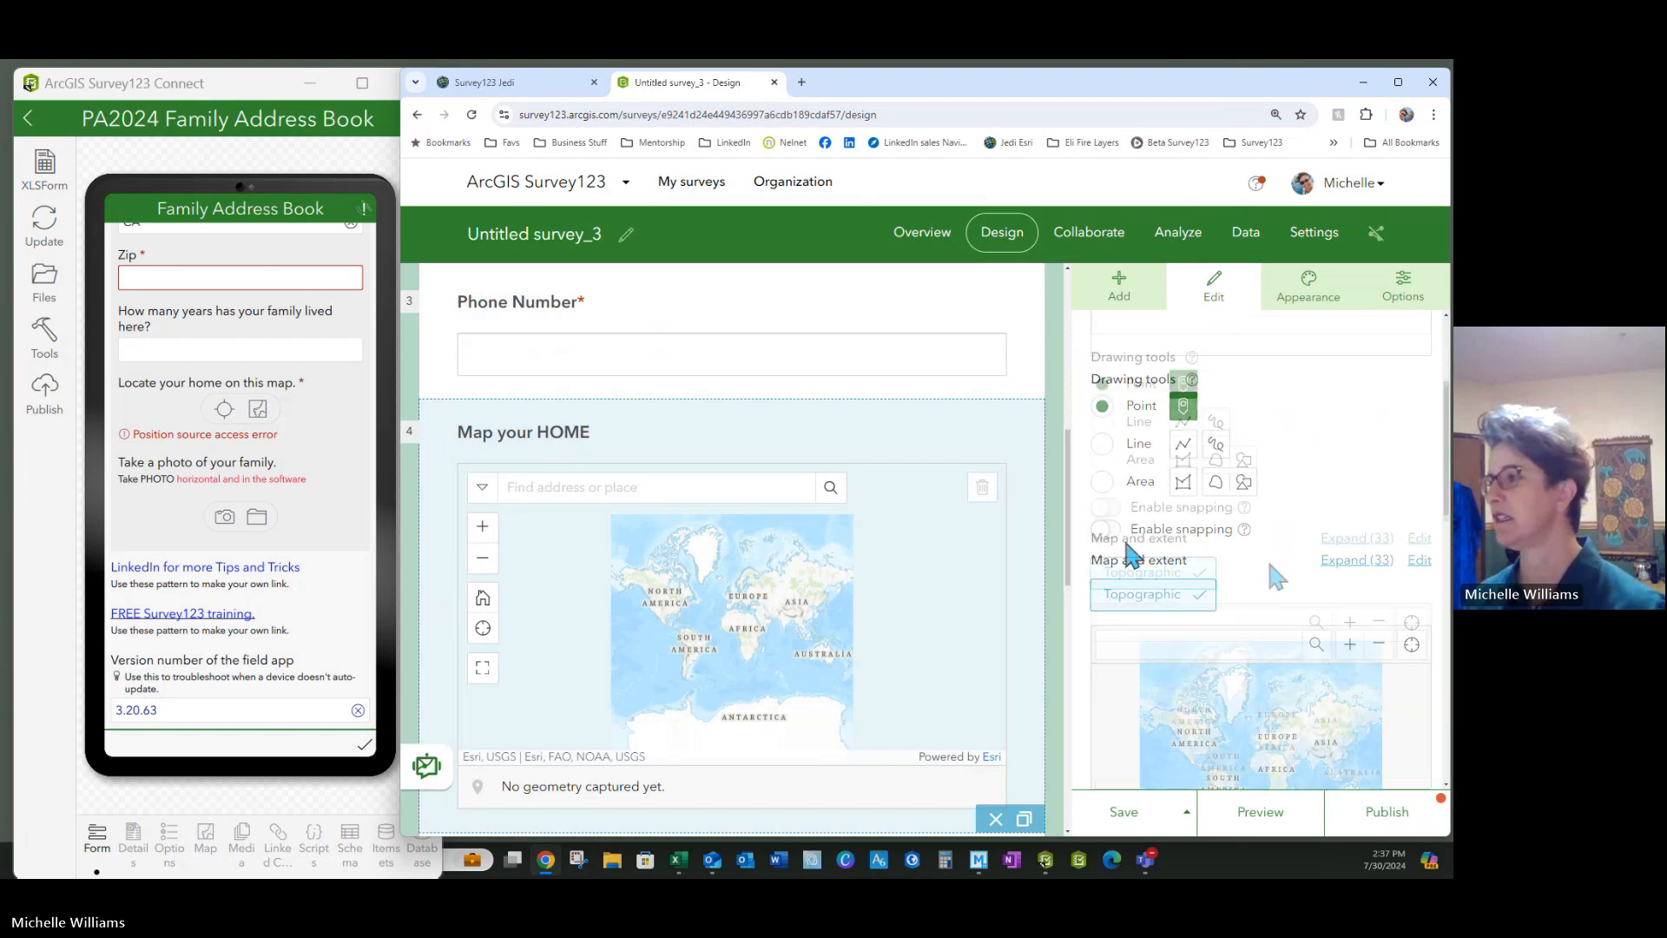
{"action": "scroll", "coordinate": [1270, 563], "scroll_direction": "down", "scroll_amount": 3}
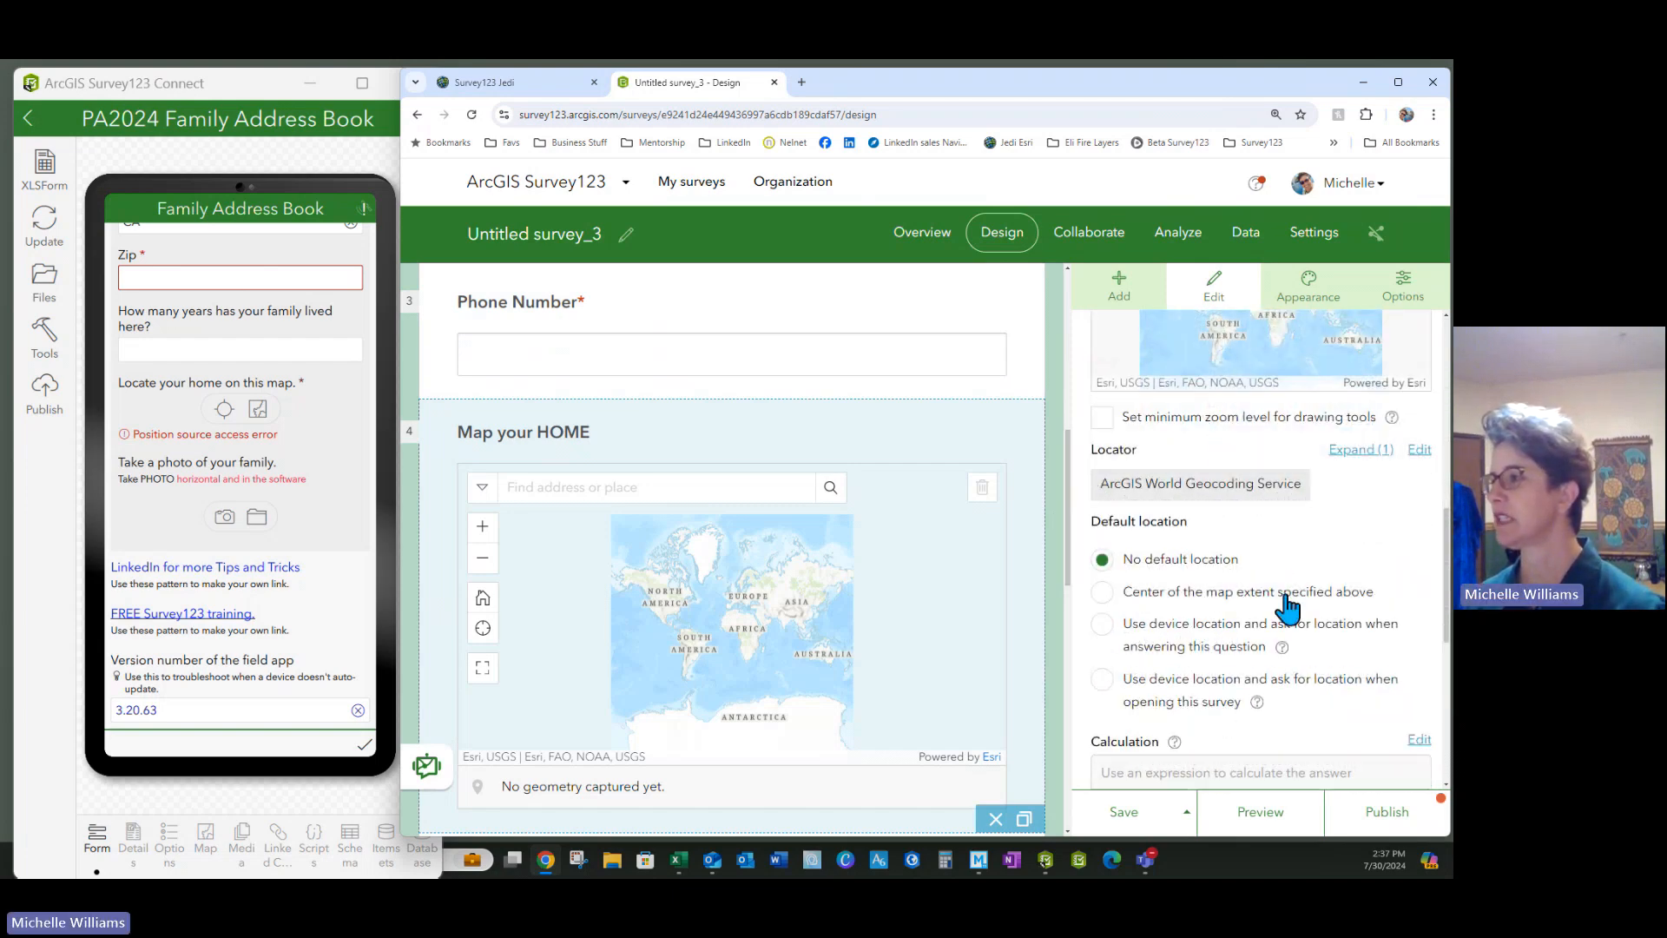
{"action": "left_click", "coordinate": [1102, 624]}
{"action": "mouse_move", "coordinate": [1285, 647]}
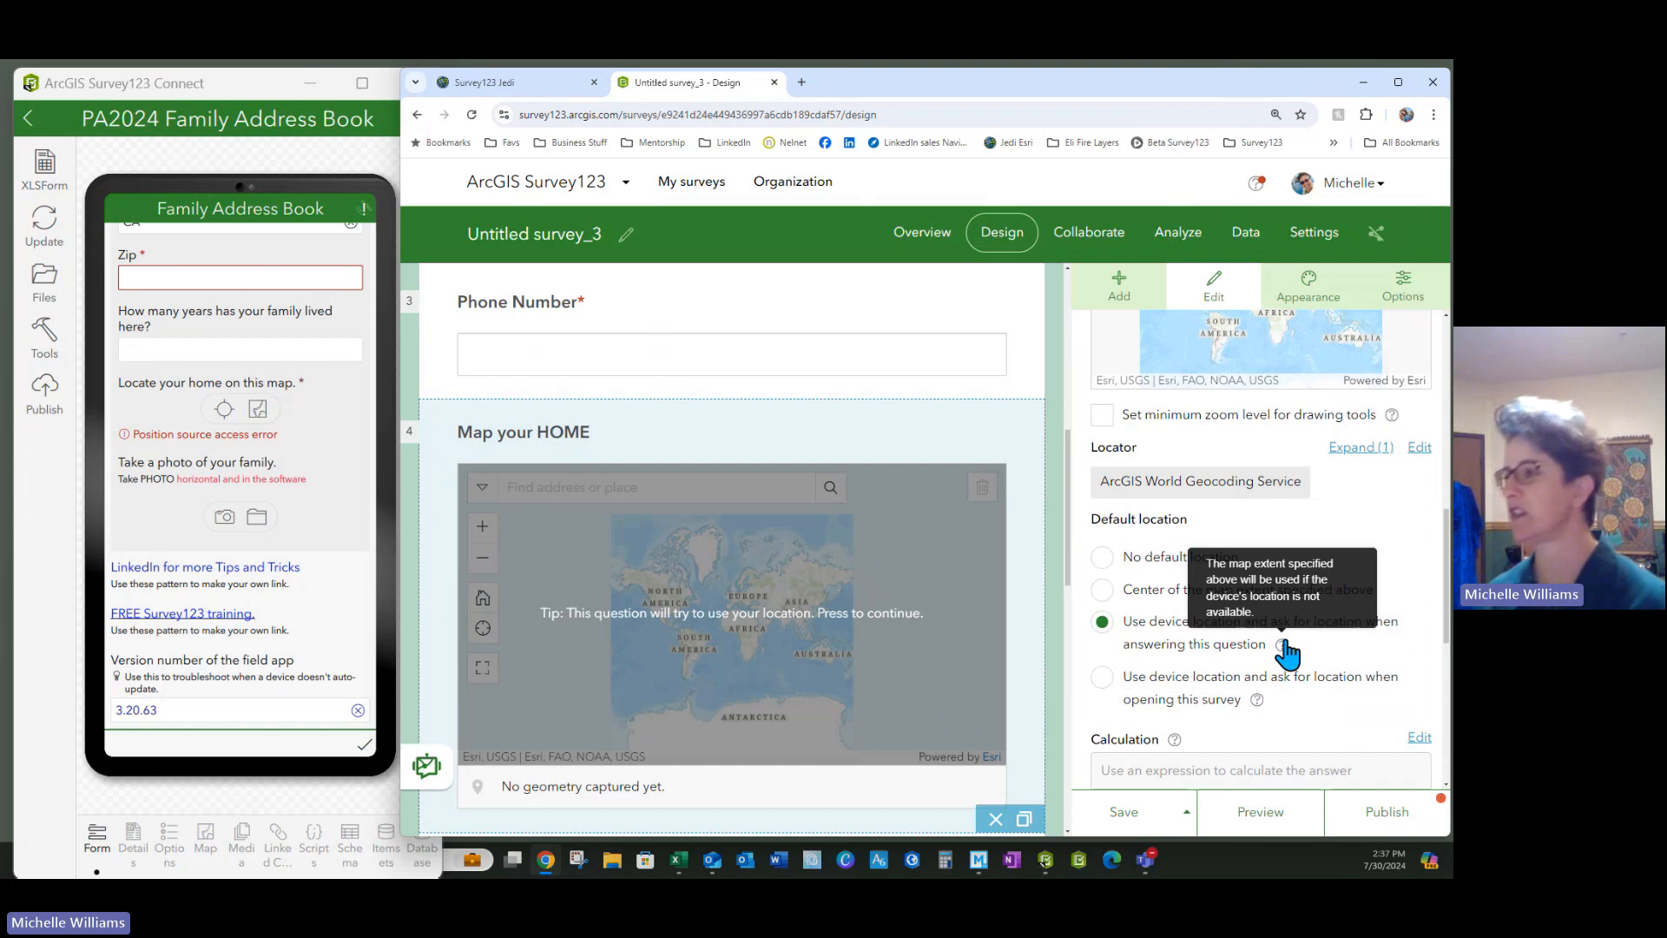
{"action": "scroll", "coordinate": [1285, 650], "scroll_direction": "down", "scroll_amount": 1}
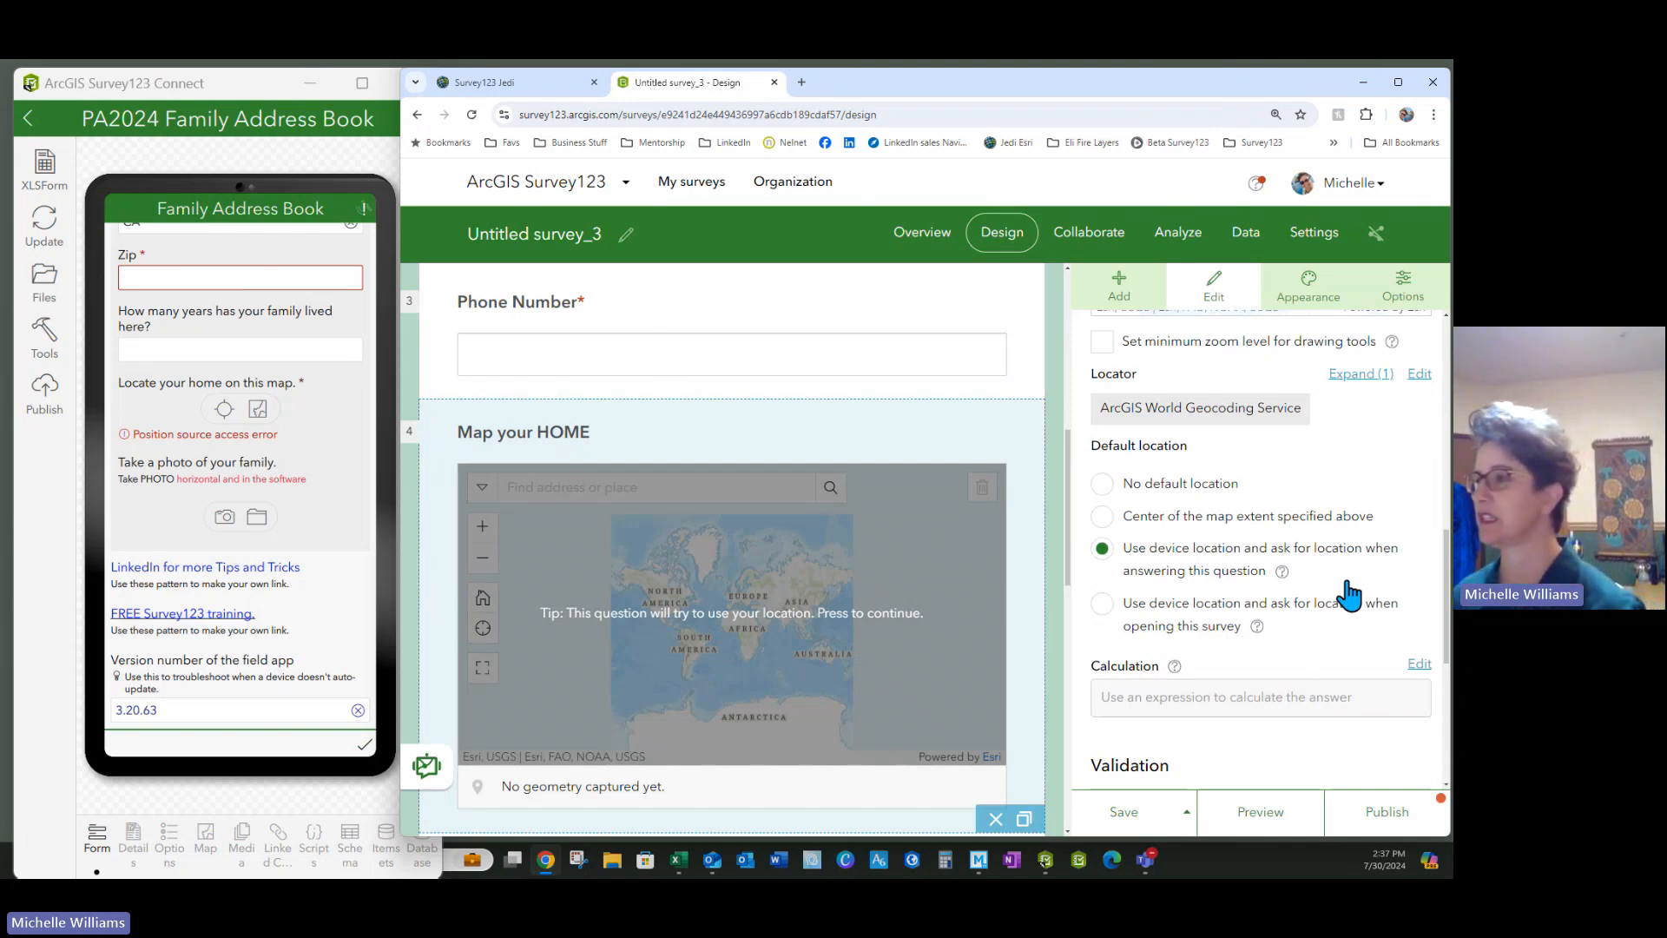
{"action": "left_click", "coordinate": [1108, 484]}
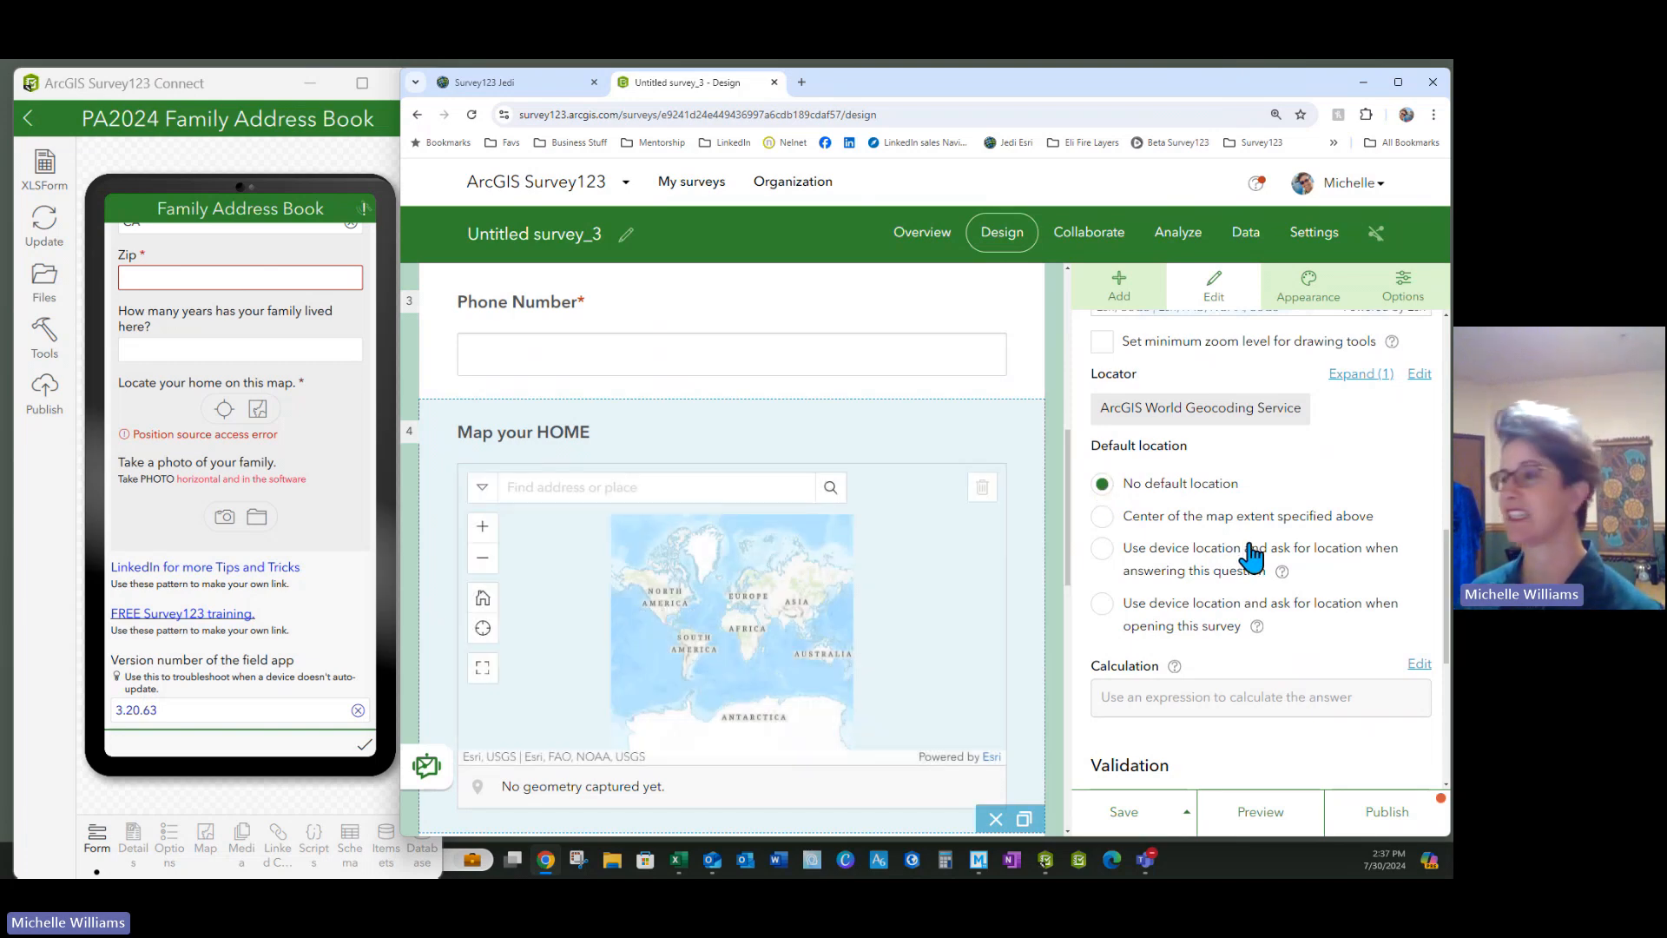
{"action": "left_click", "coordinate": [1101, 548]}
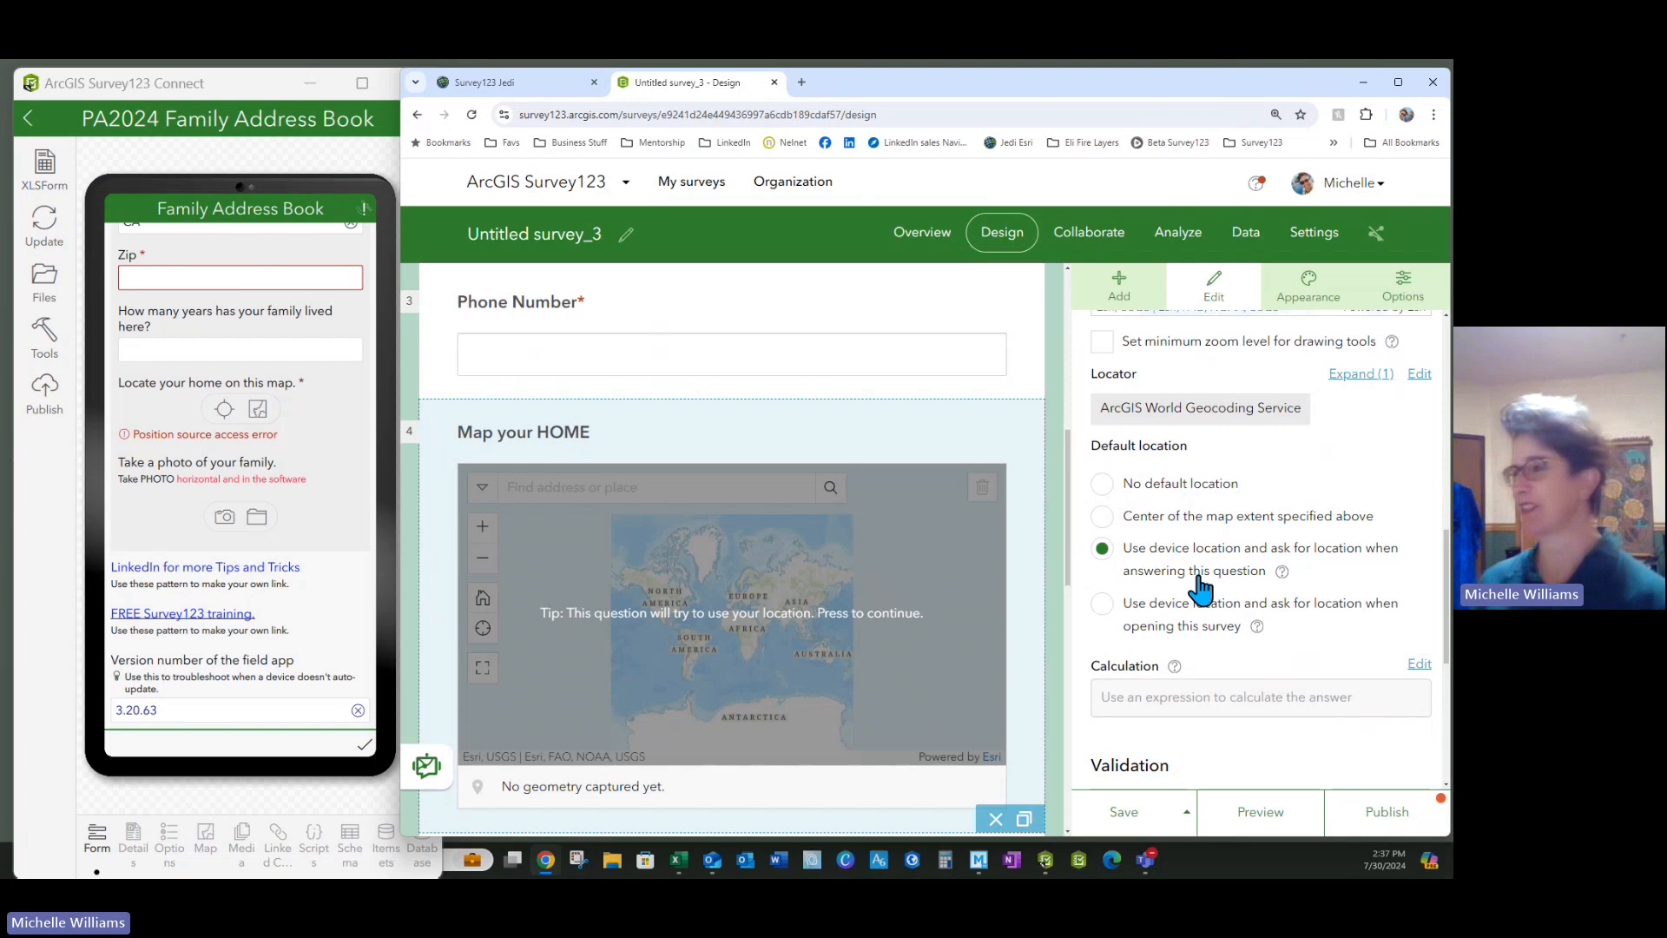
Make the map question required and save the survey
{"action": "scroll", "coordinate": [1250, 648], "scroll_direction": "down", "scroll_amount": 3}
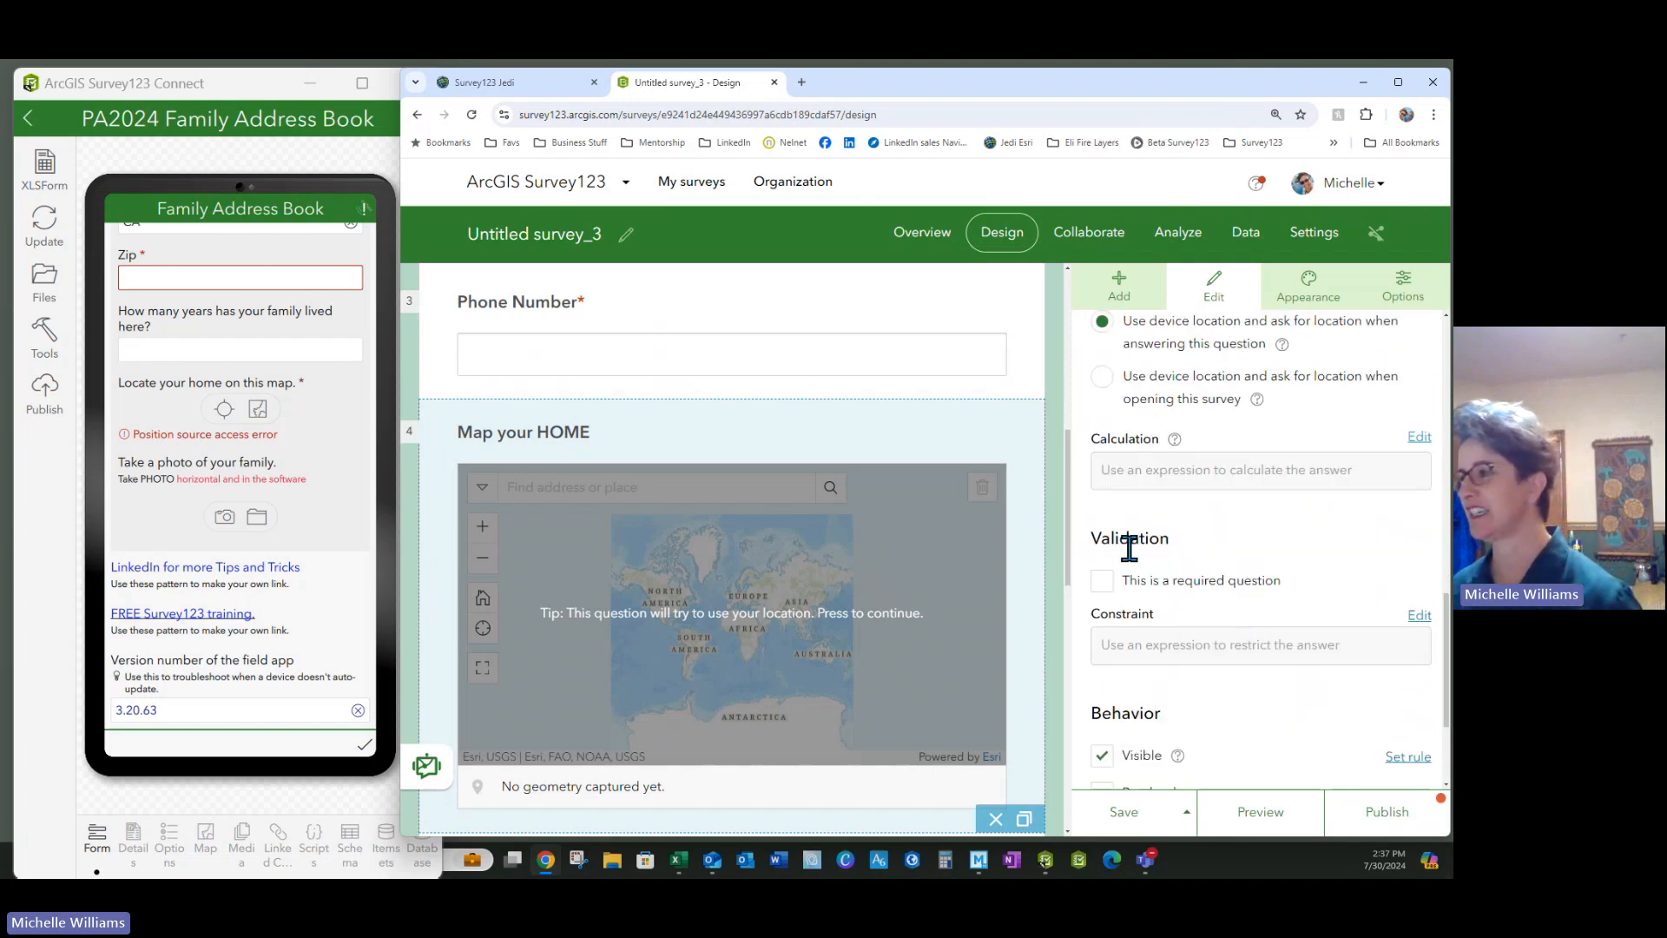
{"action": "left_click", "coordinate": [1113, 594]}
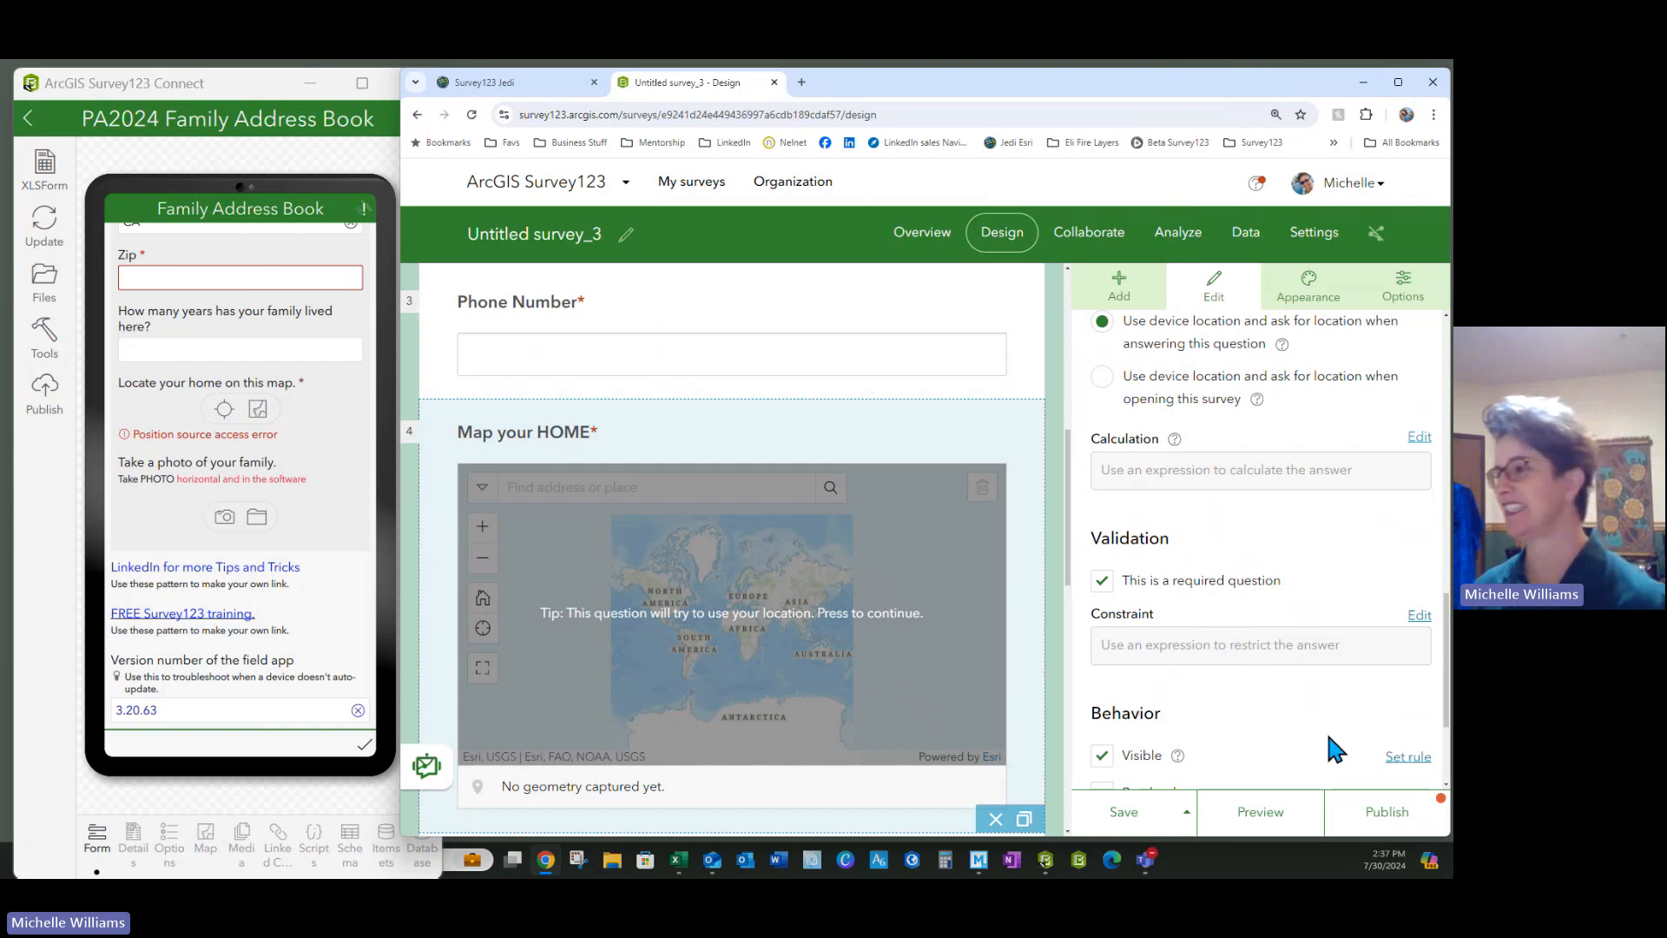
{"action": "scroll", "coordinate": [1335, 747], "scroll_direction": "down", "scroll_amount": 2}
{"action": "left_click", "coordinate": [1131, 815]}
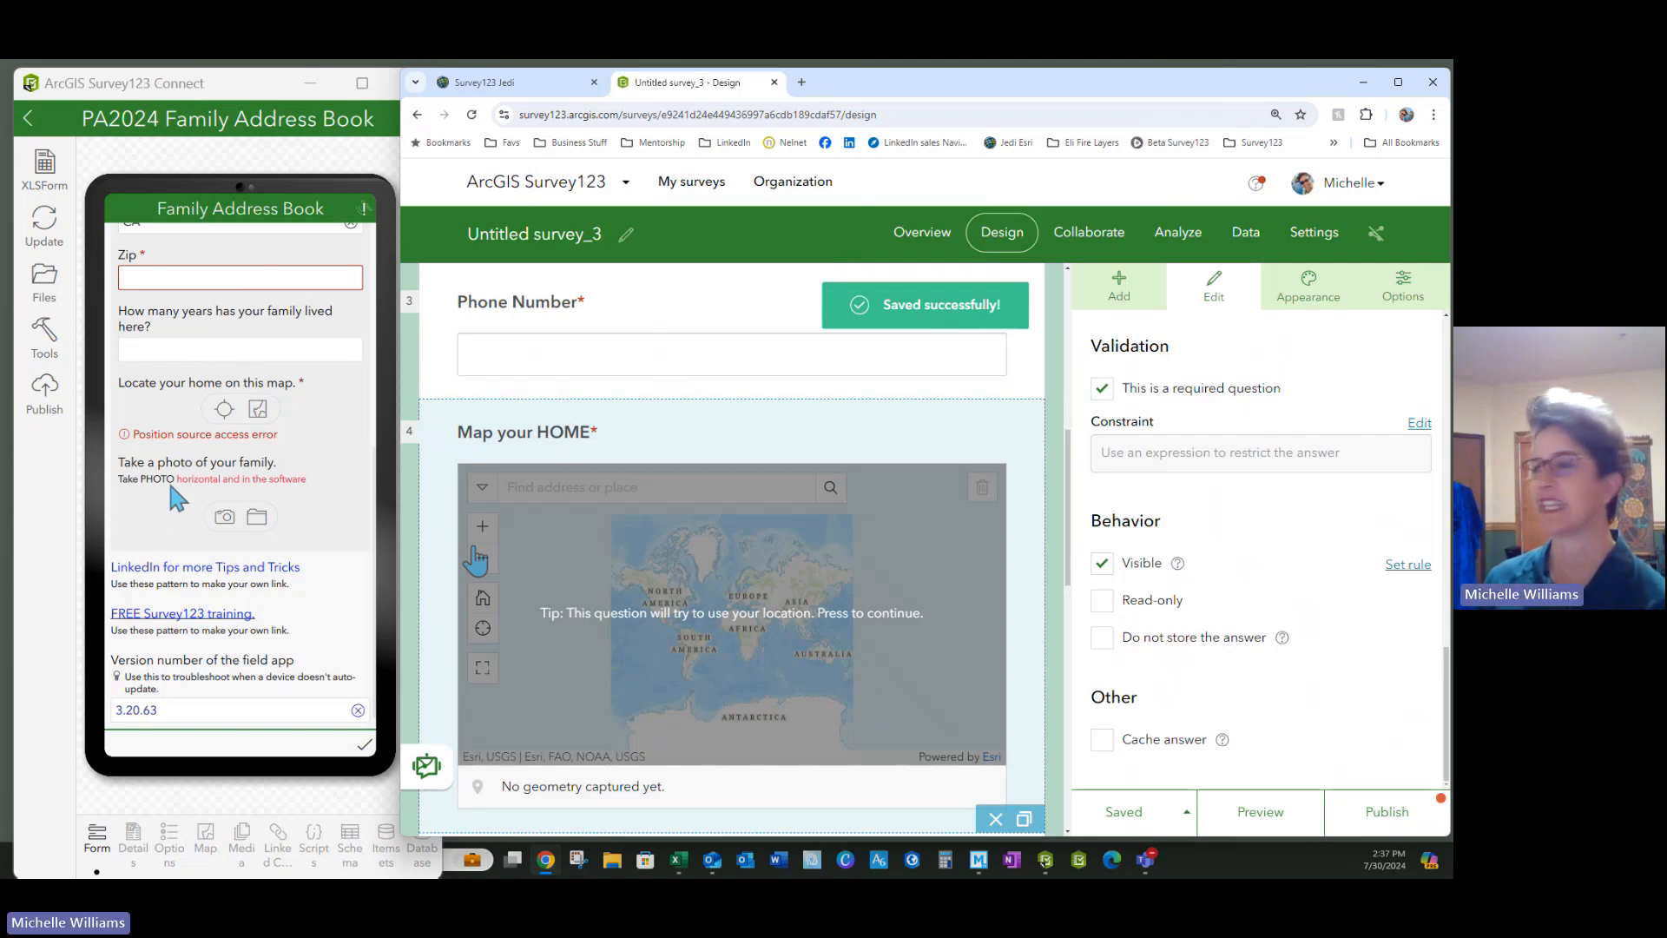
{"action": "left_click", "coordinate": [1119, 286]}
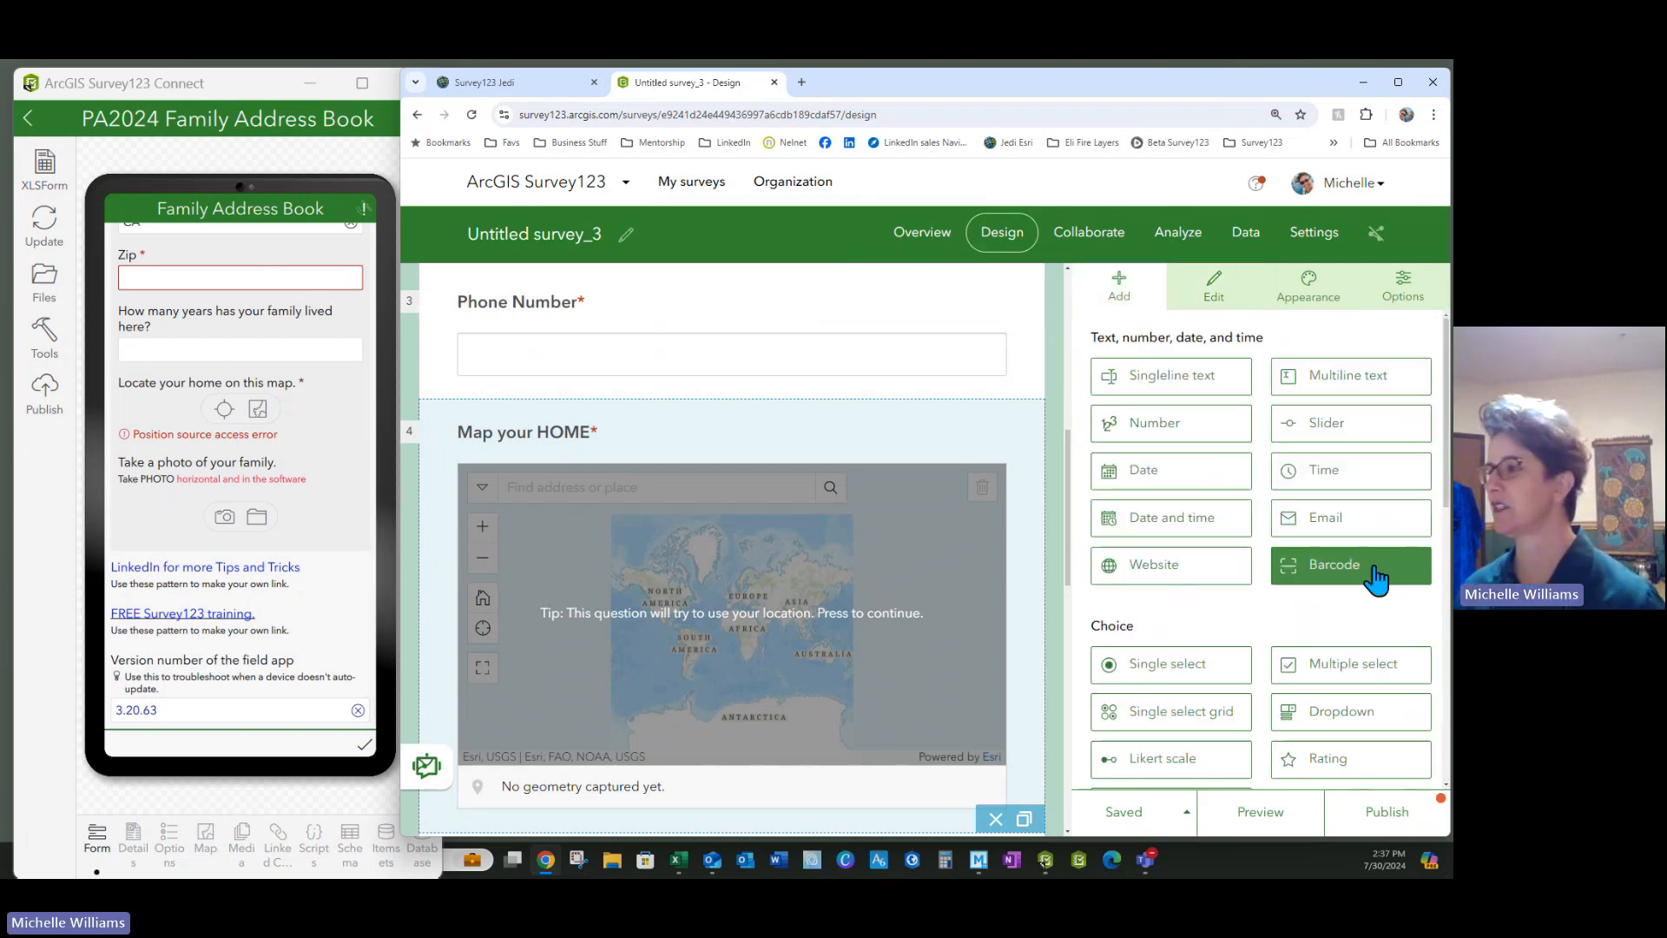
Add an Image question below the how-long question
{"action": "scroll", "coordinate": [1247, 628], "scroll_direction": "down", "scroll_amount": 5}
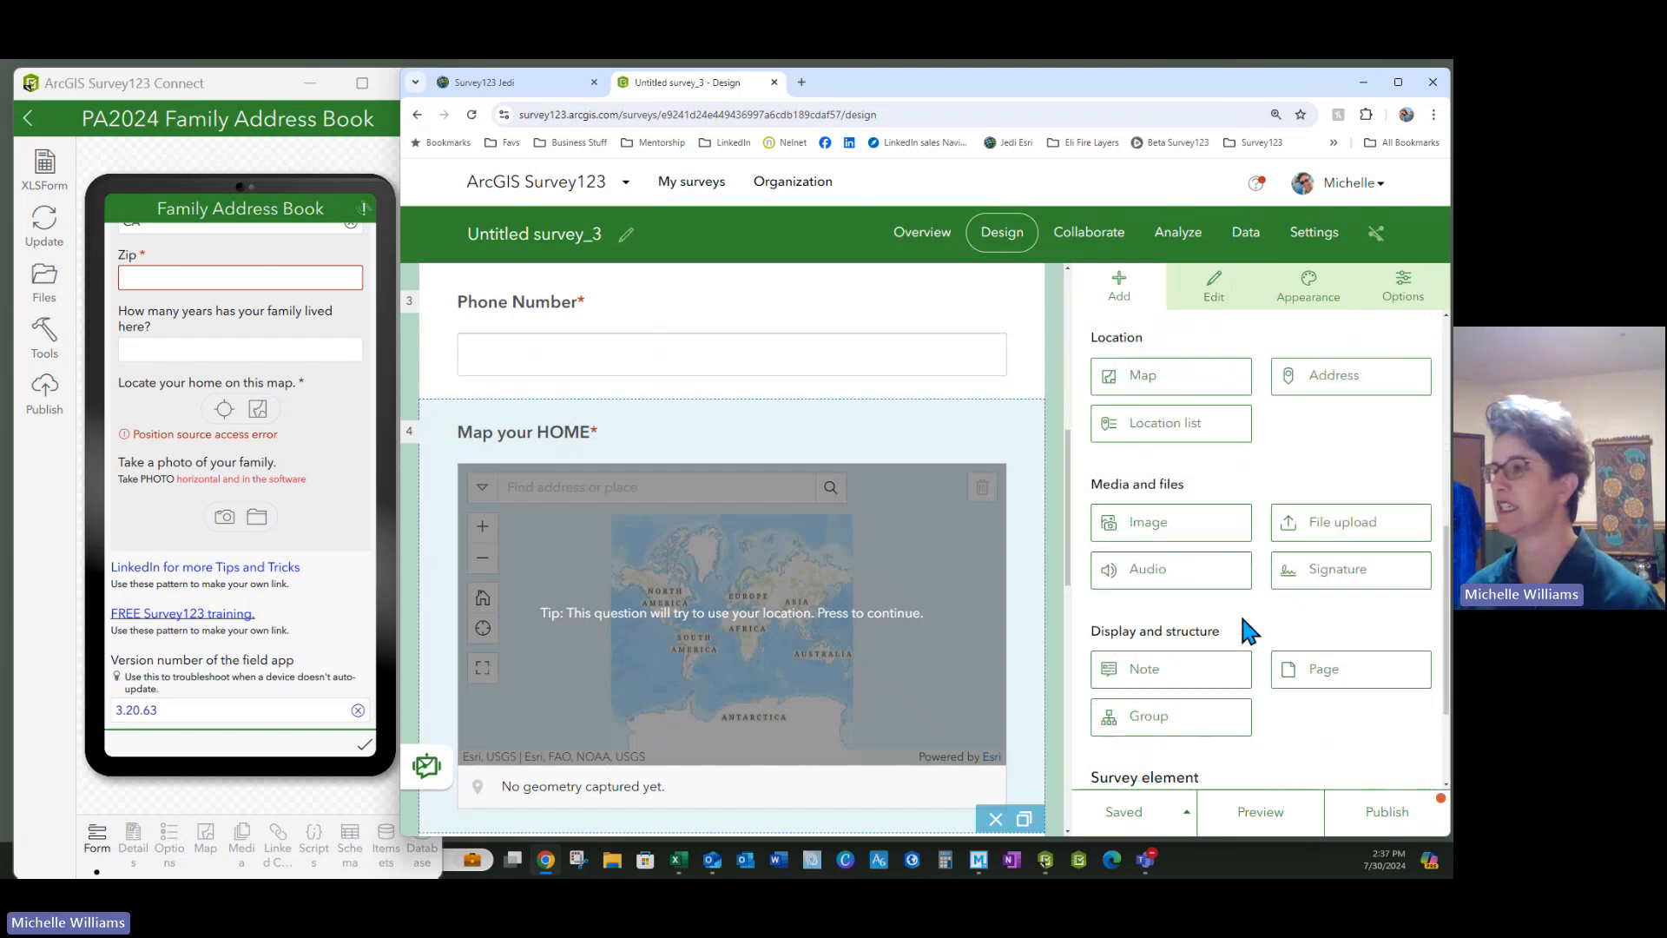
{"action": "scroll", "coordinate": [838, 625], "scroll_direction": "down", "scroll_amount": 5}
{"action": "scroll", "coordinate": [837, 616], "scroll_direction": "down", "scroll_amount": 5}
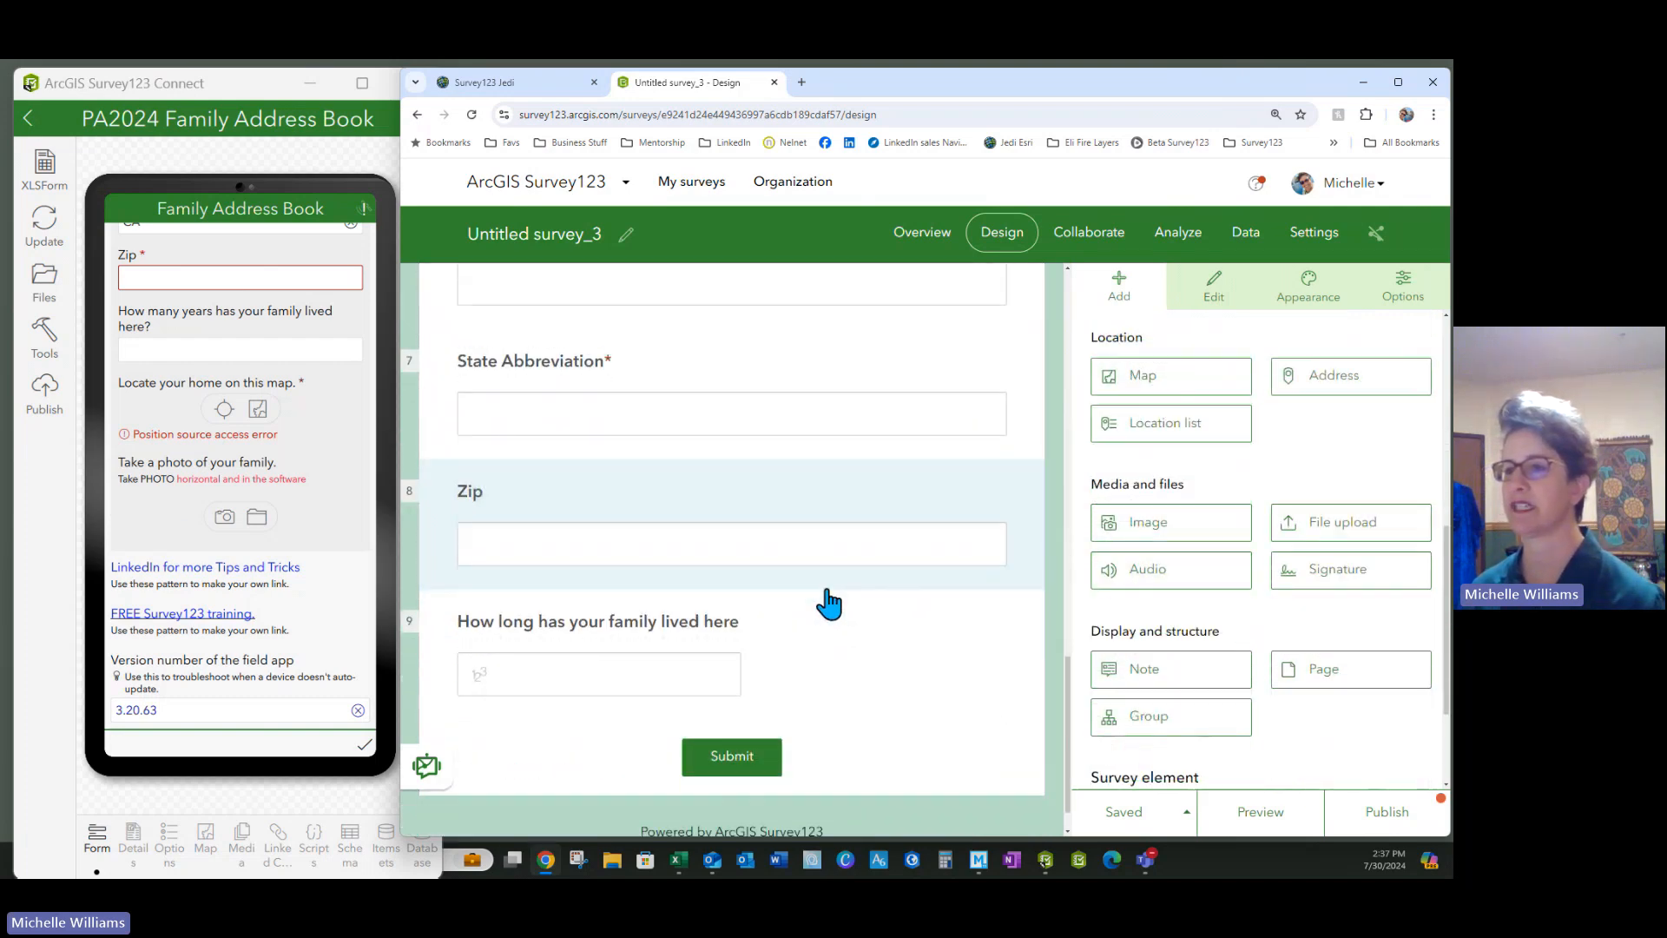
{"action": "left_click_drag", "start_coordinate": [1164, 525], "coordinate": [703, 685]}
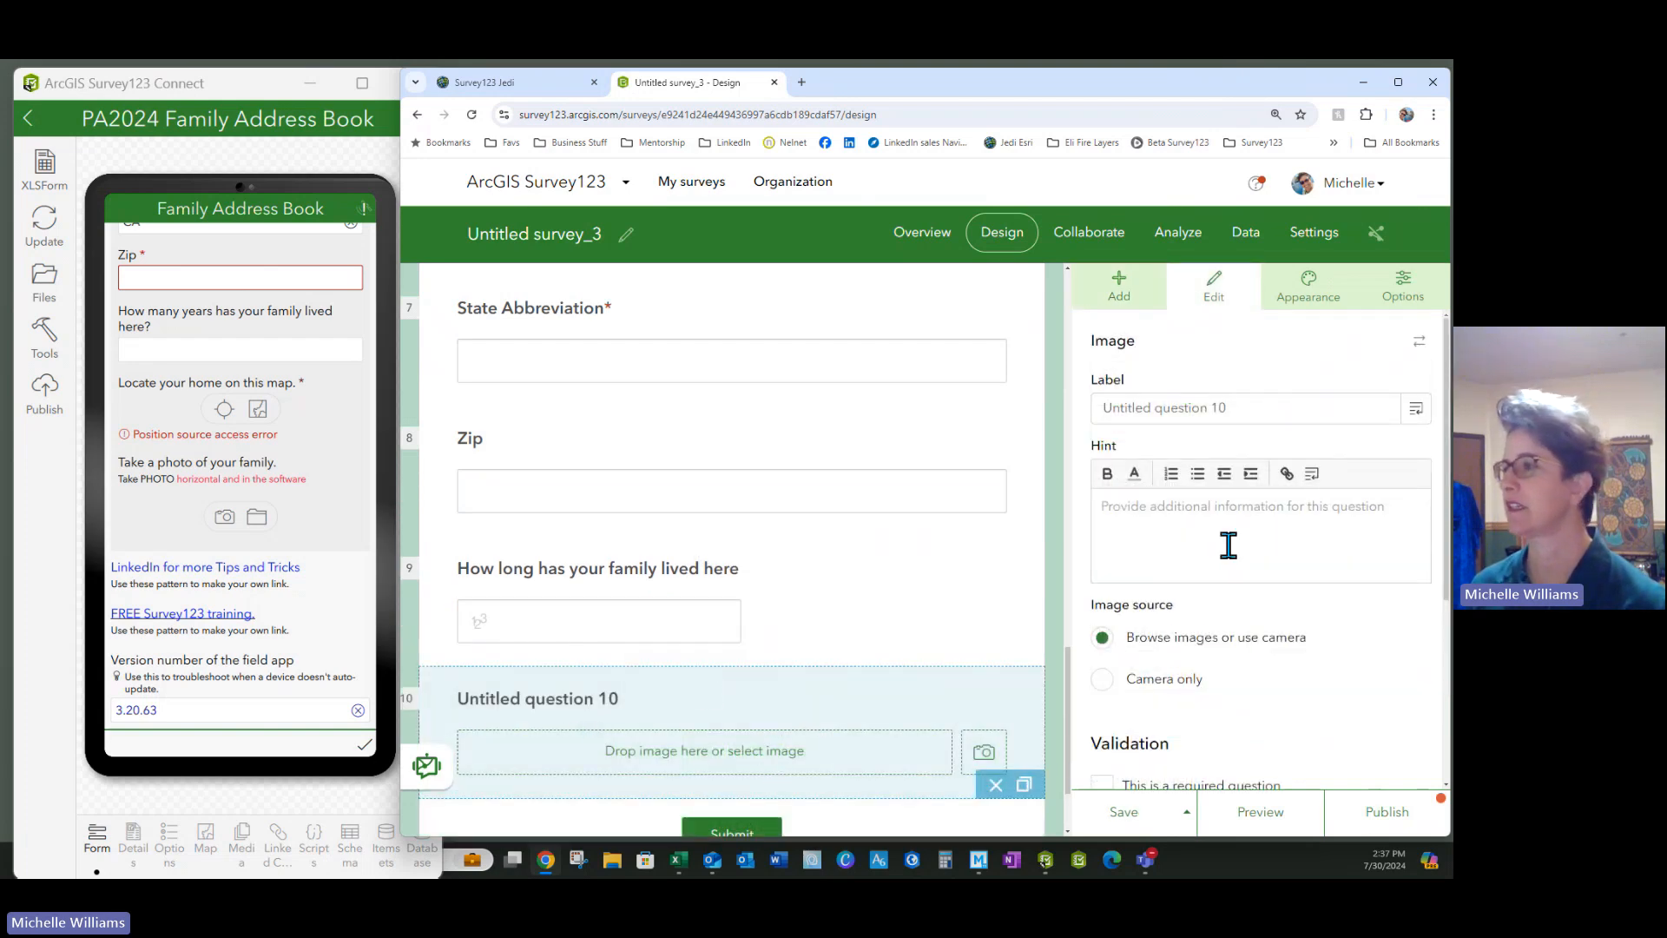
{"action": "left_click_drag", "start_coordinate": [1242, 408], "coordinate": [1088, 414]}
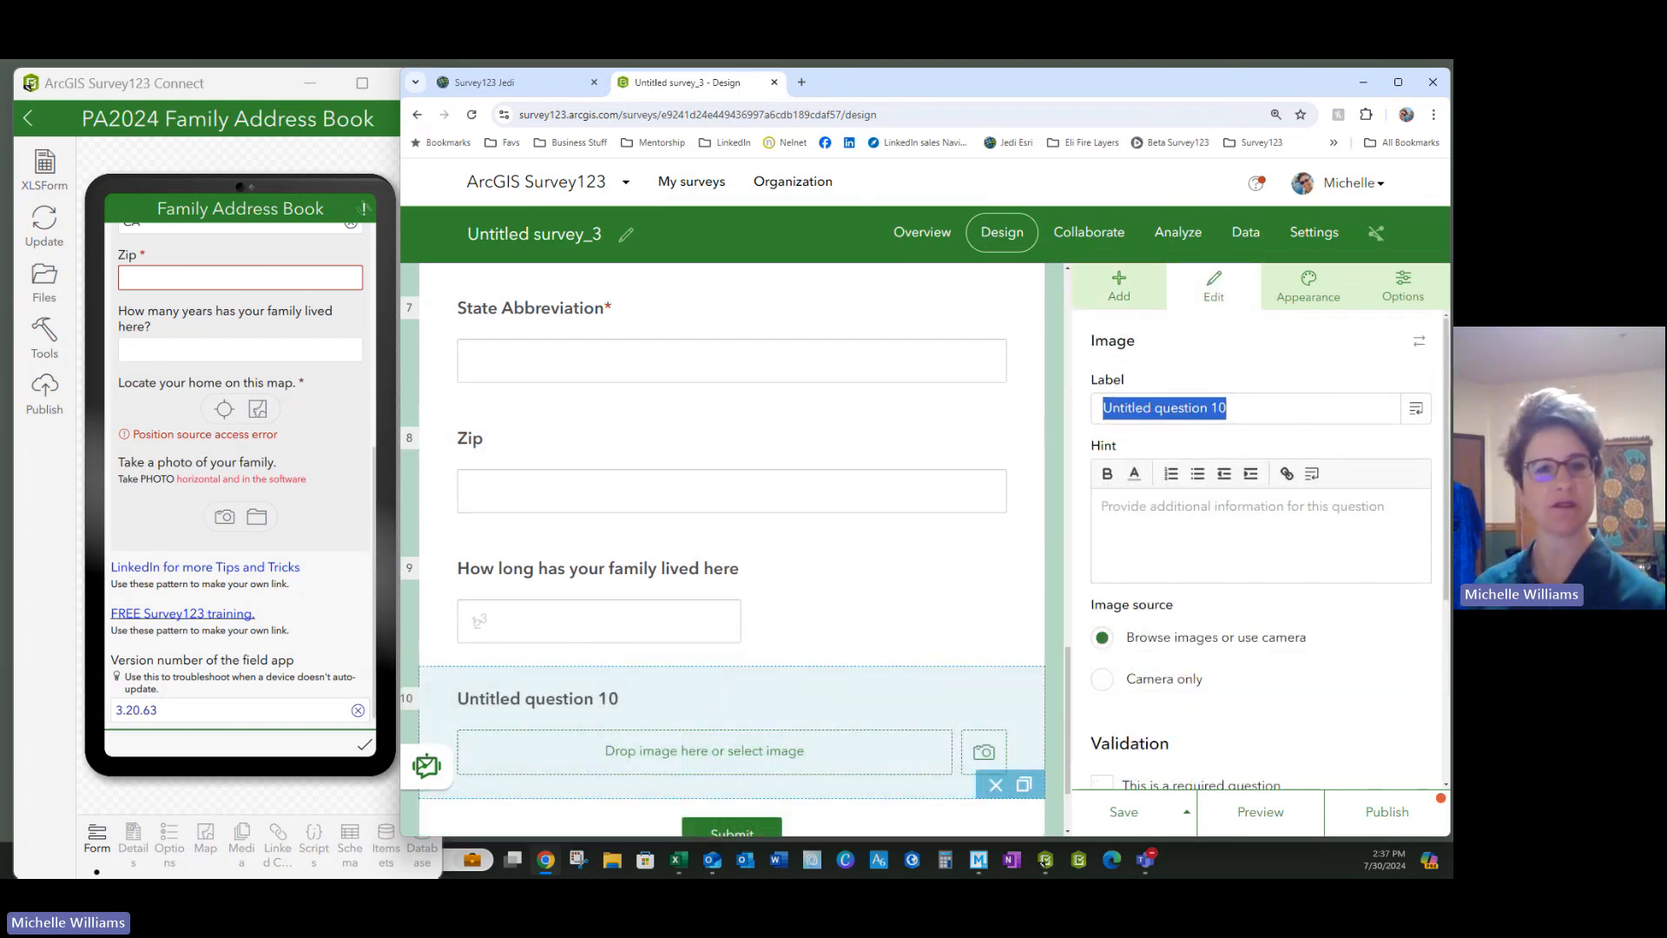
Paste the photo tips copied from Excel into the image question's hint
{"action": "left_click", "coordinate": [679, 860]}
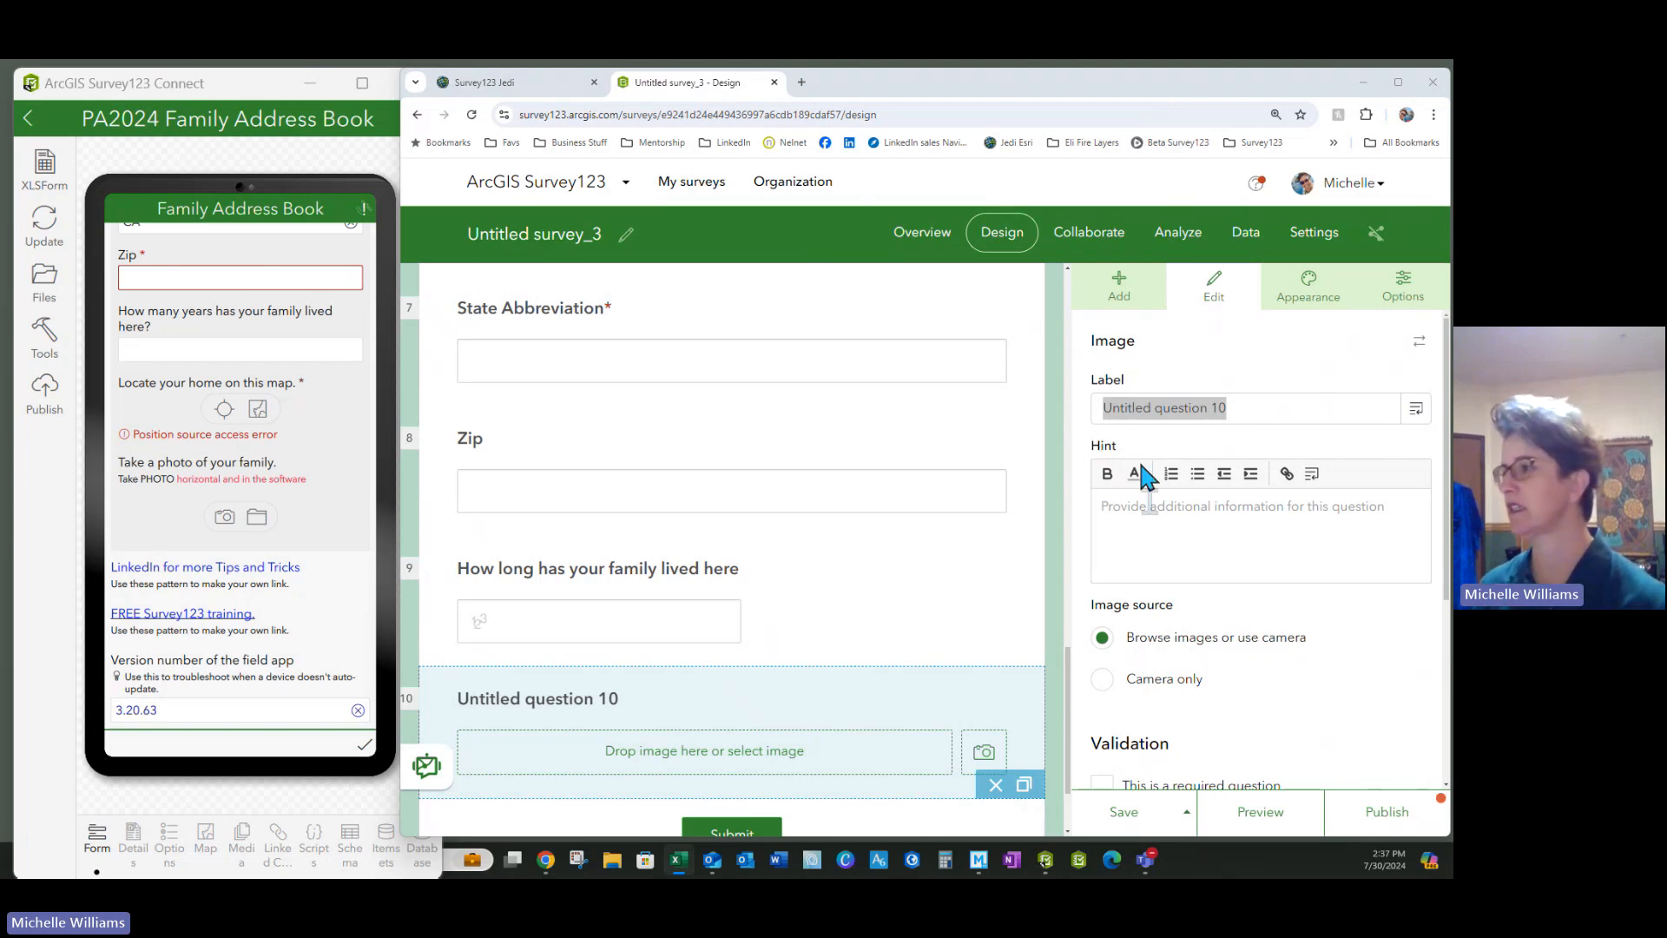
{"action": "left_click", "coordinate": [1142, 521]}
{"action": "type", "text": "flowering bushes, or at the park with lots of color make great photos. Don't take photos with trash cans in the frame."}
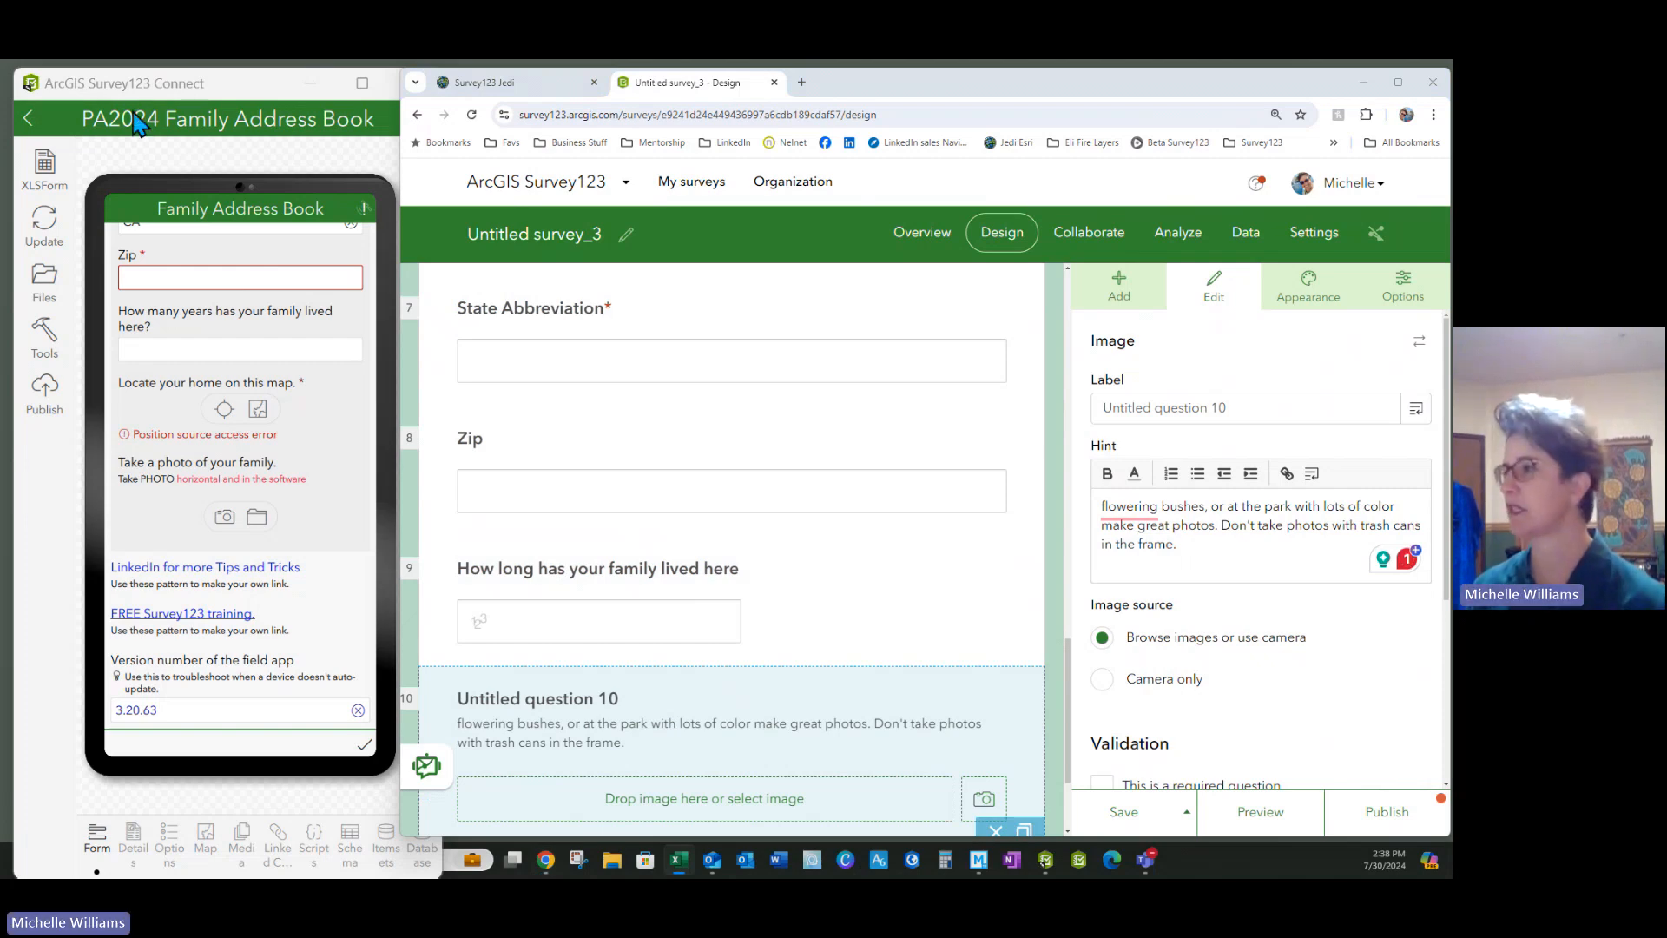
Paste the photo prompt as the label, changing 'this' to 'your'
{"action": "left_click_drag", "start_coordinate": [1232, 408], "coordinate": [1084, 419]}
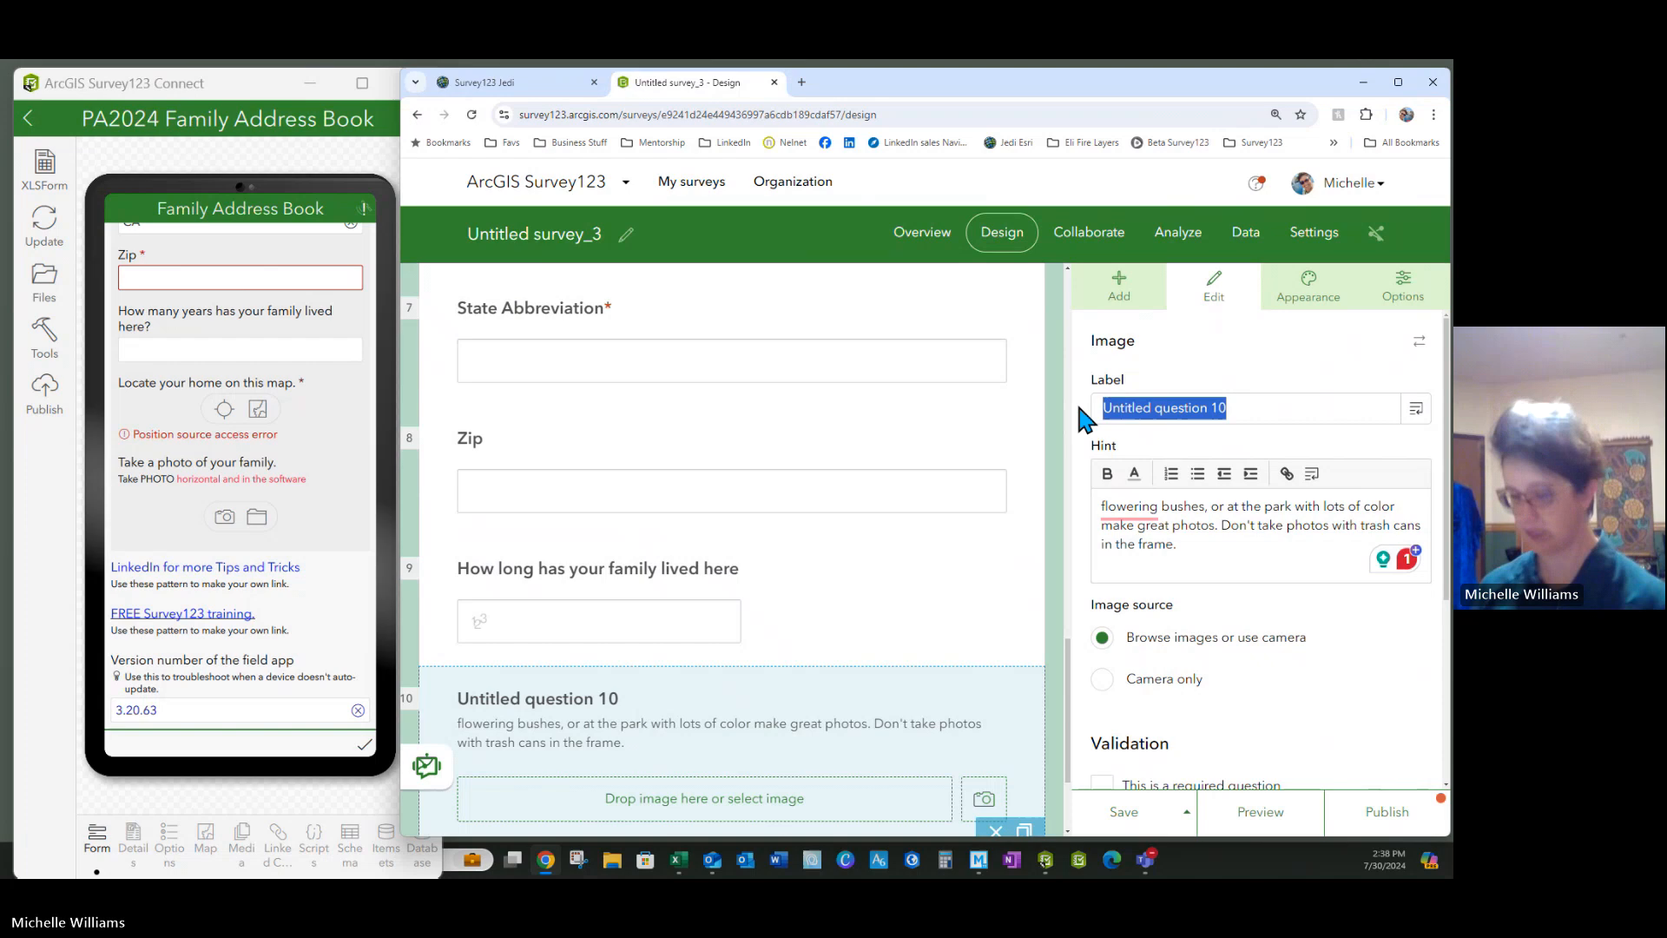
{"action": "type", "text": "Take a nice vertical photo of this family member"}
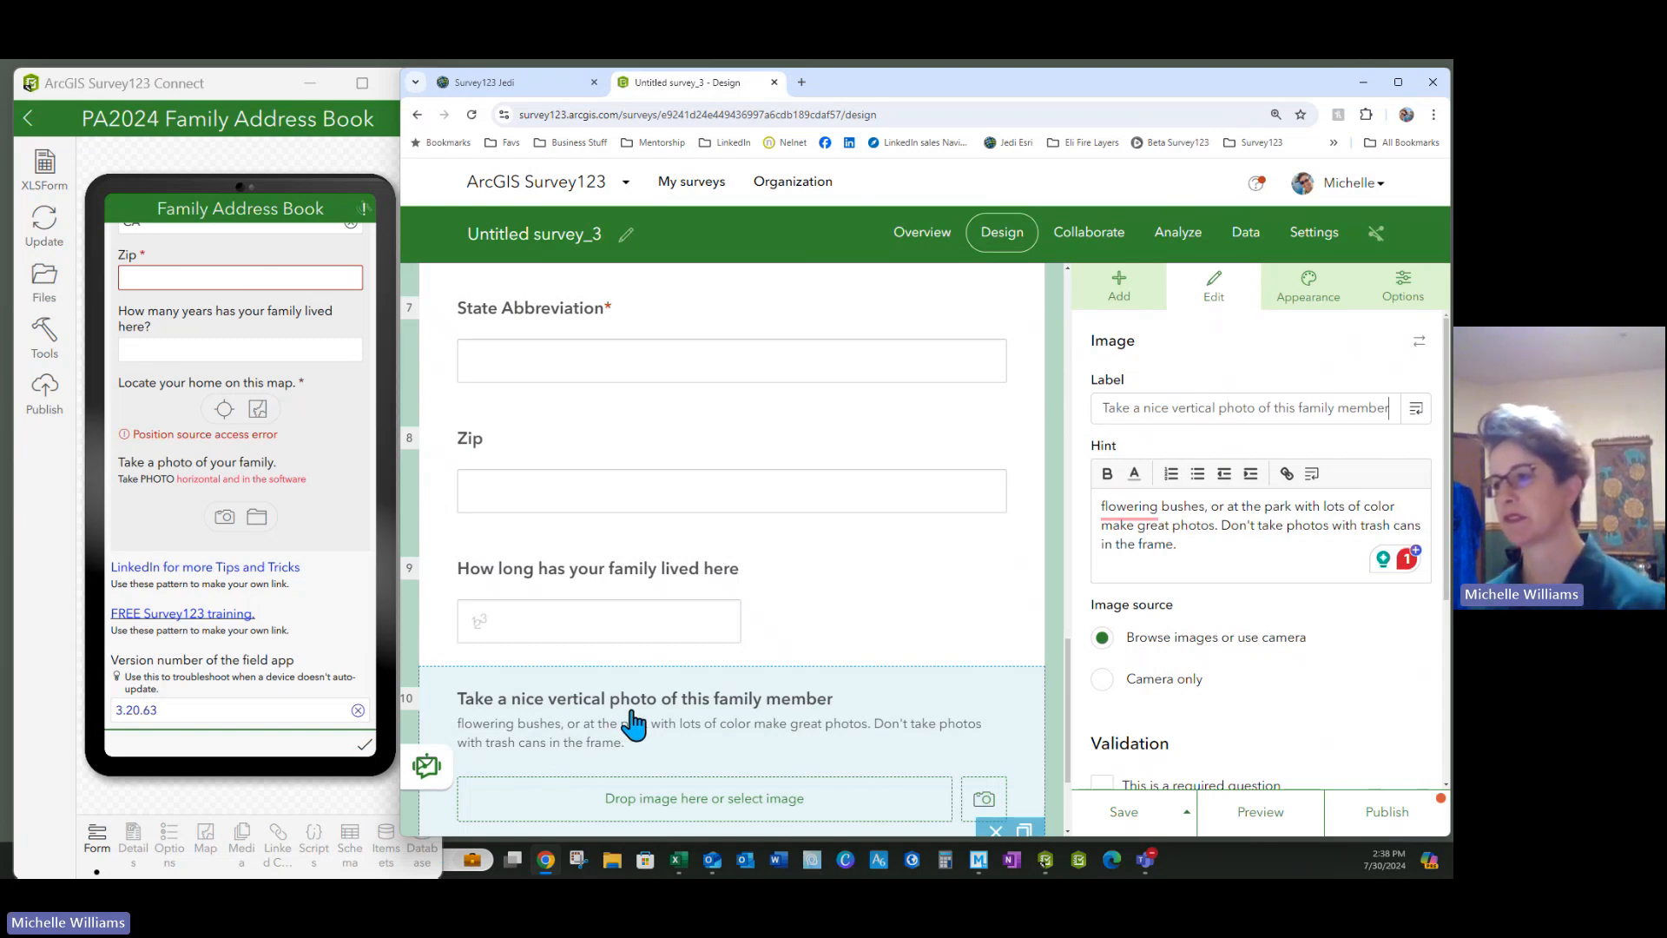
{"action": "left_click", "coordinate": [1297, 402]}
{"action": "key", "text": "BackSpace"}
{"action": "key", "text": "BackSpace"}
{"action": "key", "text": "BackSpace"}
{"action": "key", "text": "BackSpace"}
{"action": "key", "text": "BackSpace"}
{"action": "type", "text": "you"}
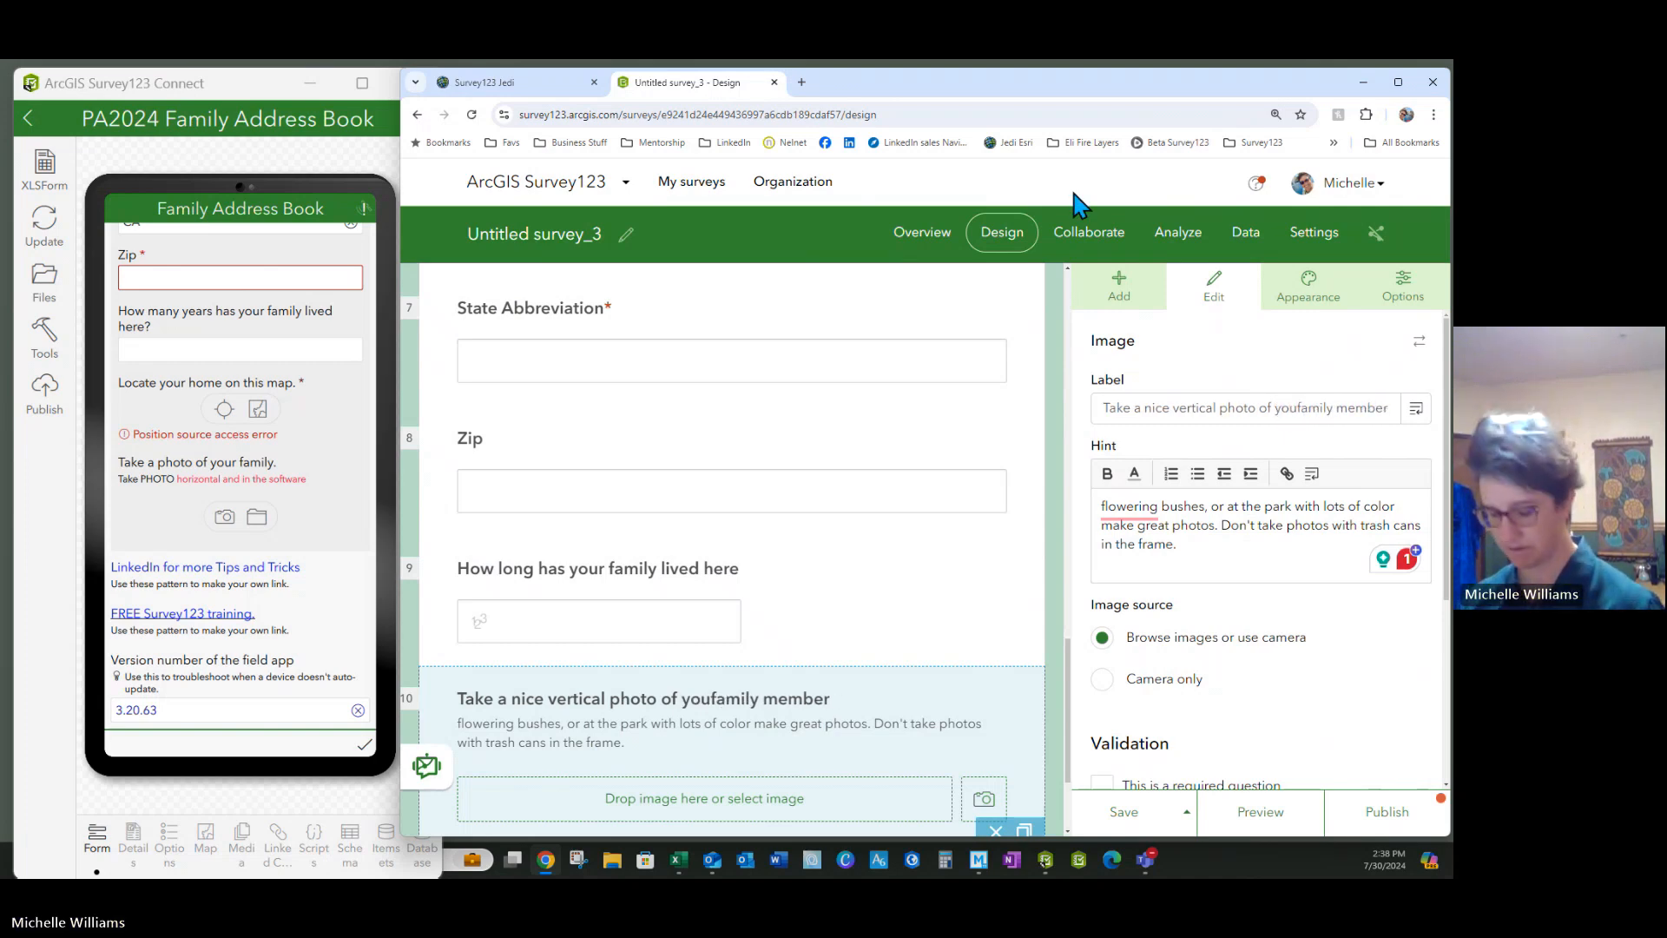
{"action": "type", "text": "r"}
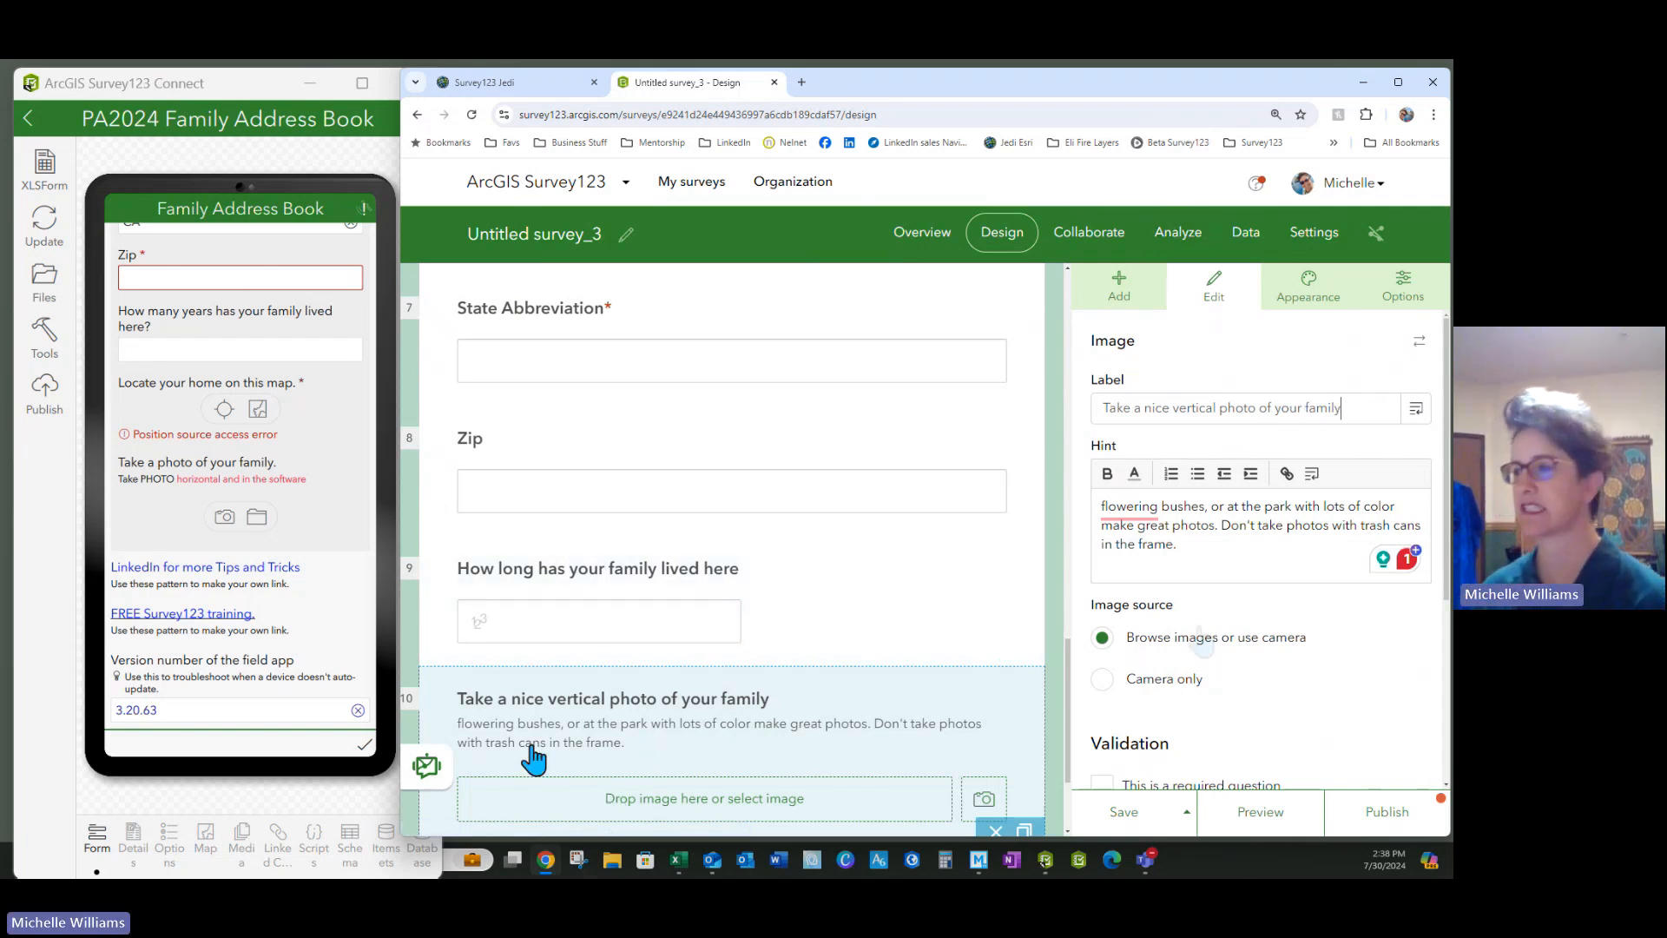
Fix the hint: capitalize 'Flowering', drop the comma after bushes, change 'at' to 'going to'
{"action": "left_click", "coordinate": [1138, 506]}
{"action": "left_click", "coordinate": [1138, 566]}
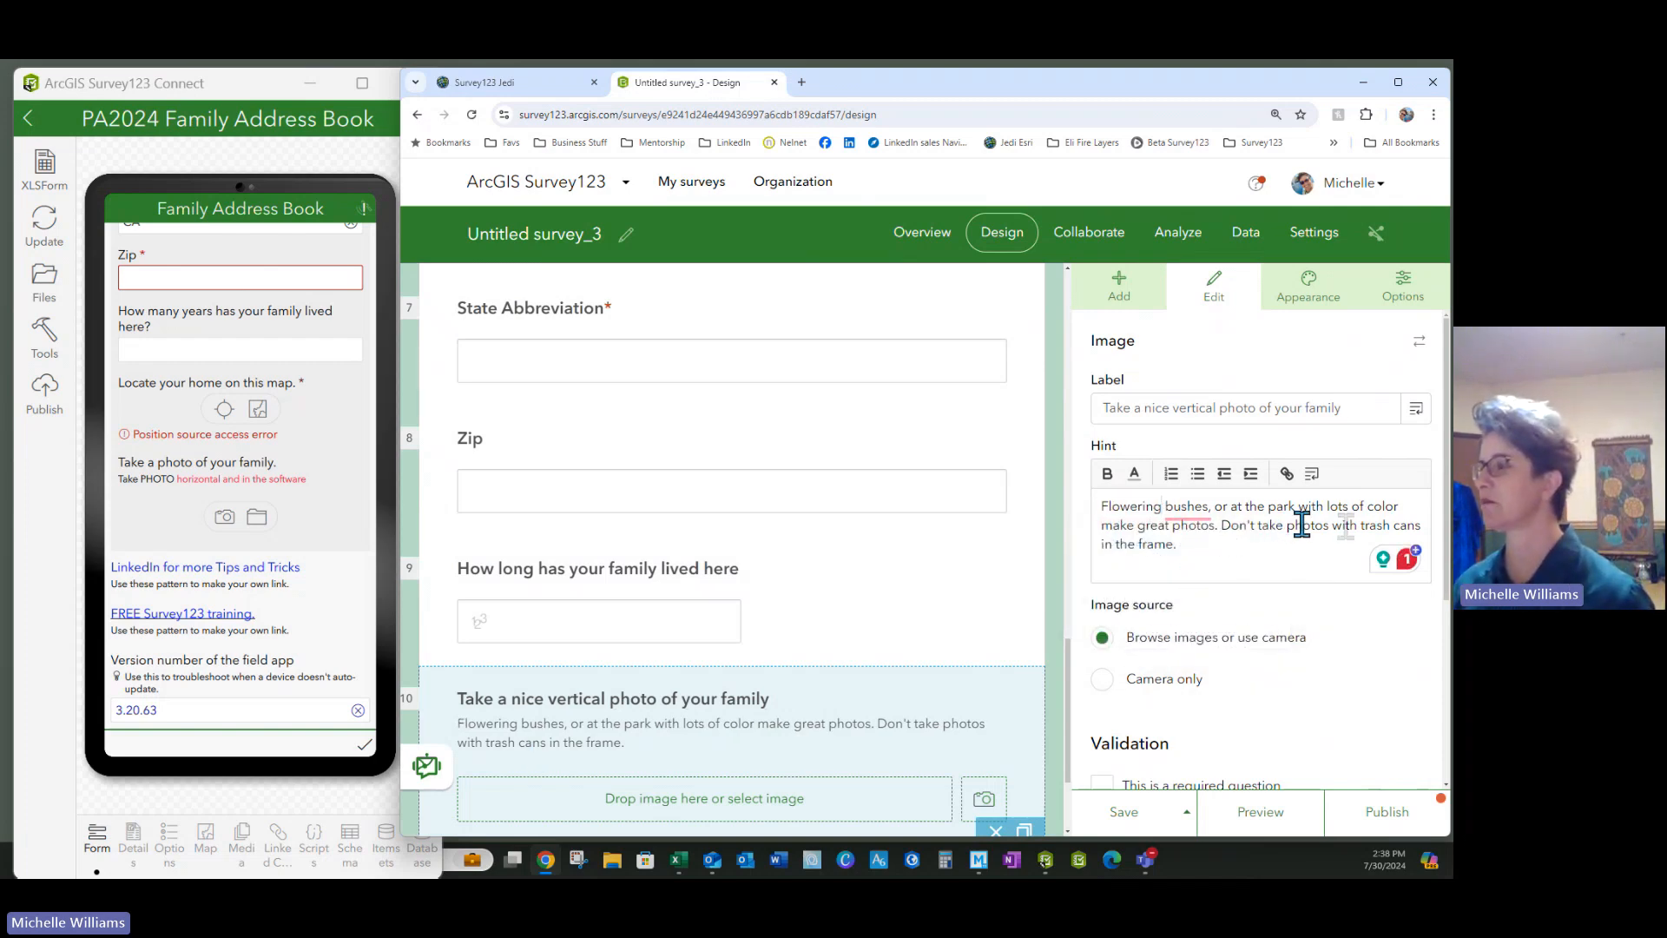
{"action": "left_click", "coordinate": [1164, 508]}
{"action": "left_click", "coordinate": [1188, 550]}
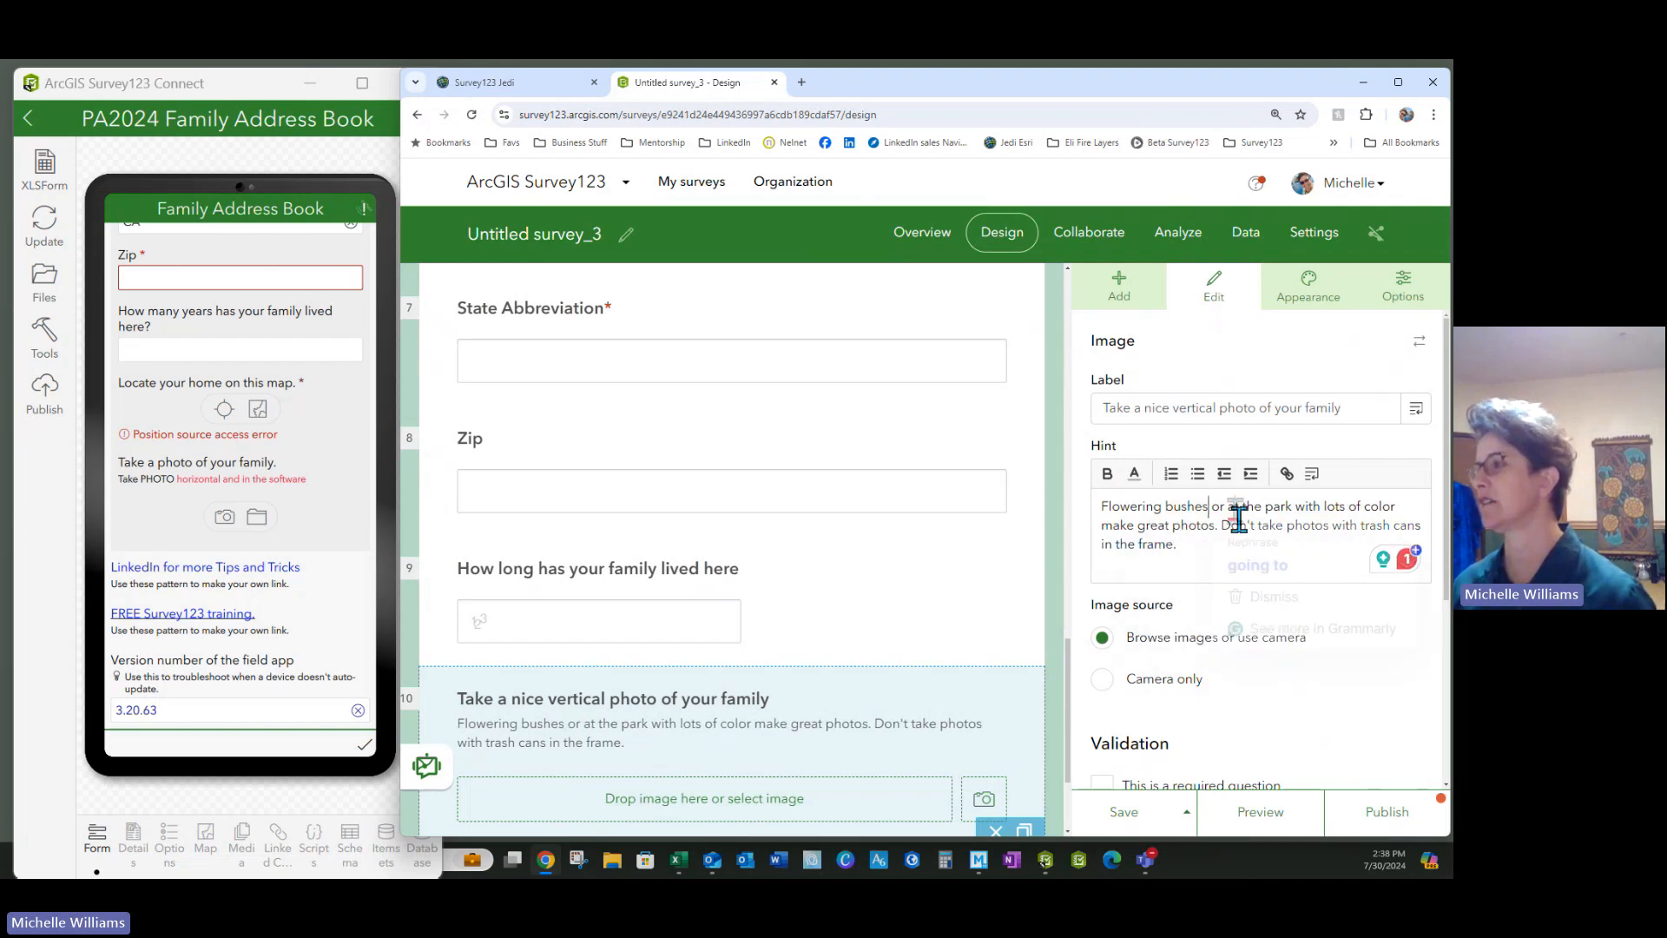
{"action": "mouse_move", "coordinate": [1236, 511]}
{"action": "left_click", "coordinate": [1305, 507]}
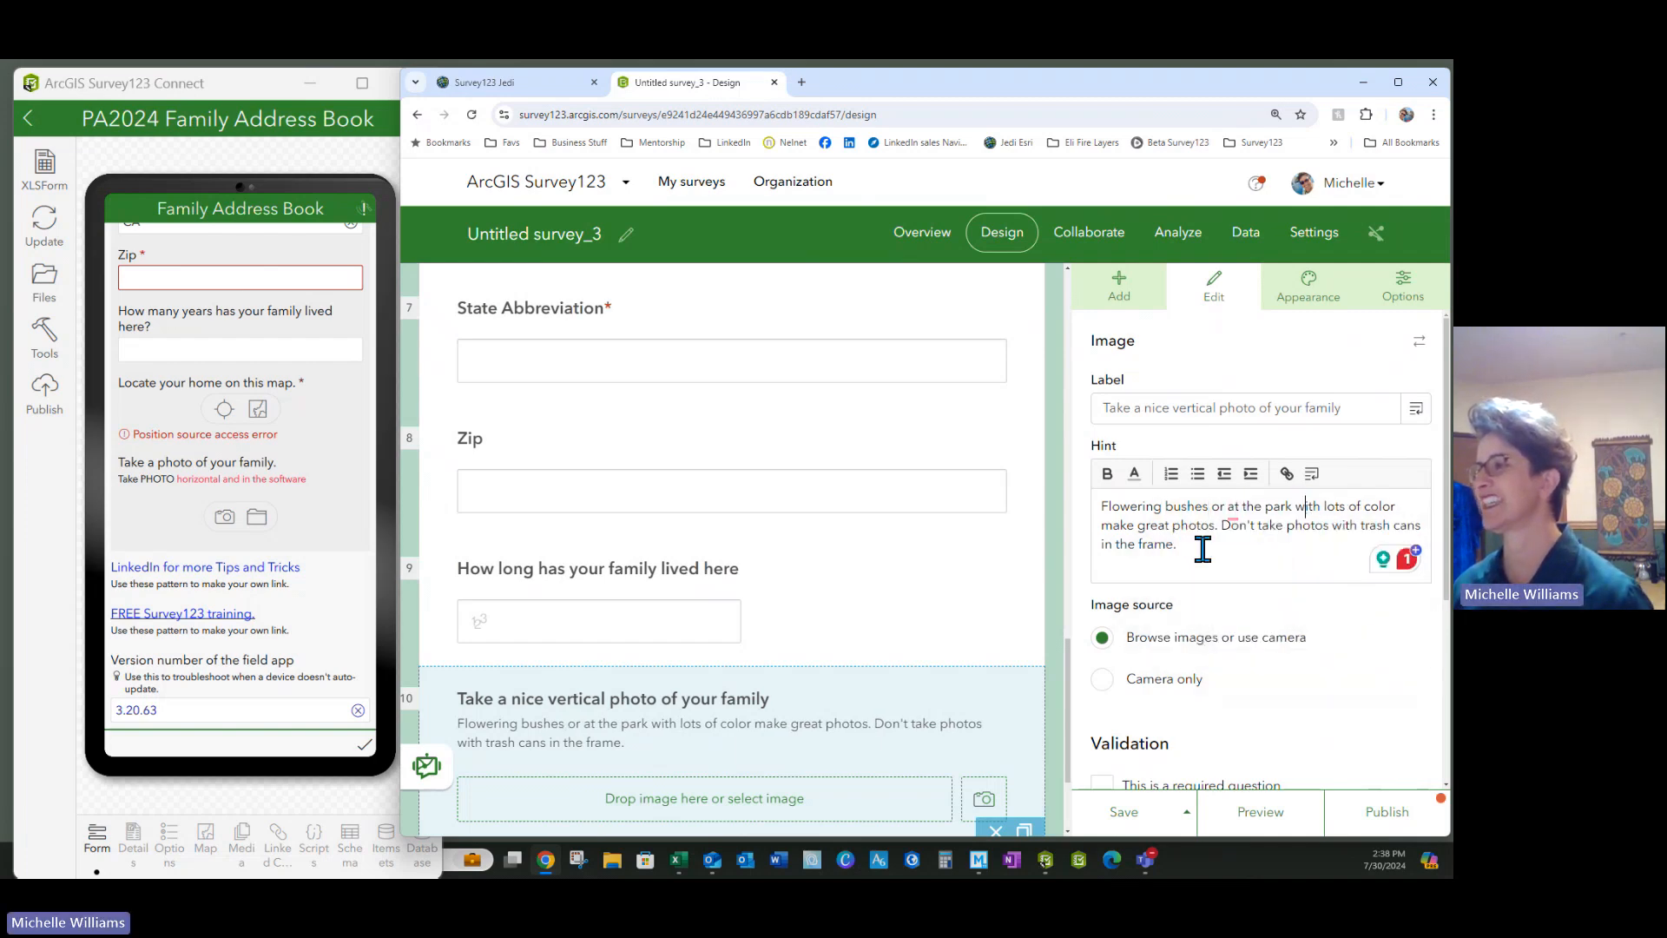
{"action": "mouse_move", "coordinate": [1231, 514]}
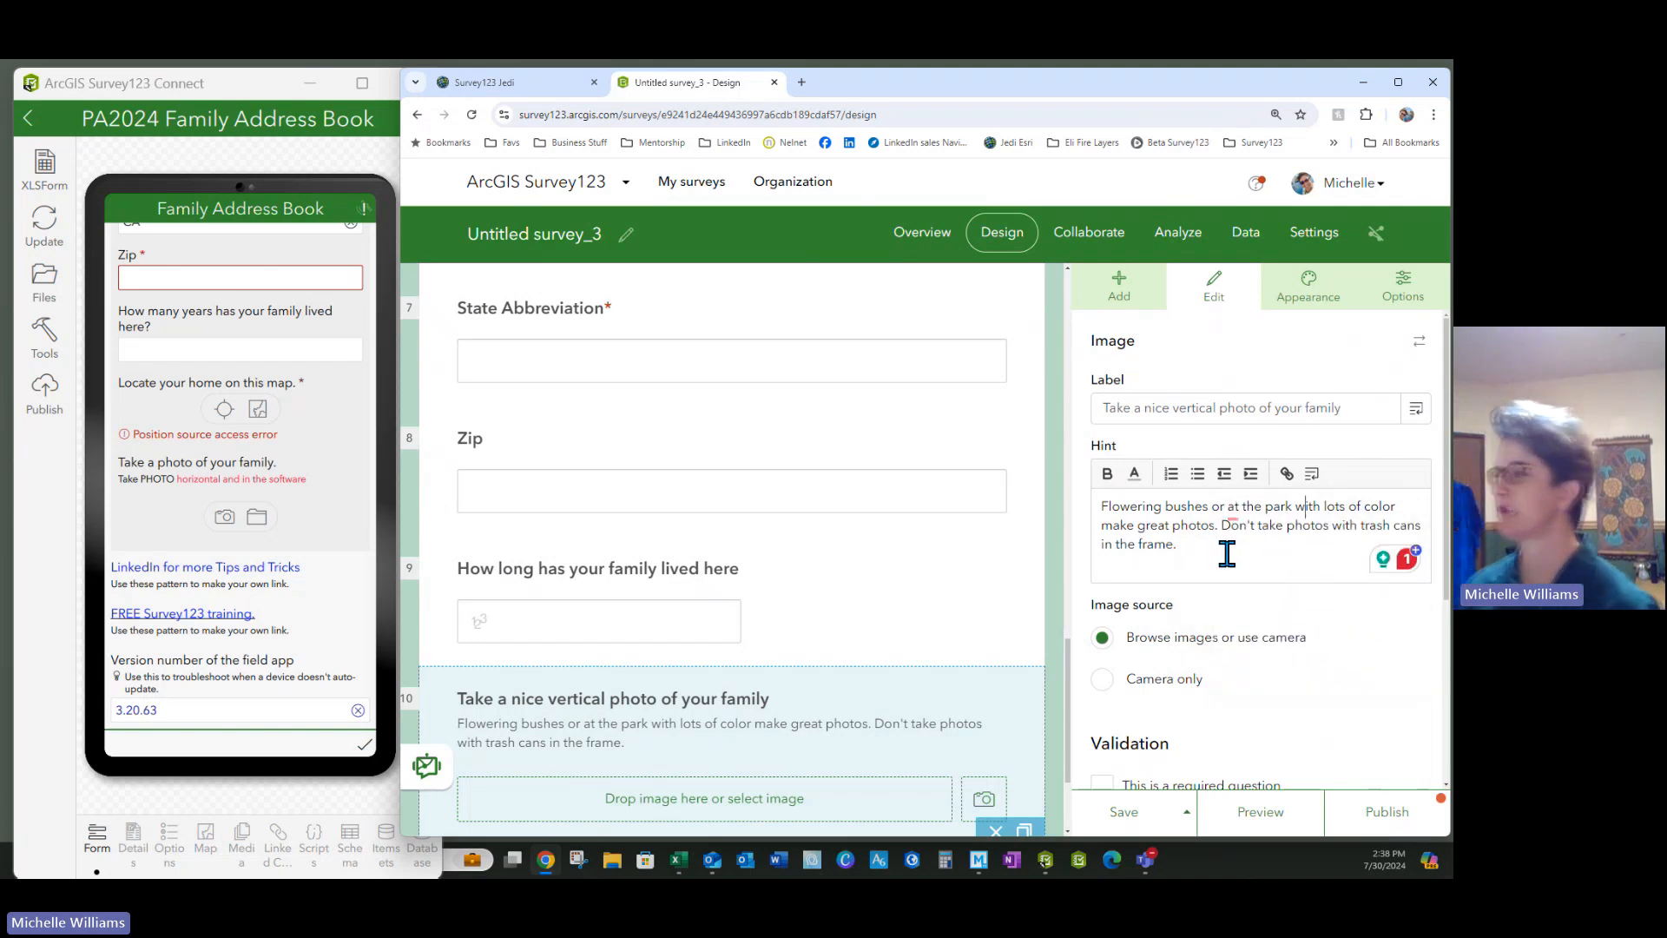
{"action": "left_click", "coordinate": [1236, 506]}
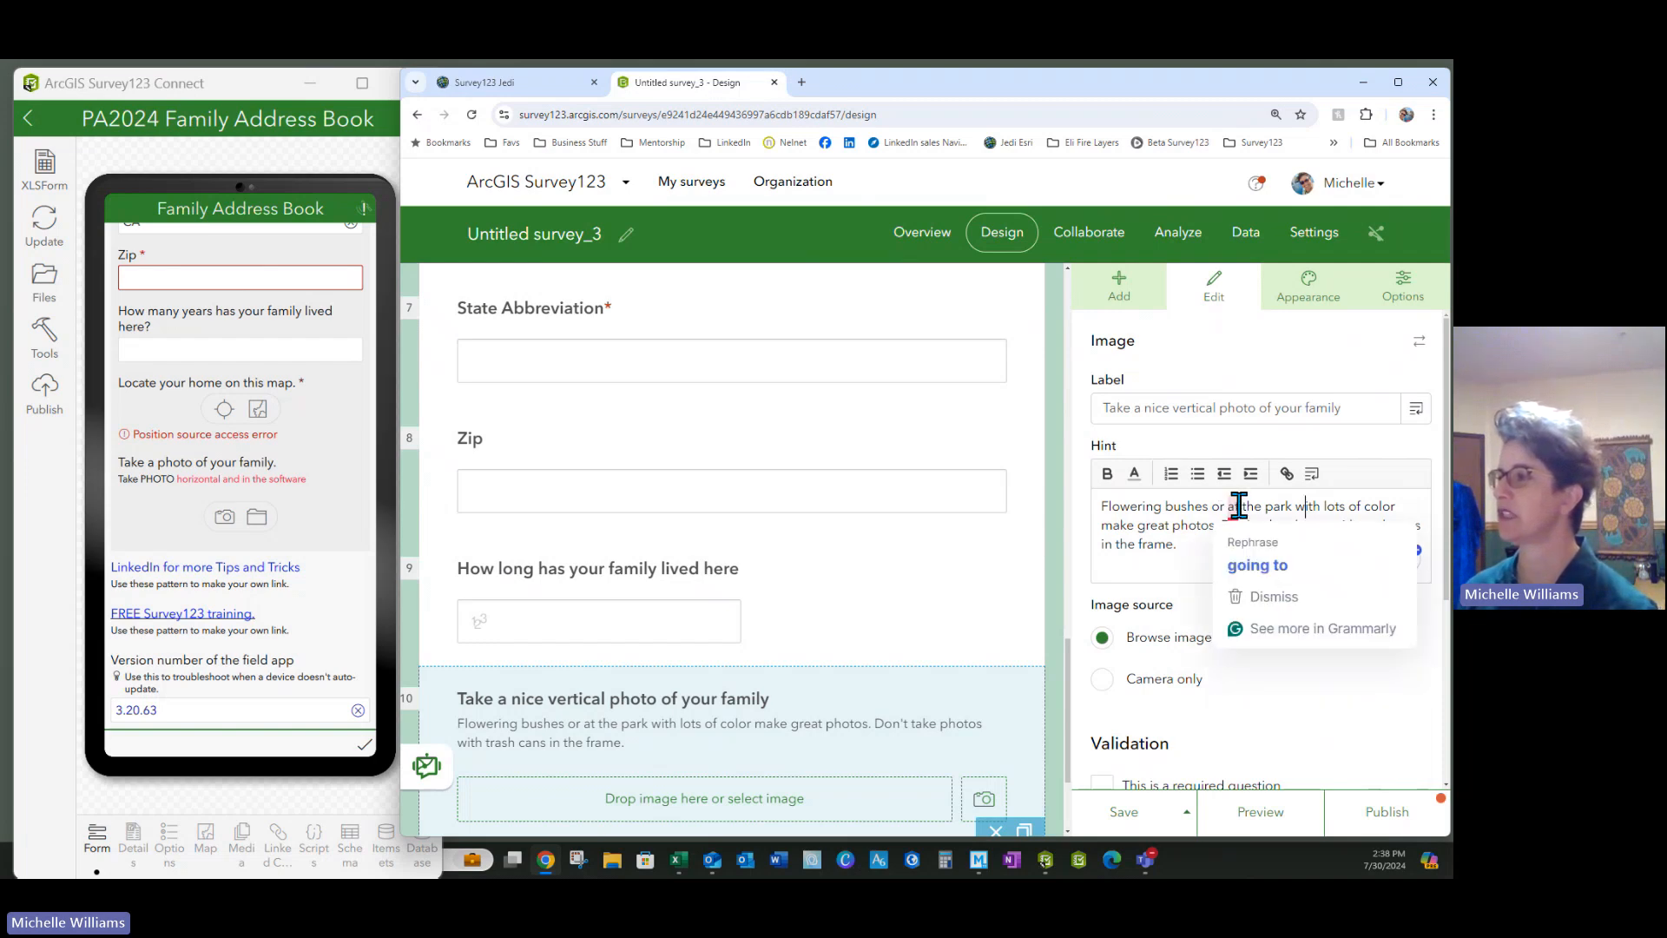
{"action": "mouse_move", "coordinate": [1222, 513]}
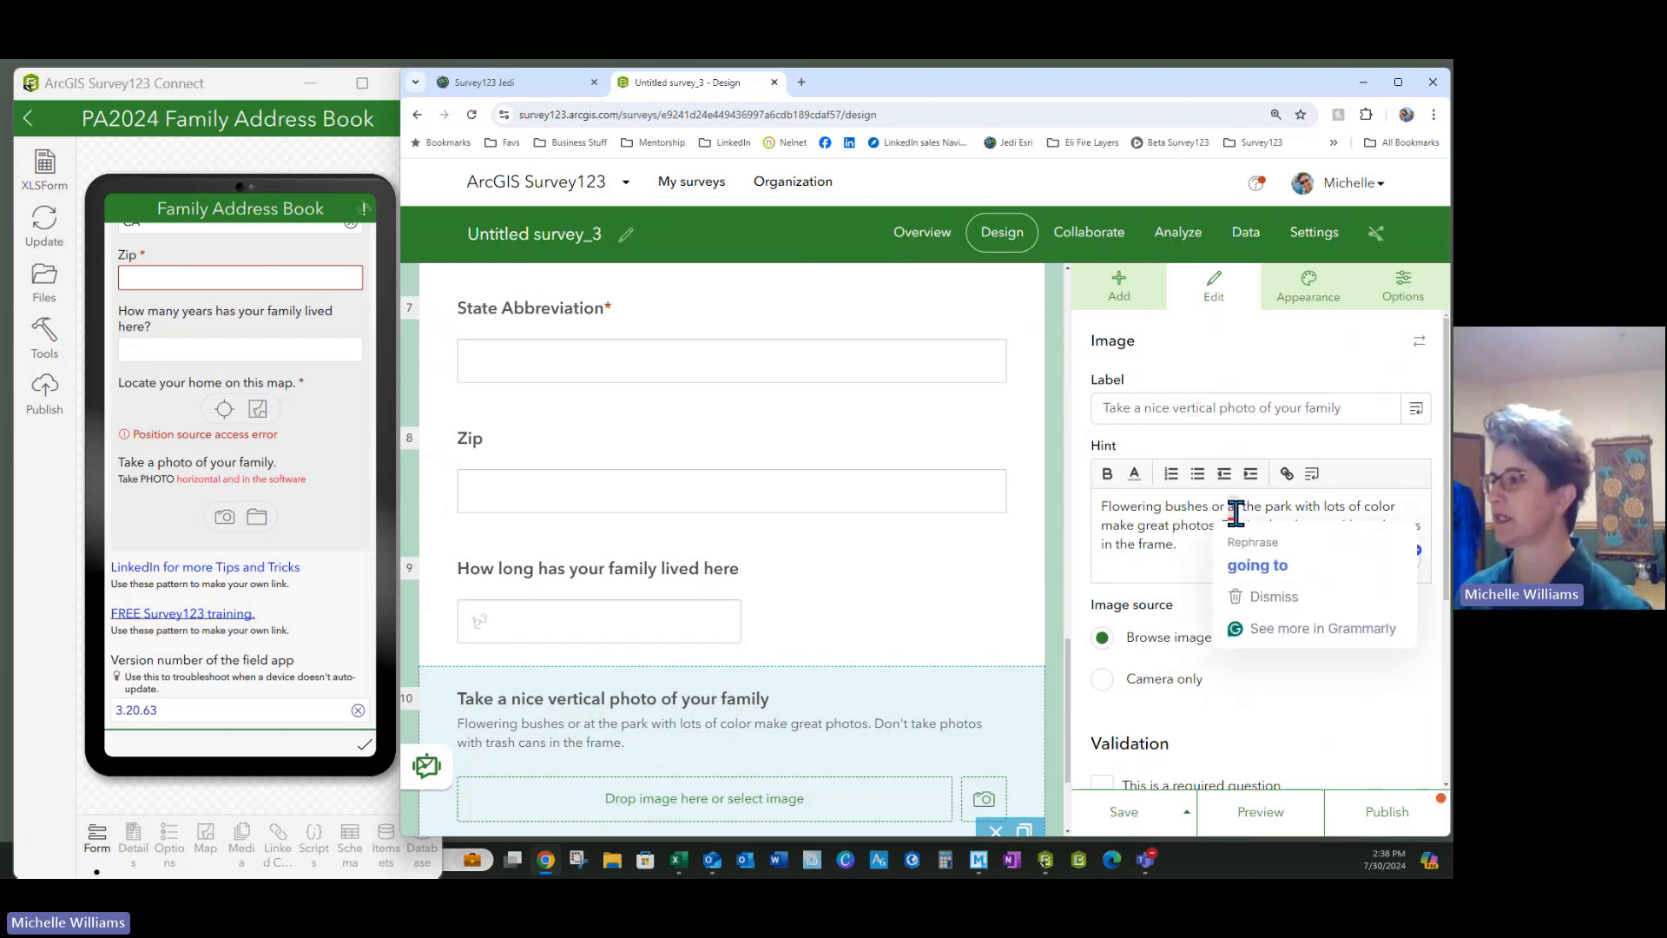
{"action": "left_click", "coordinate": [1254, 567]}
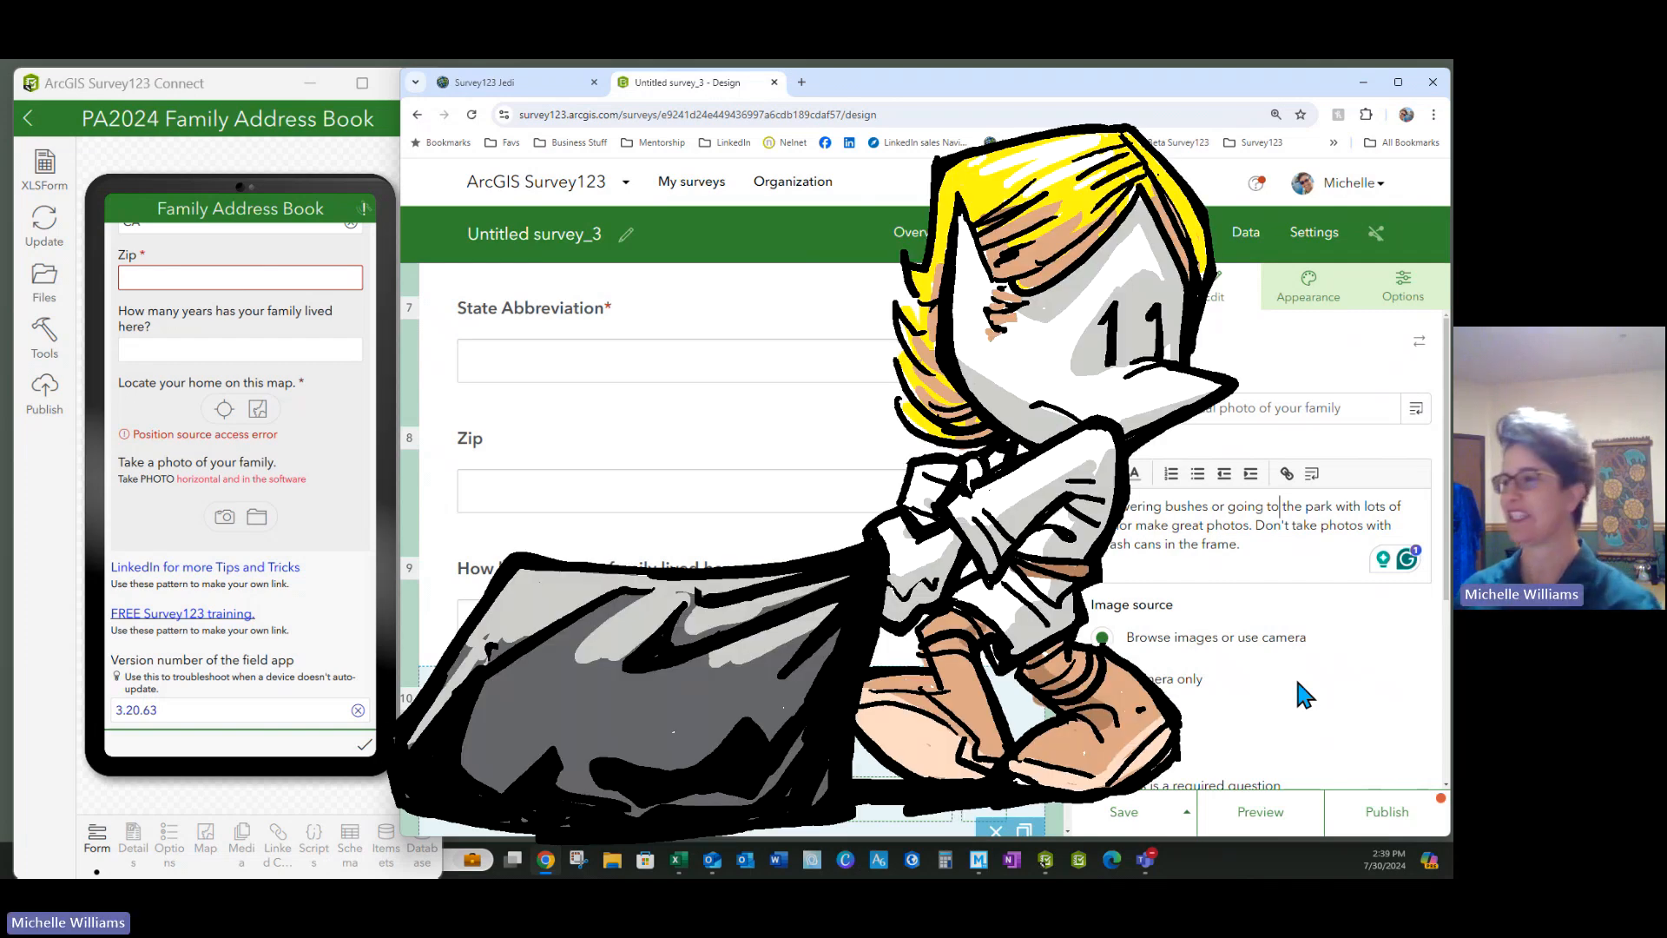
Save the survey, check Collaborate, save again and launch the preview
{"action": "scroll", "coordinate": [1296, 703], "scroll_direction": "down", "scroll_amount": 3}
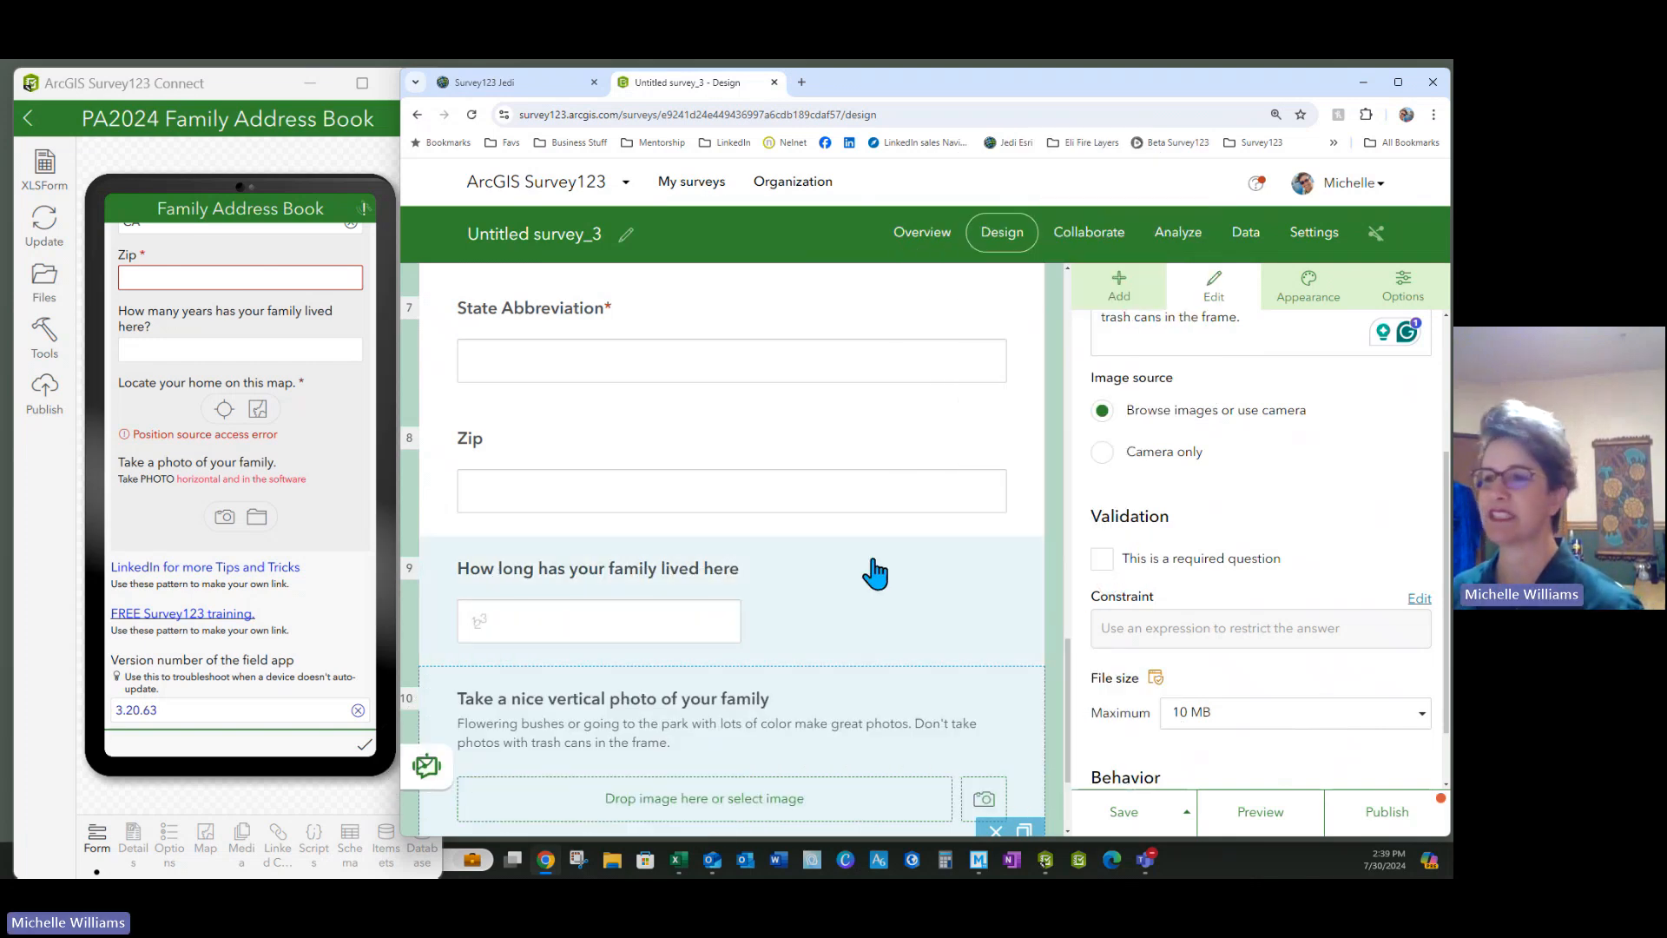
{"action": "left_click", "coordinate": [1126, 821]}
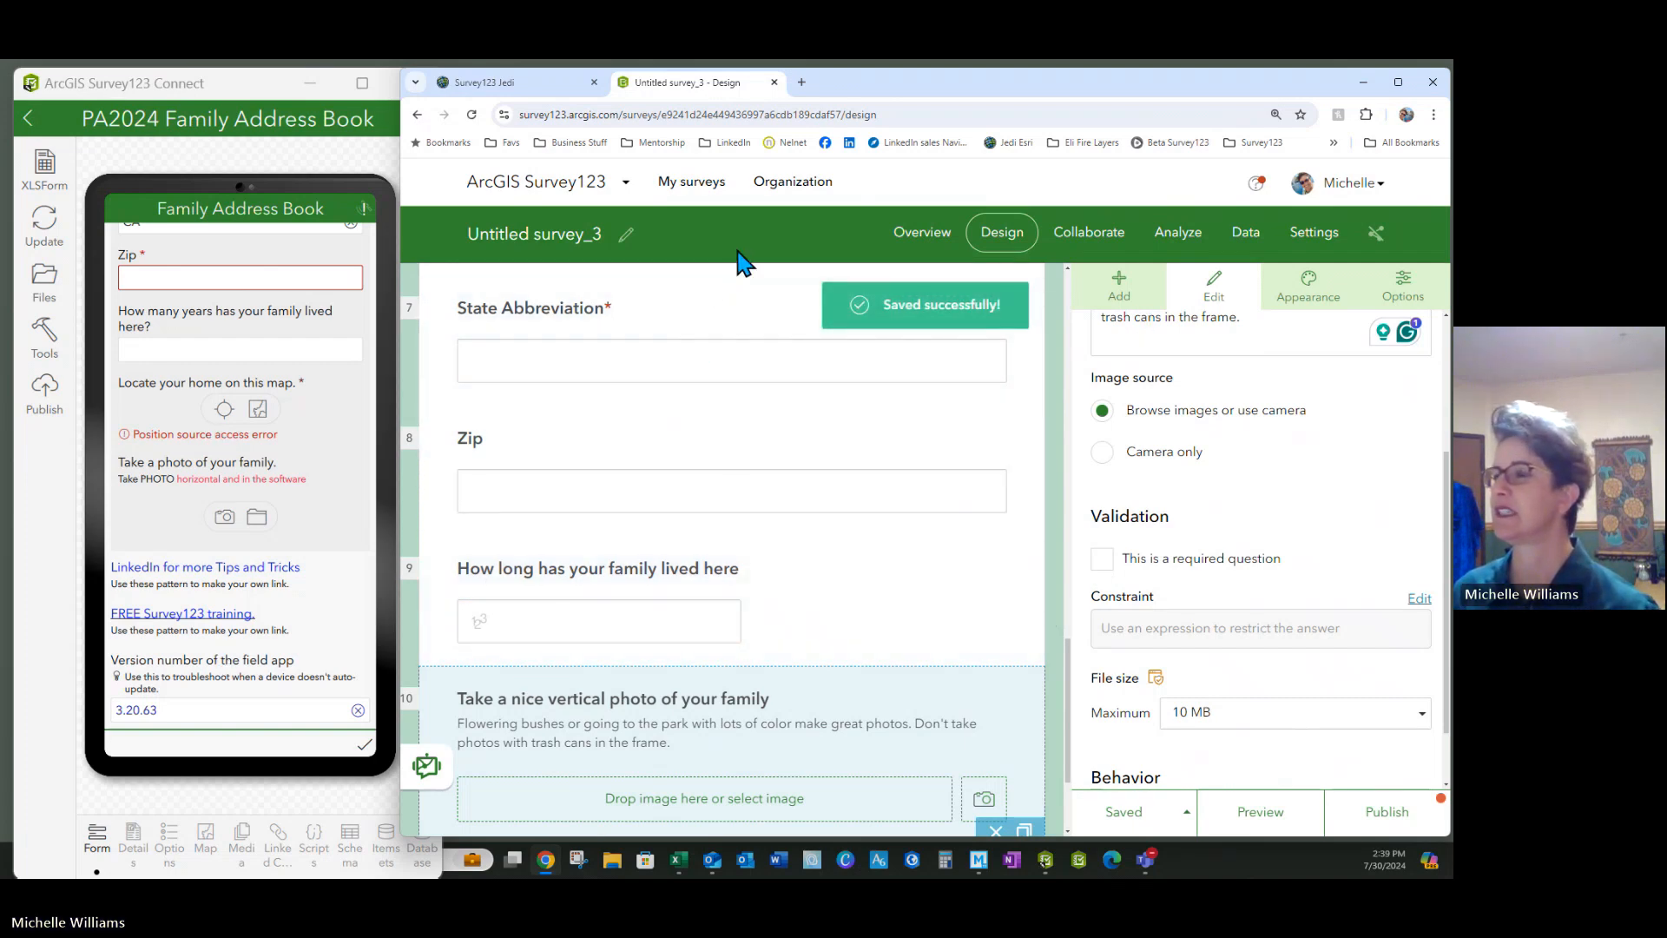
{"action": "left_click", "coordinate": [1092, 245]}
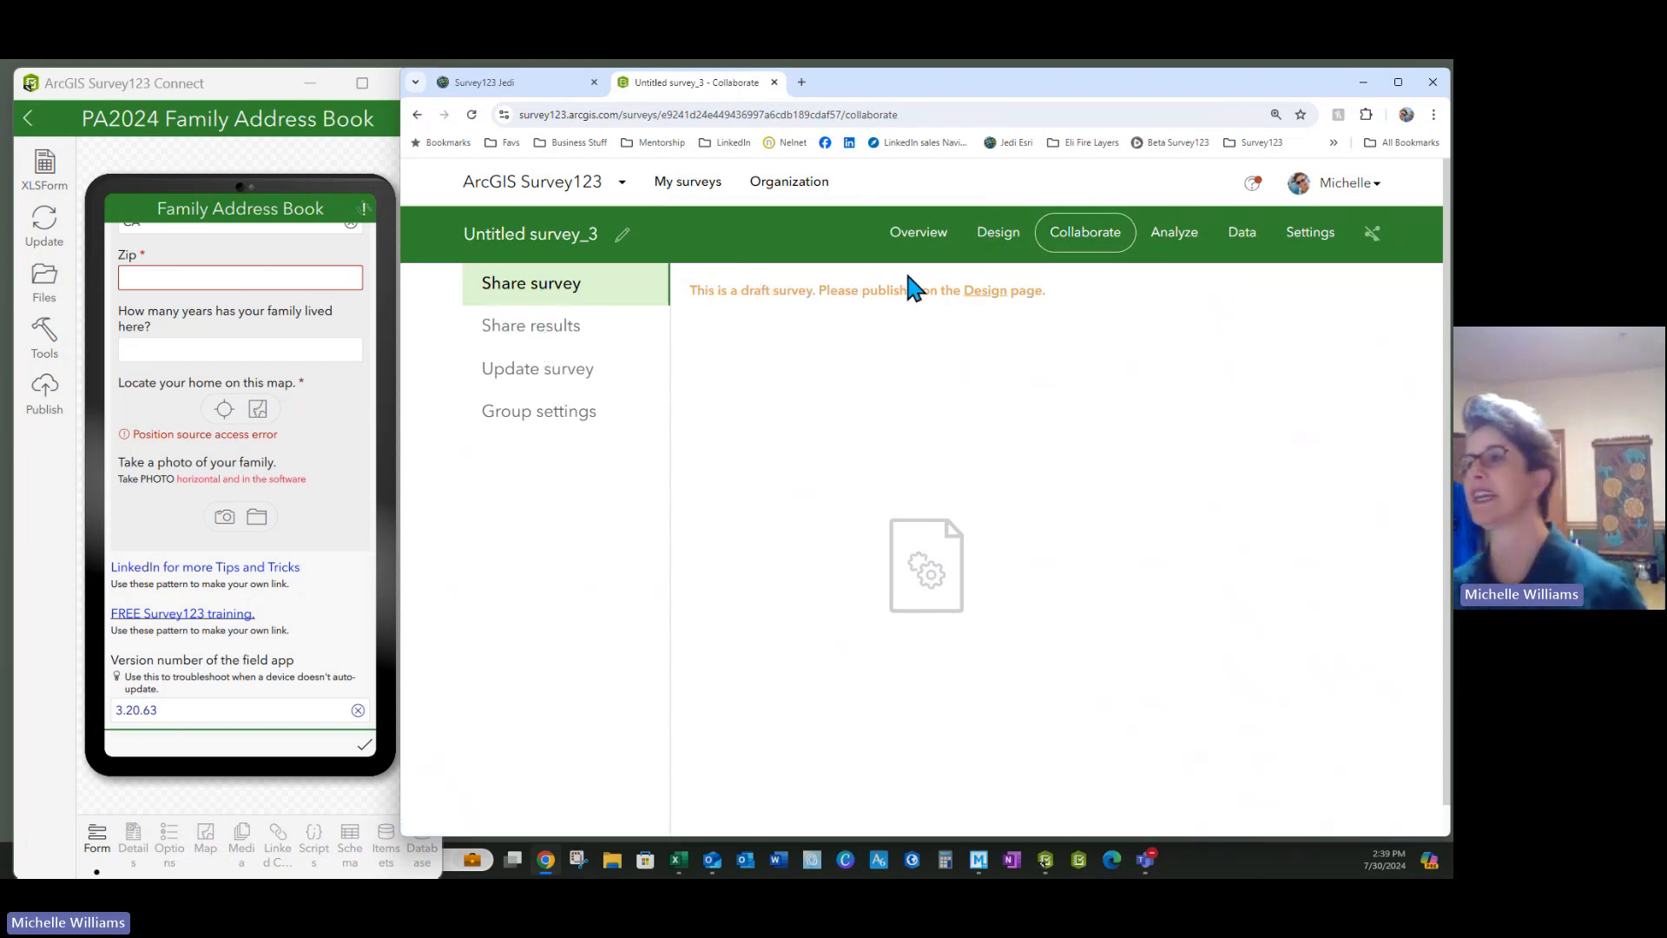
{"action": "left_click", "coordinate": [998, 232]}
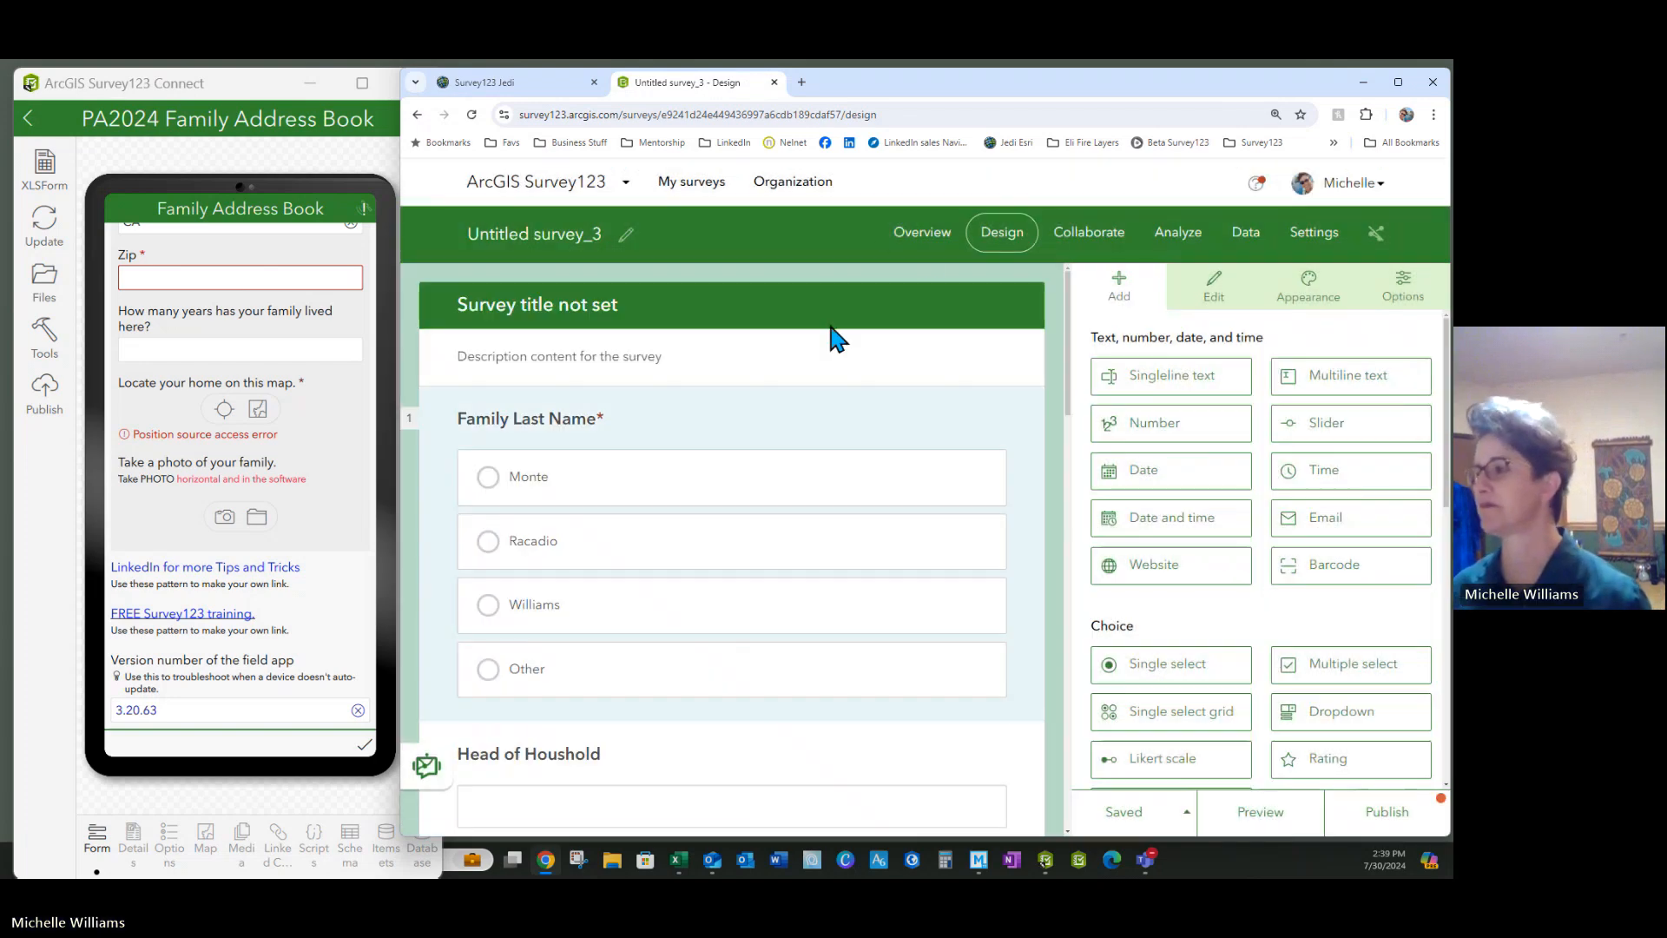
{"action": "left_click", "coordinate": [1124, 816]}
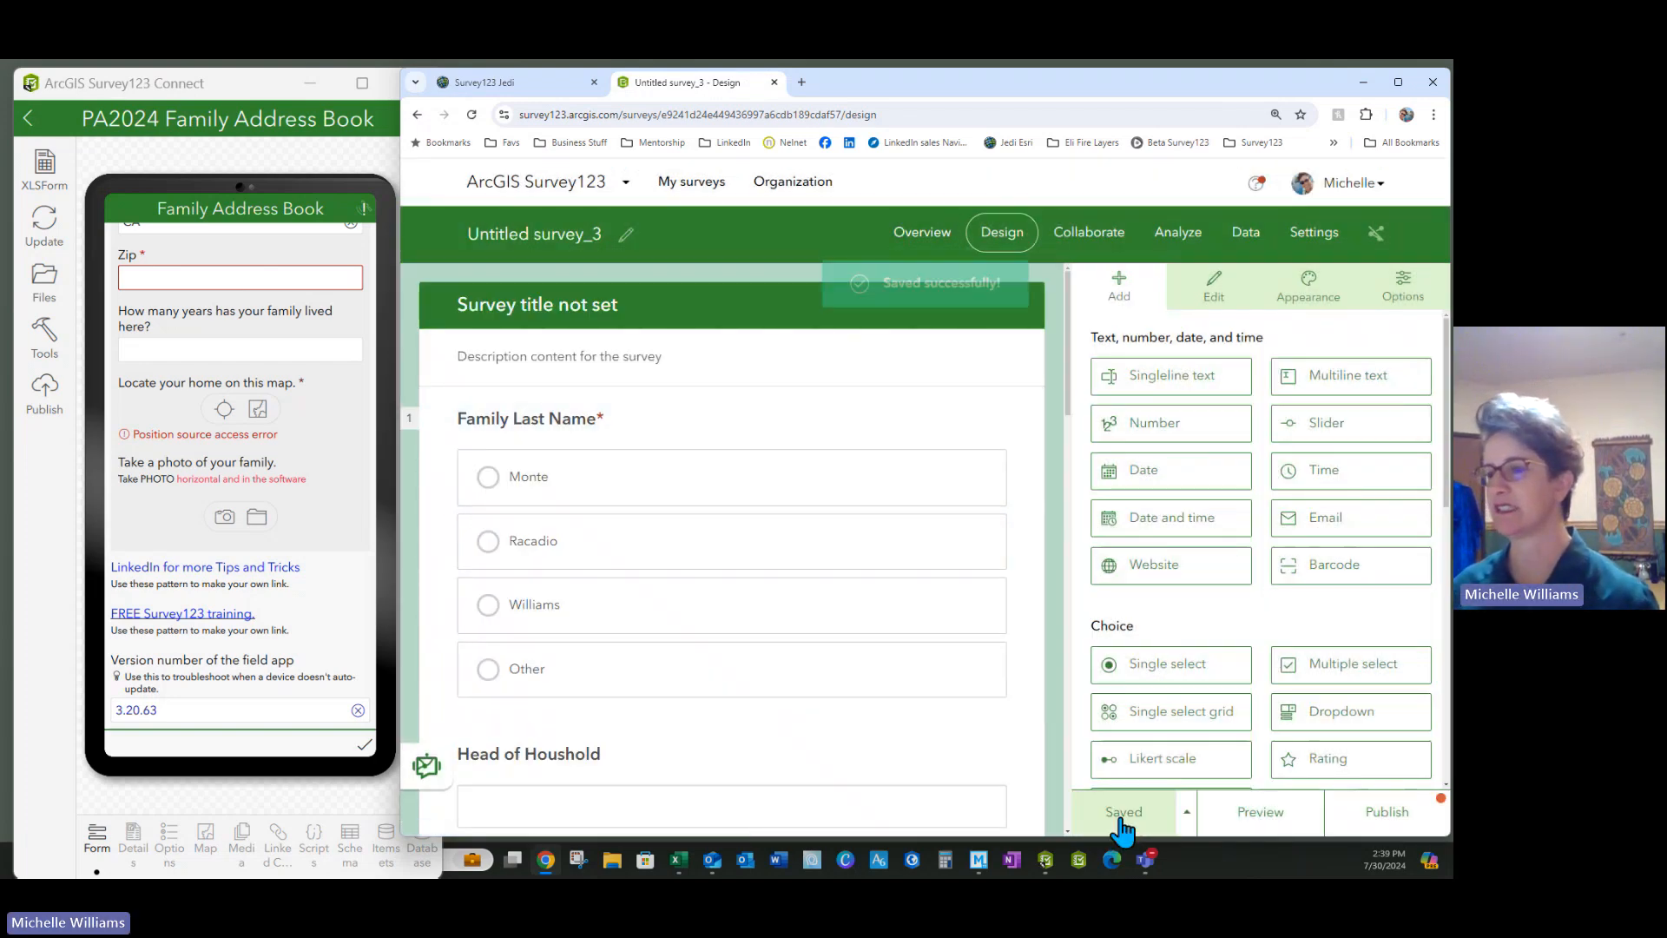
{"action": "left_click", "coordinate": [1259, 820]}
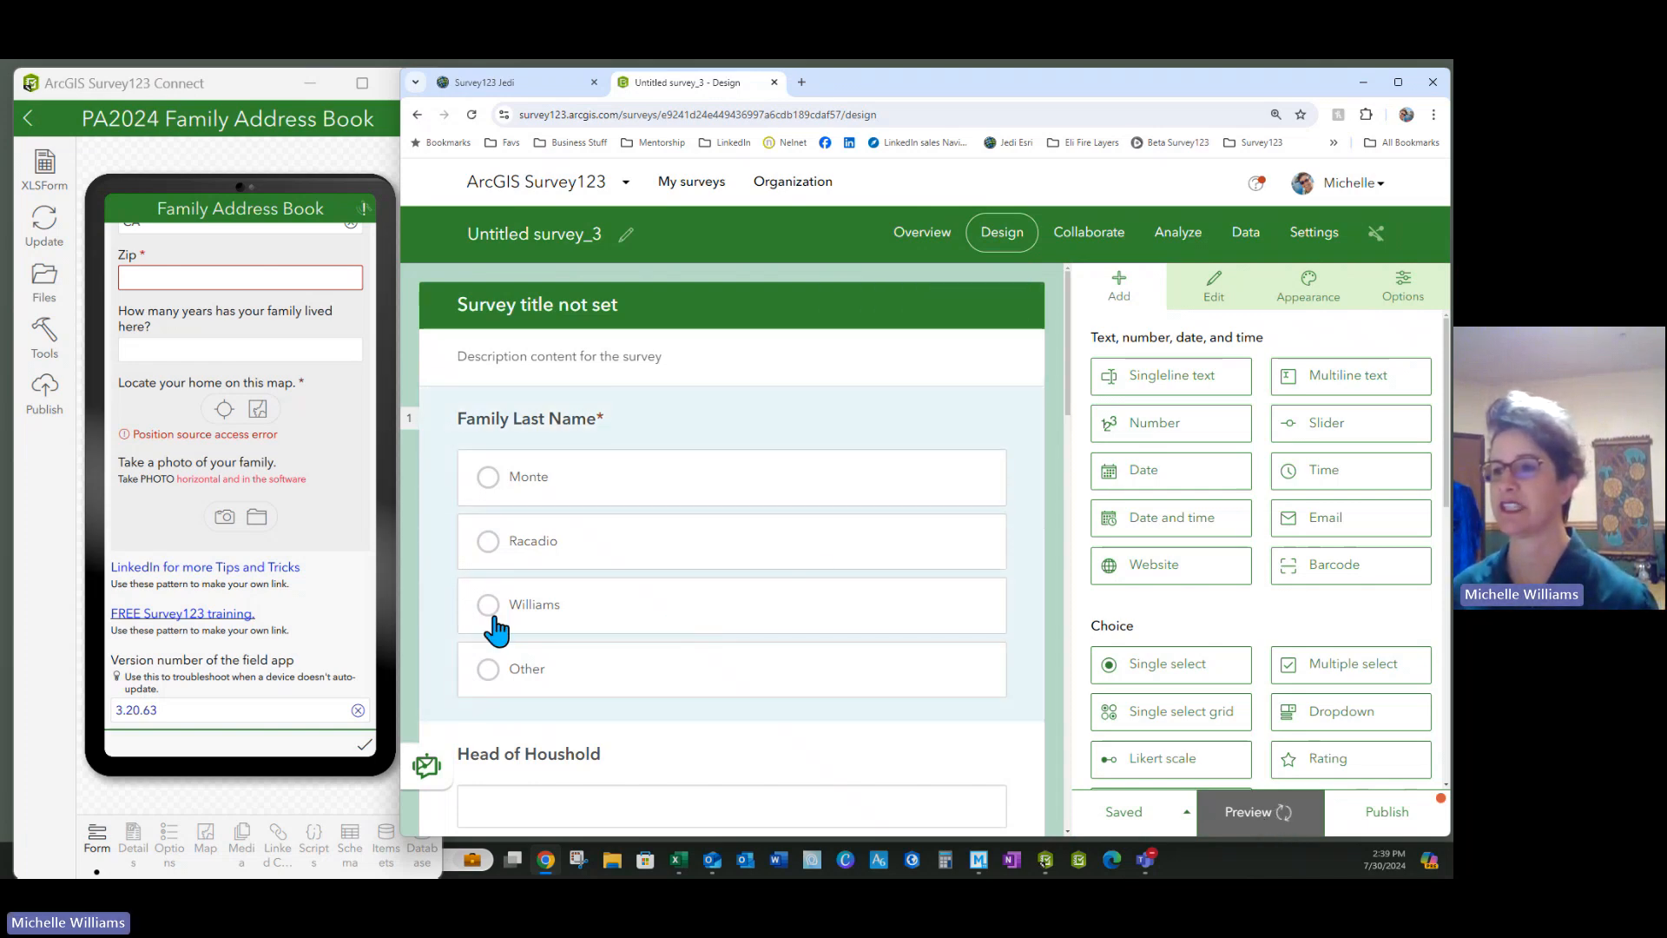
Answer Family Last Name with Other and type test text in its box
{"action": "left_click", "coordinate": [488, 677]}
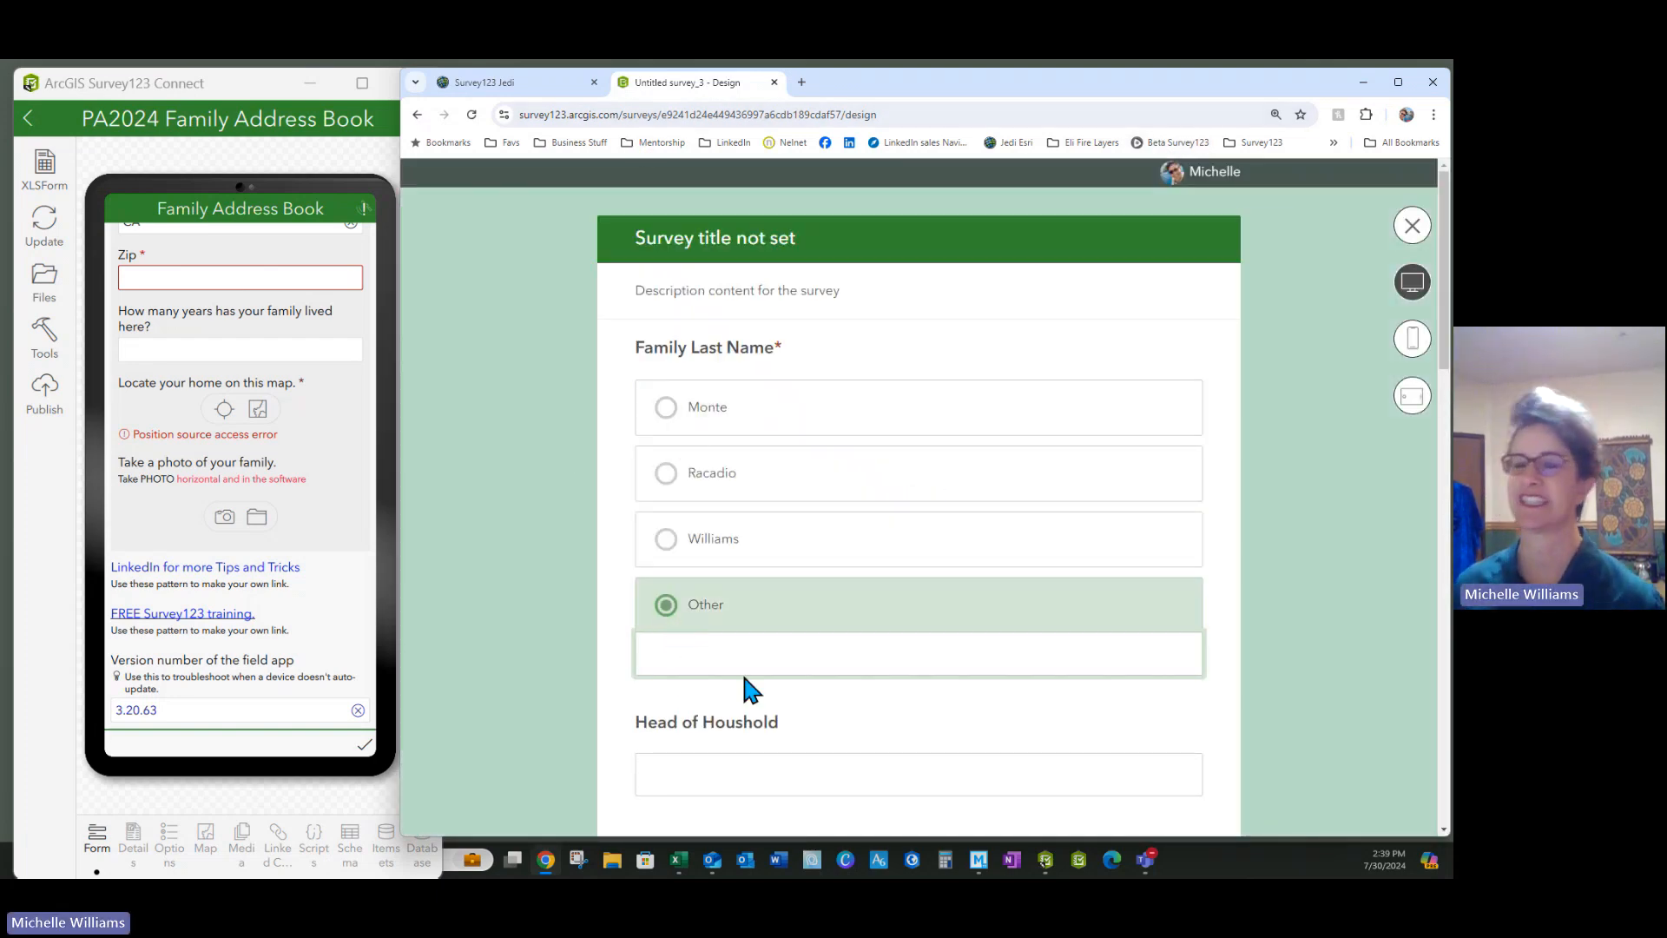
{"action": "type", "text": "kuhsfuydsiufysuiydsfuyuy"}
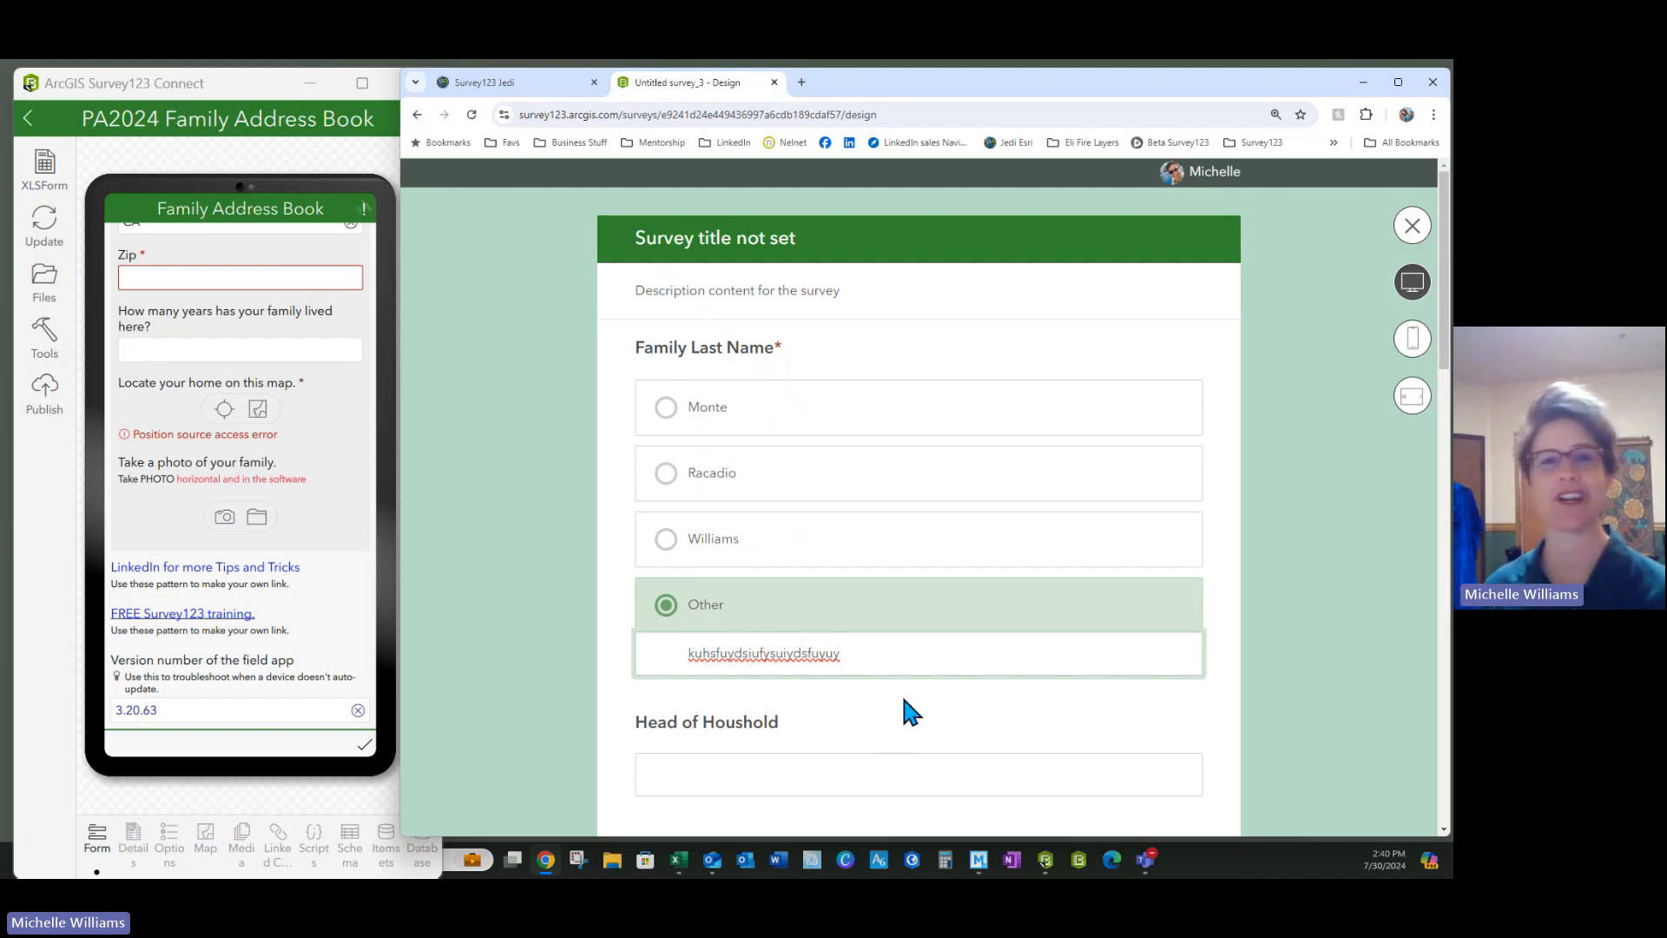
{"action": "scroll", "coordinate": [938, 716], "scroll_direction": "down", "scroll_amount": 3}
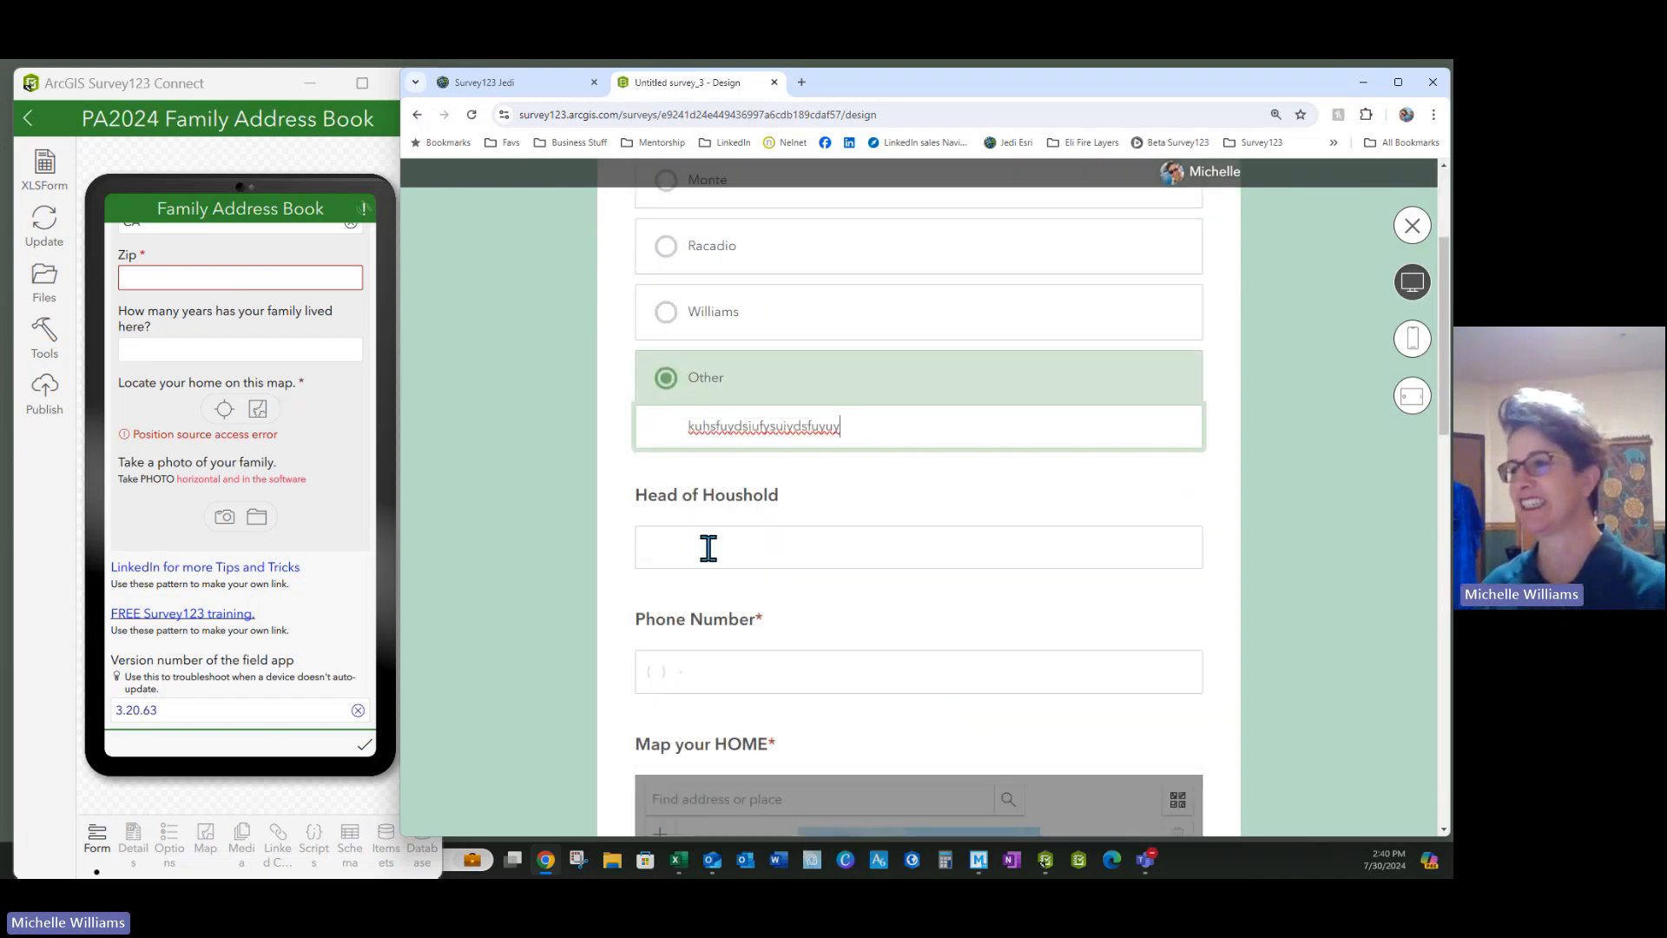
{"action": "scroll", "coordinate": [706, 547], "scroll_direction": "down", "scroll_amount": 4}
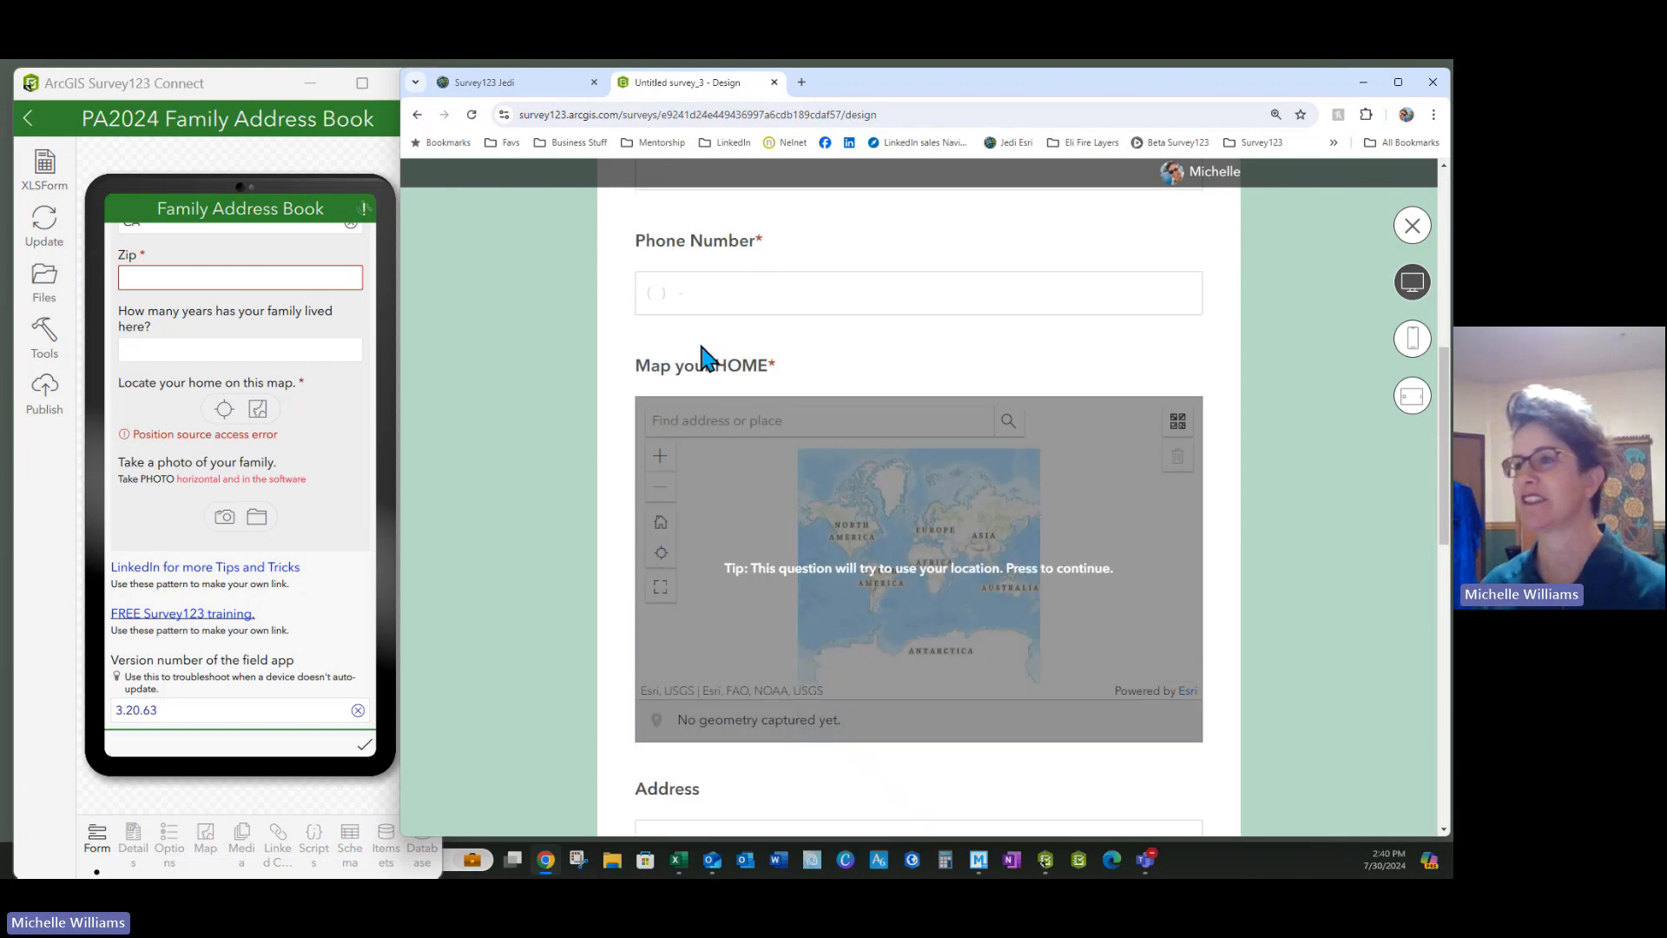
{"action": "left_click", "coordinate": [712, 291]}
{"action": "type", "text": "9999999999"}
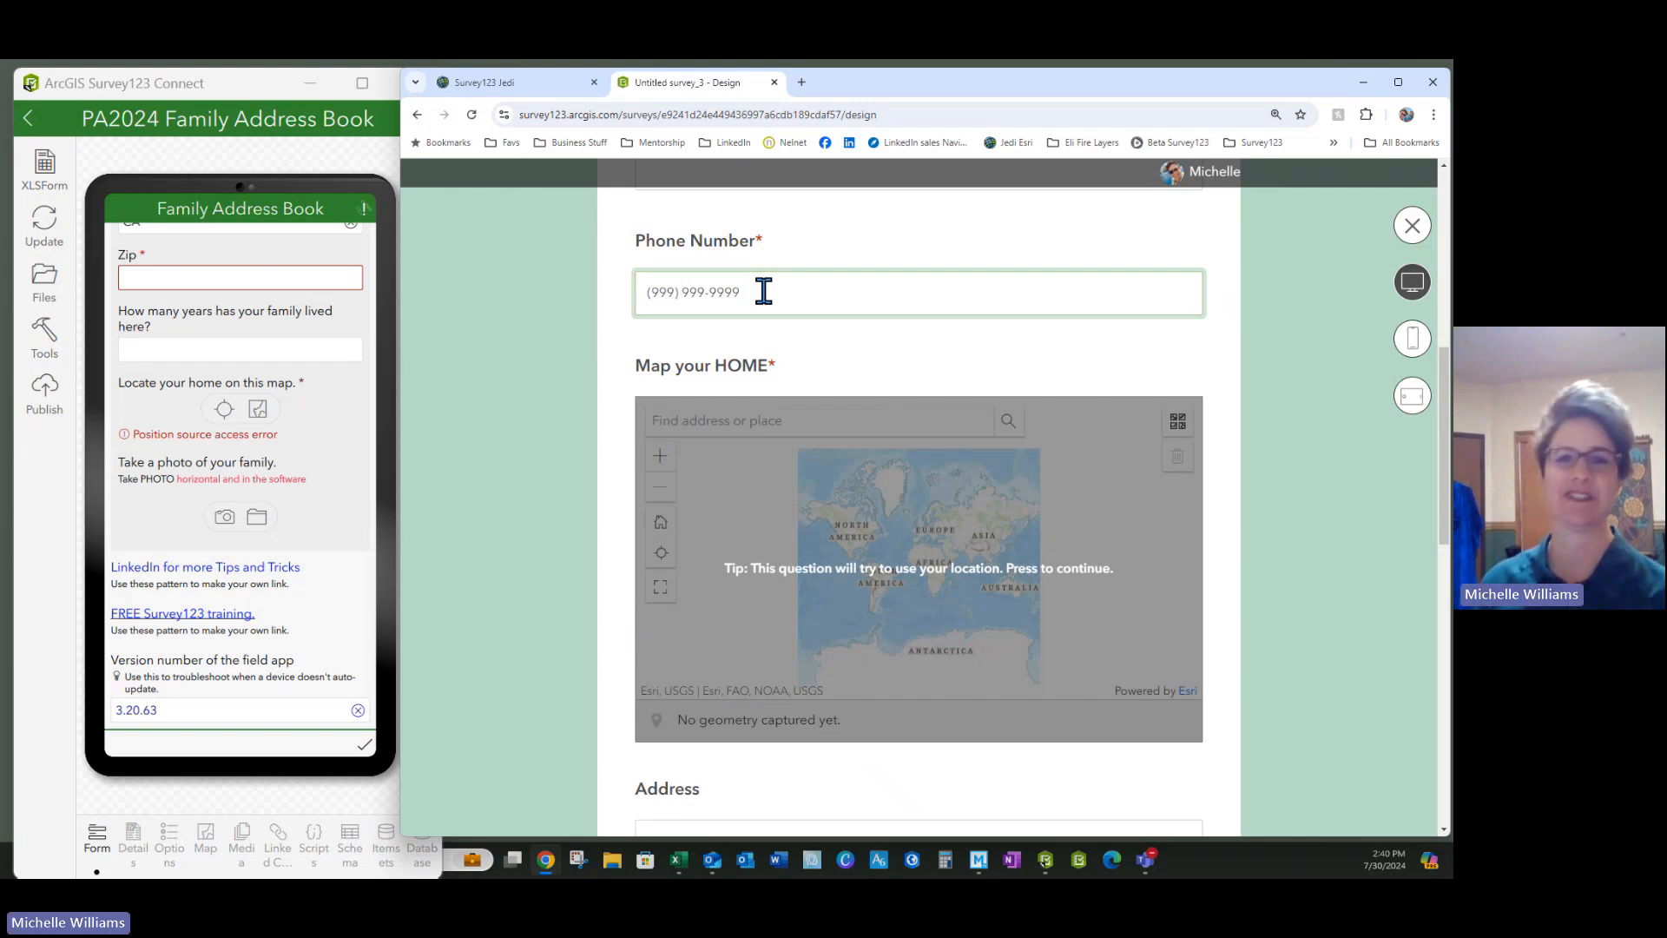
{"action": "key", "text": "BackSpace"}
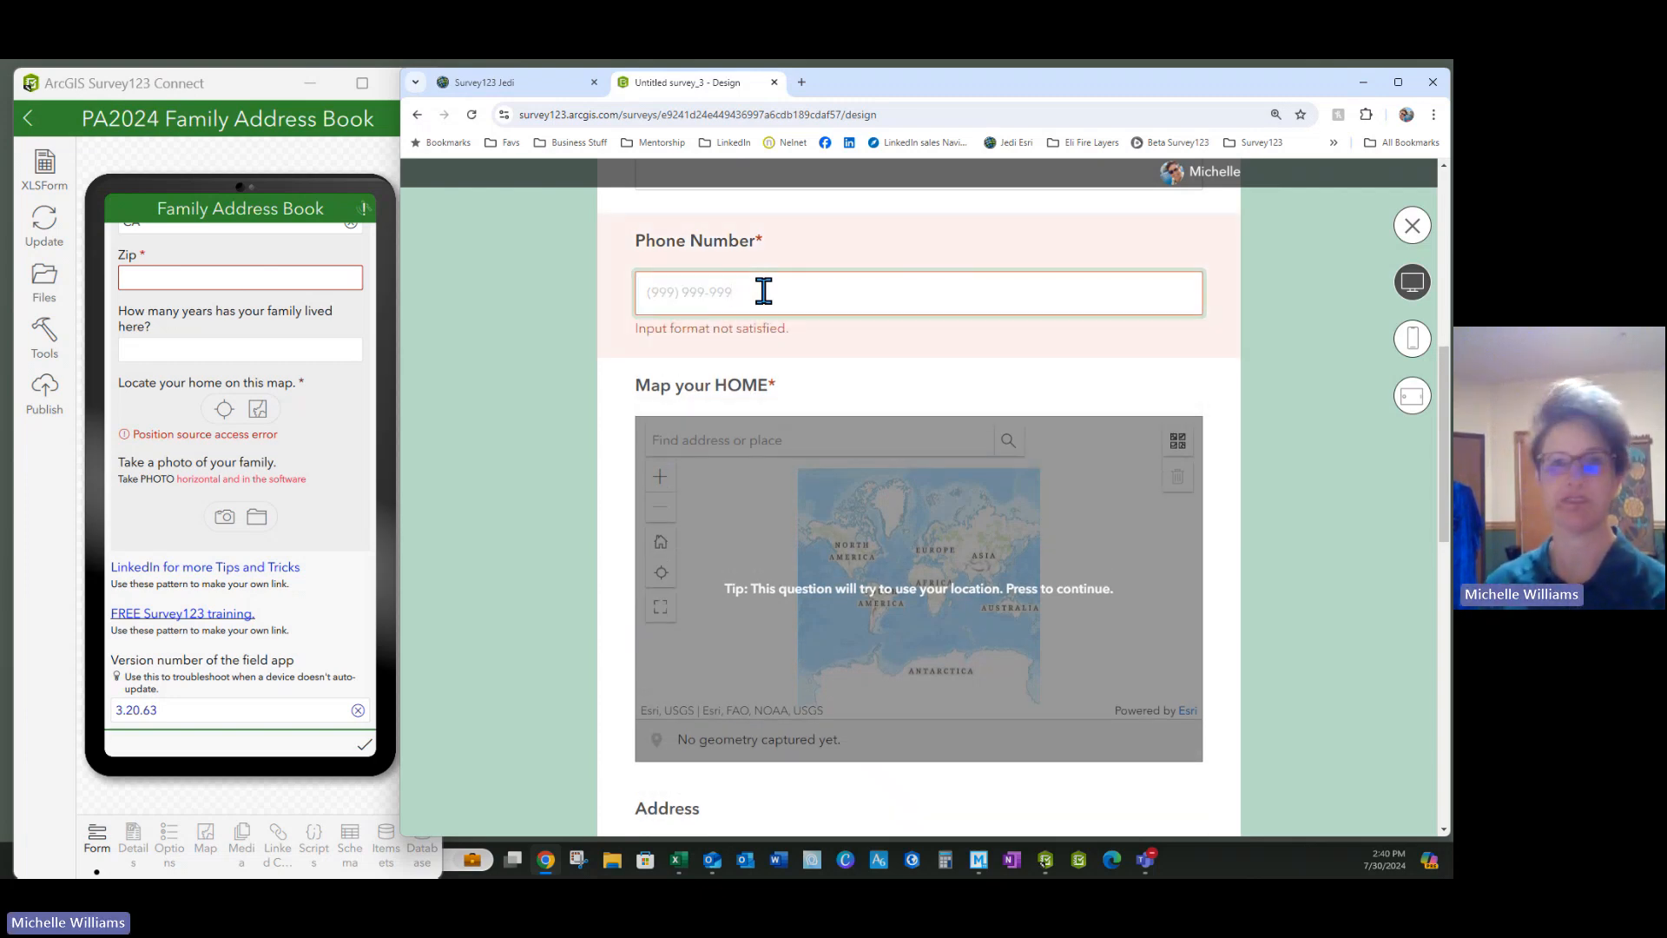
{"action": "type", "text": "9"}
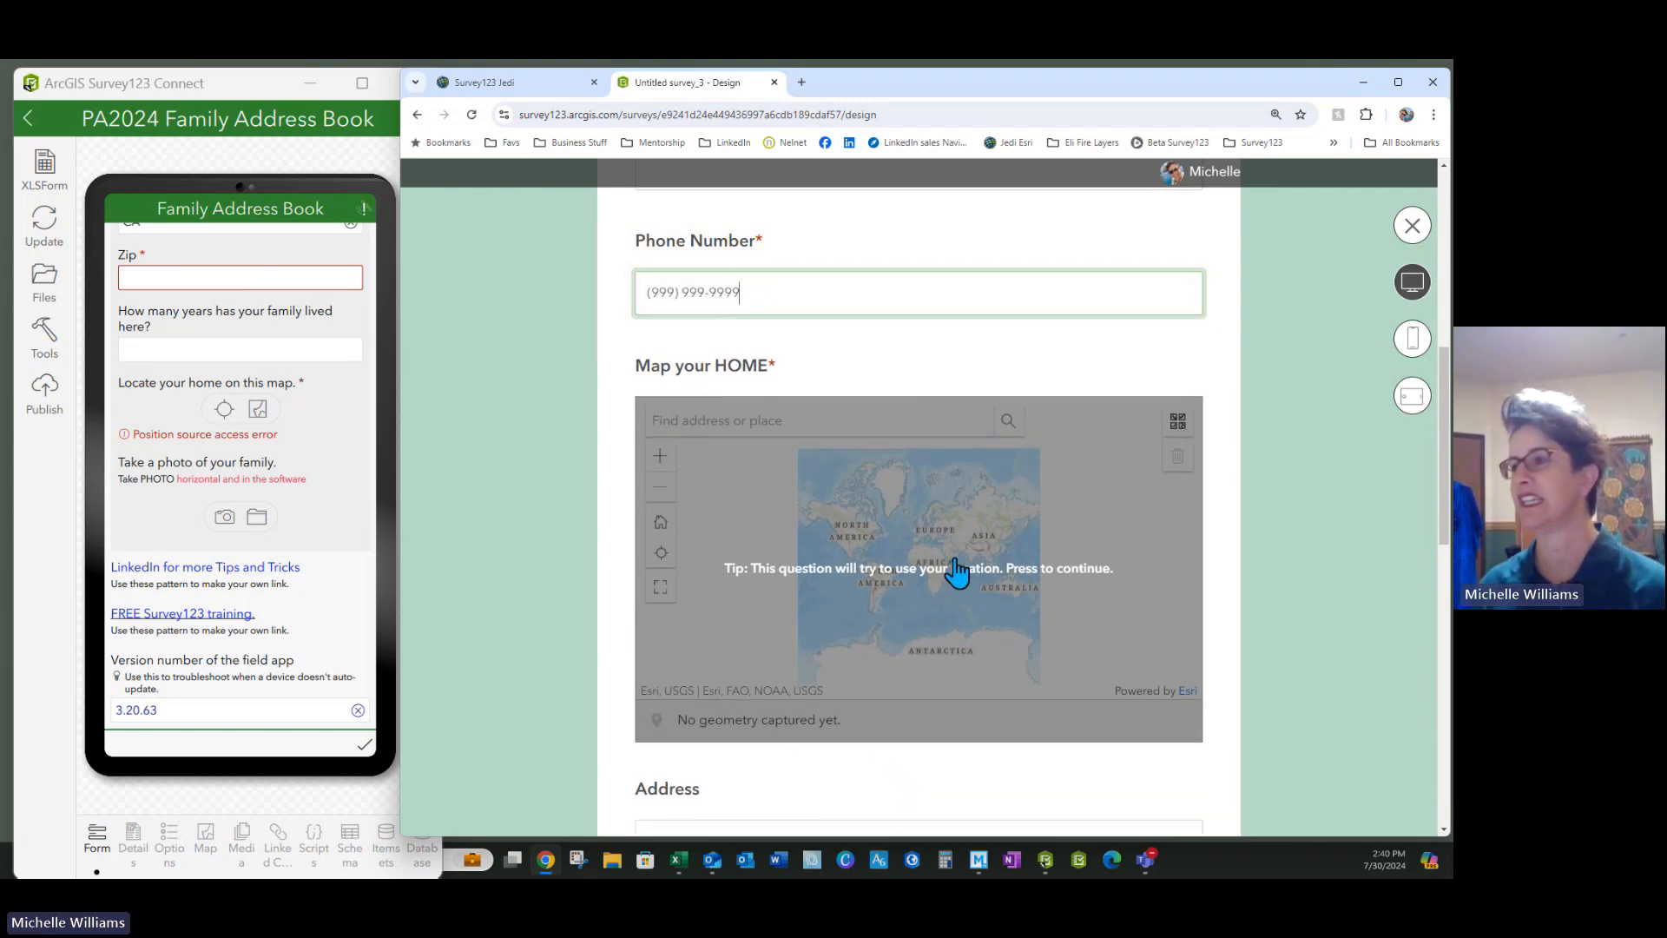
Pin the home location on the map near Beaumont, CA
{"action": "left_click", "coordinate": [953, 563]}
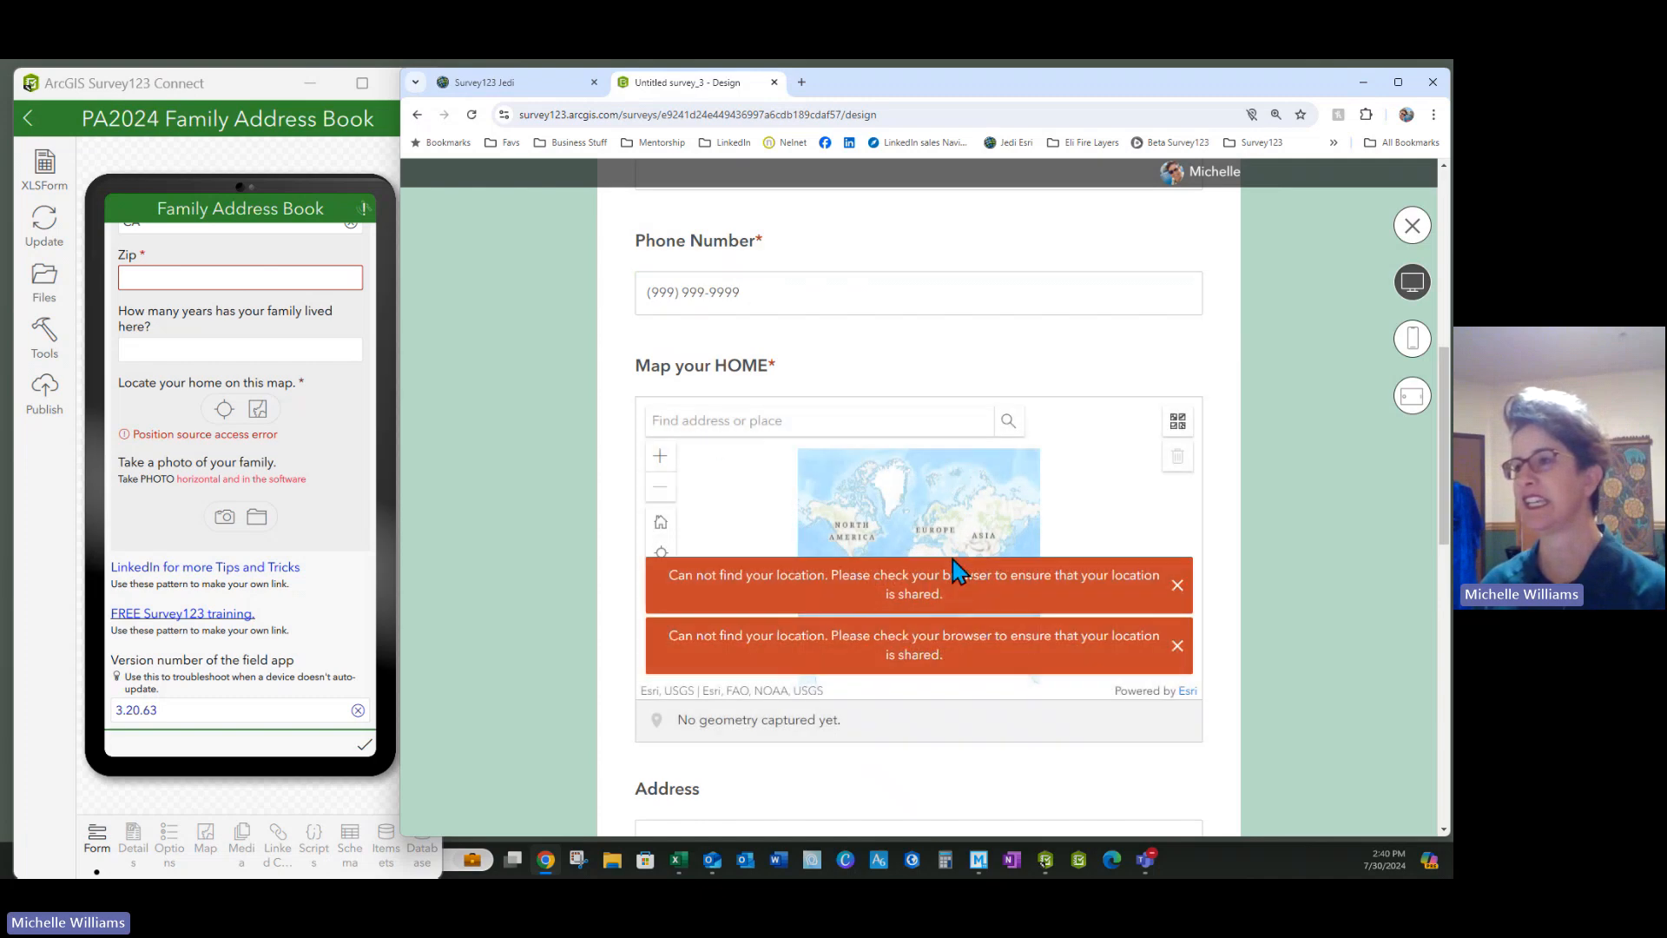
{"action": "left_click", "coordinate": [1177, 584]}
{"action": "left_click", "coordinate": [1177, 645]}
{"action": "left_click", "coordinate": [723, 422]}
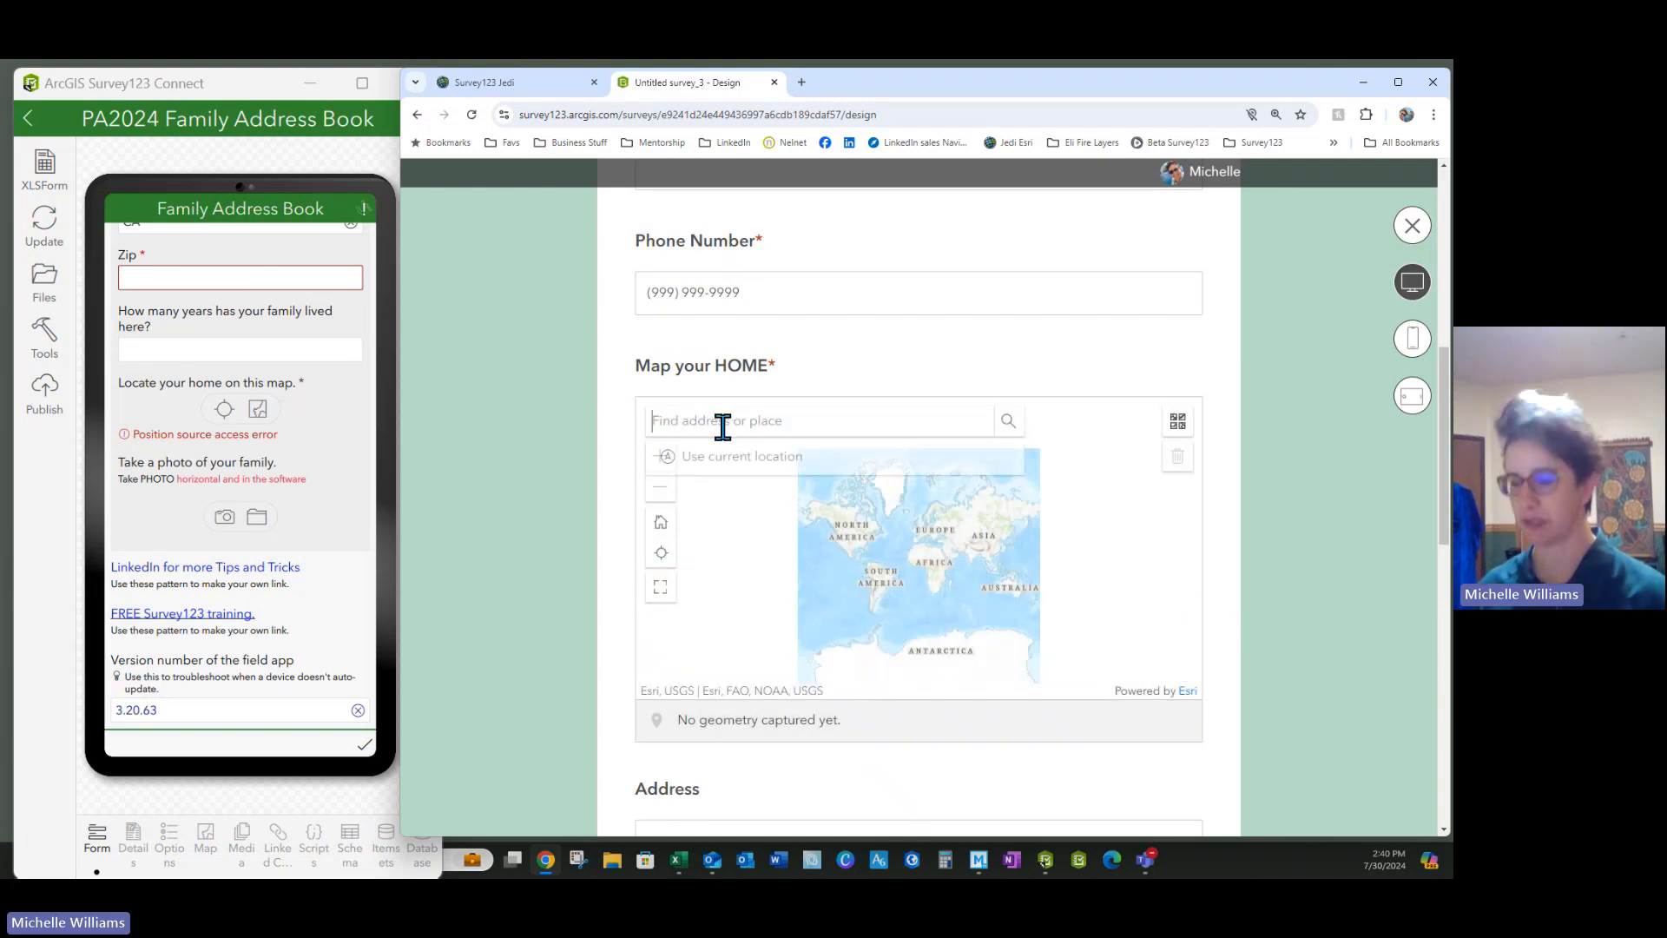
{"action": "type", "text": "Beaumont CA"}
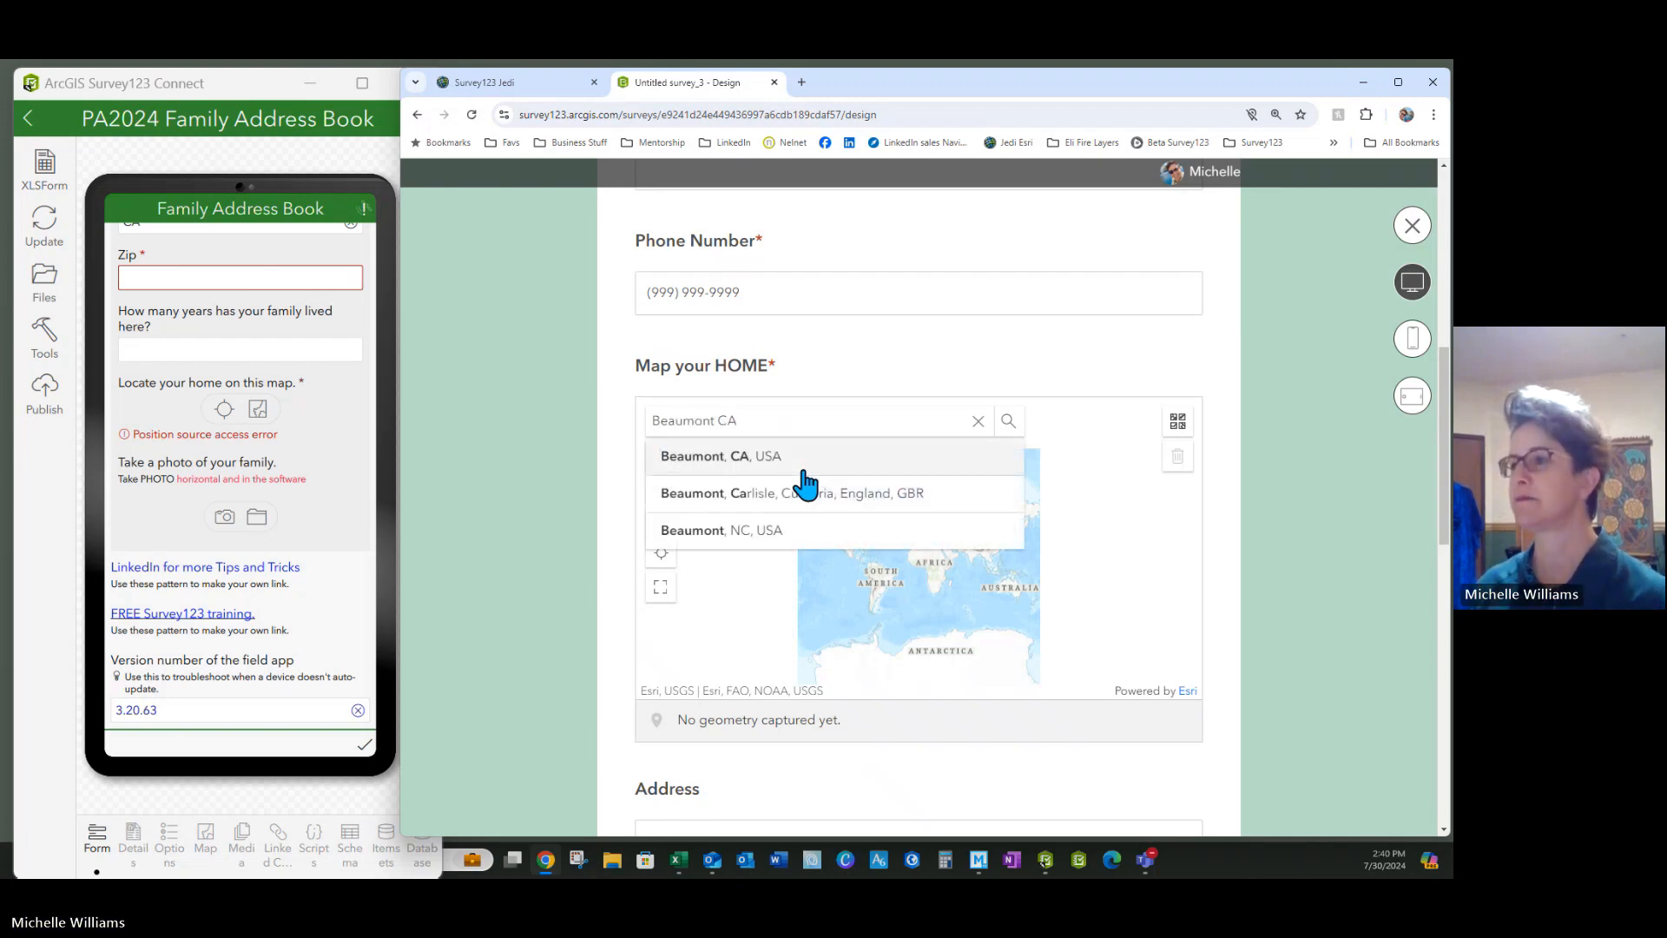
{"action": "left_click", "coordinate": [762, 459]}
{"action": "left_click", "coordinate": [930, 540]}
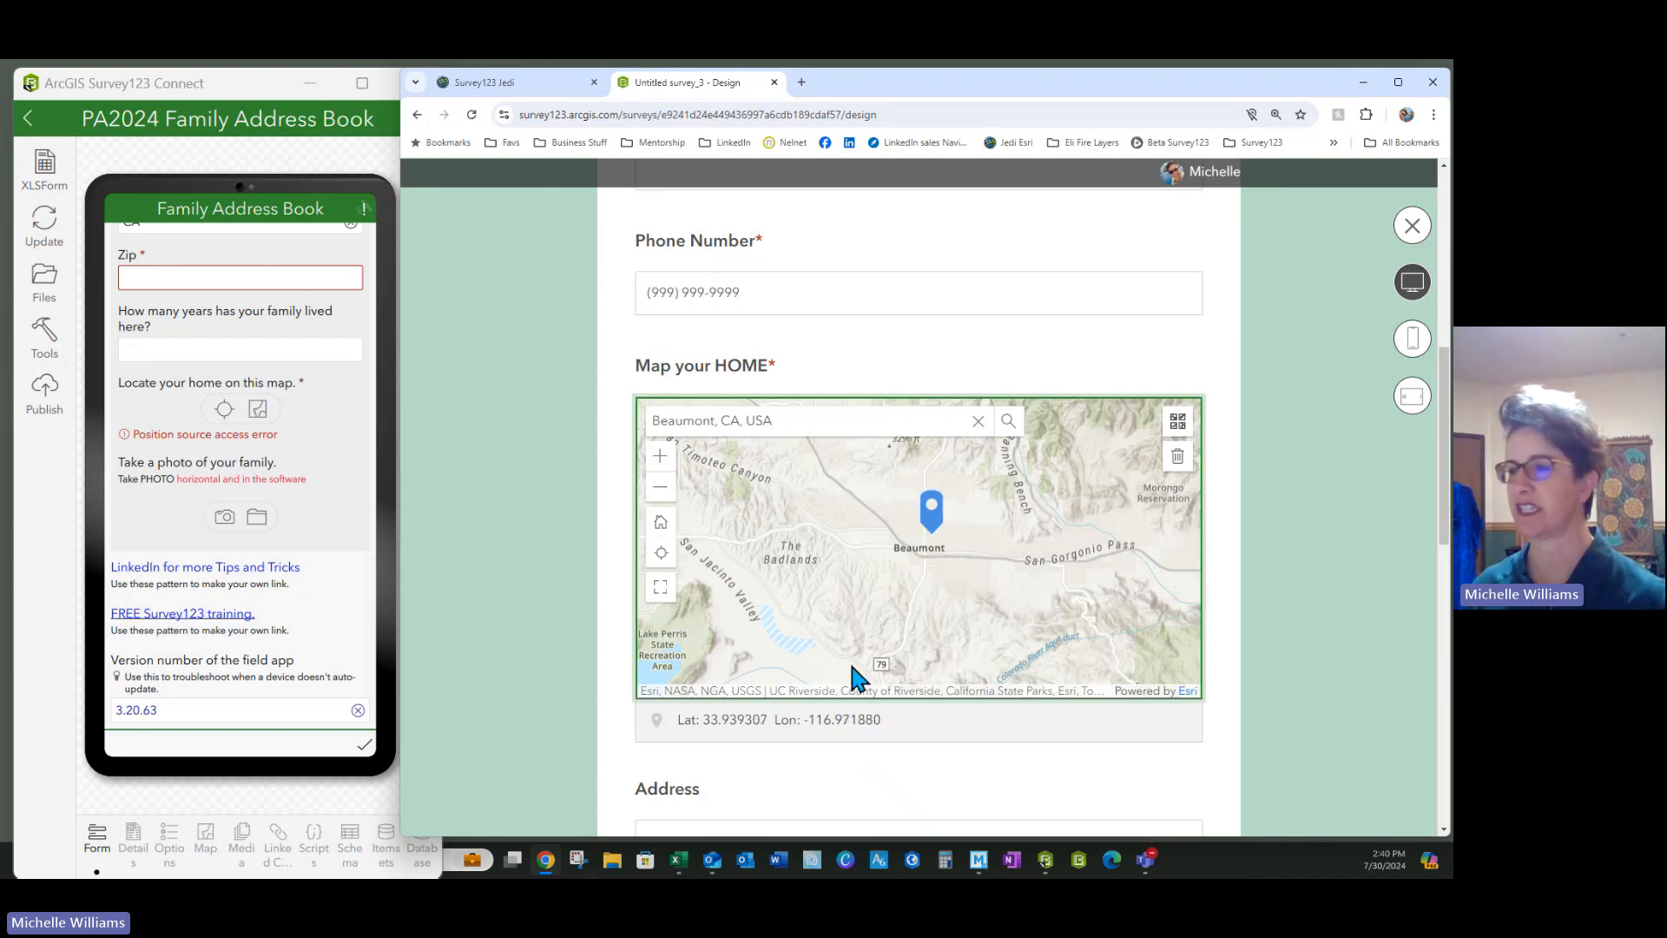
Autofill the address from a saved address and answer 6 for years lived here
{"action": "scroll", "coordinate": [859, 677], "scroll_direction": "down", "scroll_amount": 4}
{"action": "left_click", "coordinate": [676, 453]}
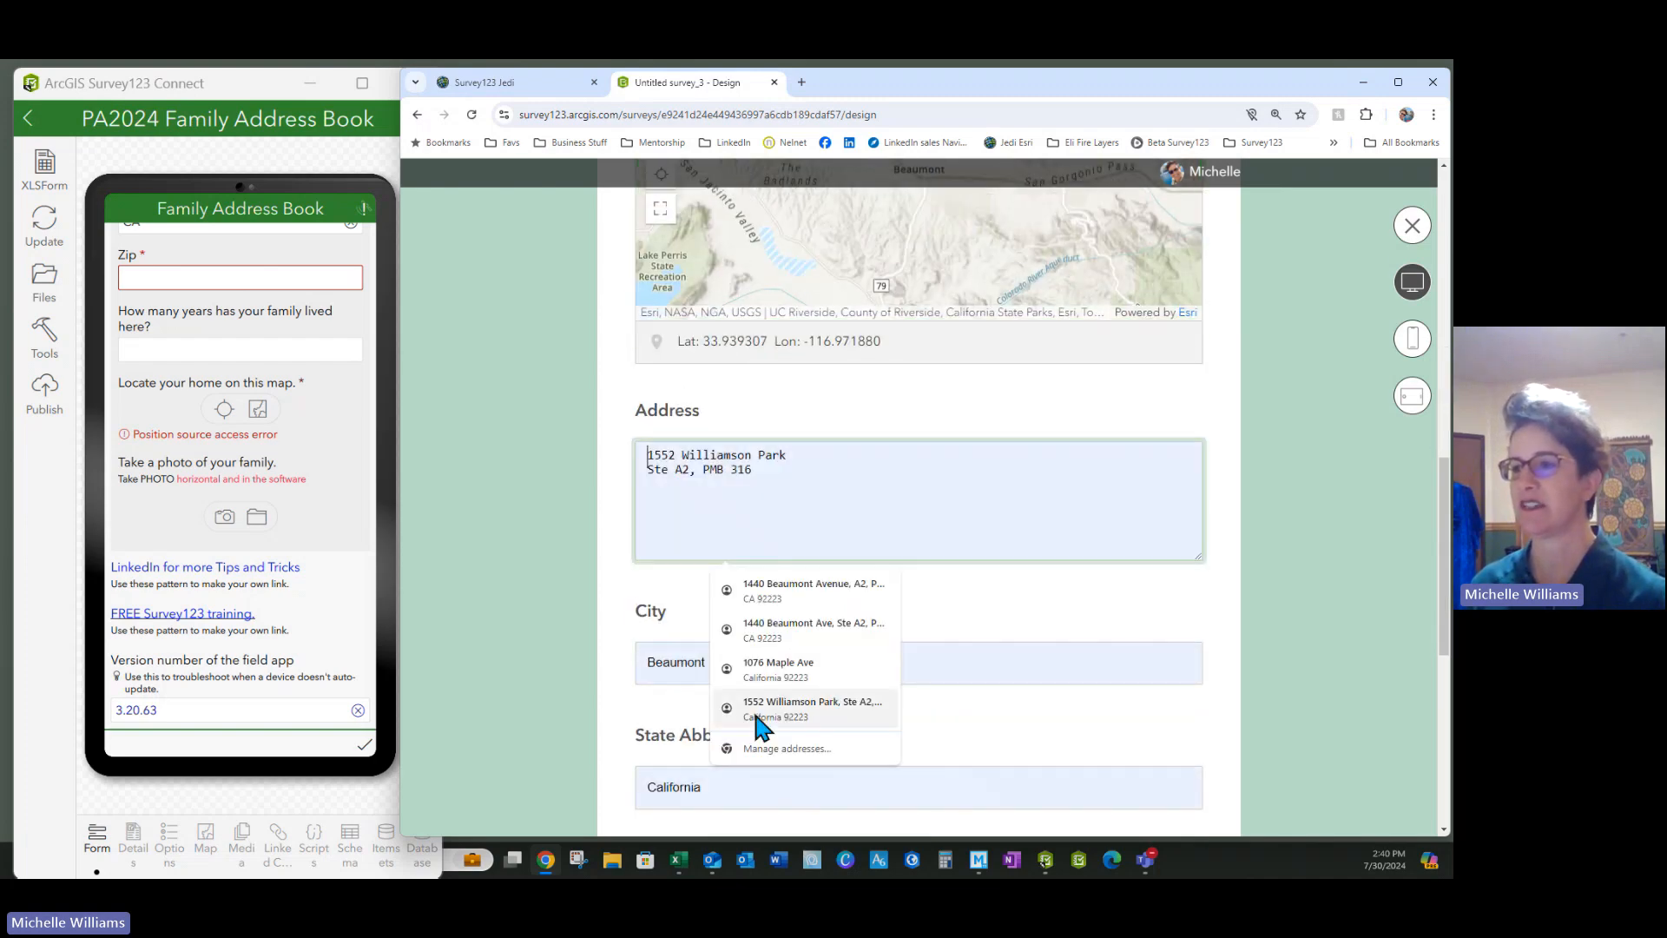
{"action": "left_click", "coordinate": [782, 590]}
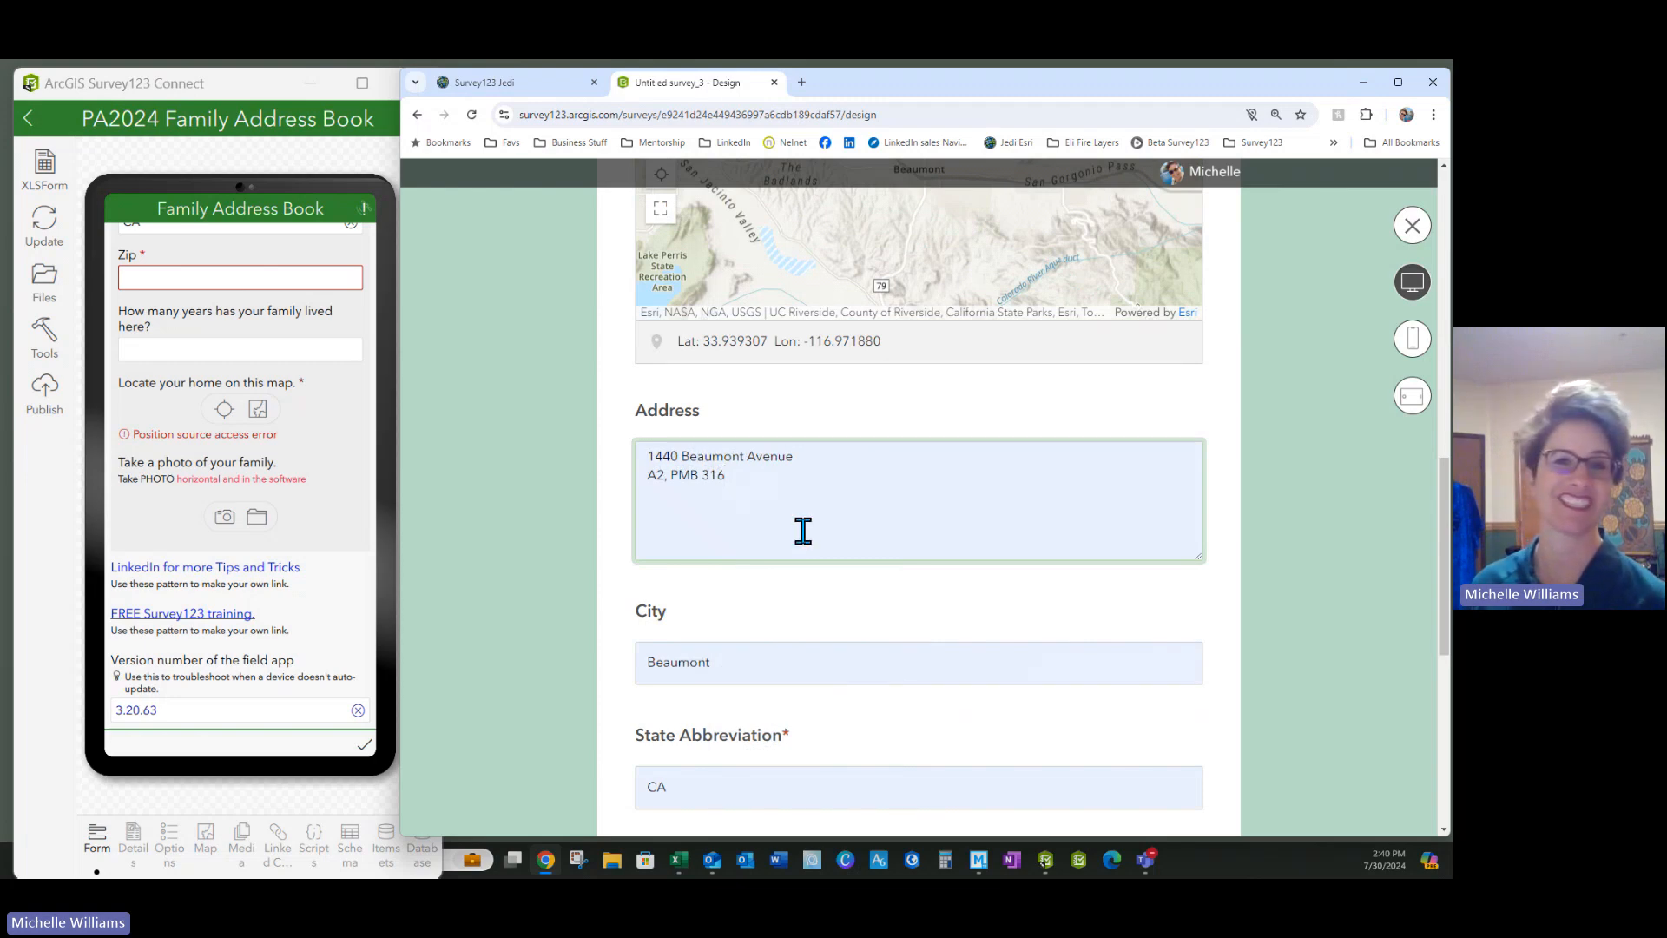
{"action": "scroll", "coordinate": [900, 617], "scroll_direction": "down", "scroll_amount": 5}
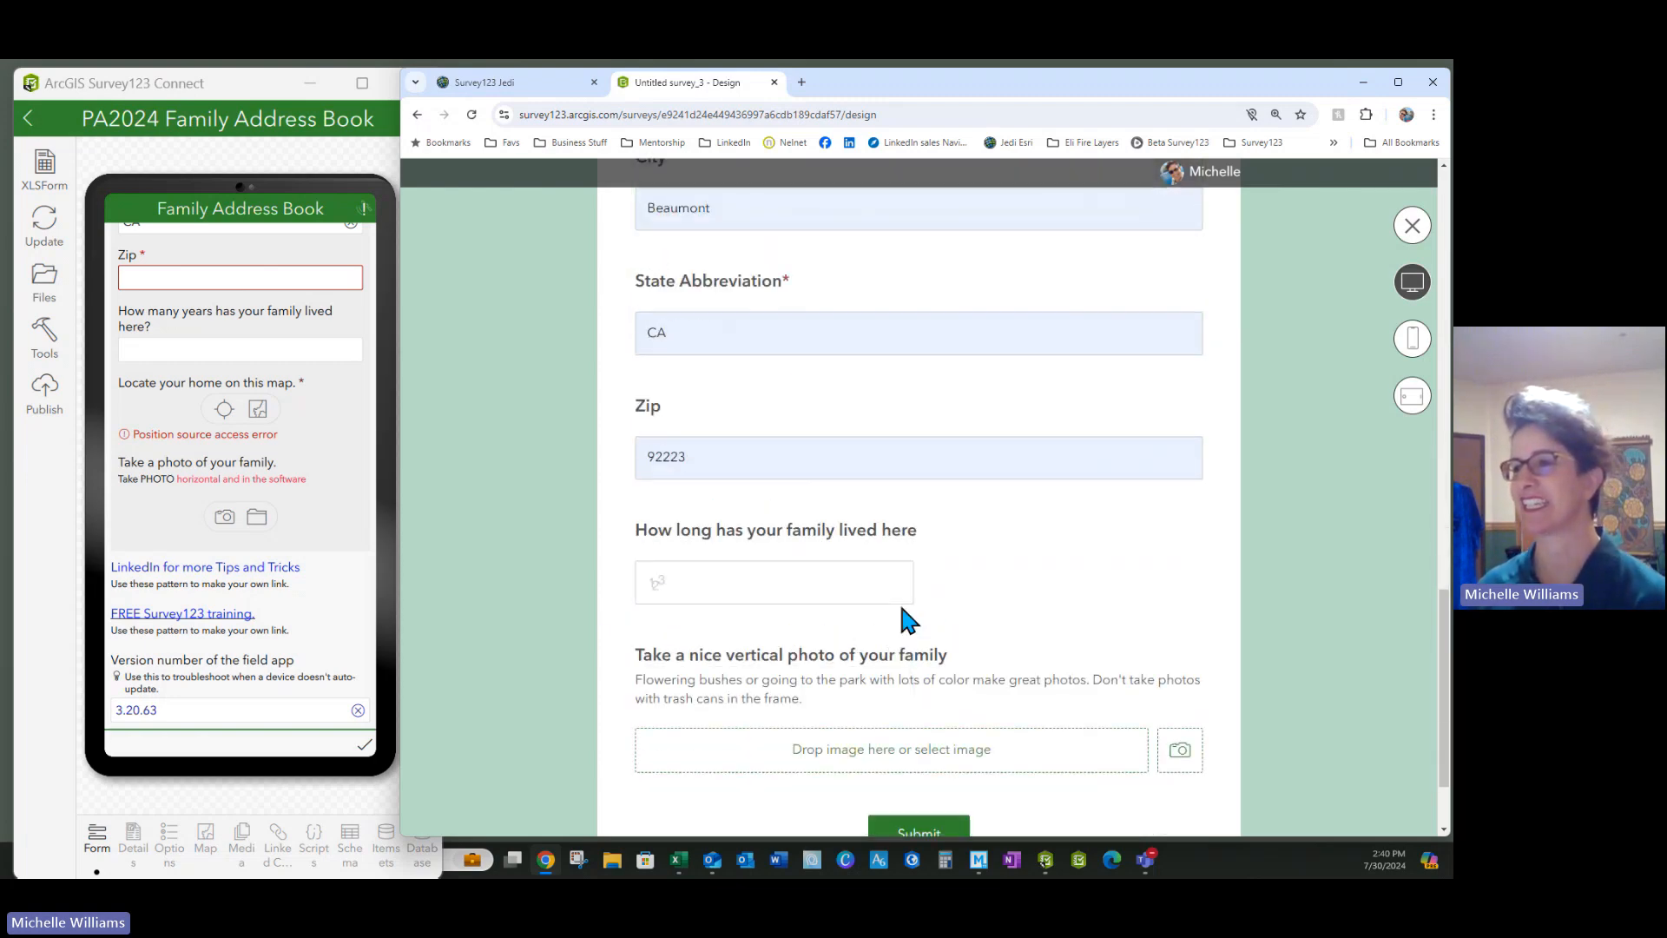
{"action": "left_click", "coordinate": [785, 594]}
{"action": "type", "text": "6"}
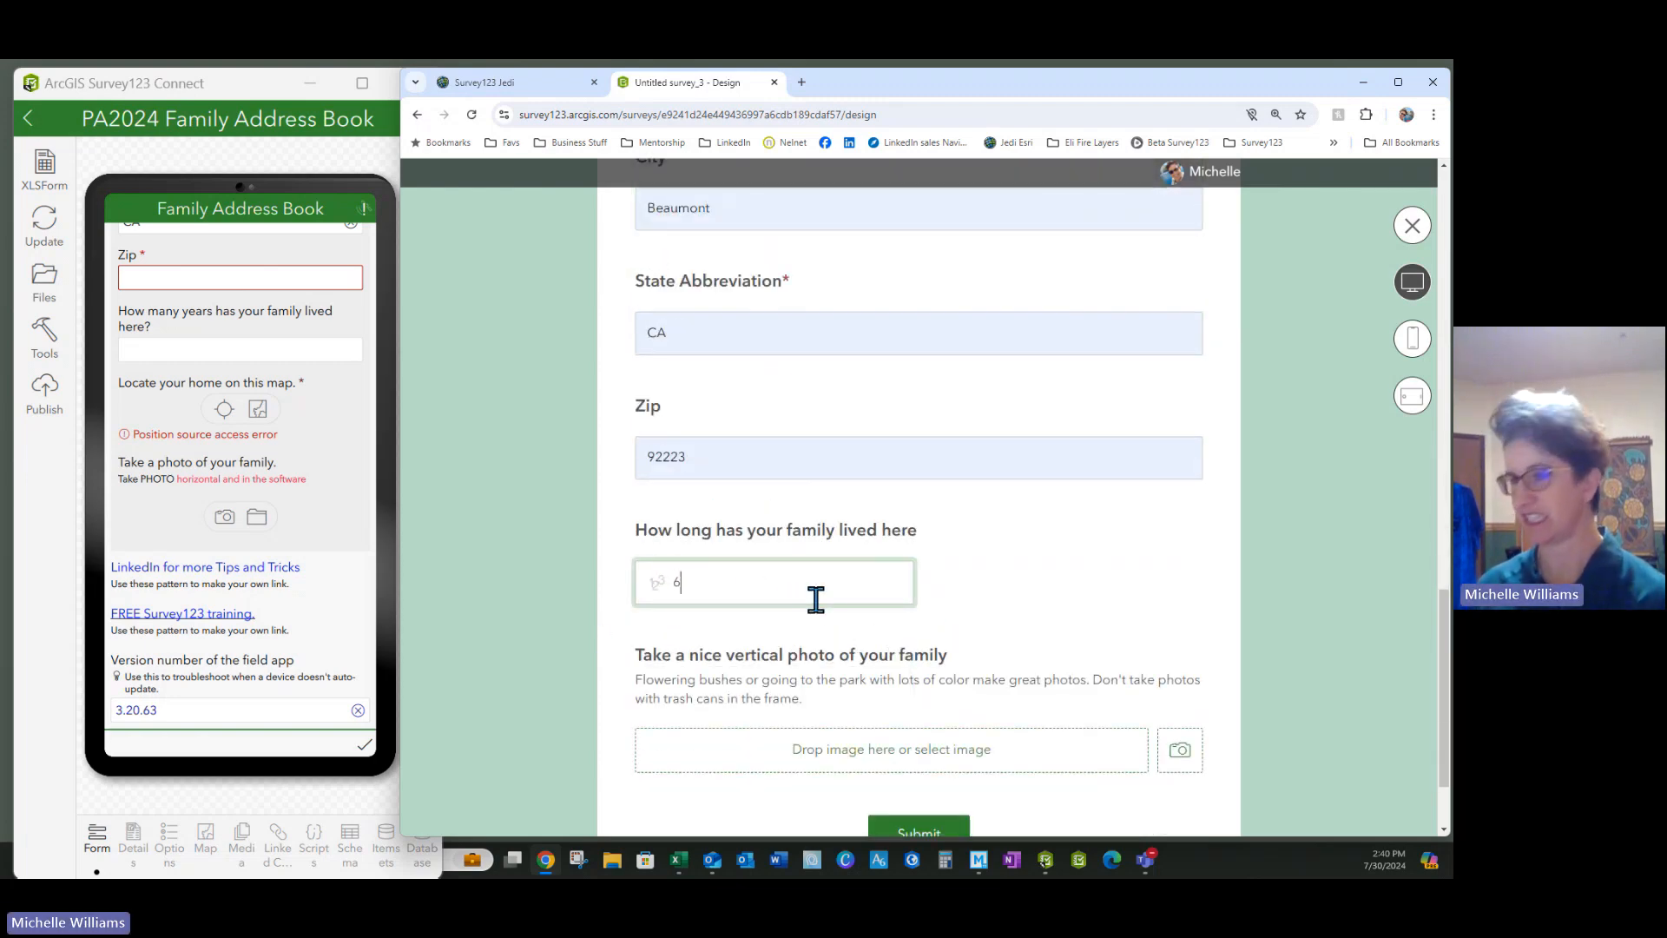
Attach Blue.png as the family photo and submit the test response
{"action": "left_click", "coordinate": [875, 754]}
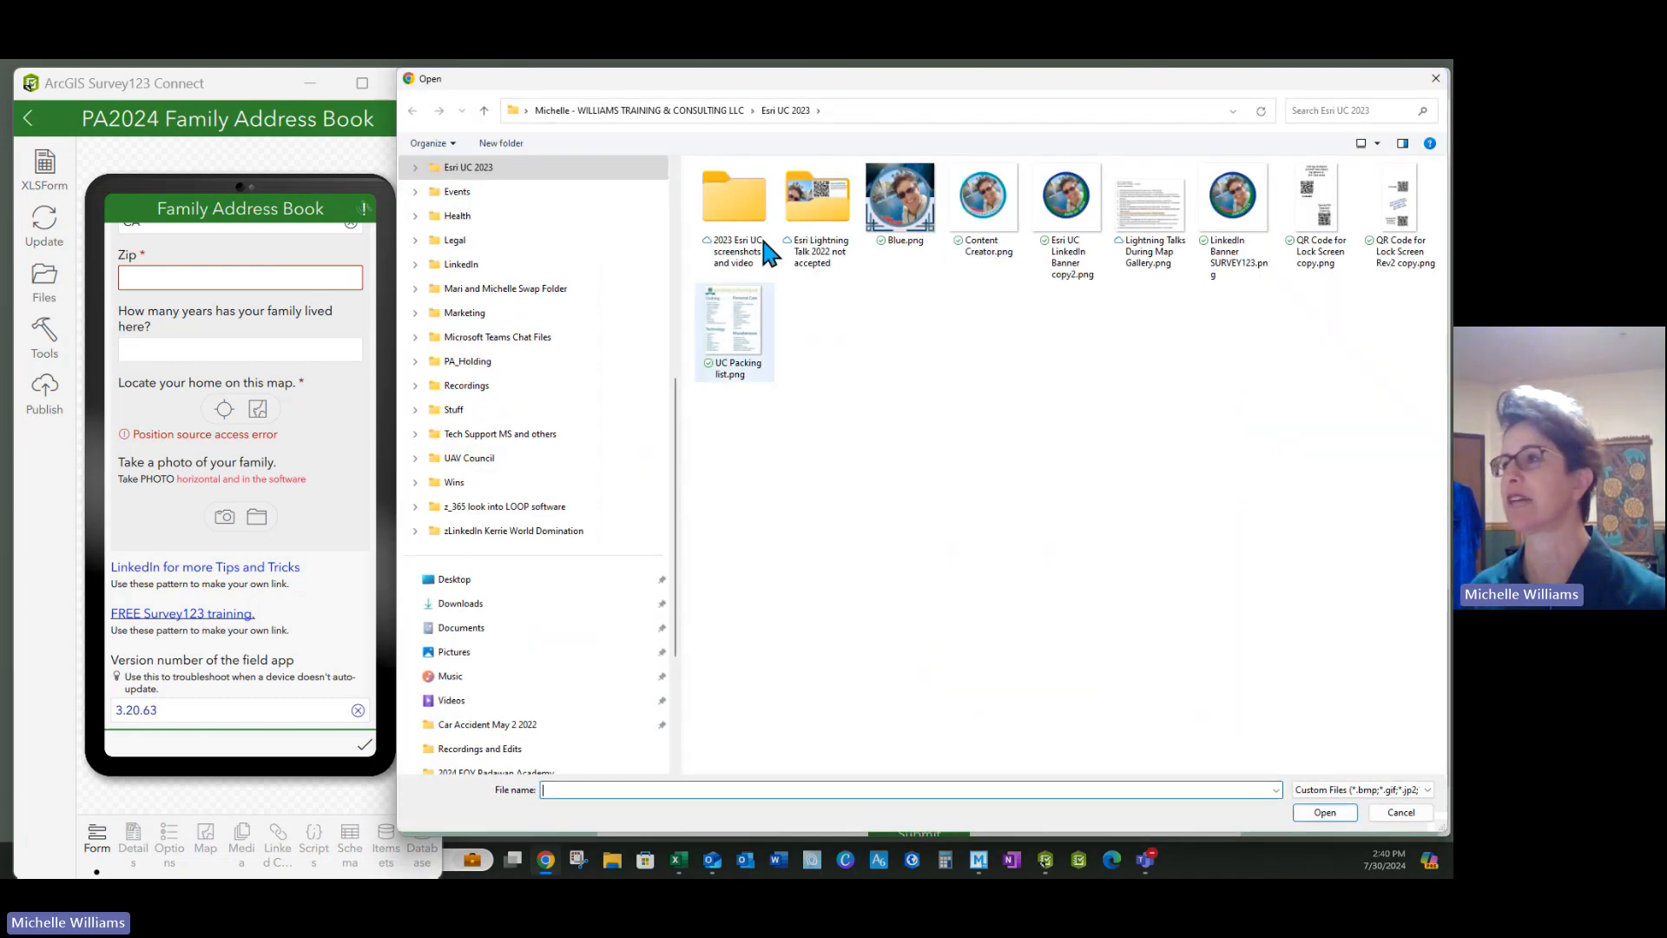
{"action": "left_click", "coordinate": [903, 217]}
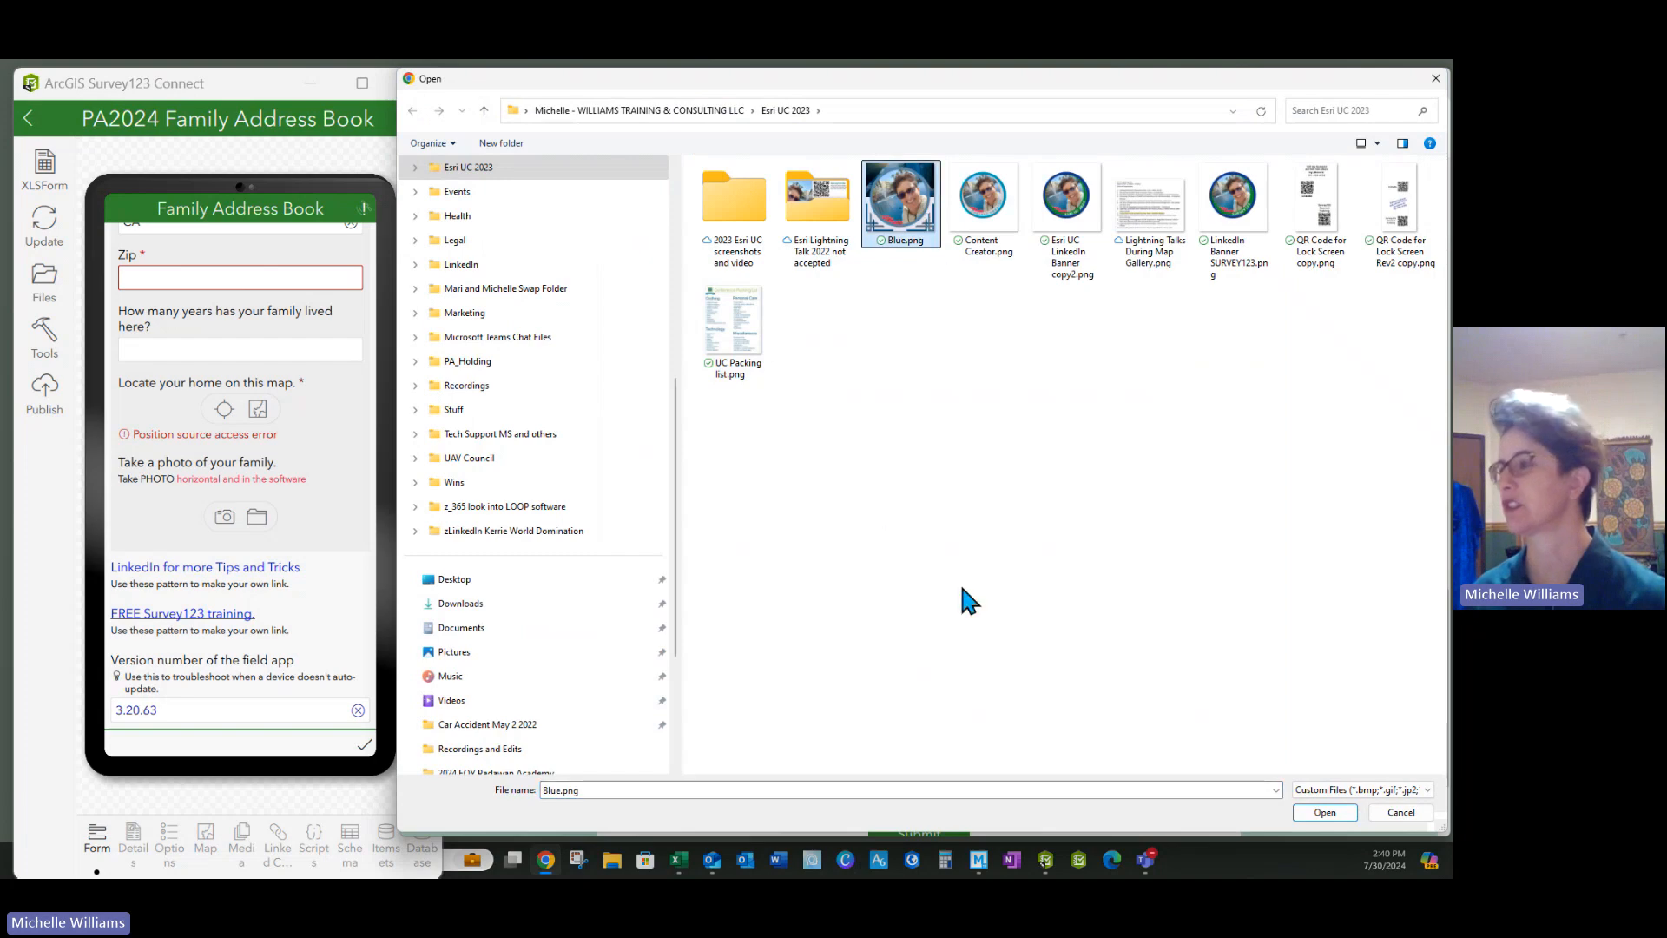
{"action": "left_click", "coordinate": [1319, 817]}
{"action": "scroll", "coordinate": [820, 704], "scroll_direction": "down", "scroll_amount": 2}
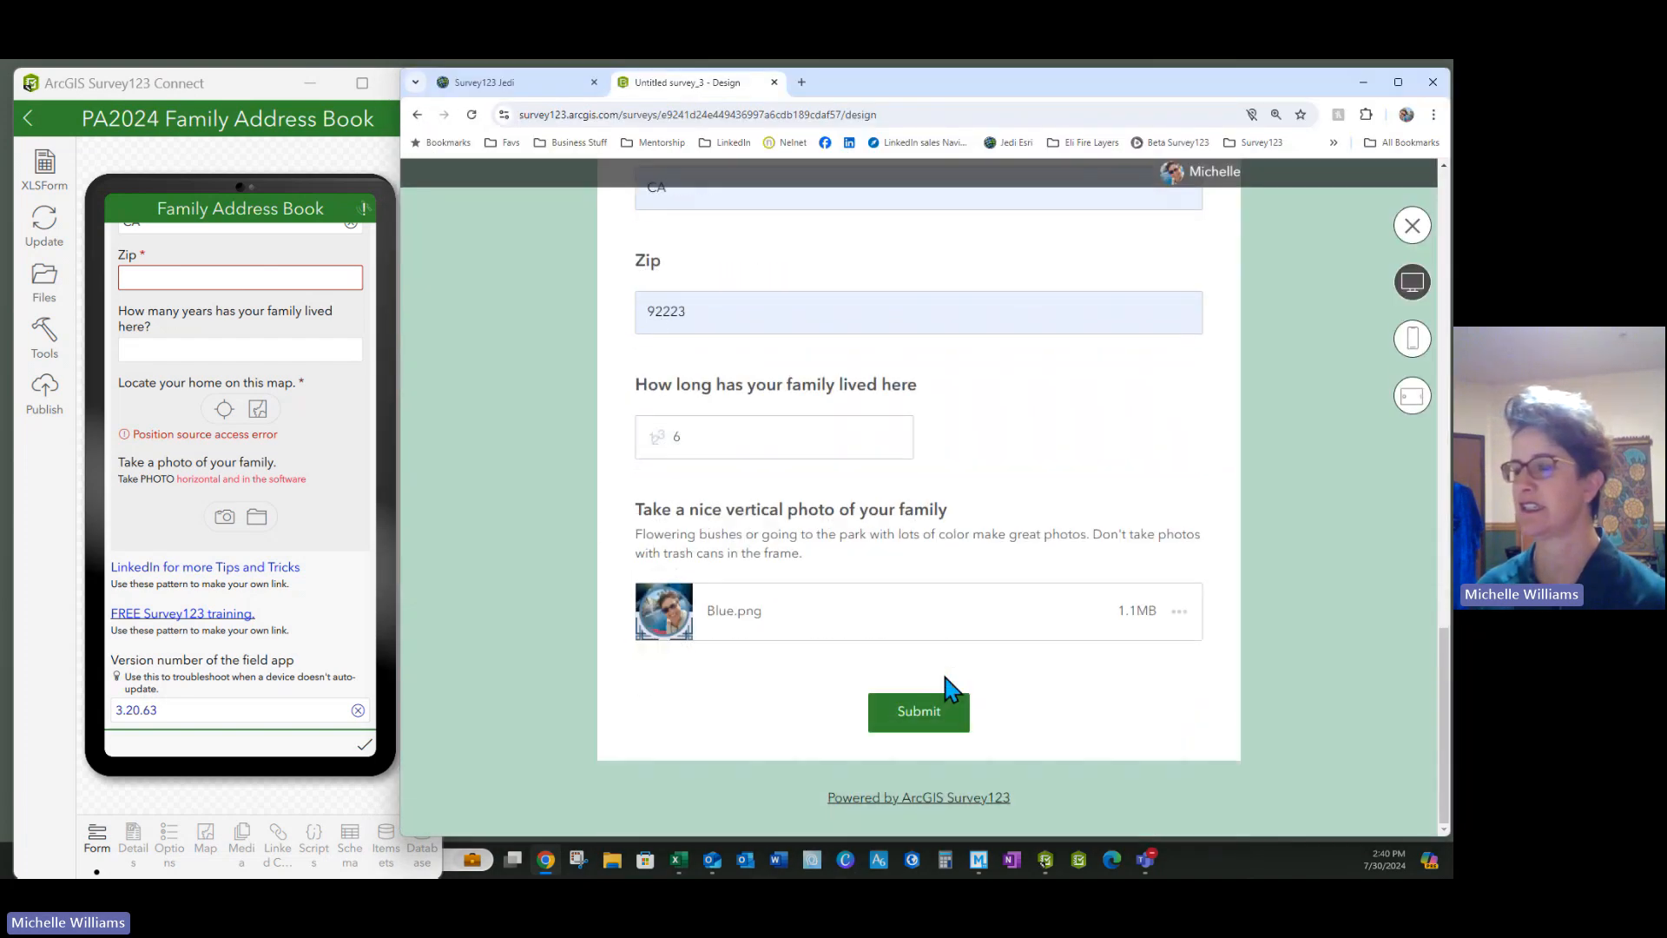
{"action": "left_click", "coordinate": [912, 719]}
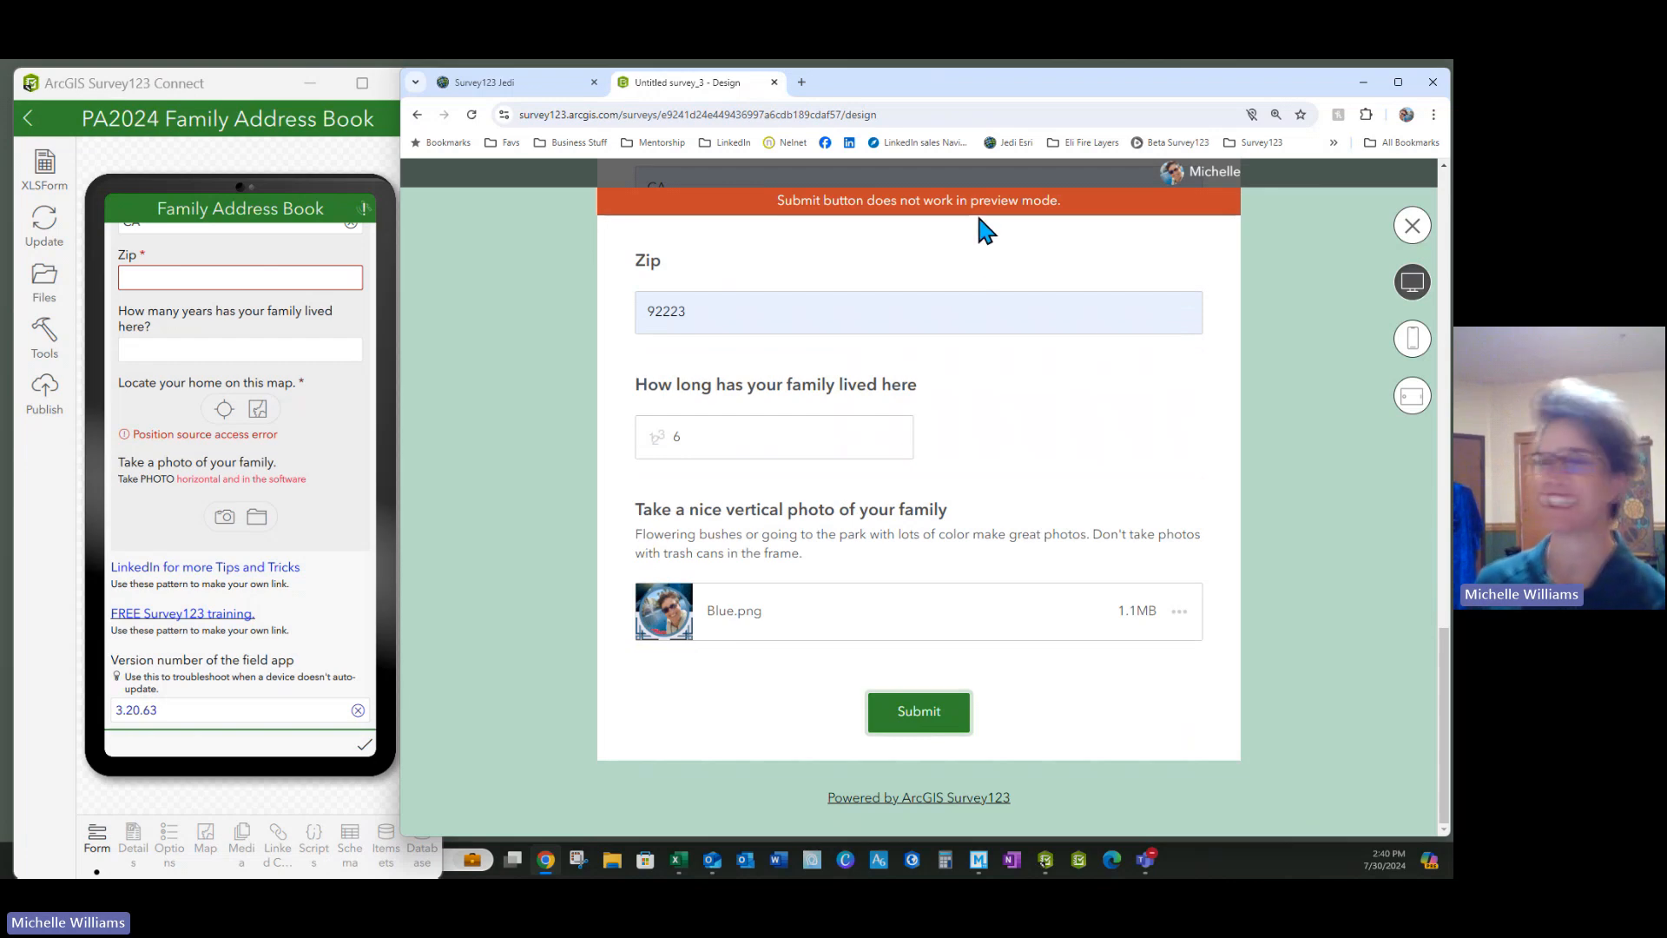
Close the form preview and start publishing the survey
{"action": "left_click", "coordinate": [560, 91]}
{"action": "left_click_drag", "start_coordinate": [872, 75], "coordinate": [883, 94]}
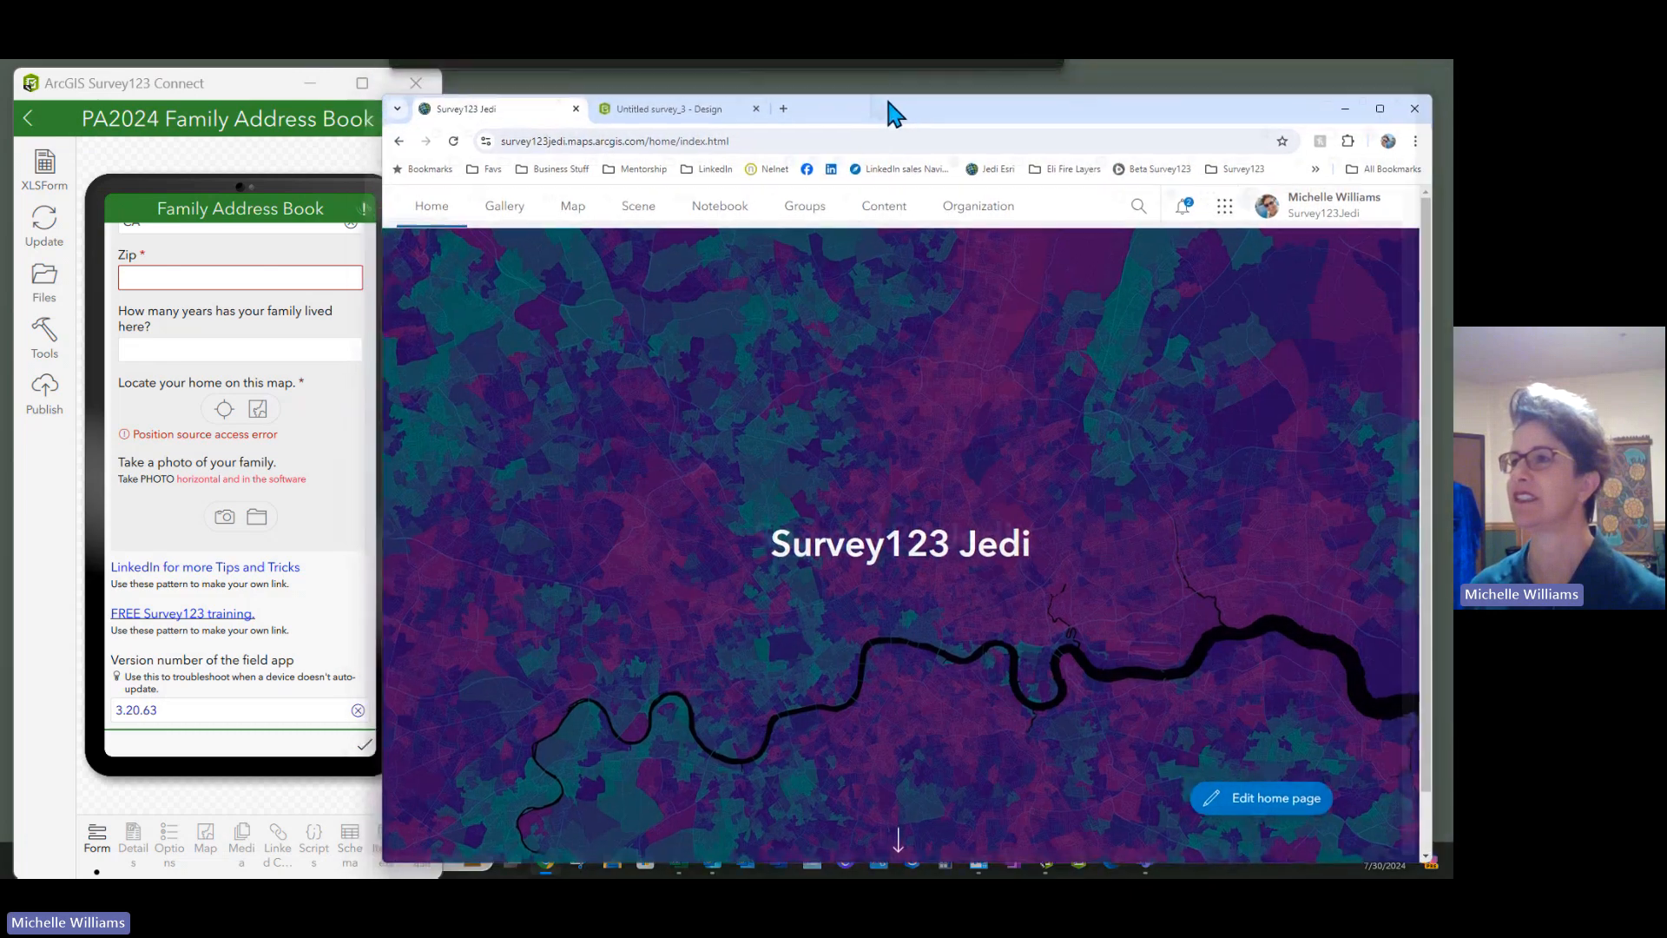
{"action": "left_click", "coordinate": [727, 111]}
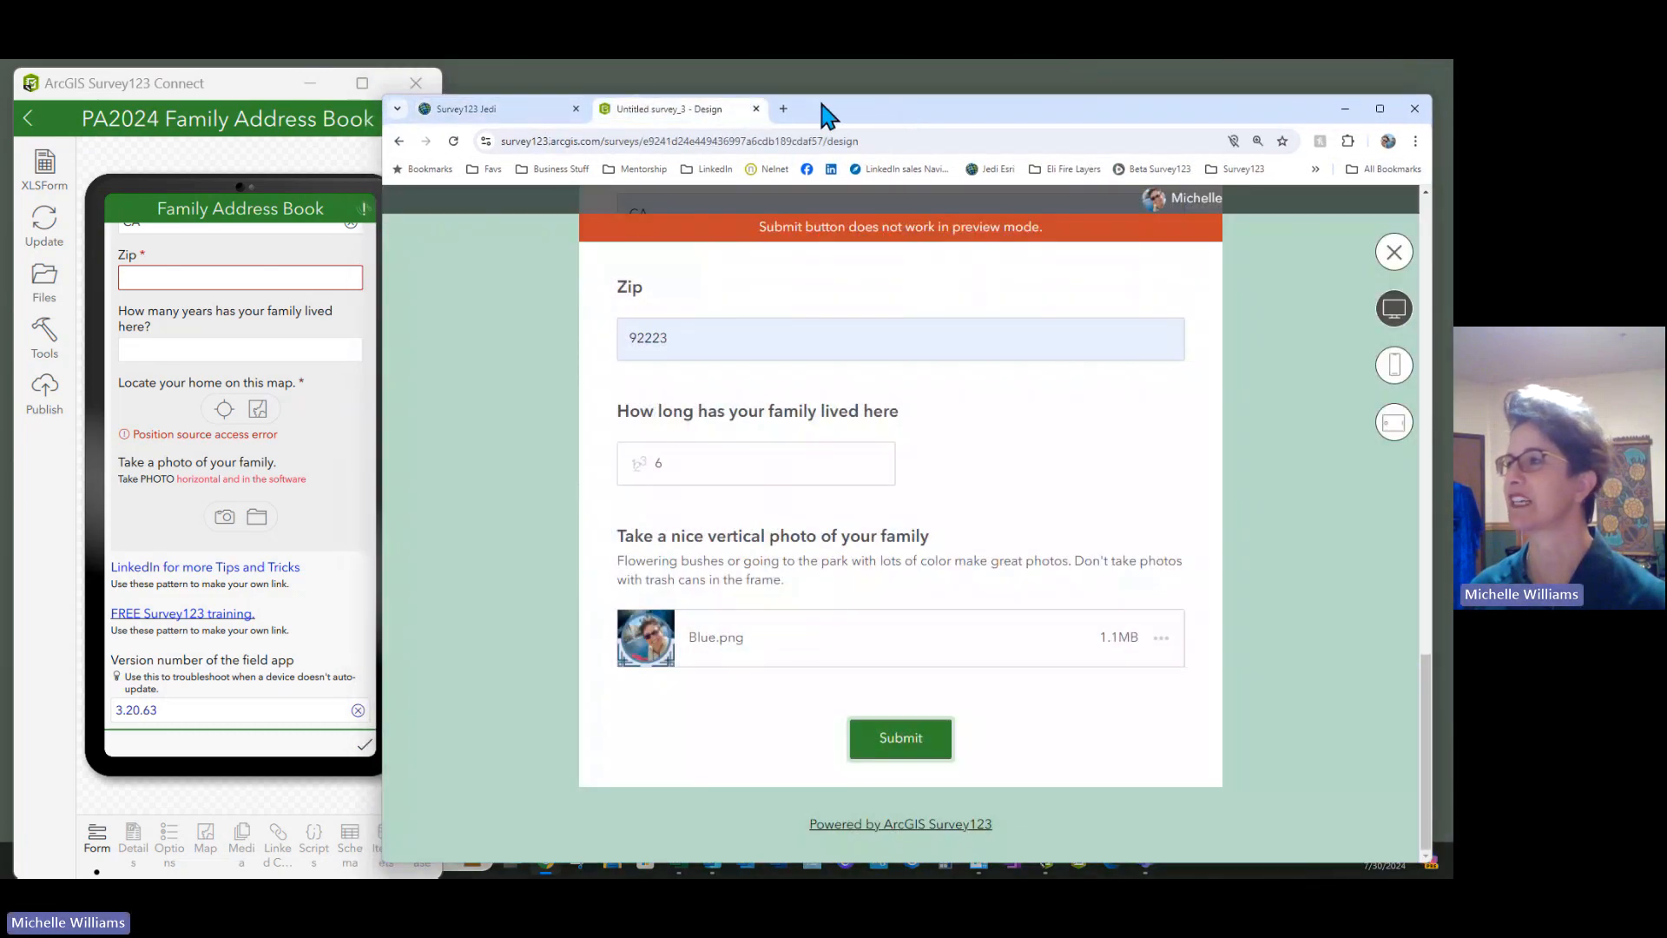
{"action": "left_click", "coordinate": [1393, 252]}
{"action": "left_click", "coordinate": [1365, 839]}
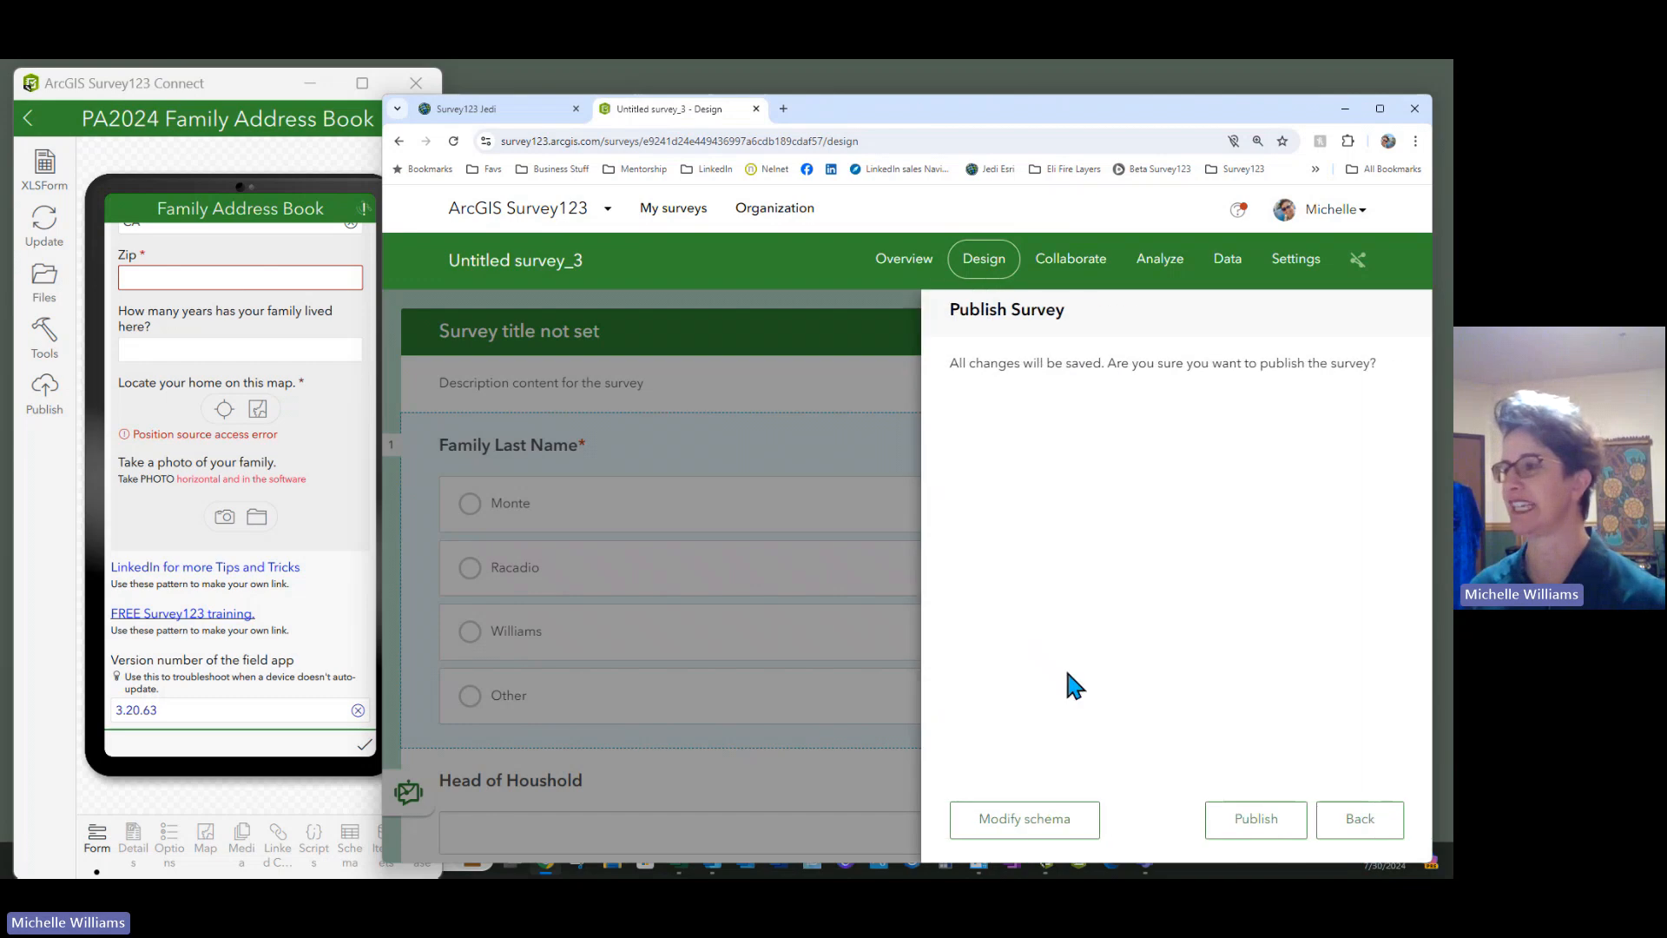
In Modify schema, set the Family Last Name and Other field lengths to 50
{"action": "left_click", "coordinate": [990, 823]}
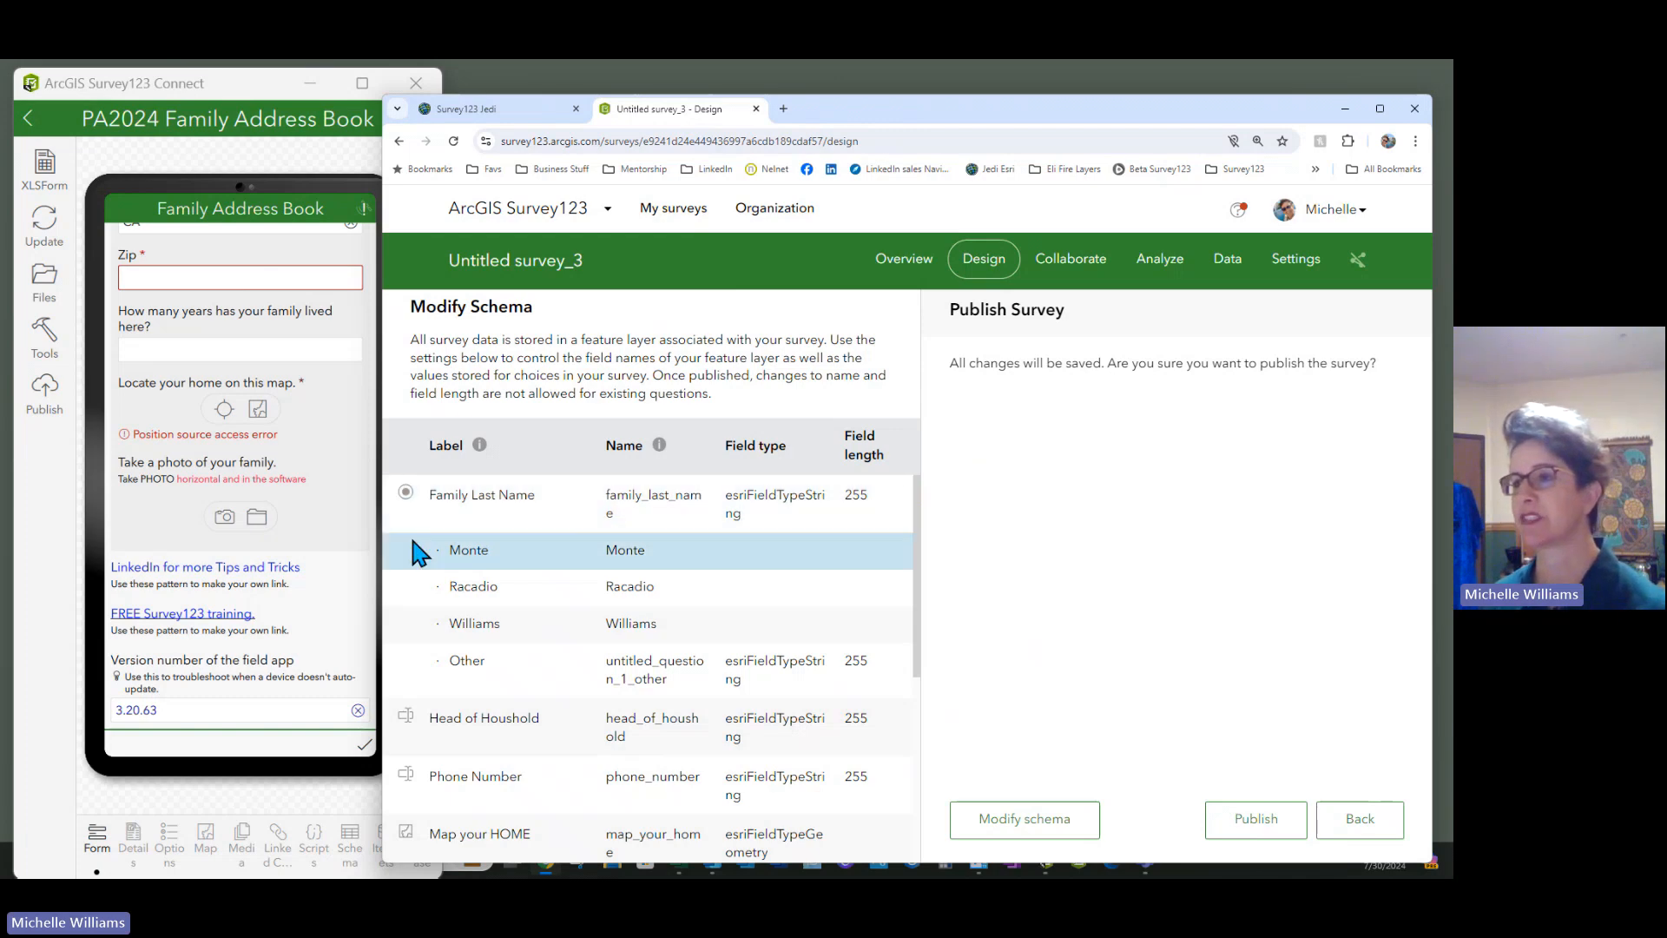
{"action": "left_click", "coordinate": [872, 497]}
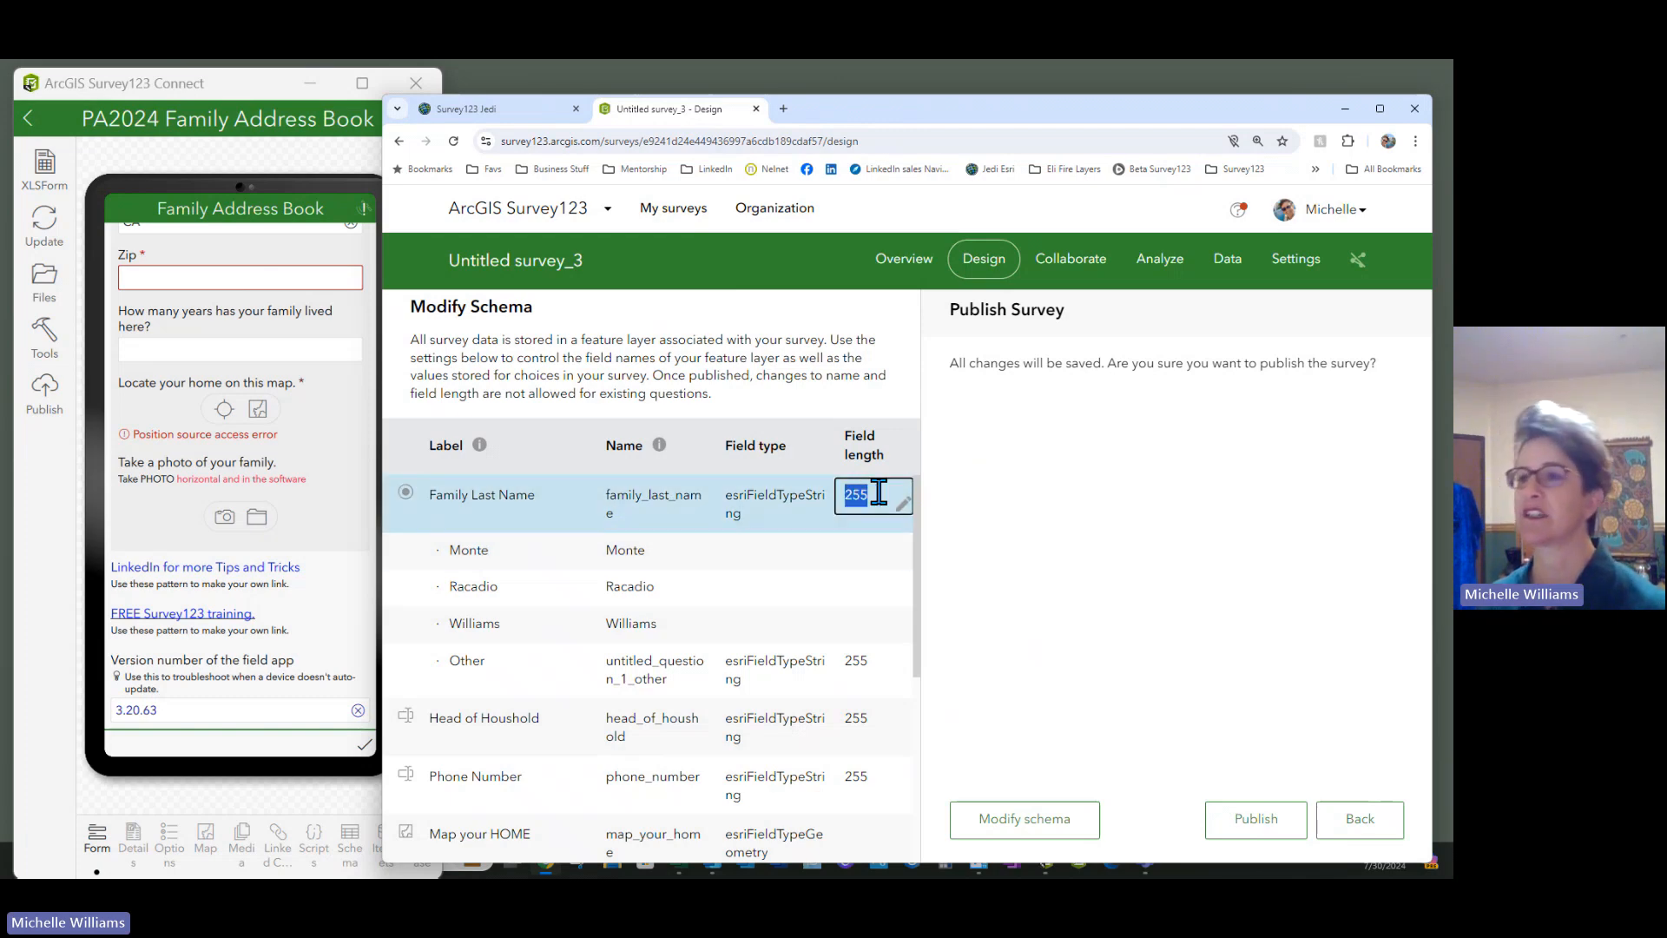
{"action": "type", "text": "50"}
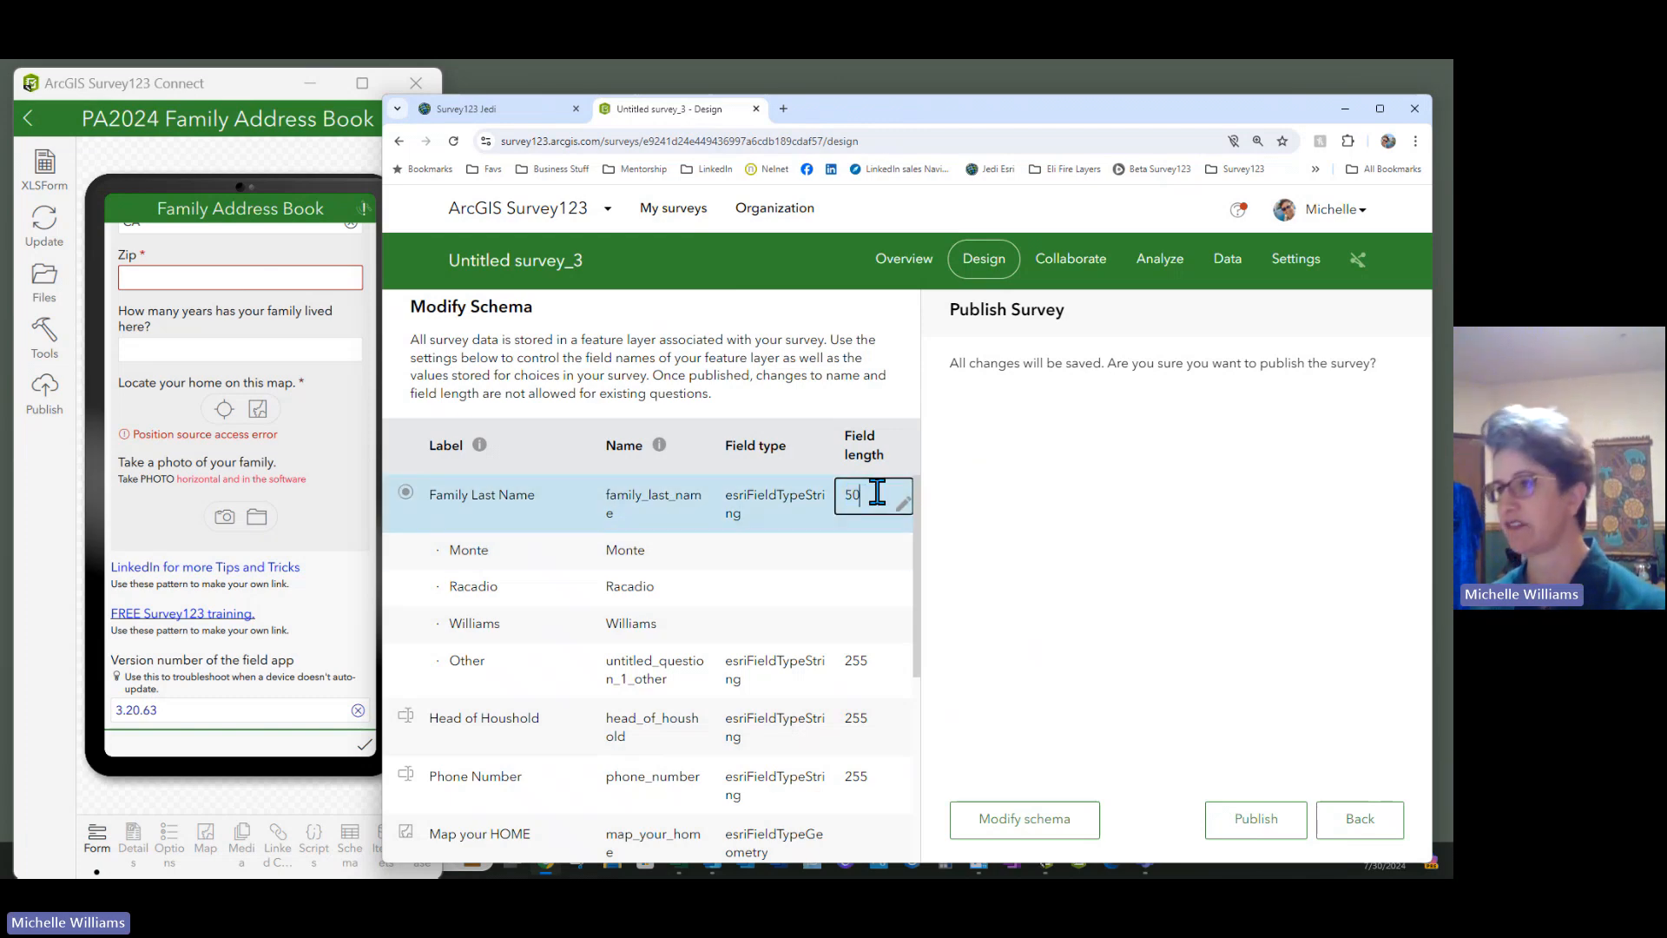
{"action": "left_click", "coordinate": [864, 664]}
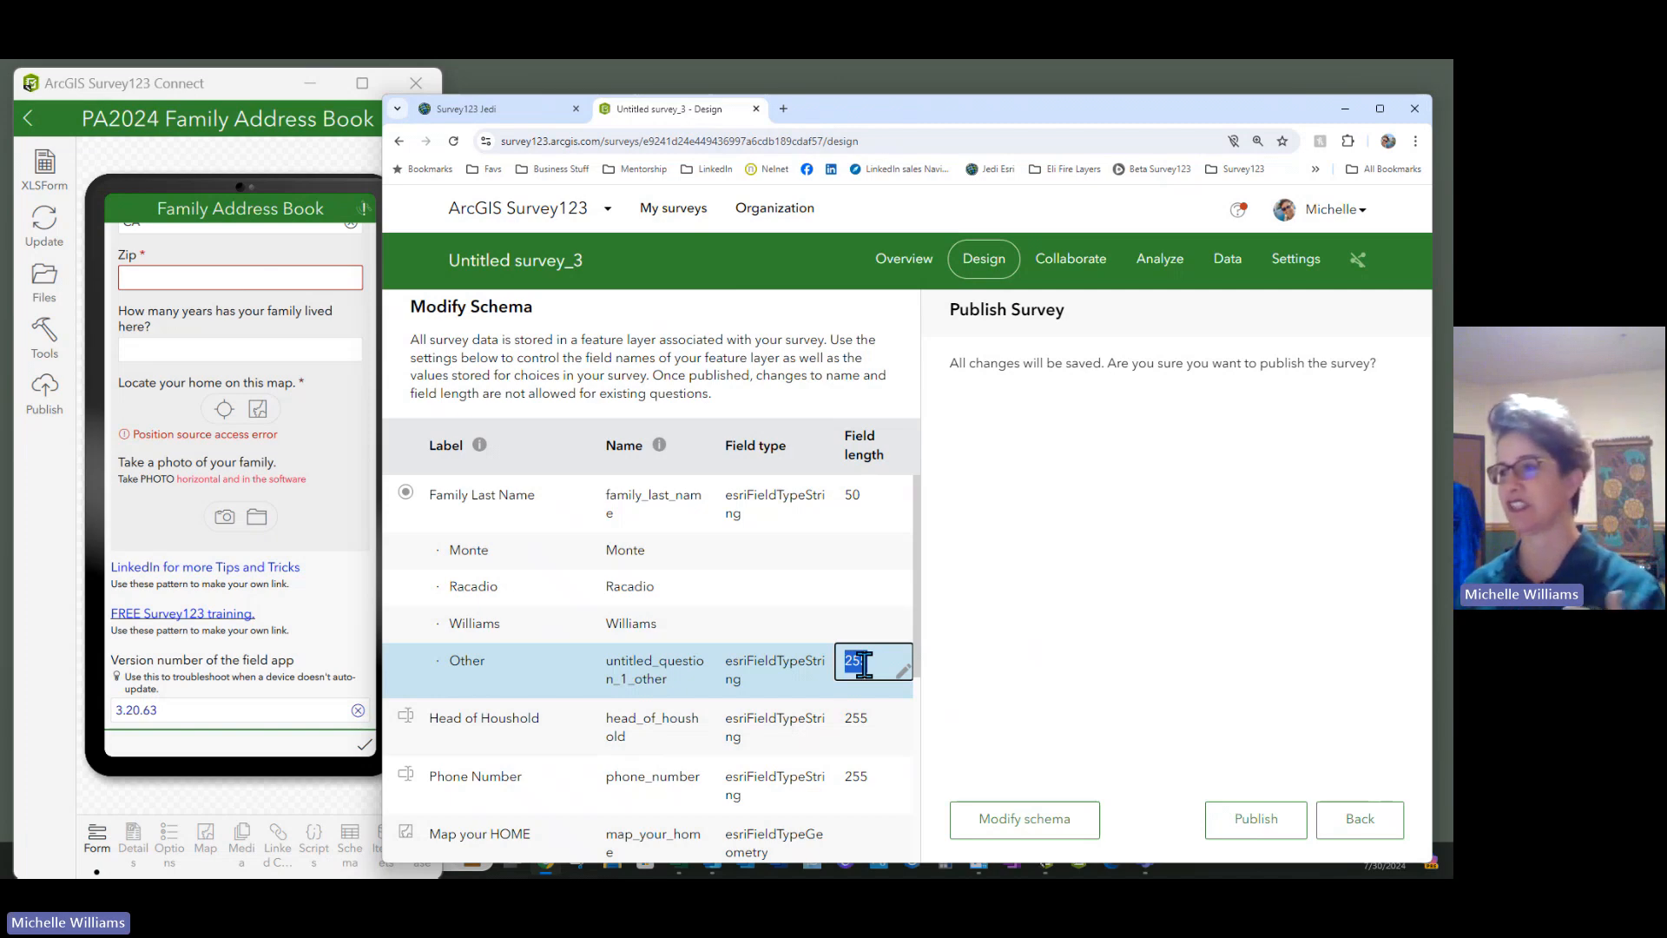
{"action": "type", "text": "50"}
{"action": "scroll", "coordinate": [873, 662], "scroll_direction": "down", "scroll_amount": 3}
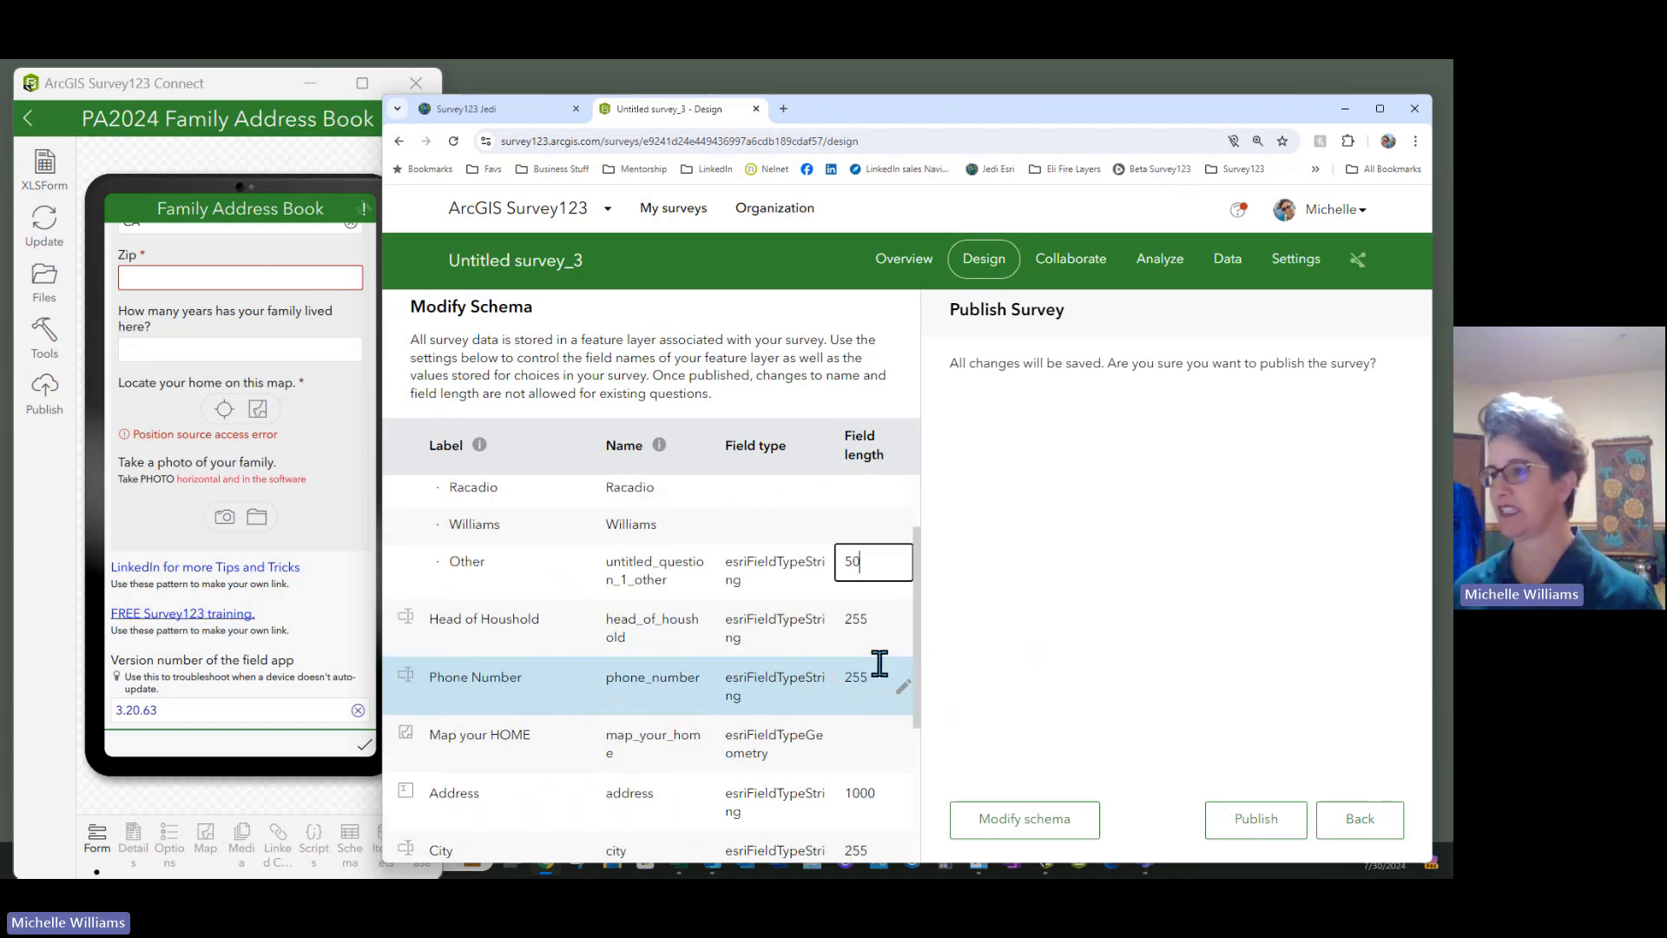
{"action": "left_click", "coordinate": [869, 577]}
Set field lengths: Head of Houshold 50, Phone Number 25, Address 100
{"action": "type", "text": "50"}
{"action": "left_click", "coordinate": [877, 626]}
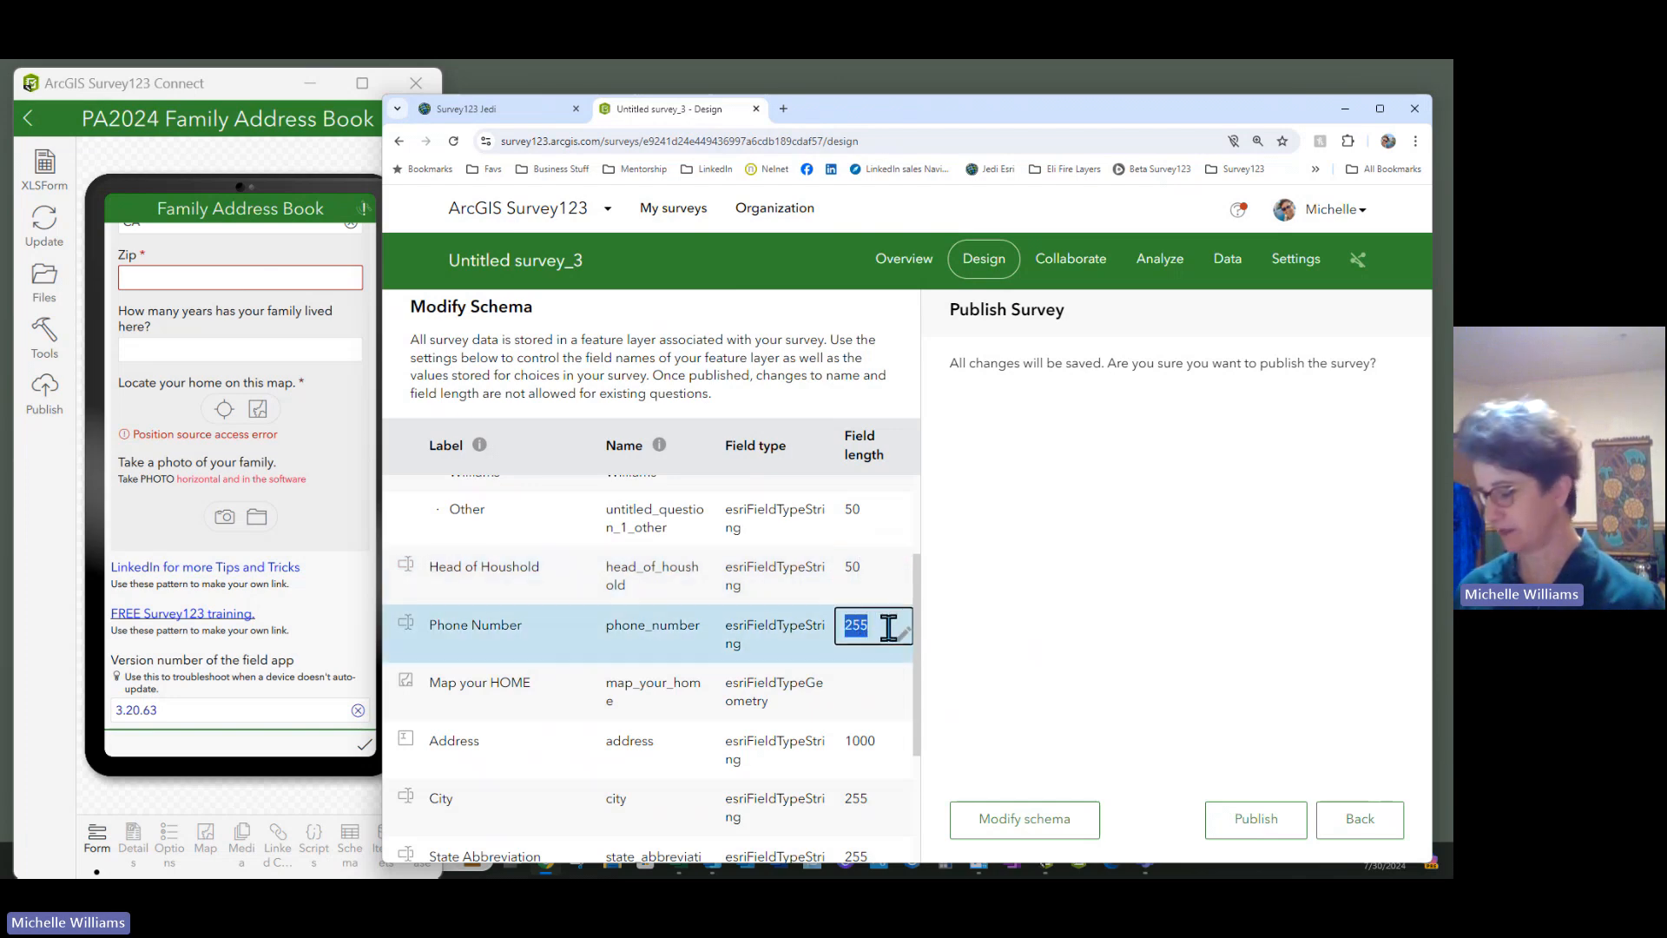
{"action": "type", "text": "25"}
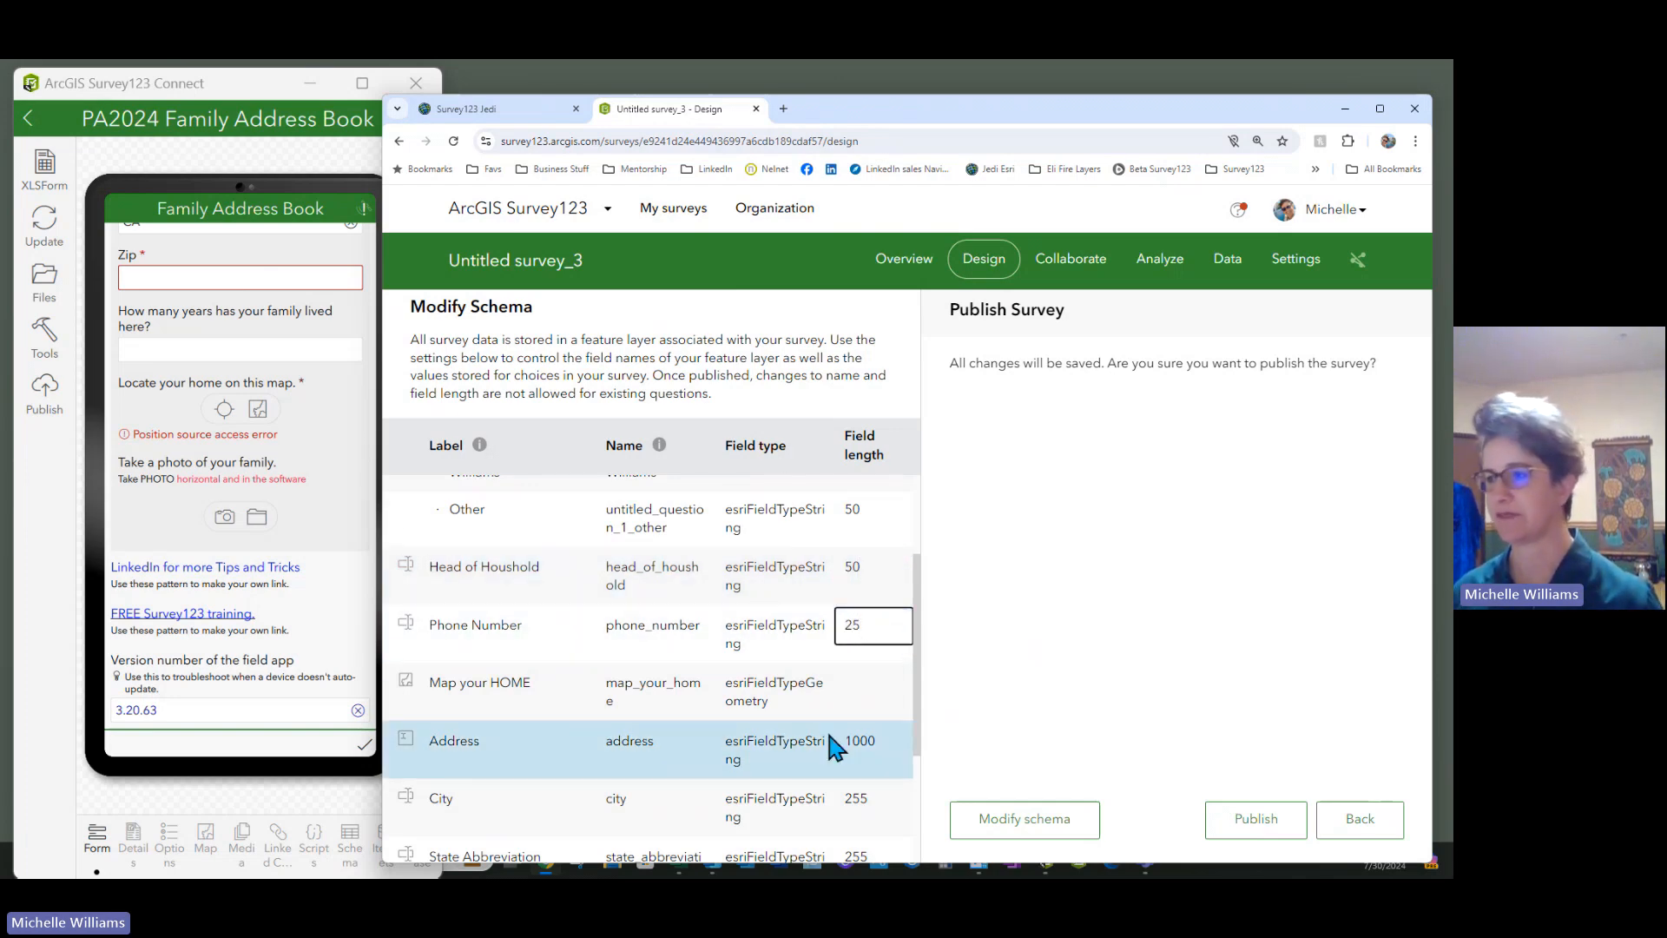
{"action": "scroll", "coordinate": [829, 736], "scroll_direction": "down", "scroll_amount": 3}
{"action": "left_click", "coordinate": [869, 592]}
{"action": "type", "text": "100"}
Set City to 50, State Abbreviation to 2, Zip to 5, and publish the survey
{"action": "left_click", "coordinate": [875, 650]}
{"action": "type", "text": "50"}
{"action": "scroll", "coordinate": [875, 651], "scroll_direction": "down", "scroll_amount": 1}
{"action": "left_click", "coordinate": [875, 651]}
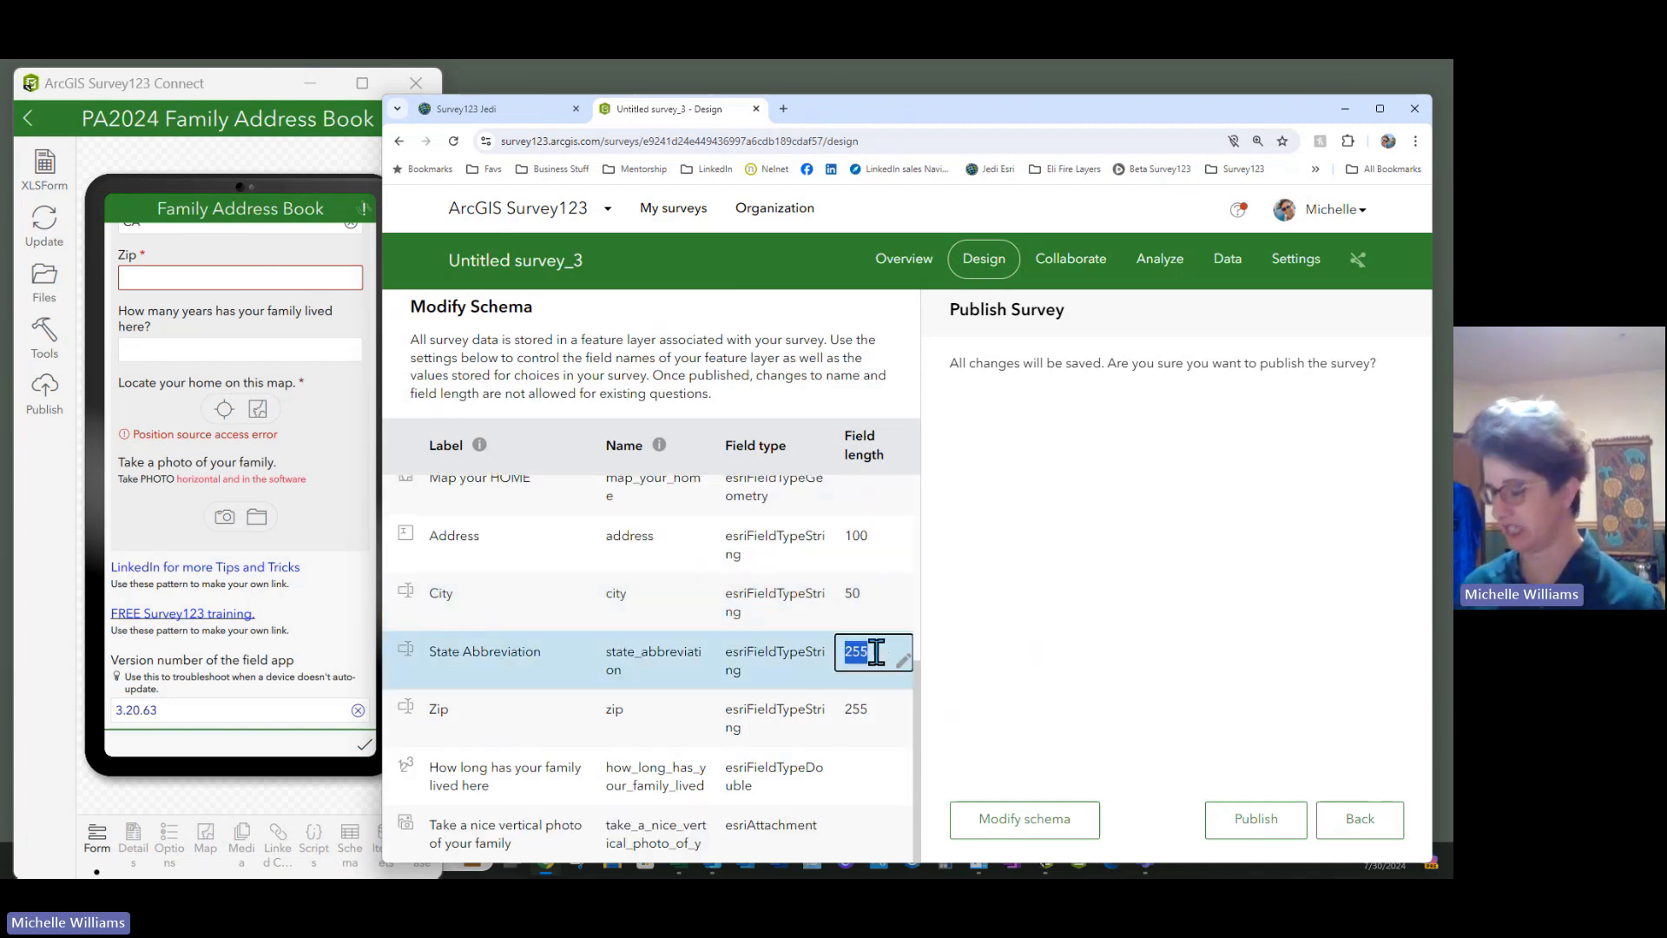
{"action": "type", "text": "2"}
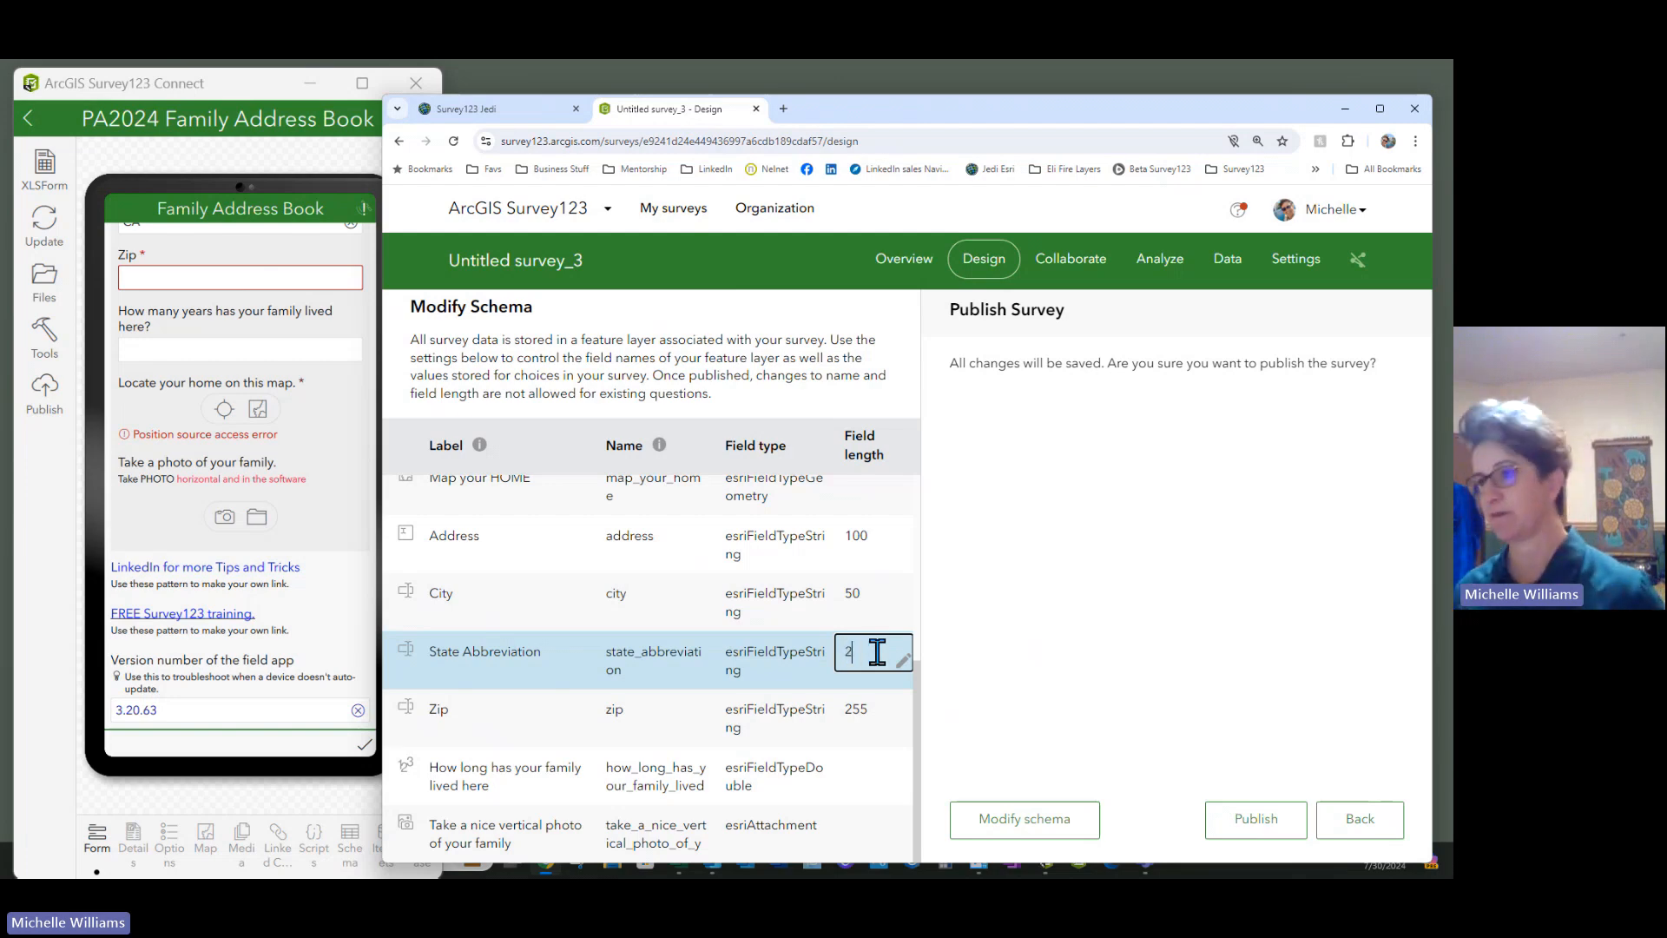
{"action": "left_click", "coordinate": [877, 714]}
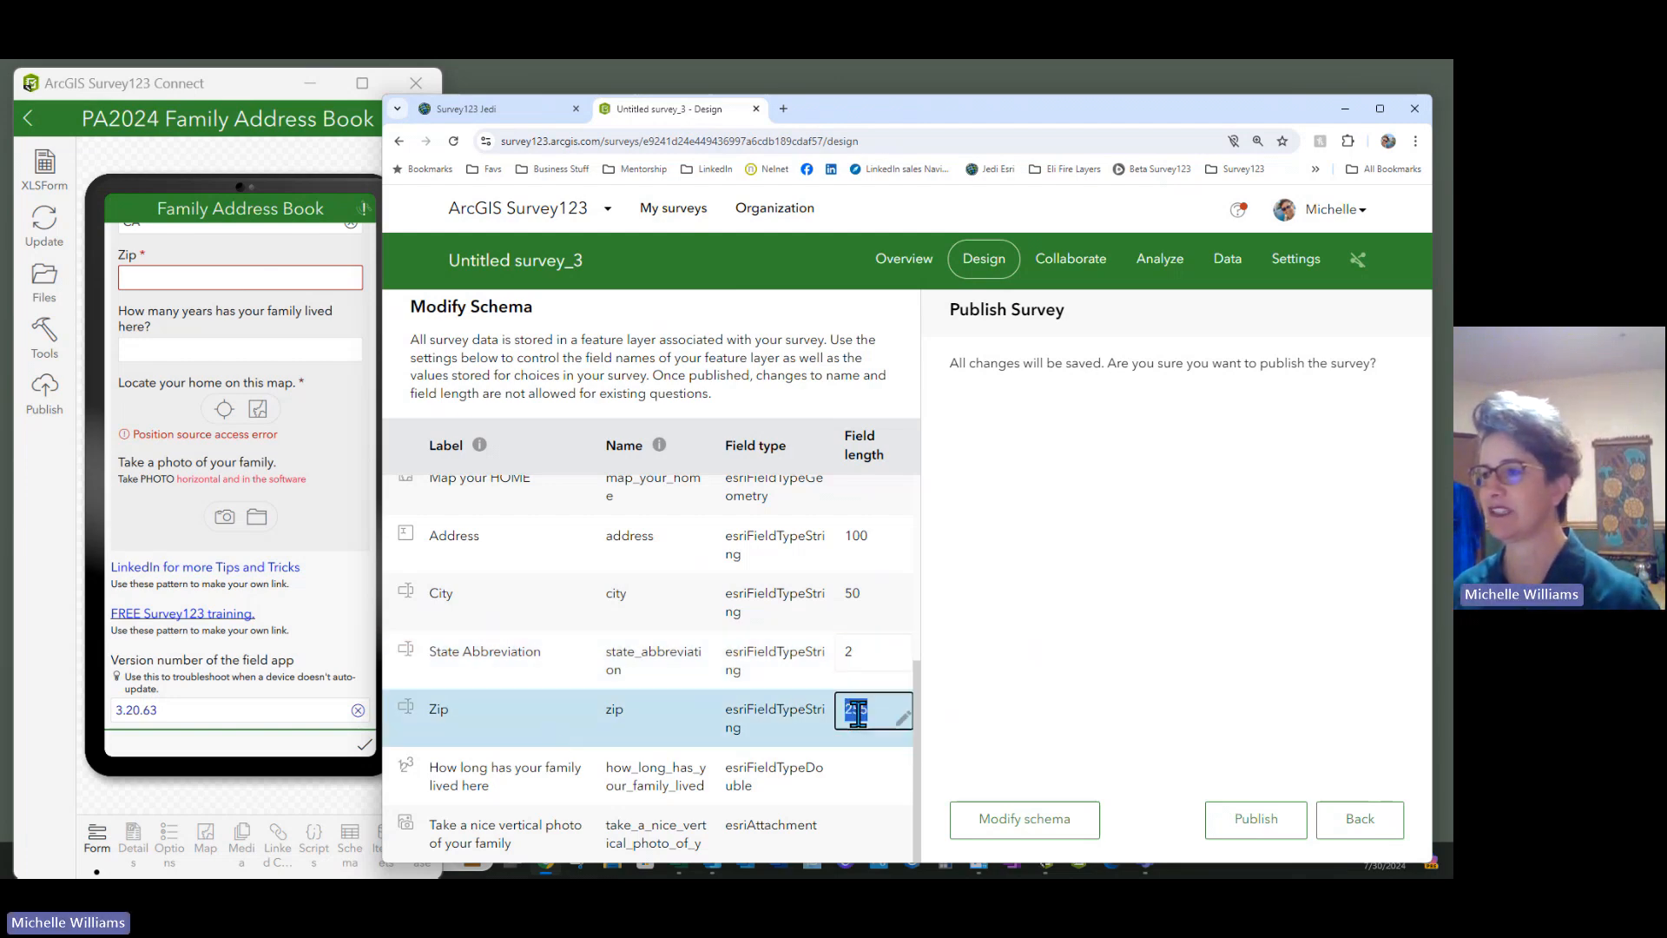
{"action": "type", "text": "5"}
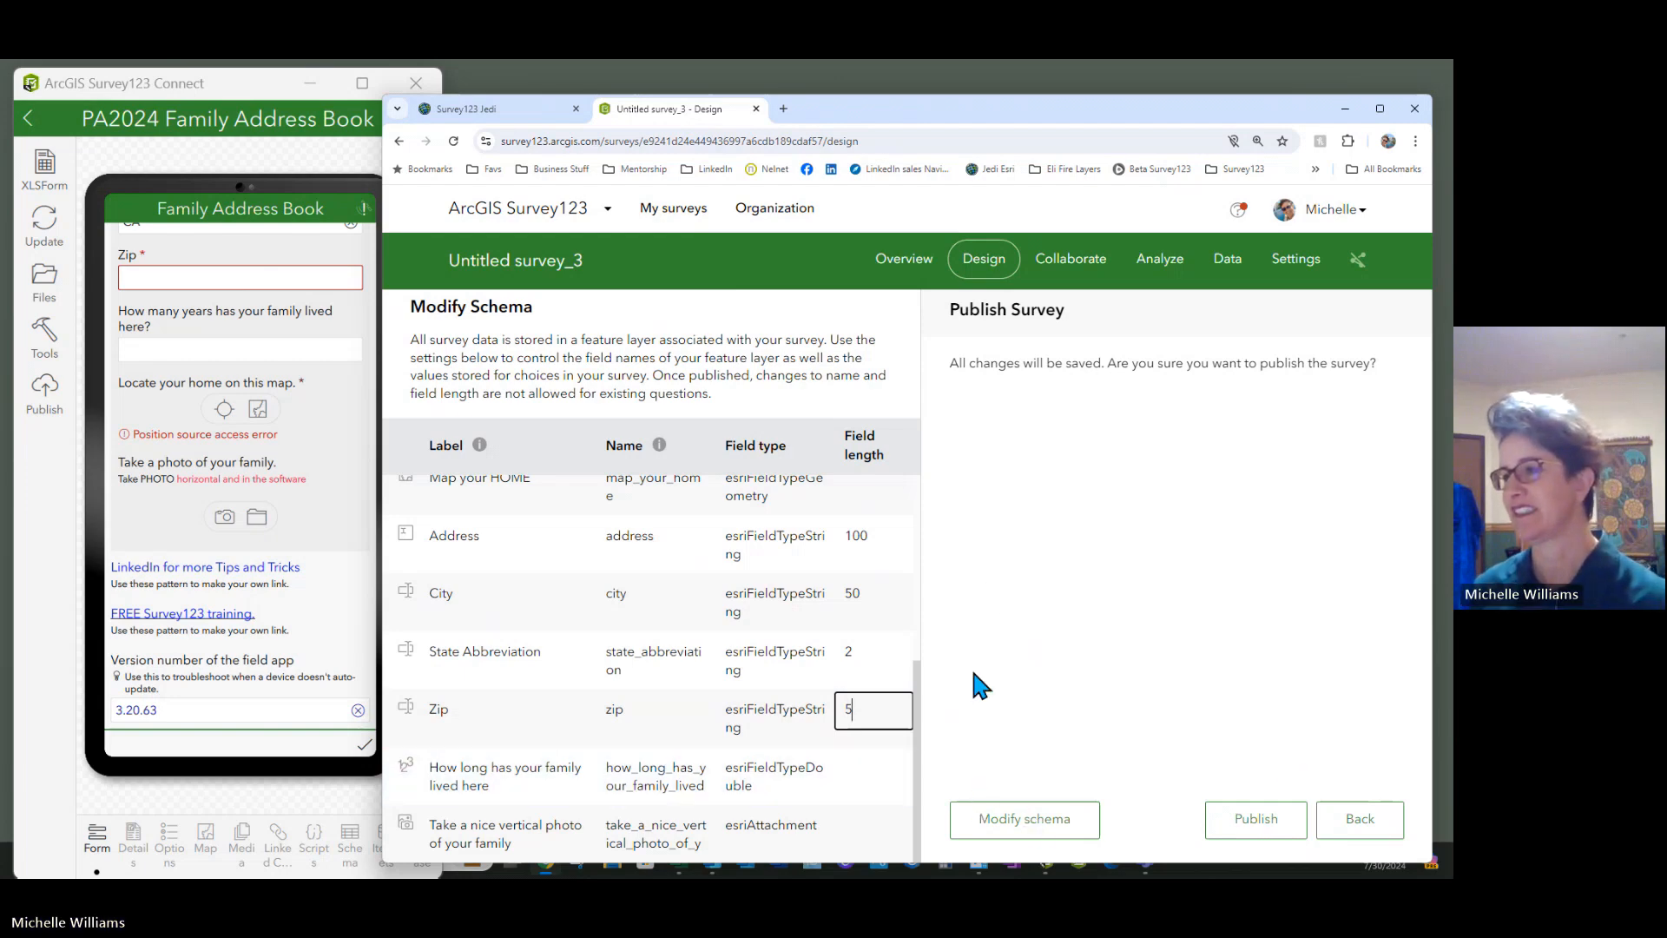
{"action": "left_click", "coordinate": [1024, 833]}
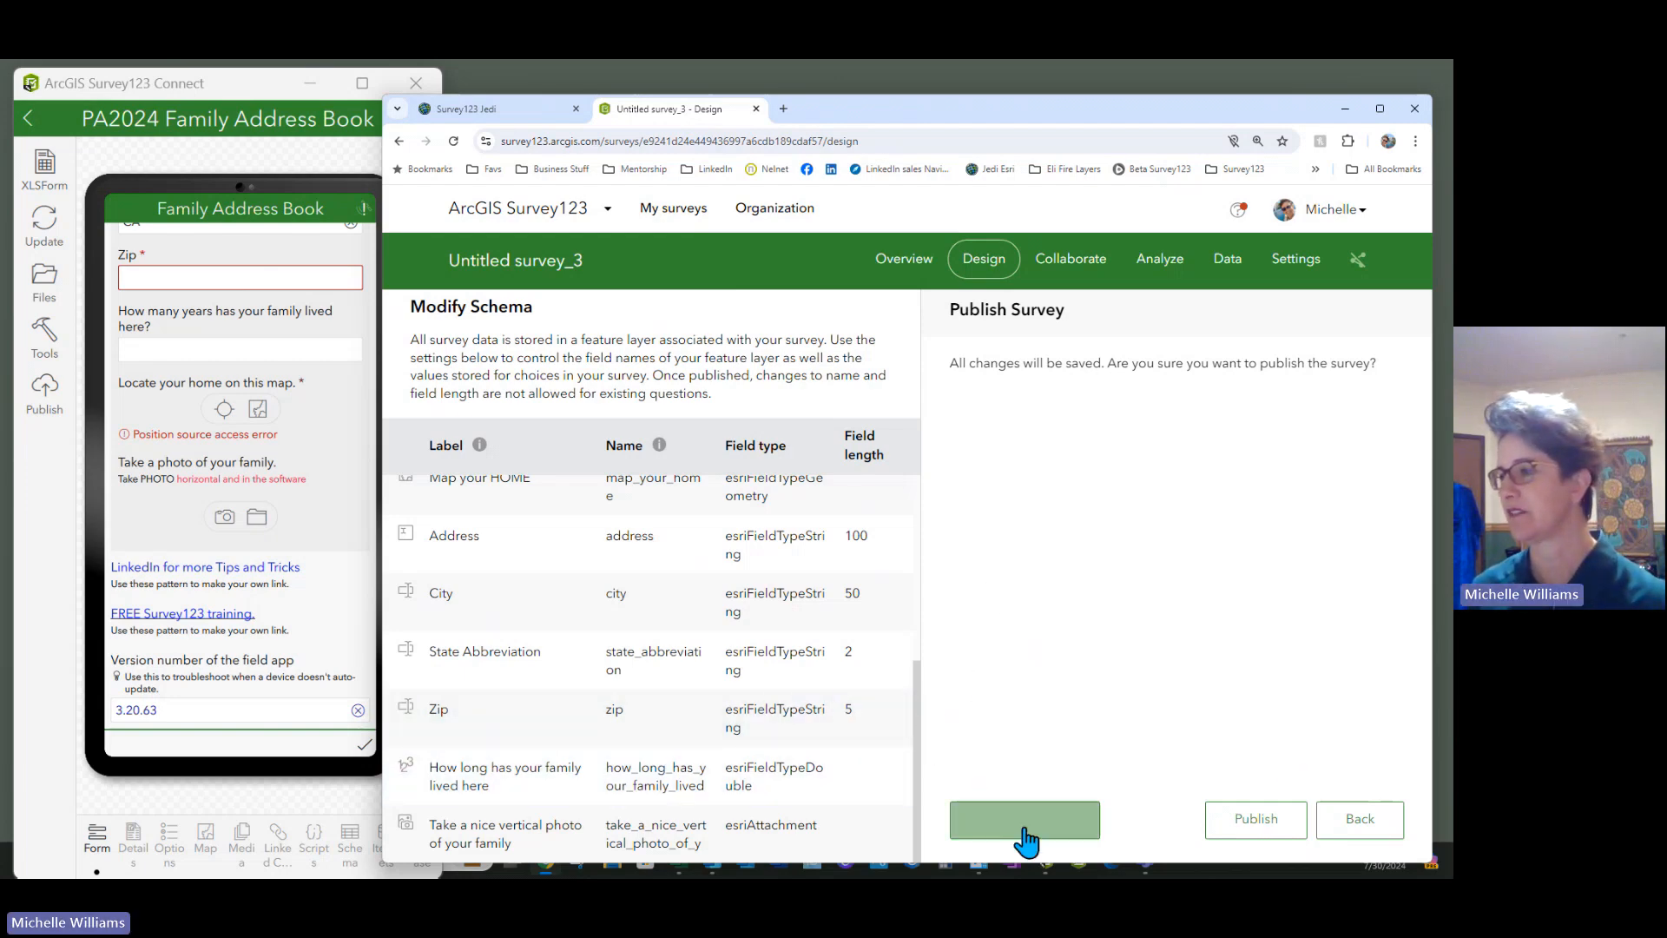
{"action": "left_click", "coordinate": [1257, 838]}
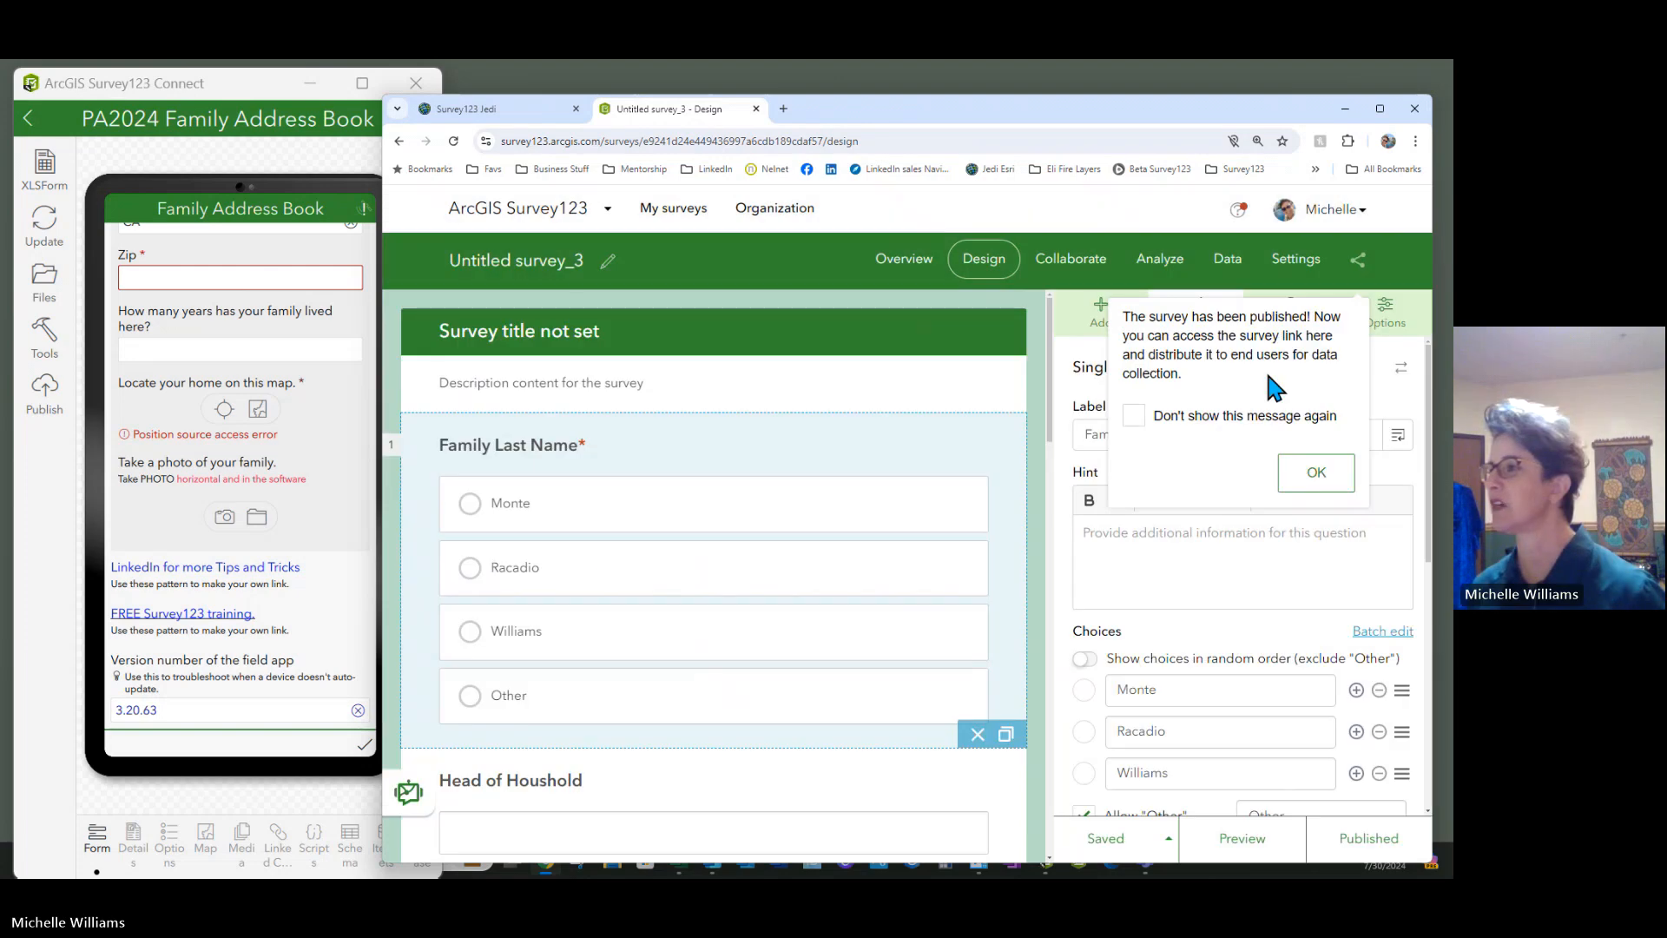
Set the share link to ask users how to open the survey and view its QR code
{"action": "left_click", "coordinate": [1307, 473]}
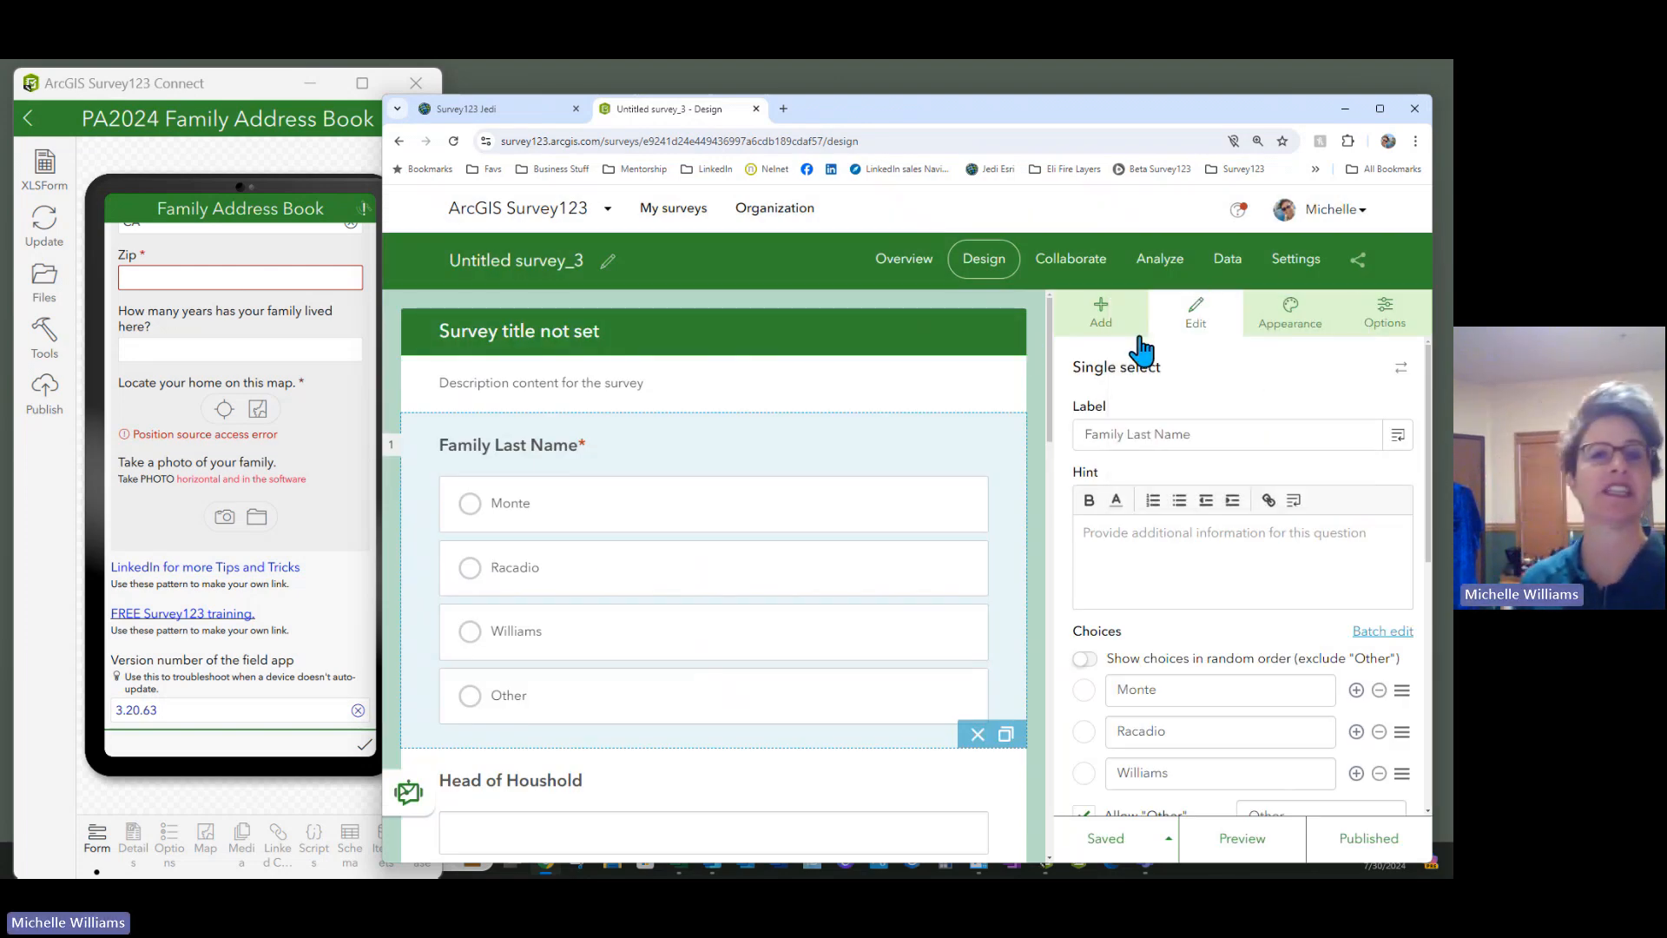
{"action": "left_click", "coordinate": [1073, 277]}
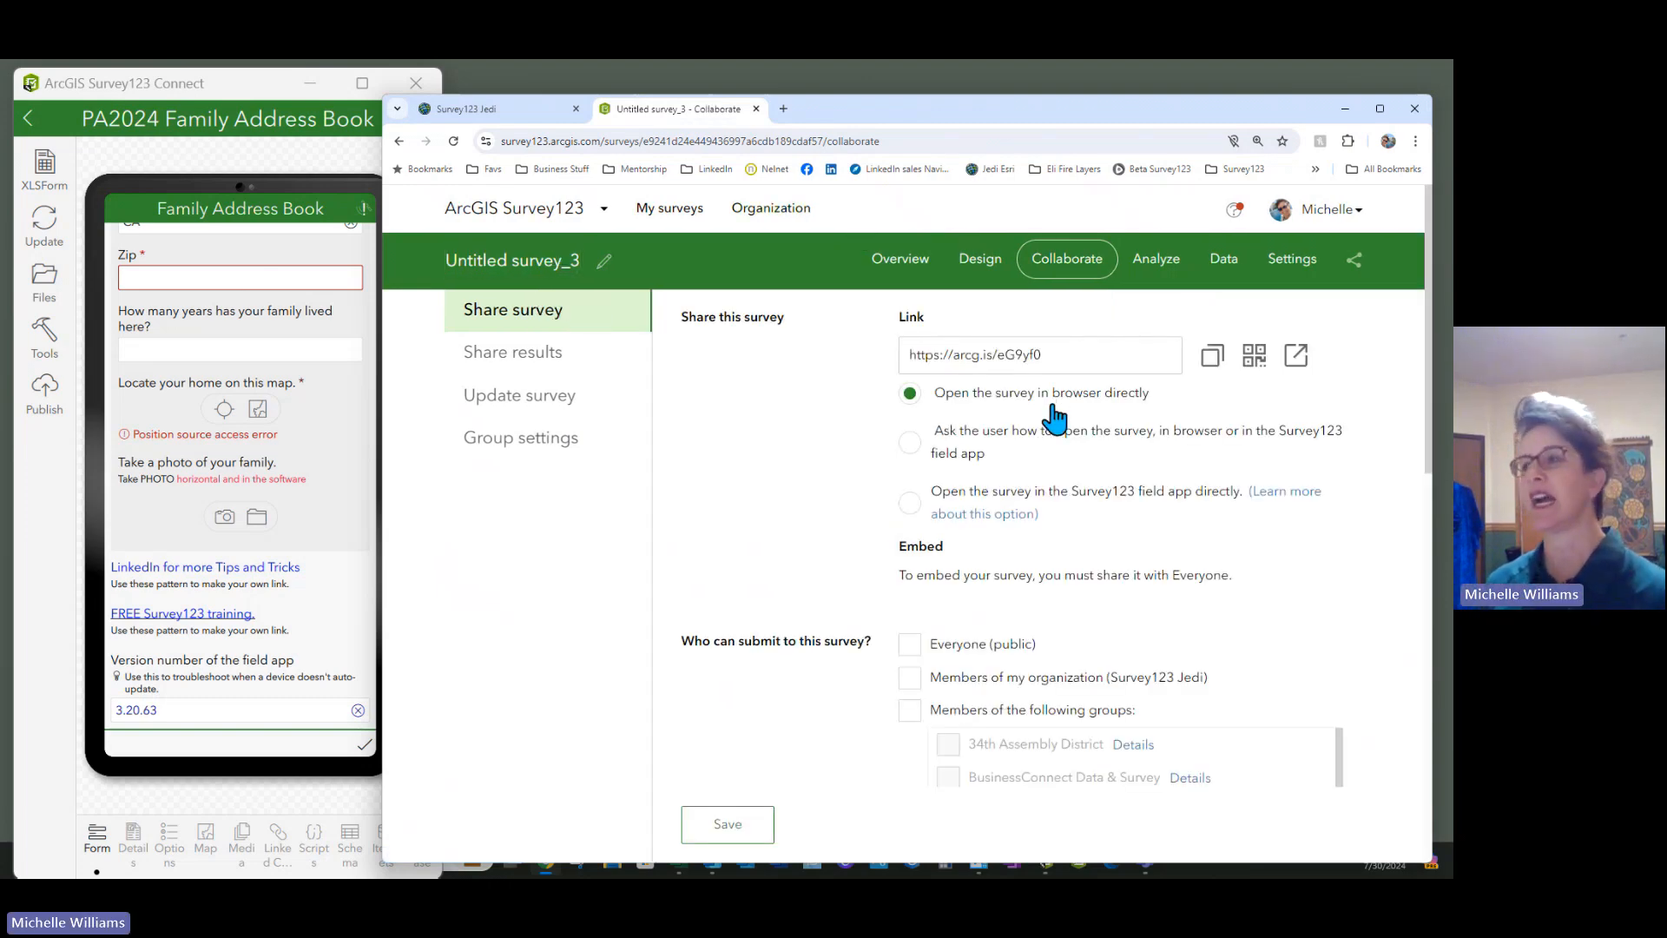
{"action": "left_click", "coordinate": [909, 442]}
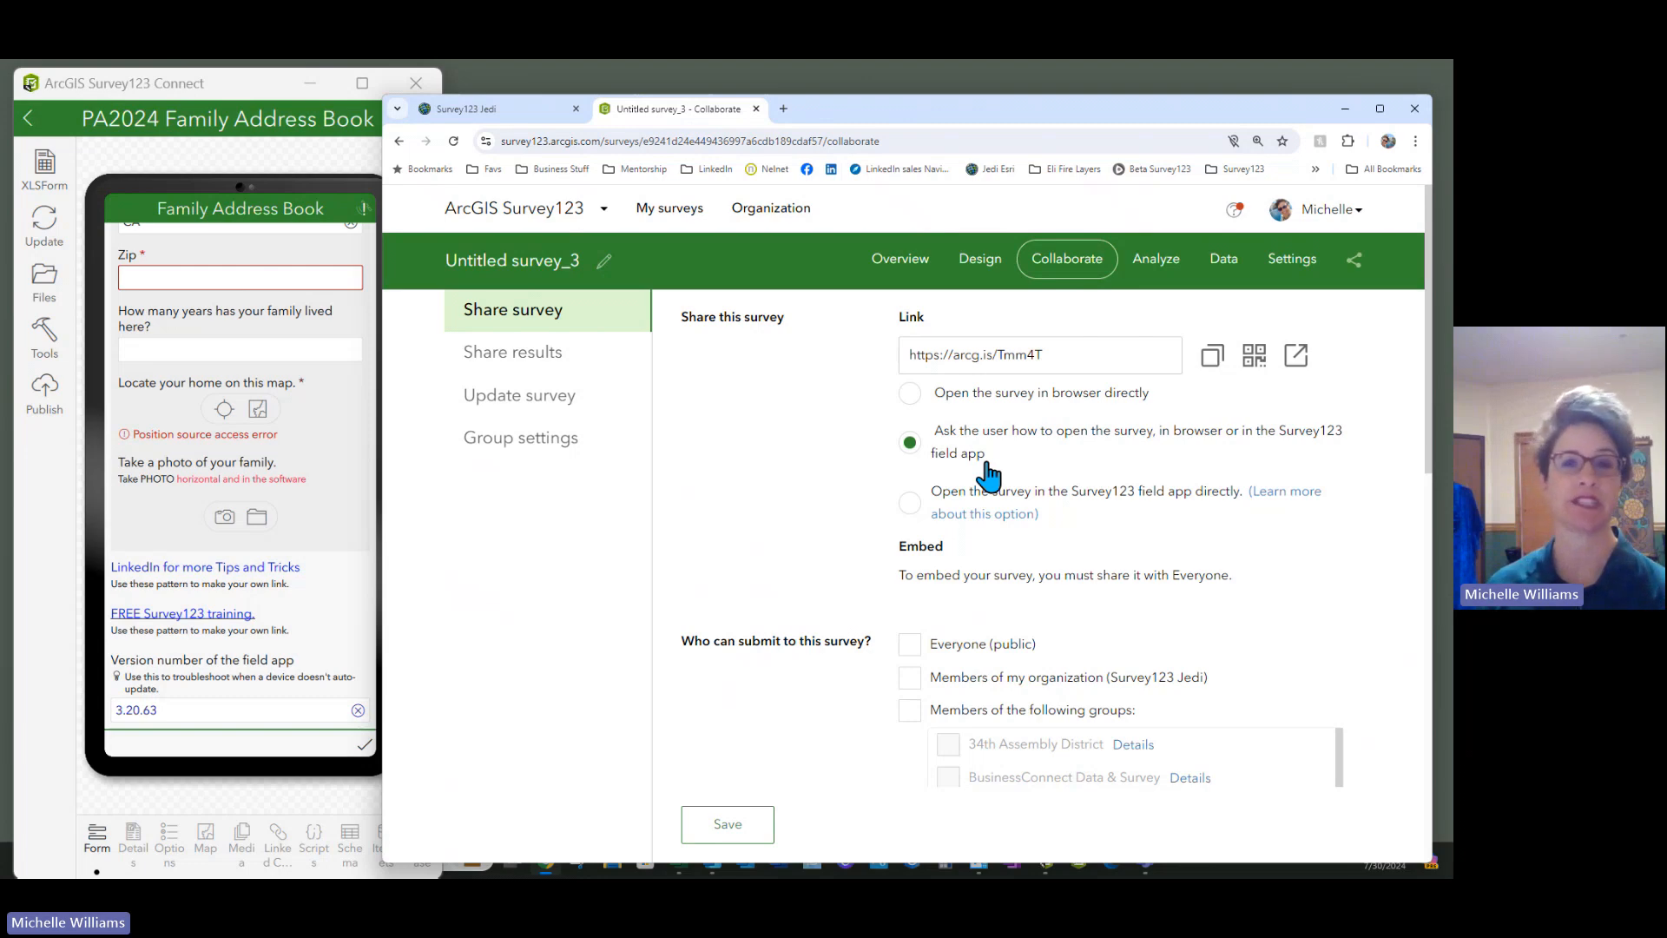
{"action": "scroll", "coordinate": [988, 476], "scroll_direction": "down", "scroll_amount": 3}
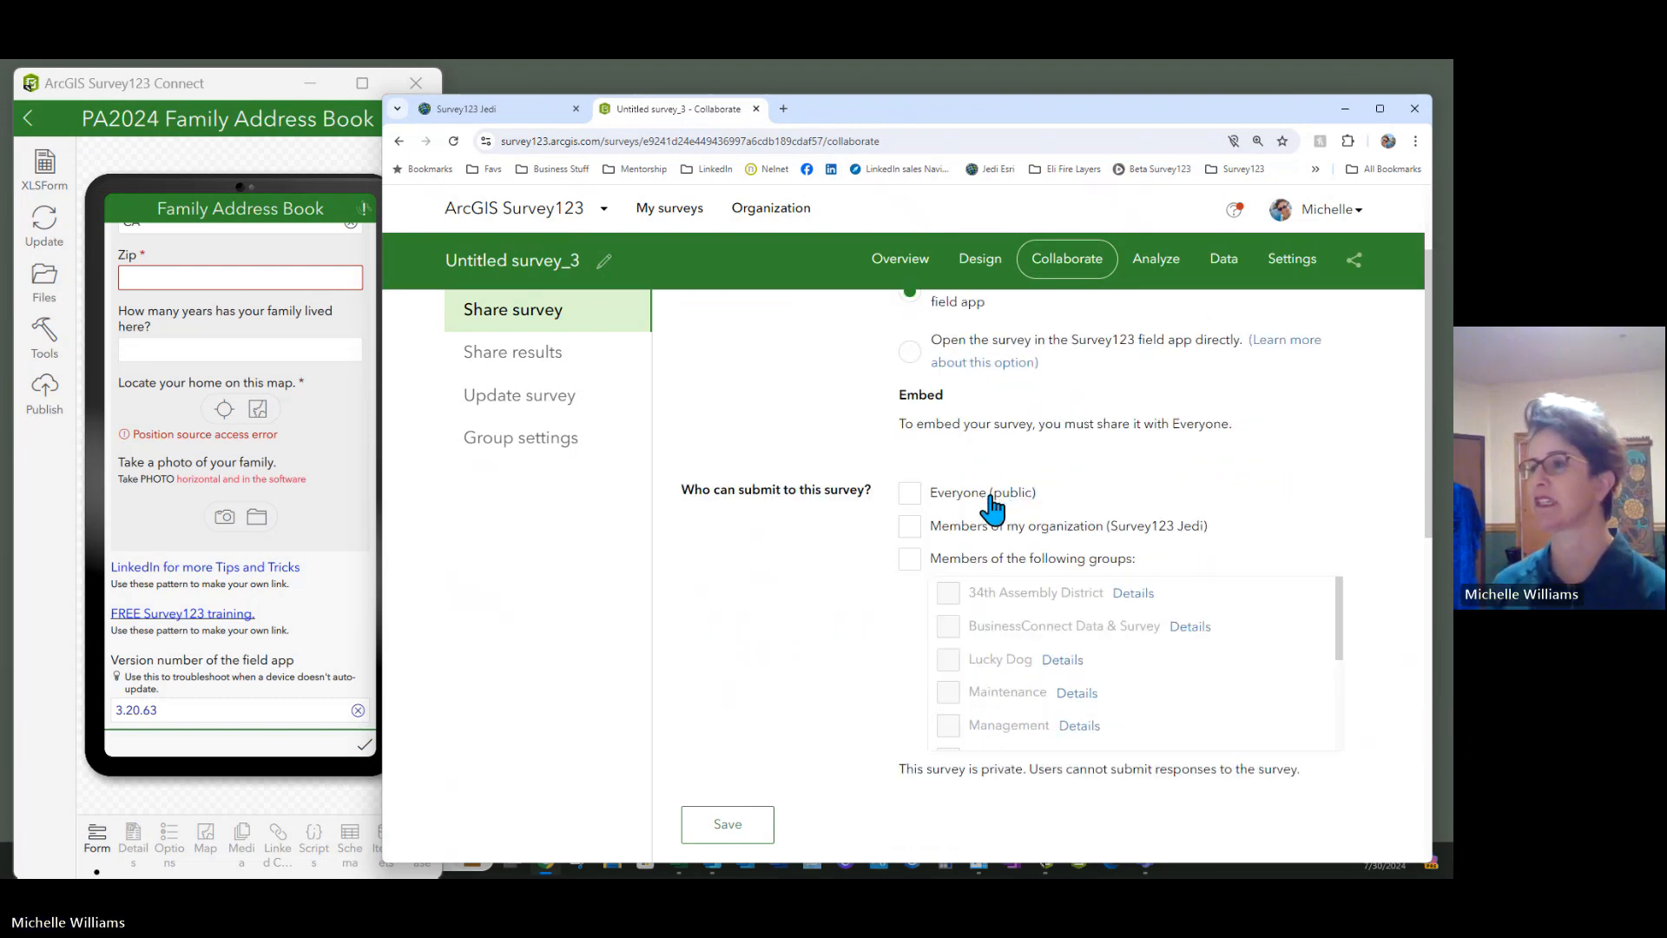
{"action": "scroll", "coordinate": [1083, 450], "scroll_direction": "up", "scroll_amount": 3}
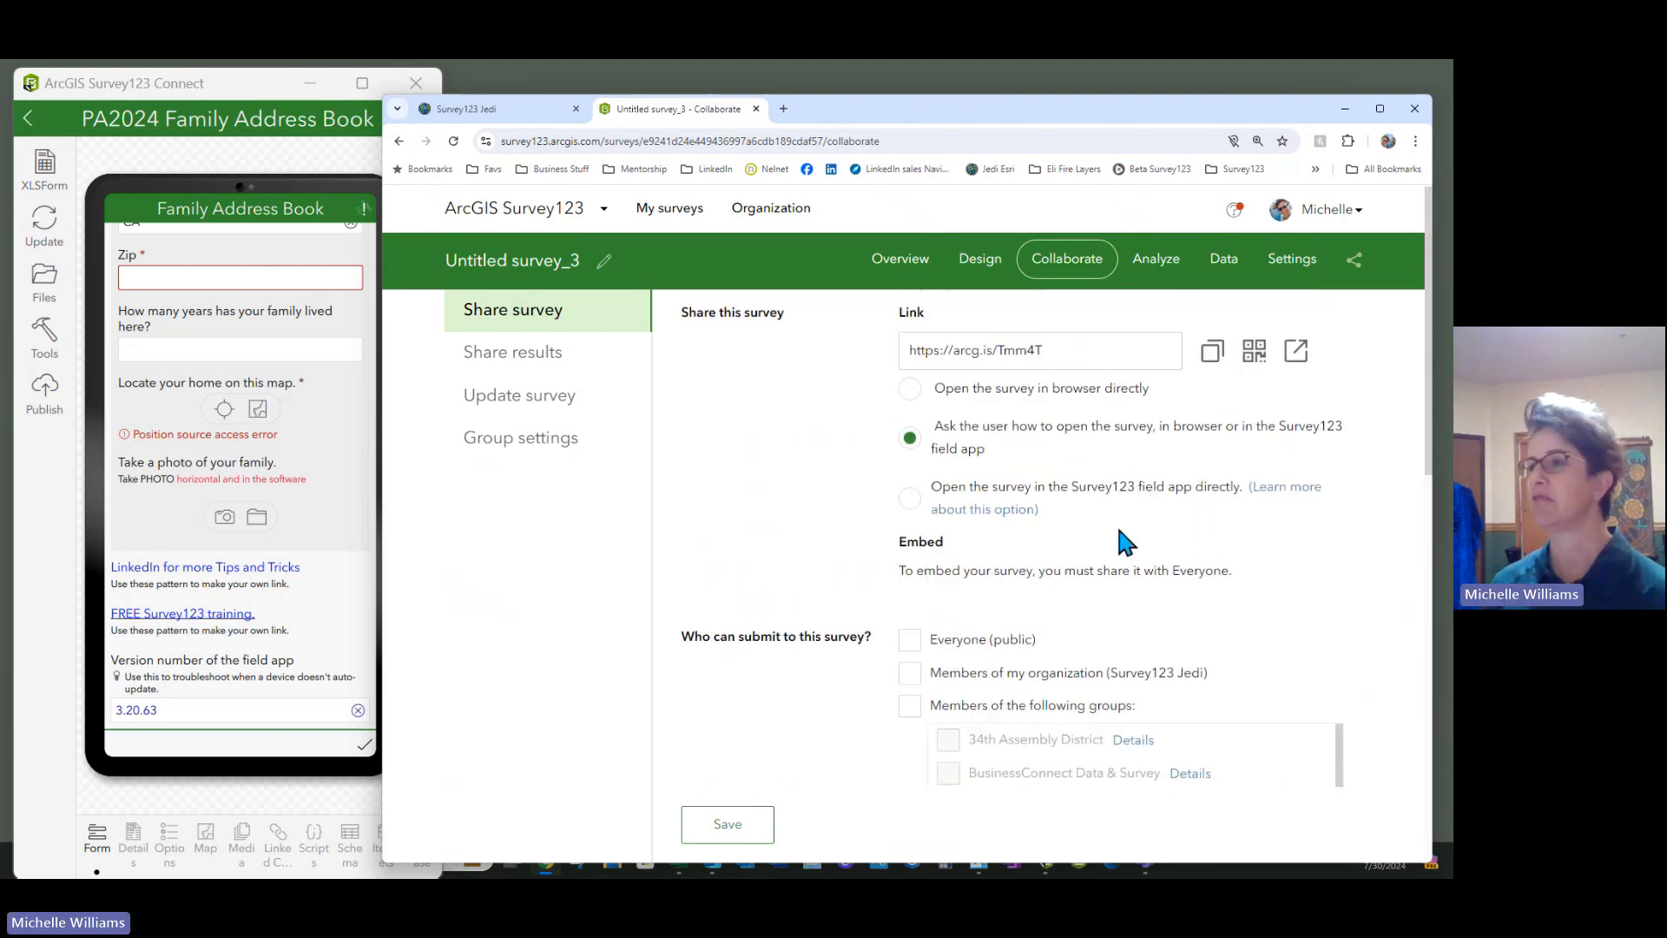
{"action": "left_click", "coordinate": [1068, 353]}
{"action": "left_click", "coordinate": [1254, 354]}
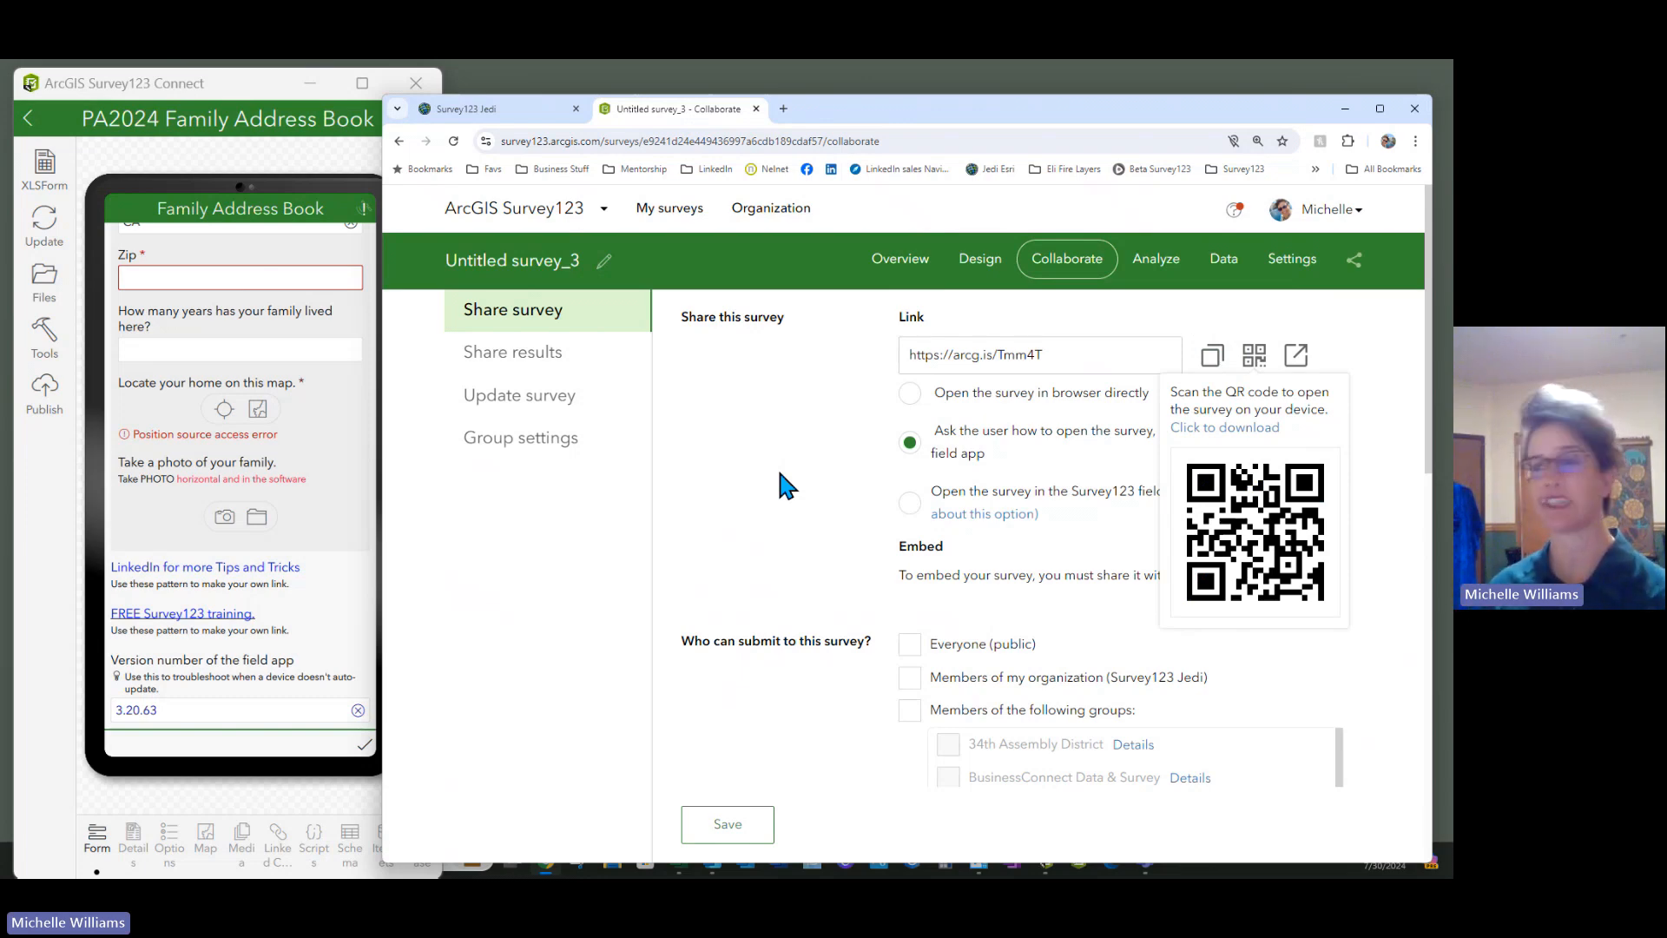
{"action": "left_click", "coordinate": [774, 565]}
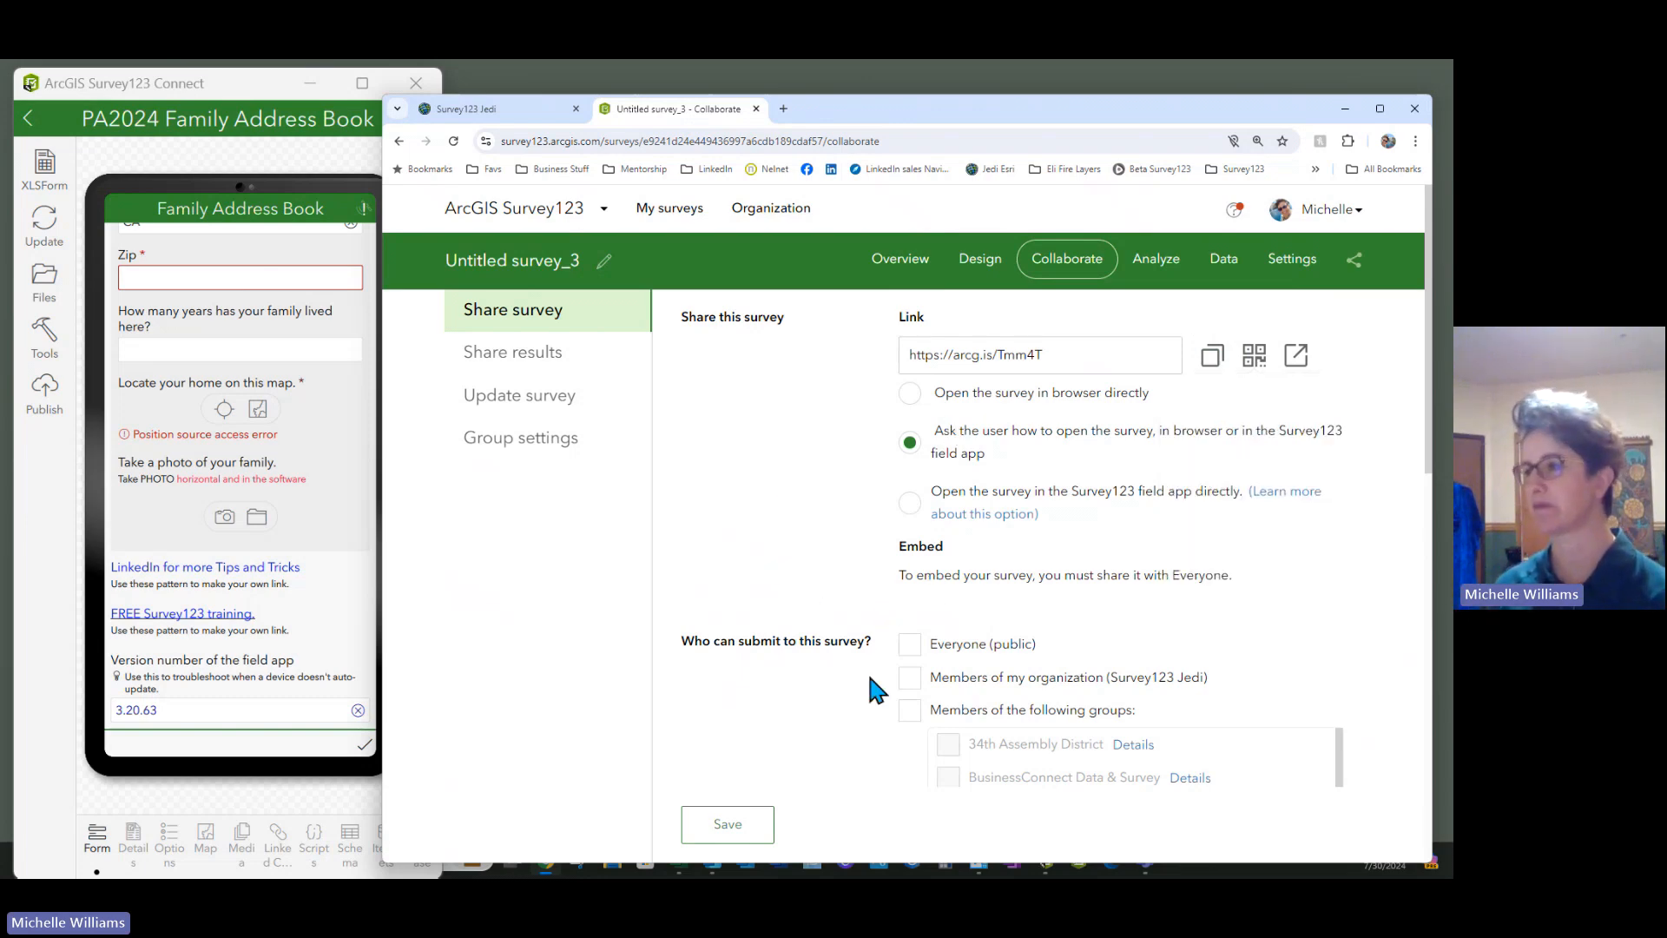
Allow Everyone (public) to submit to the survey
{"action": "left_click", "coordinate": [909, 643]}
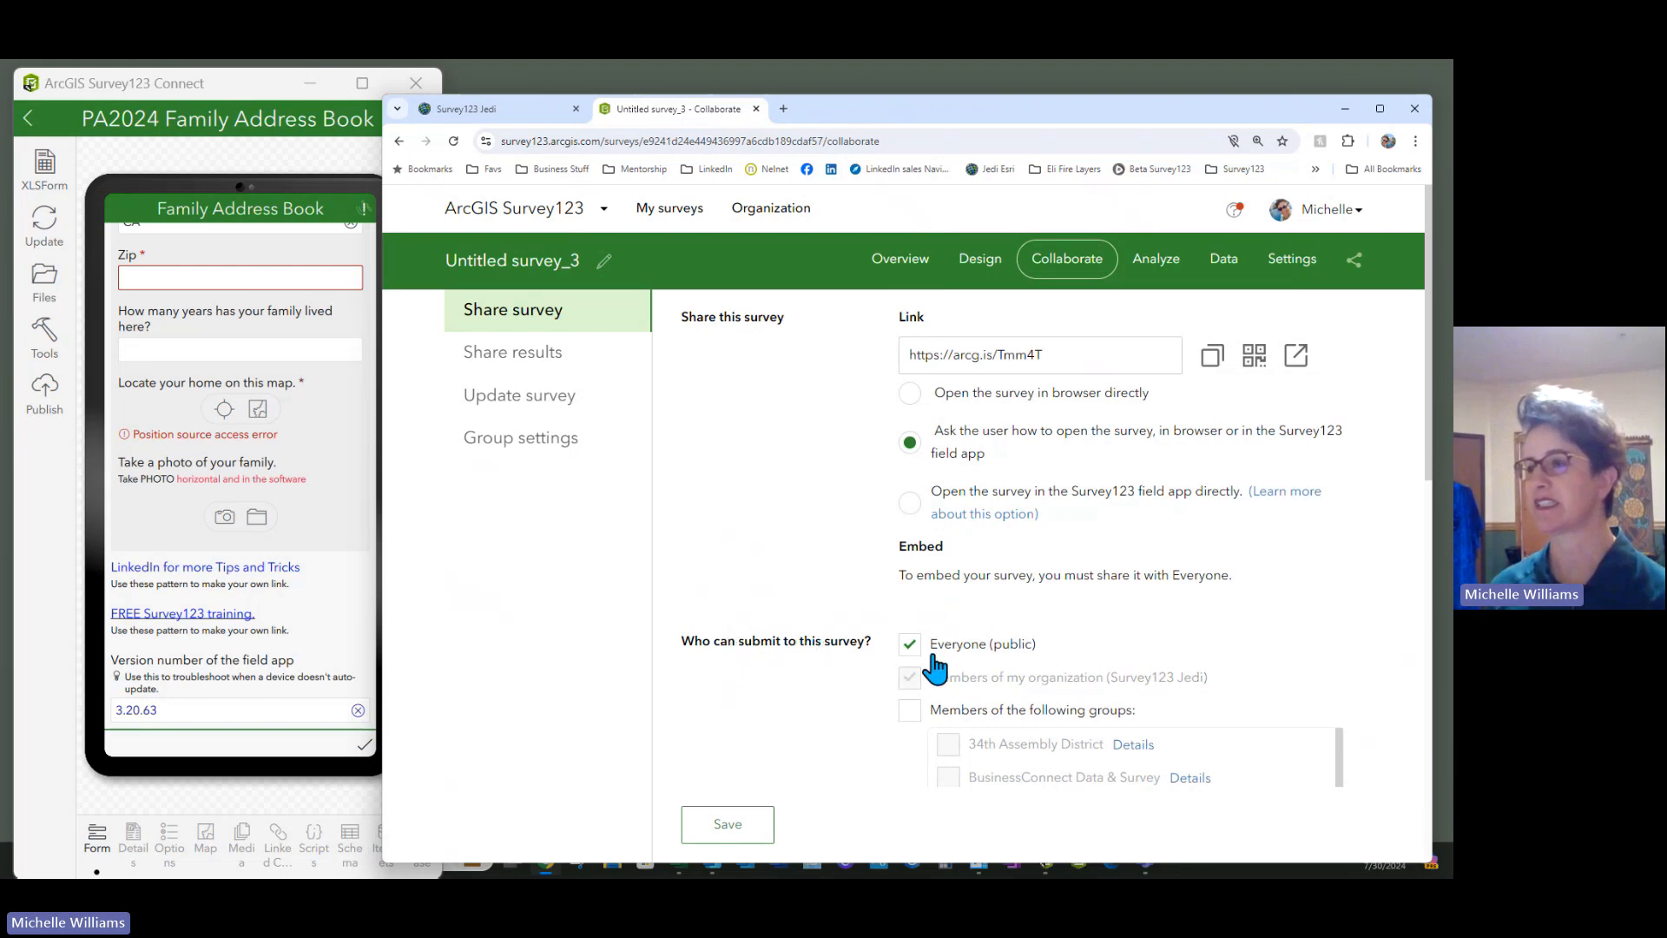
{"action": "scroll", "coordinate": [955, 664], "scroll_direction": "down", "scroll_amount": 2}
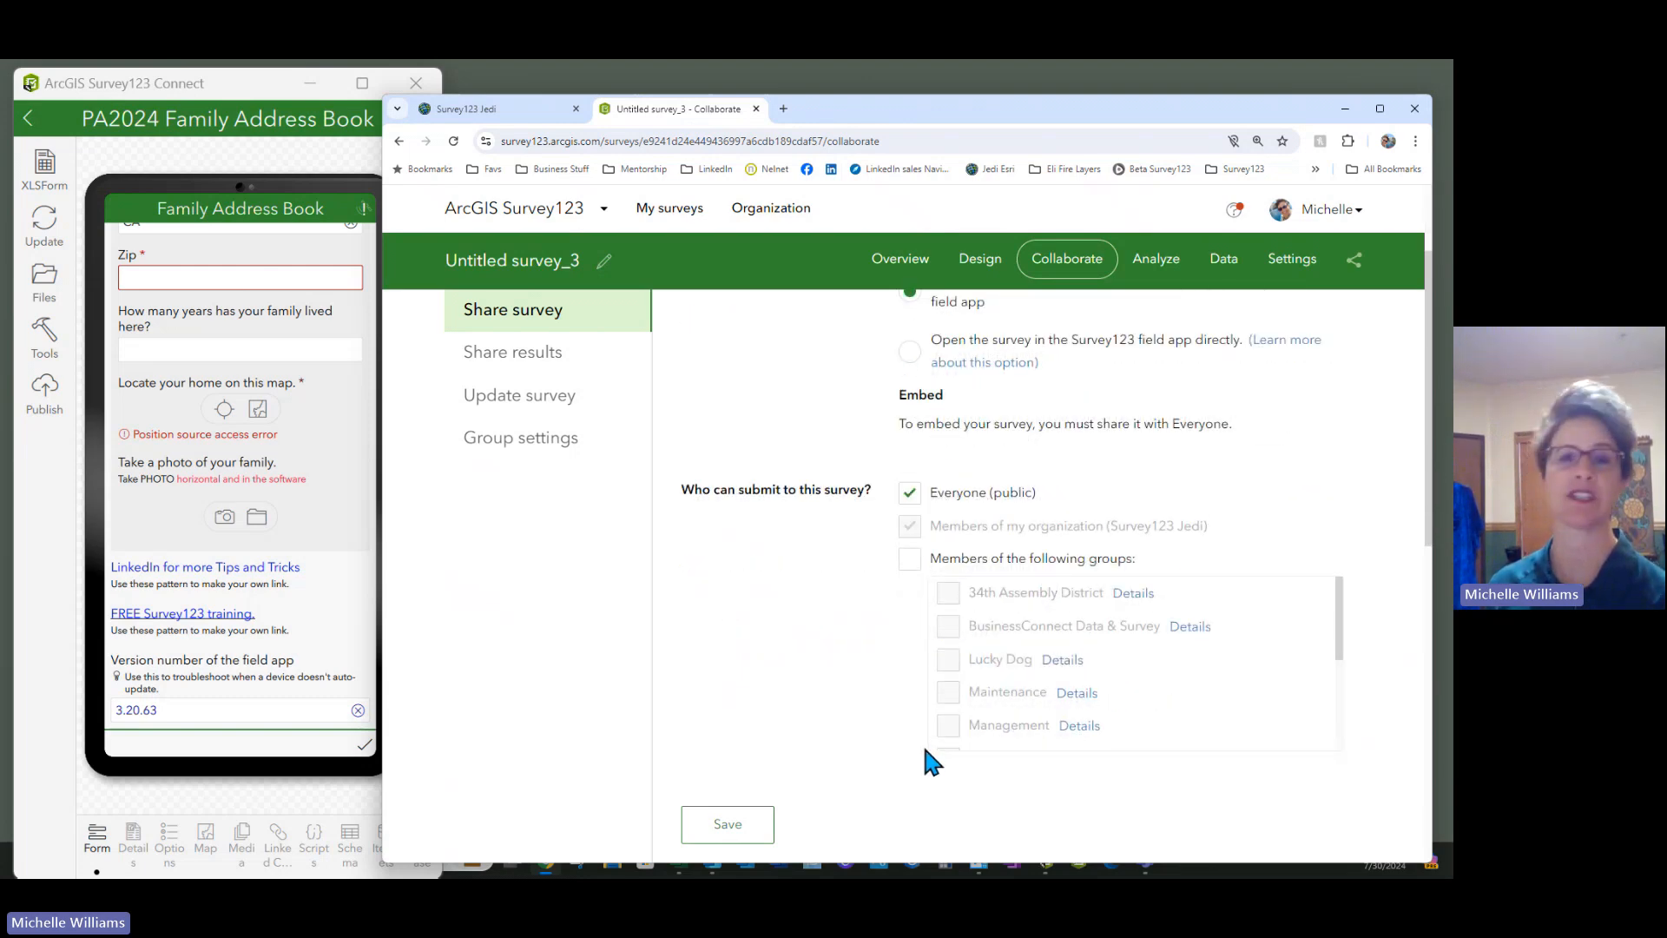
{"action": "scroll", "coordinate": [1042, 681], "scroll_direction": "down", "scroll_amount": 5}
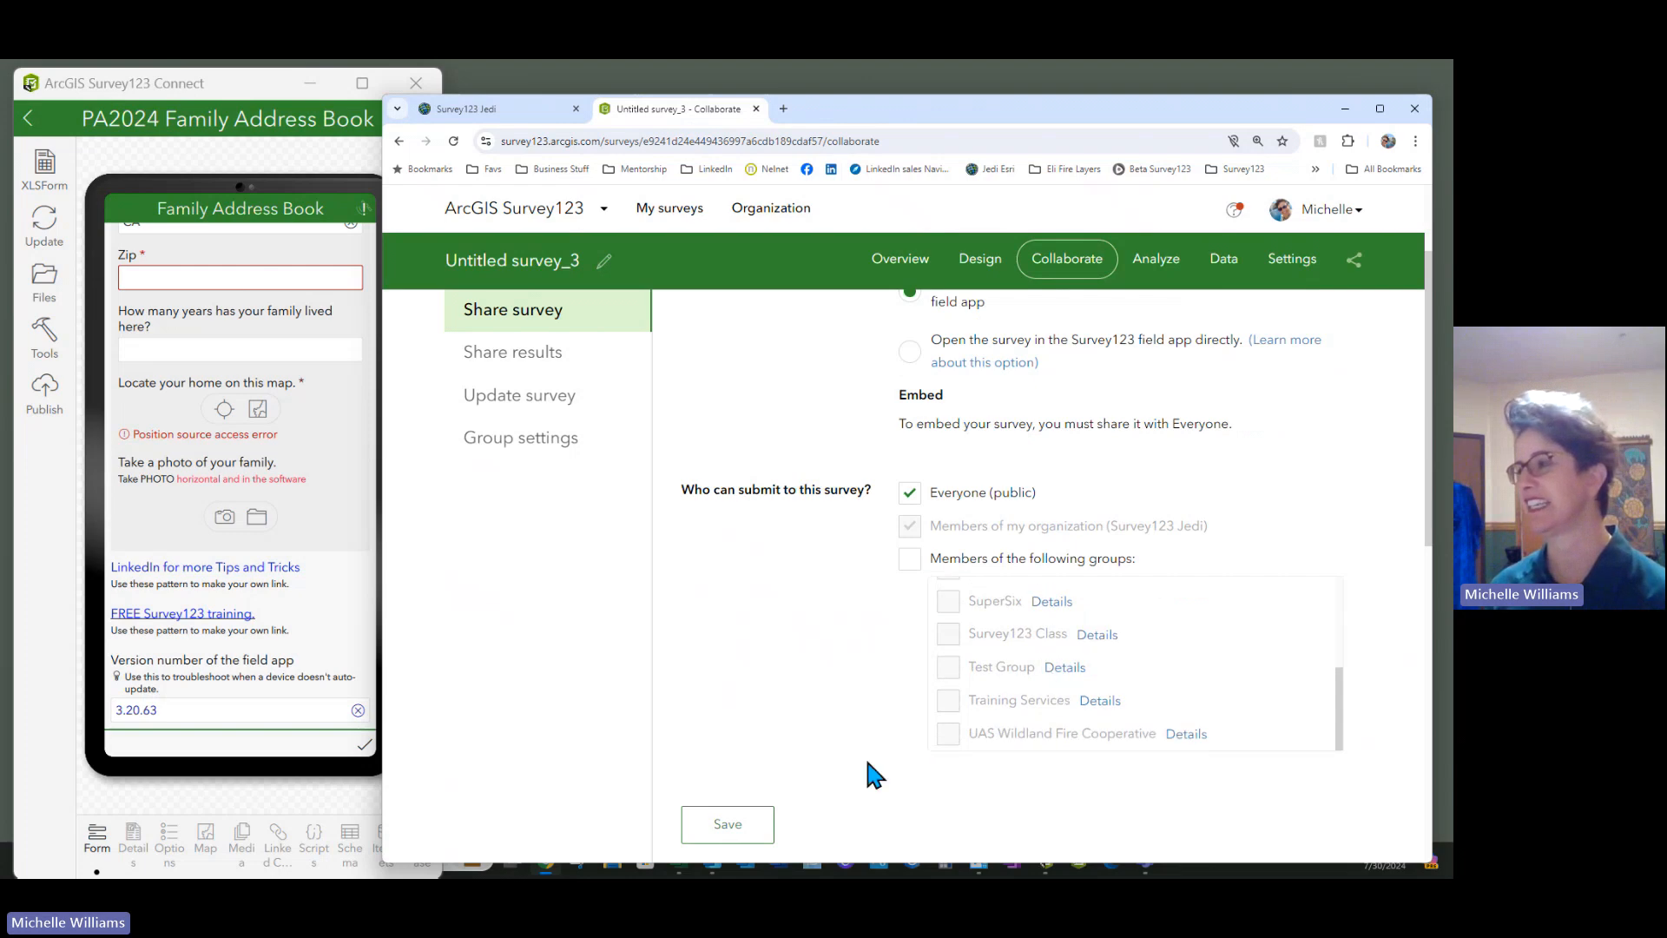
{"action": "scroll", "coordinate": [743, 738], "scroll_direction": "down", "scroll_amount": 4}
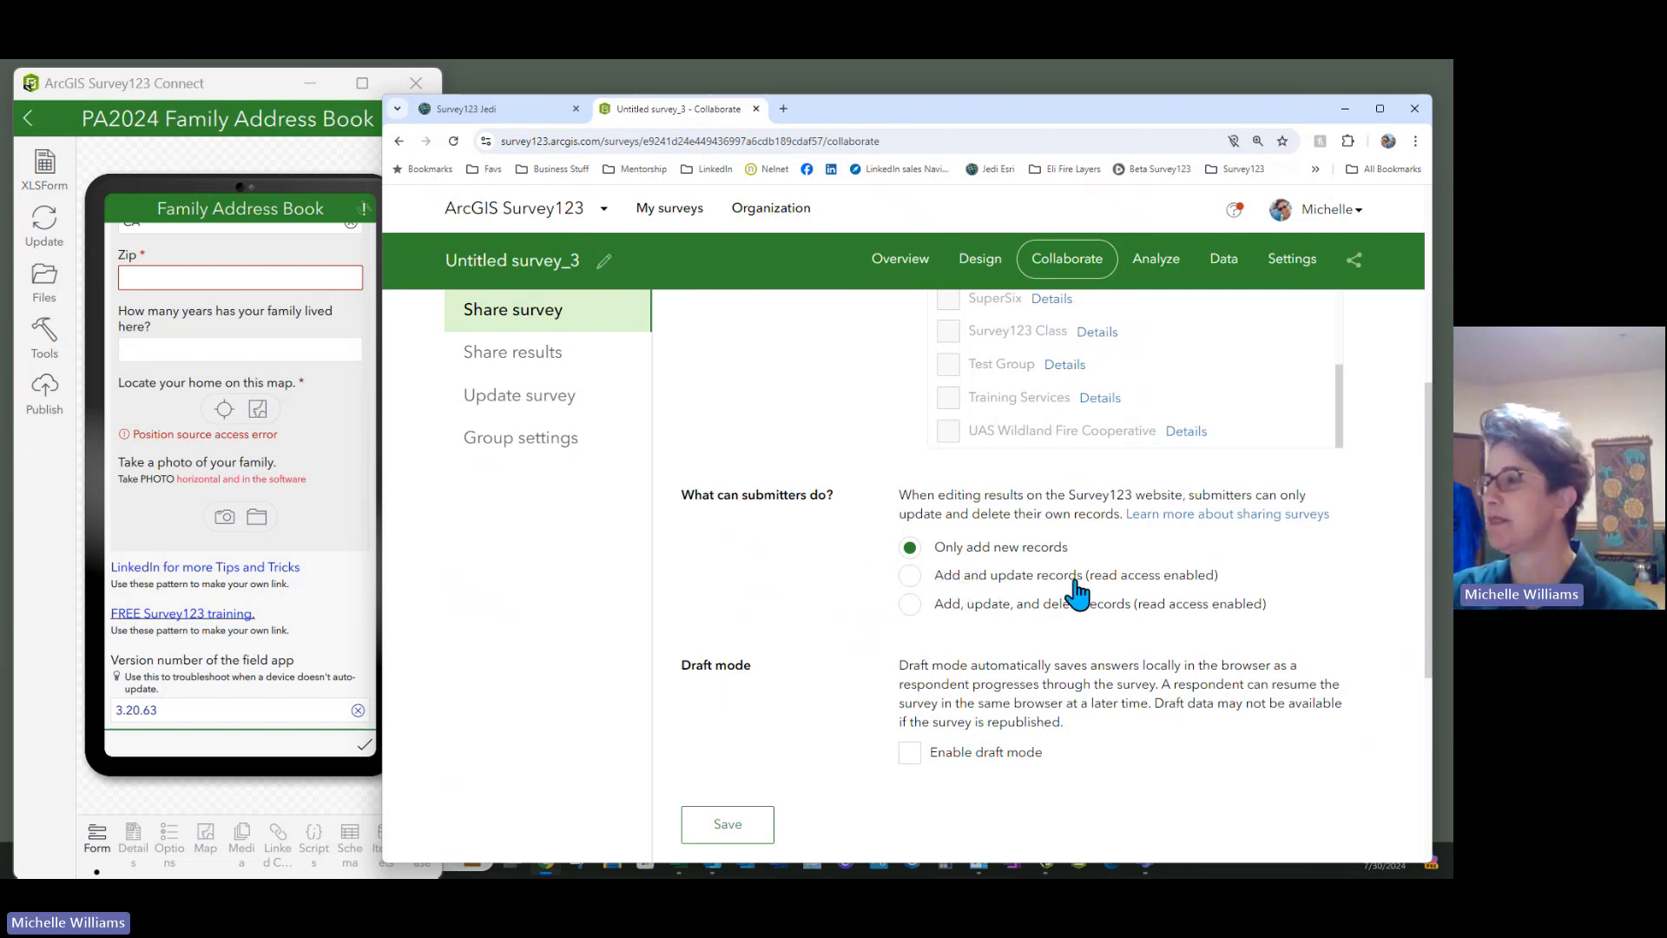
{"action": "left_click", "coordinate": [910, 576]}
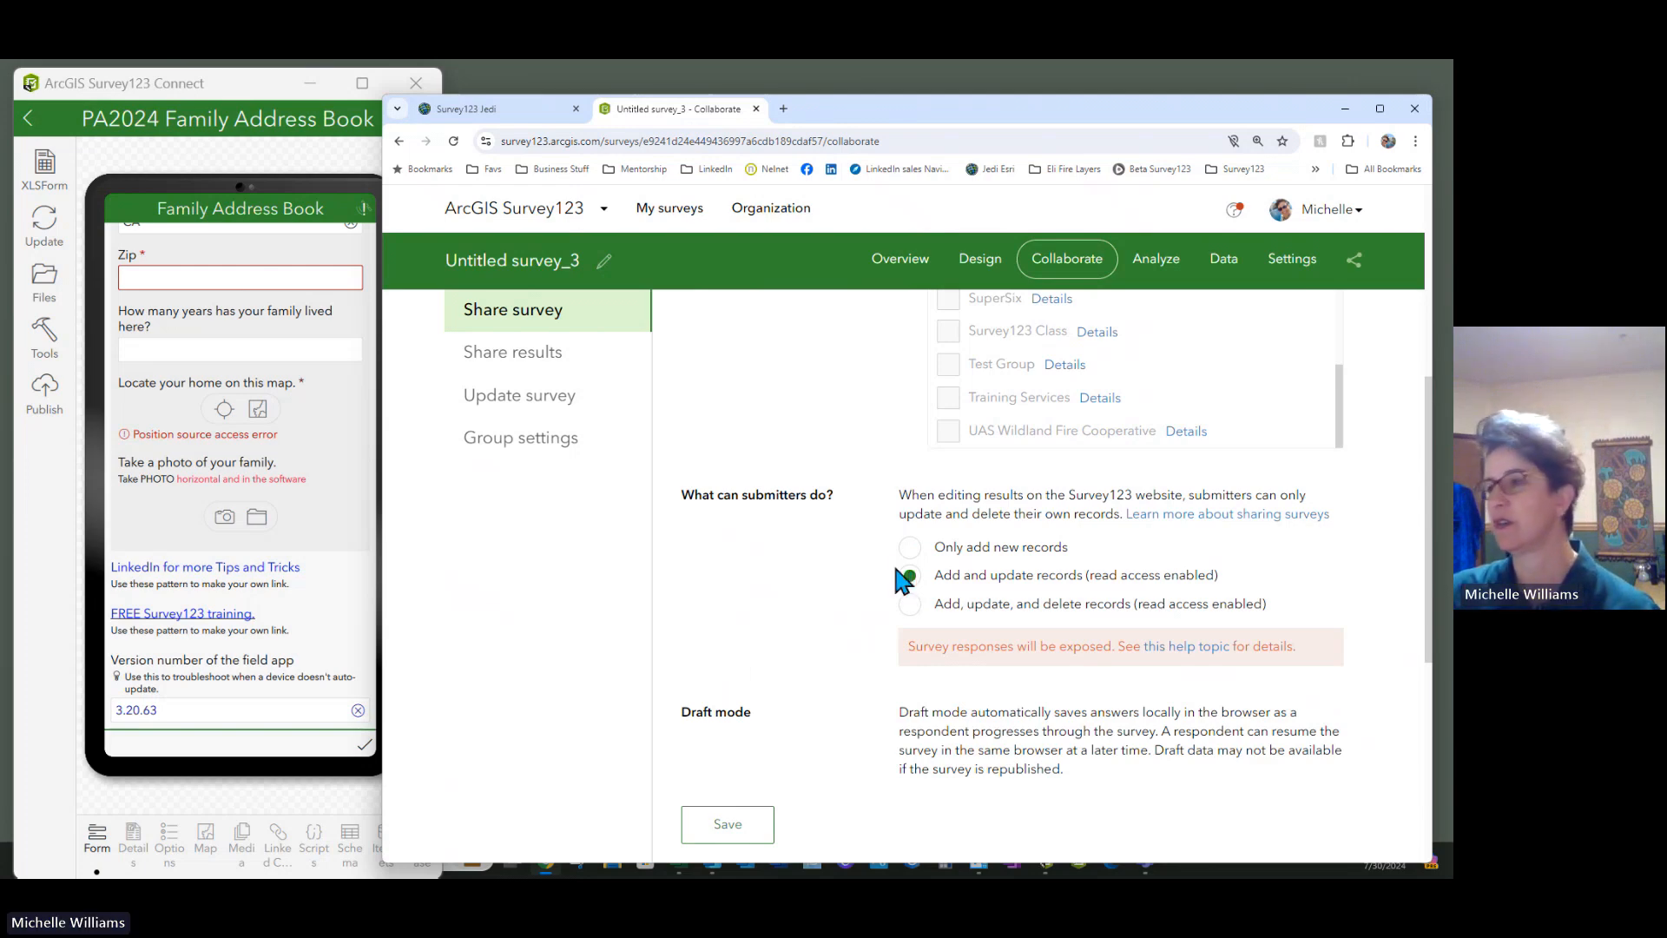
{"action": "left_click", "coordinate": [910, 547]}
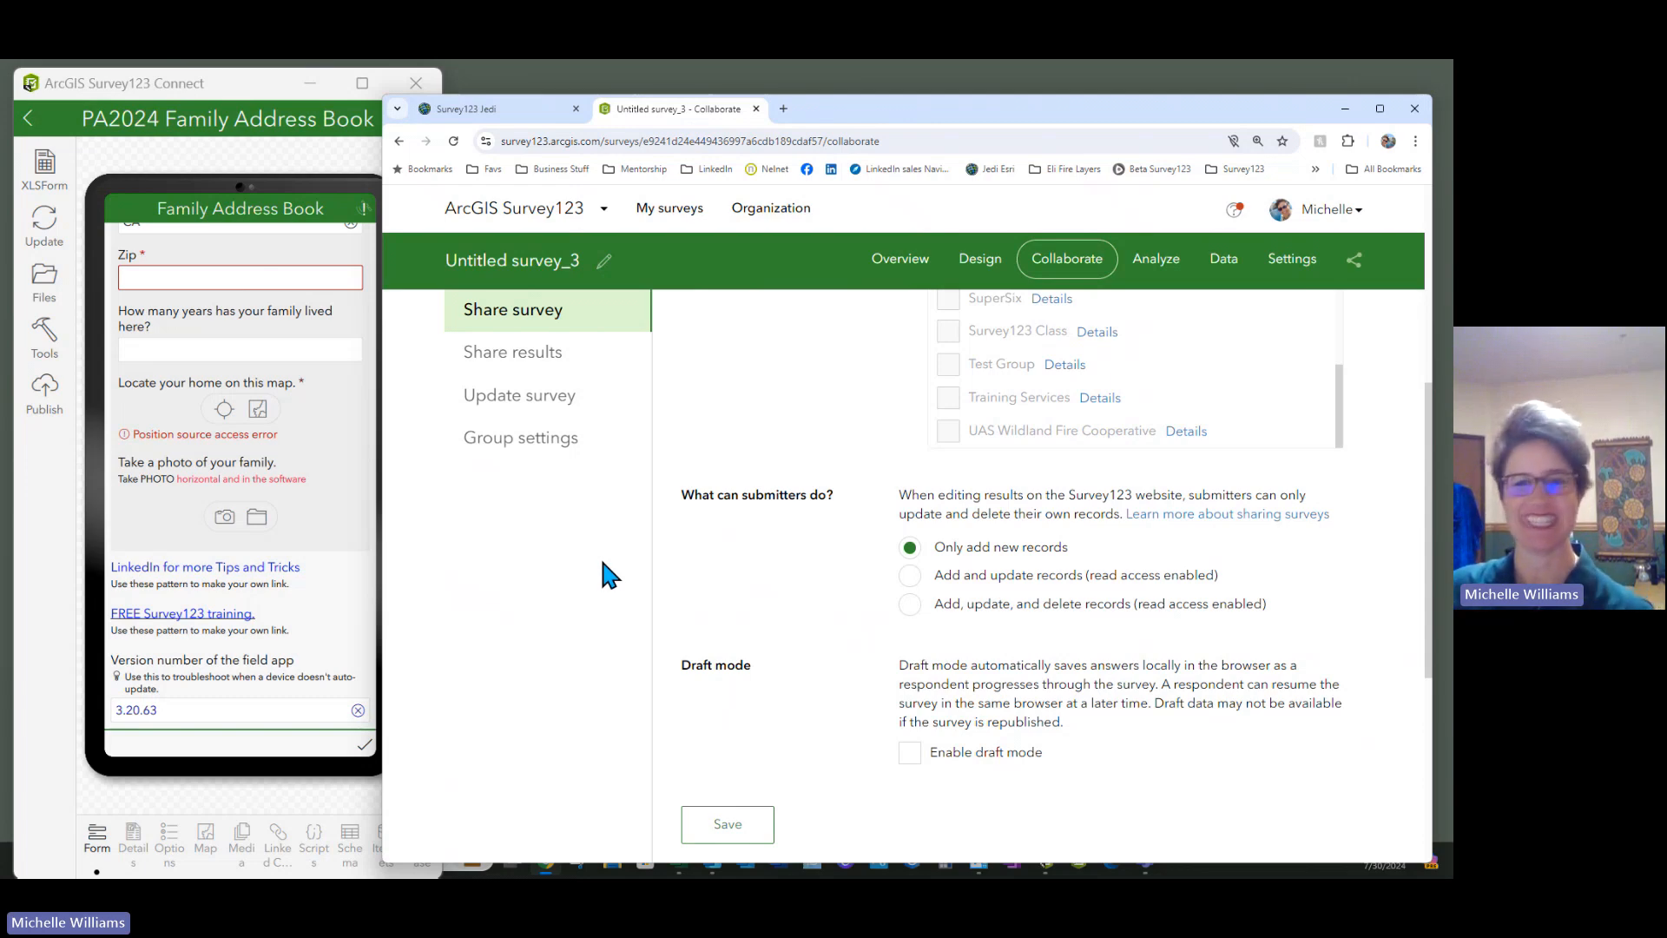
{"action": "scroll", "coordinate": [855, 734], "scroll_direction": "down", "scroll_amount": 4}
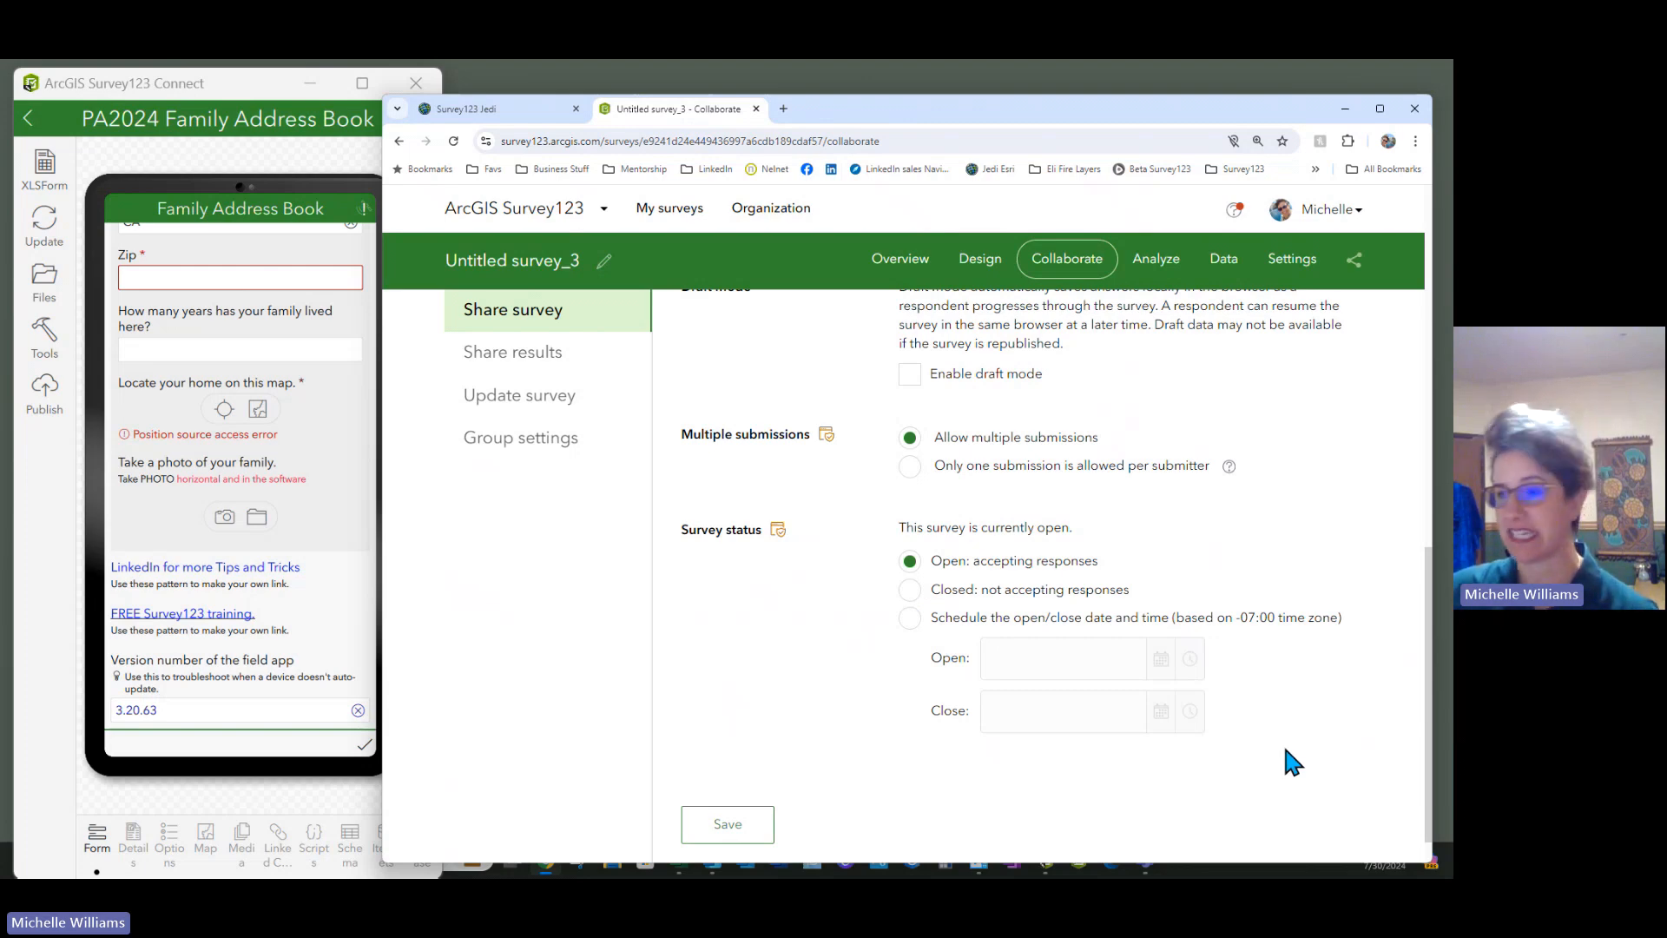
{"action": "scroll", "coordinate": [707, 660], "scroll_direction": "down", "scroll_amount": 1}
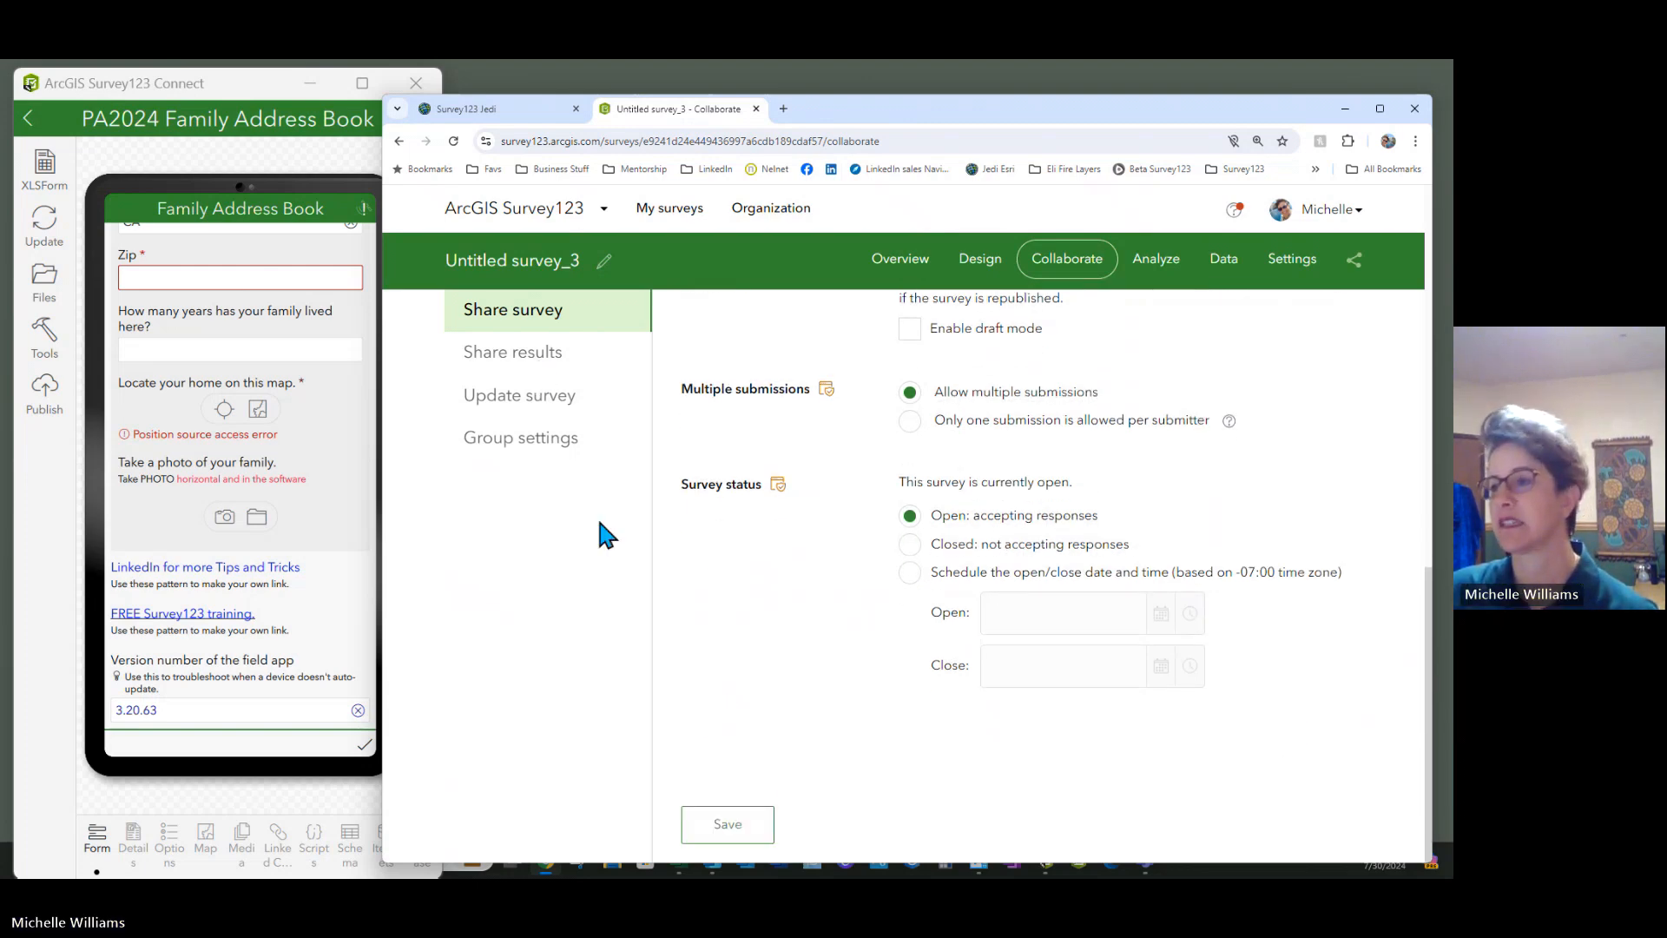
Save the survey-sharing settings and go to the results-sharing options
{"action": "left_click", "coordinate": [723, 832]}
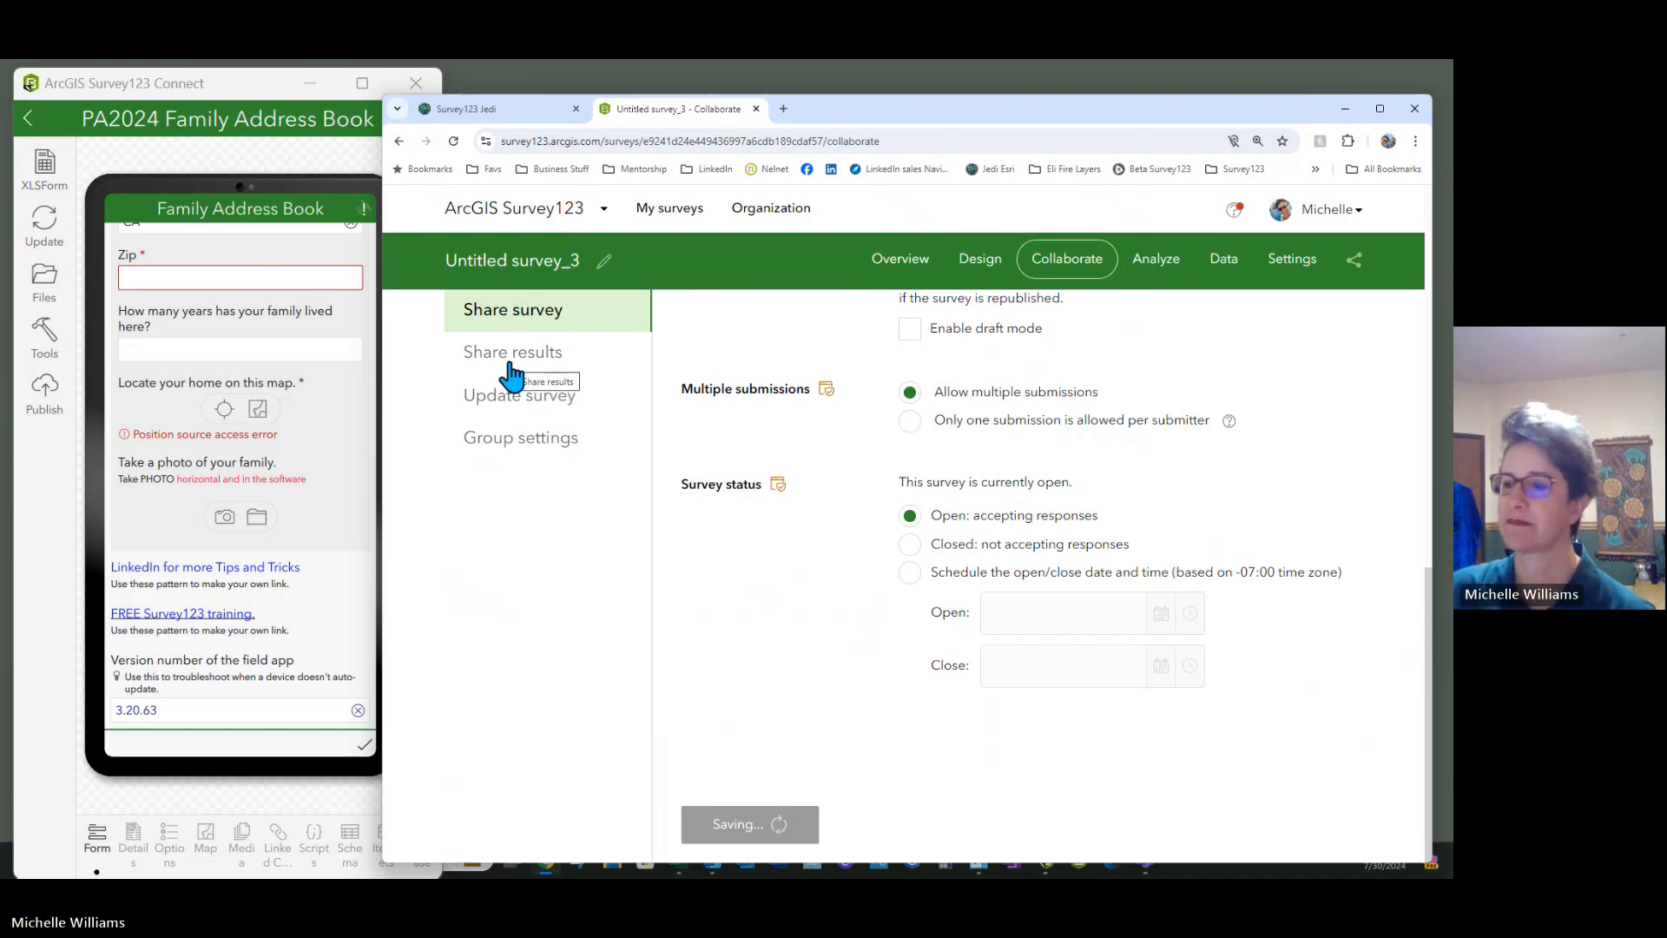
{"action": "left_click", "coordinate": [510, 365]}
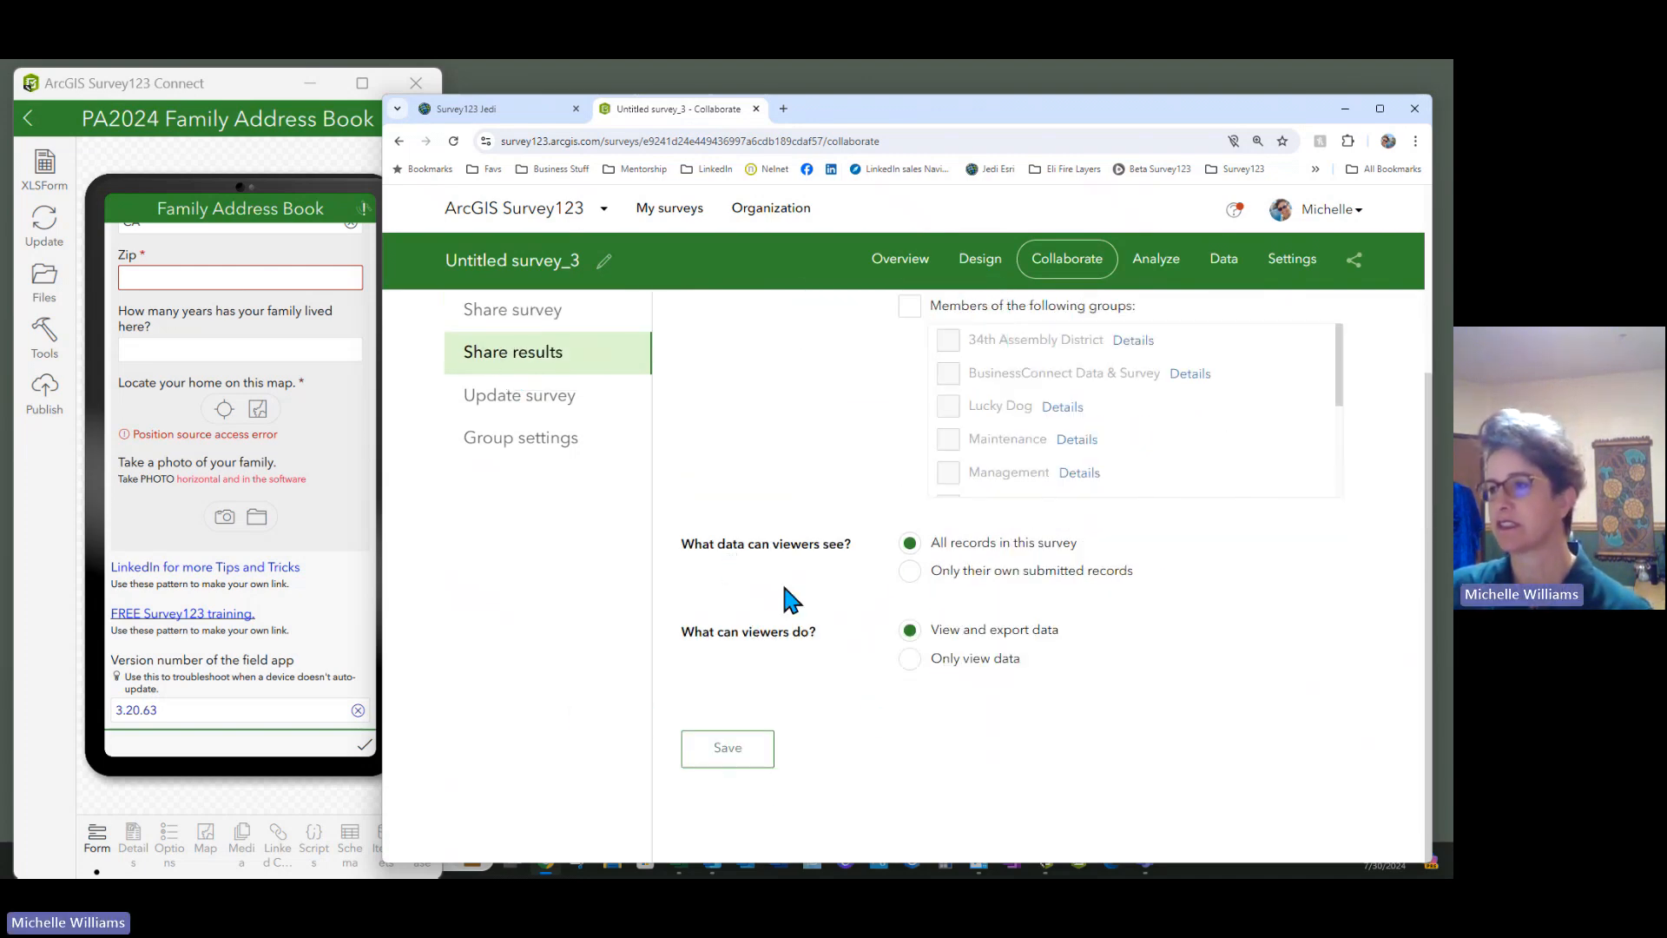
{"action": "scroll", "coordinate": [894, 565], "scroll_direction": "up", "scroll_amount": 3}
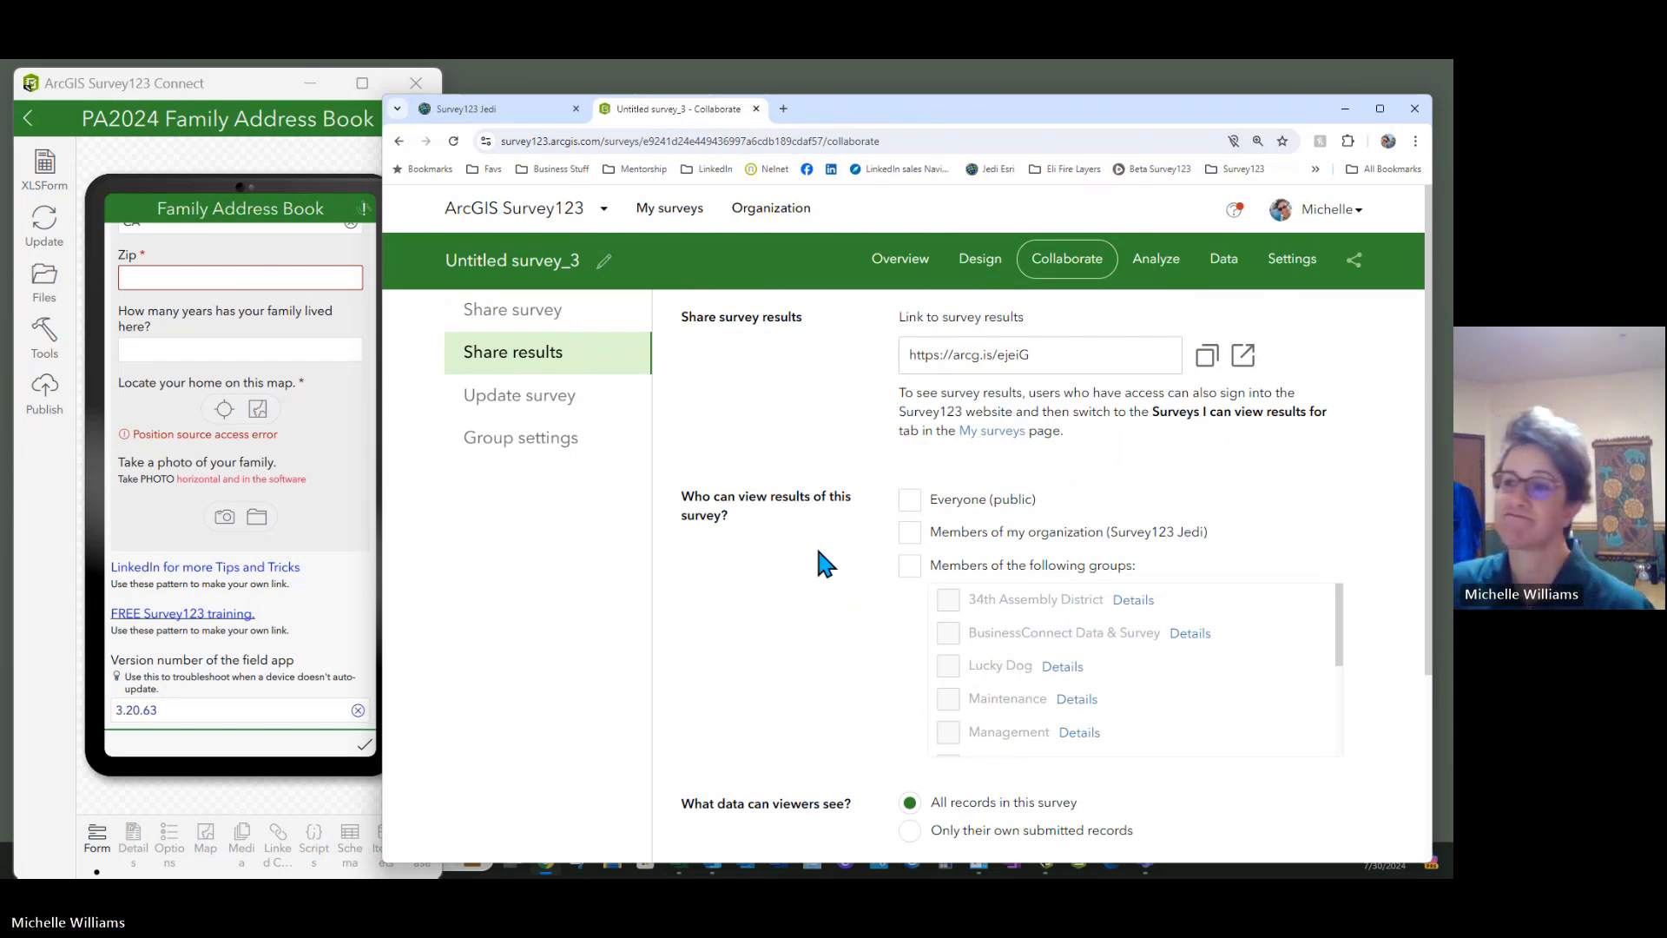
Let members of the Survey123 Class group view survey results, and save that setting
{"action": "left_click", "coordinate": [912, 569]}
{"action": "scroll", "coordinate": [1065, 608], "scroll_direction": "down", "scroll_amount": 5}
{"action": "left_click", "coordinate": [948, 640]}
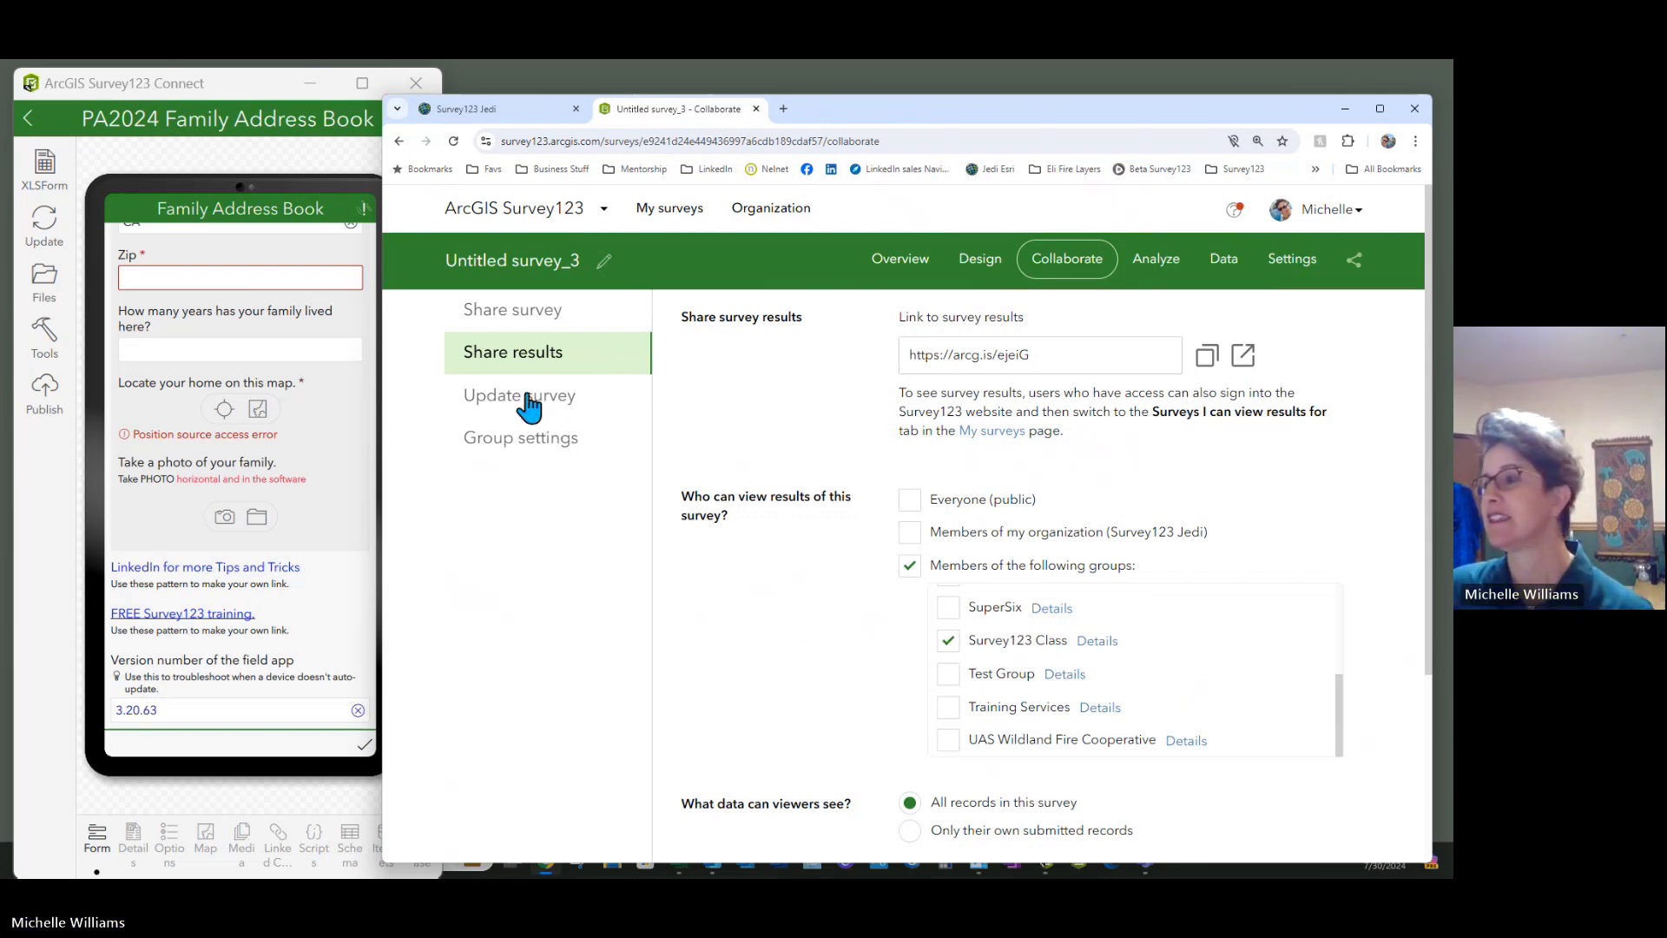
{"action": "scroll", "coordinate": [793, 469], "scroll_direction": "down", "scroll_amount": 3}
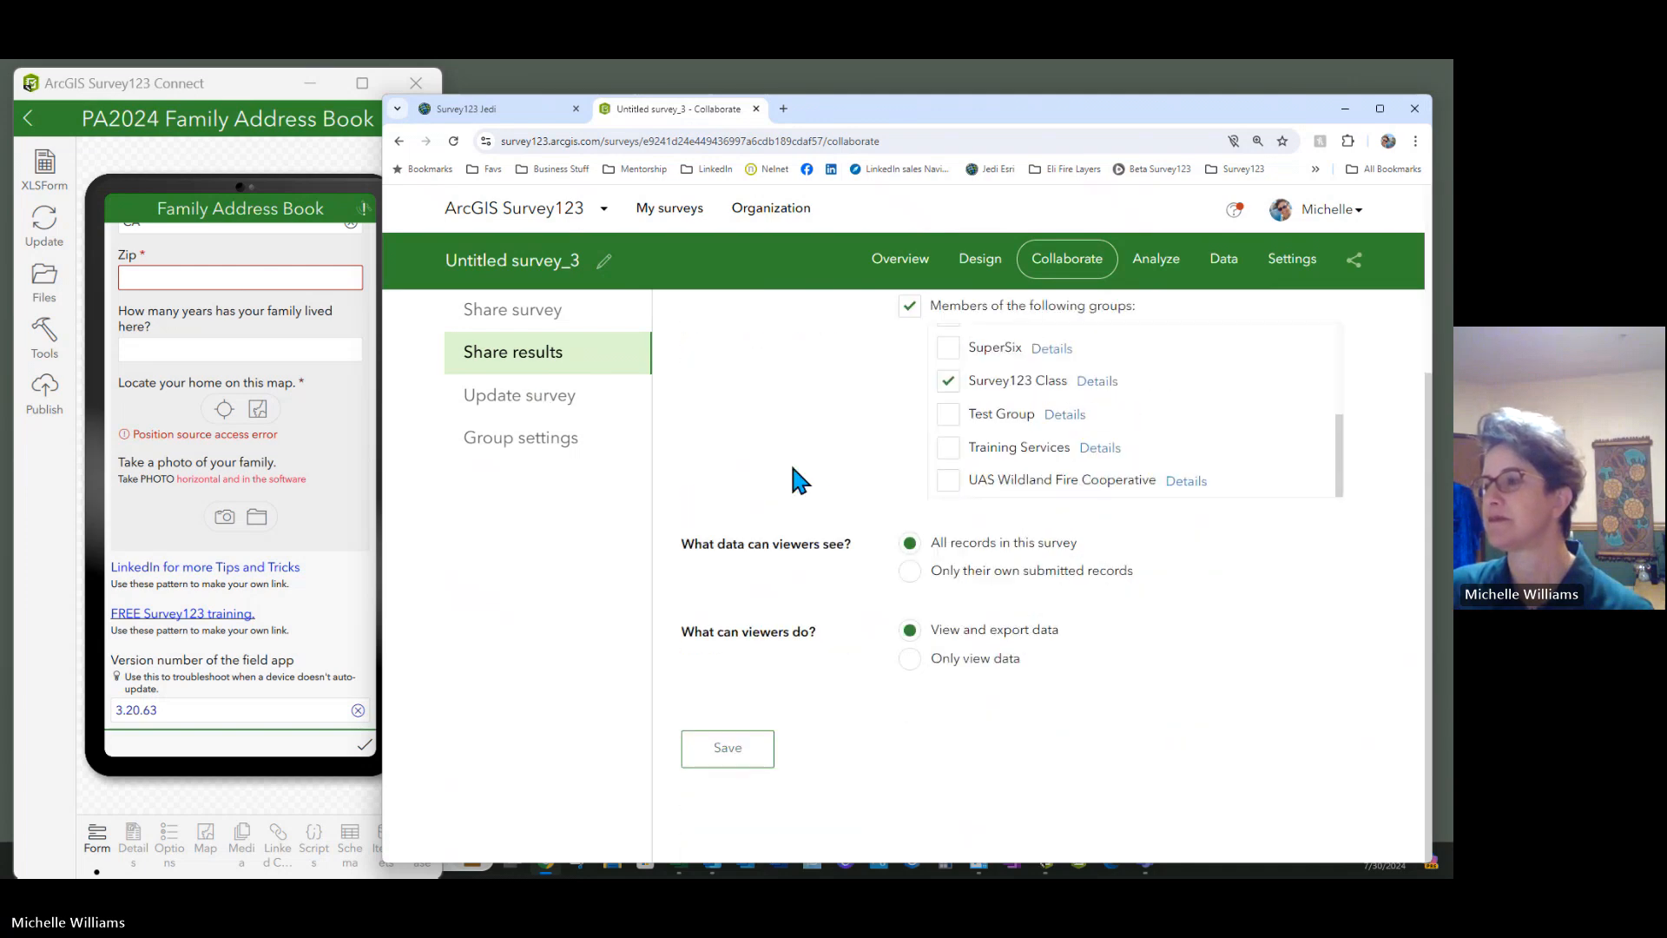
{"action": "left_click", "coordinate": [729, 751]}
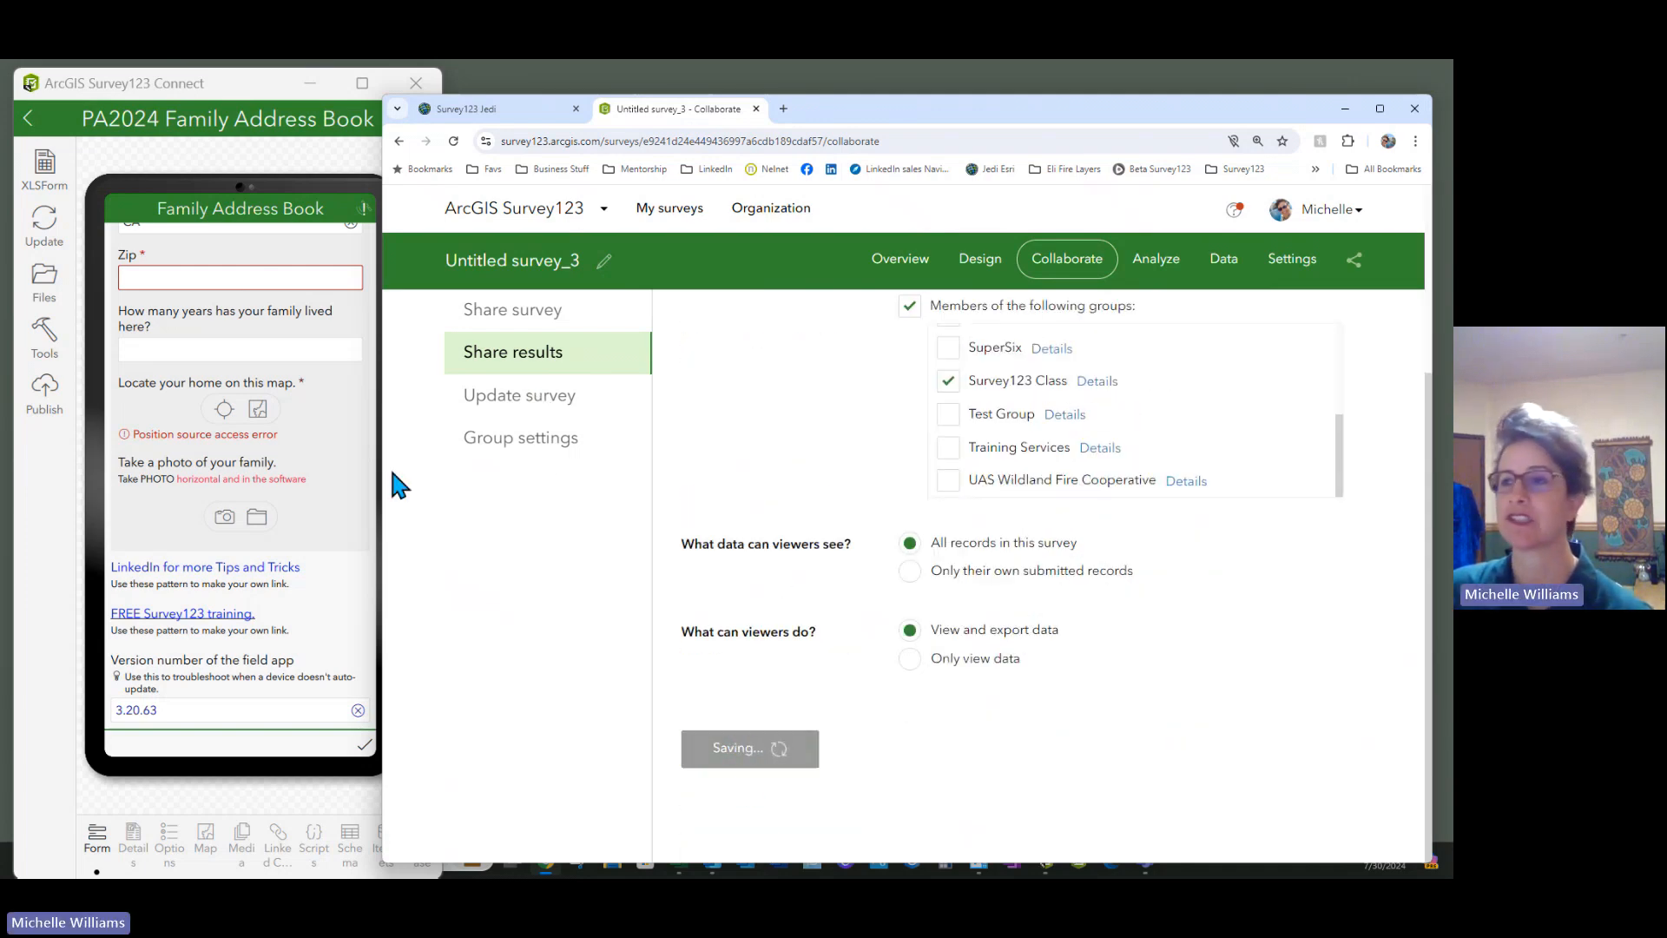
{"action": "left_click", "coordinate": [526, 406]}
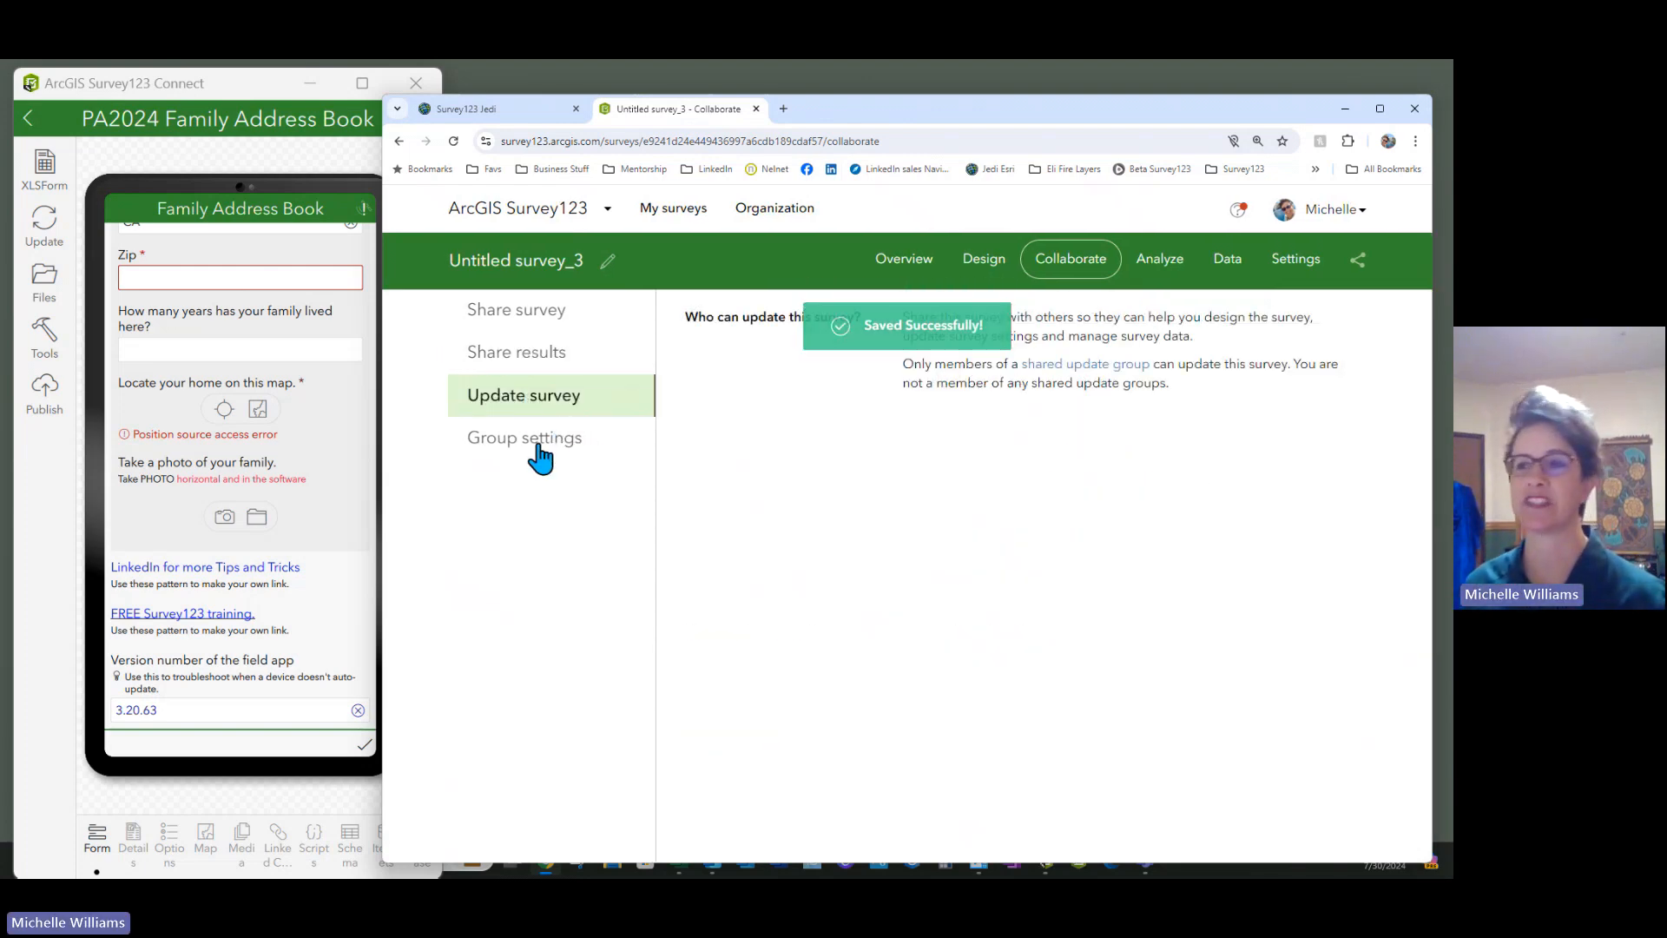
Browse the survey's Group settings, then its Analyze, Data and Settings pages
{"action": "left_click", "coordinate": [539, 447]}
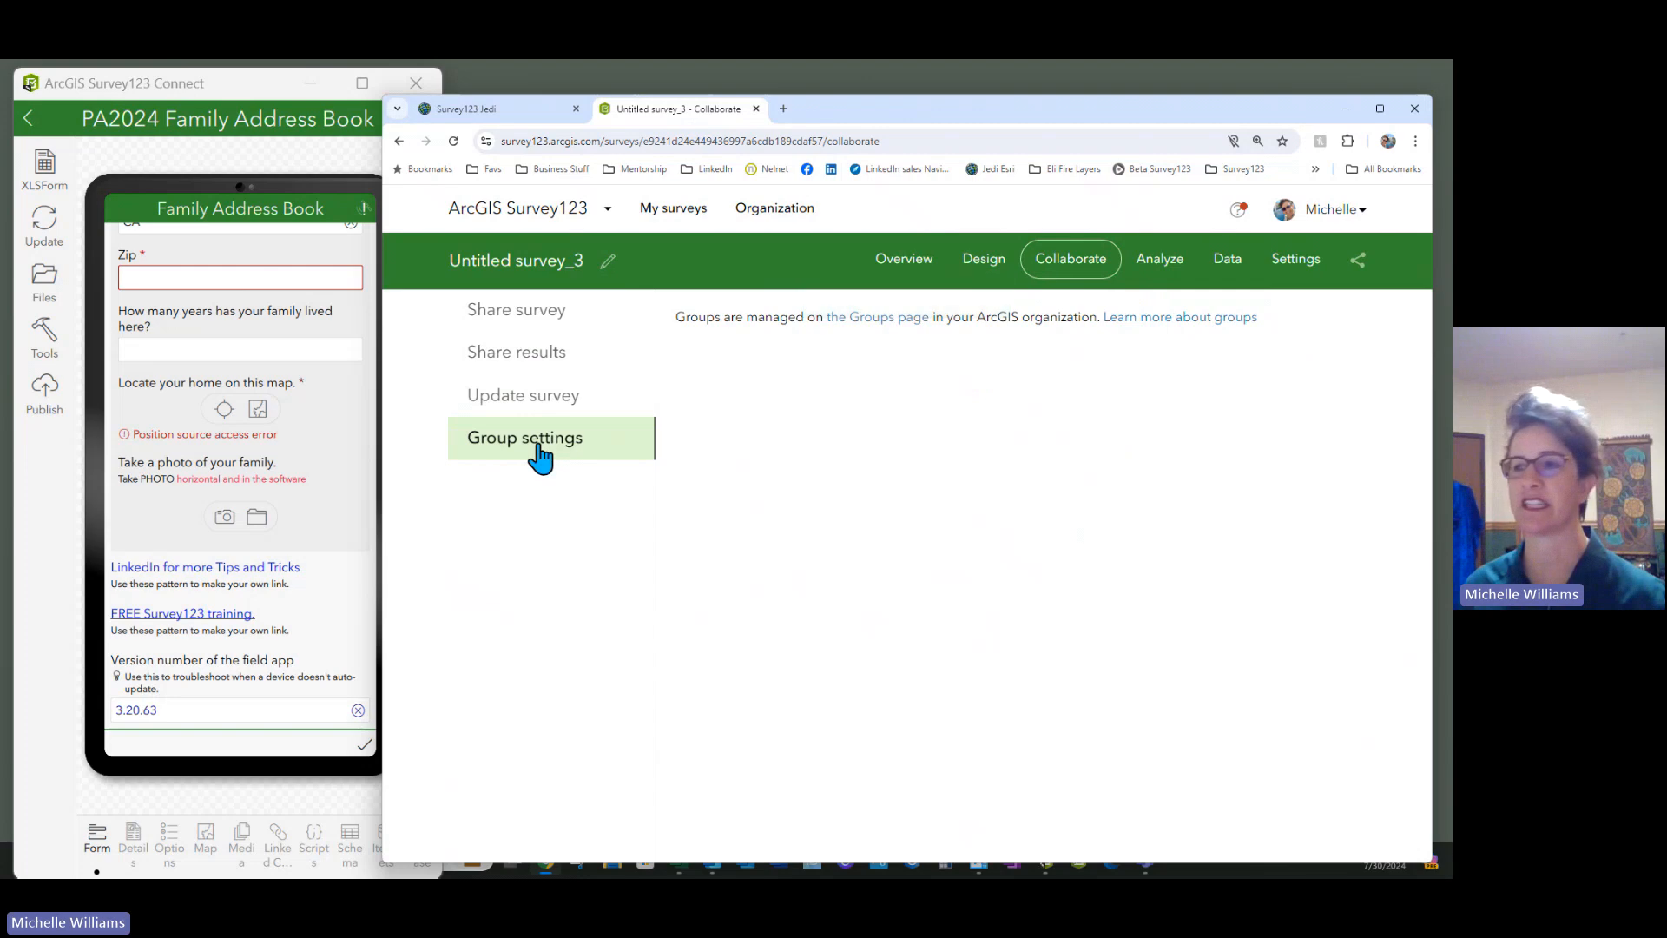
{"action": "left_click", "coordinate": [1162, 271]}
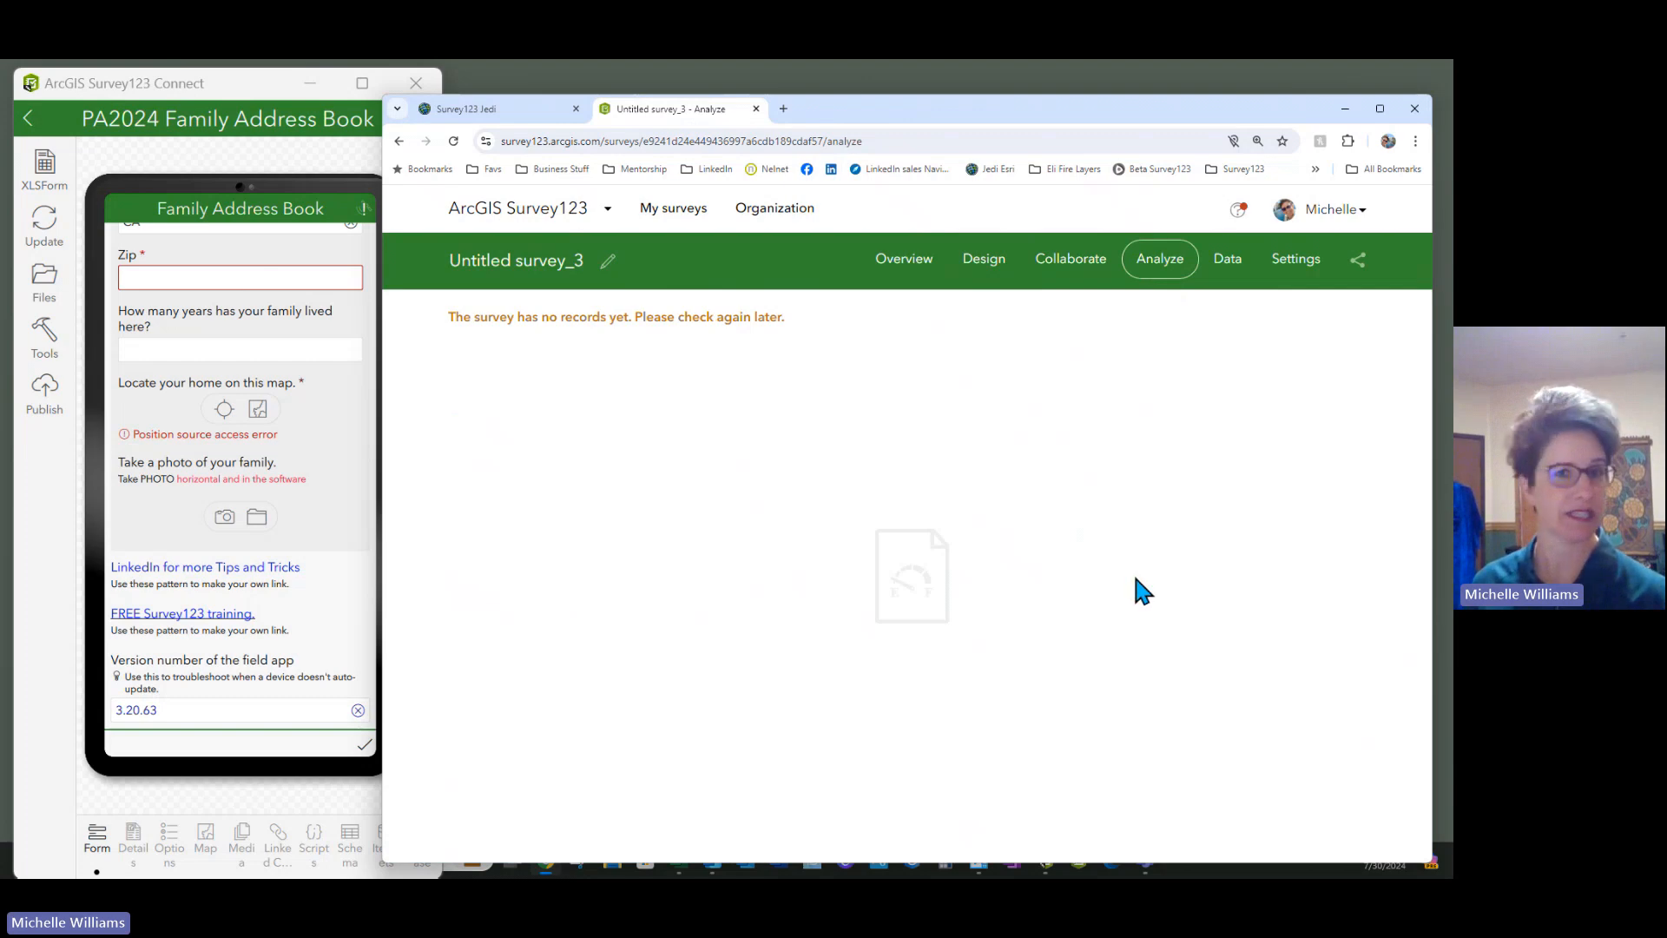
{"action": "left_click", "coordinate": [1227, 259]}
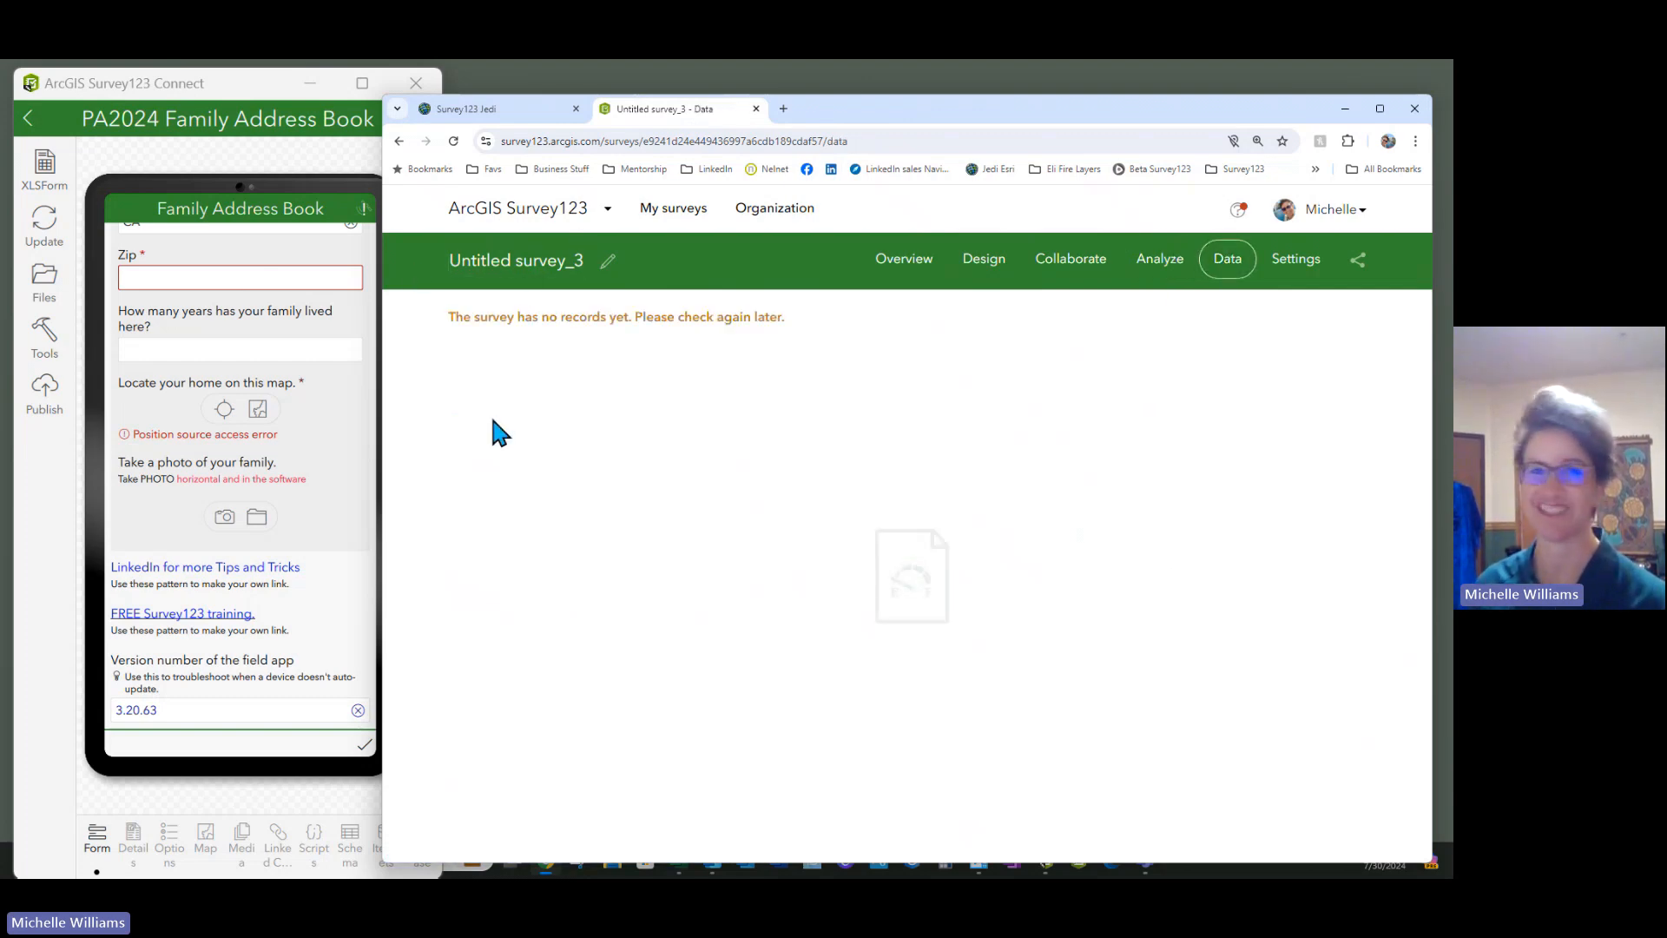
{"action": "left_click", "coordinate": [1294, 260]}
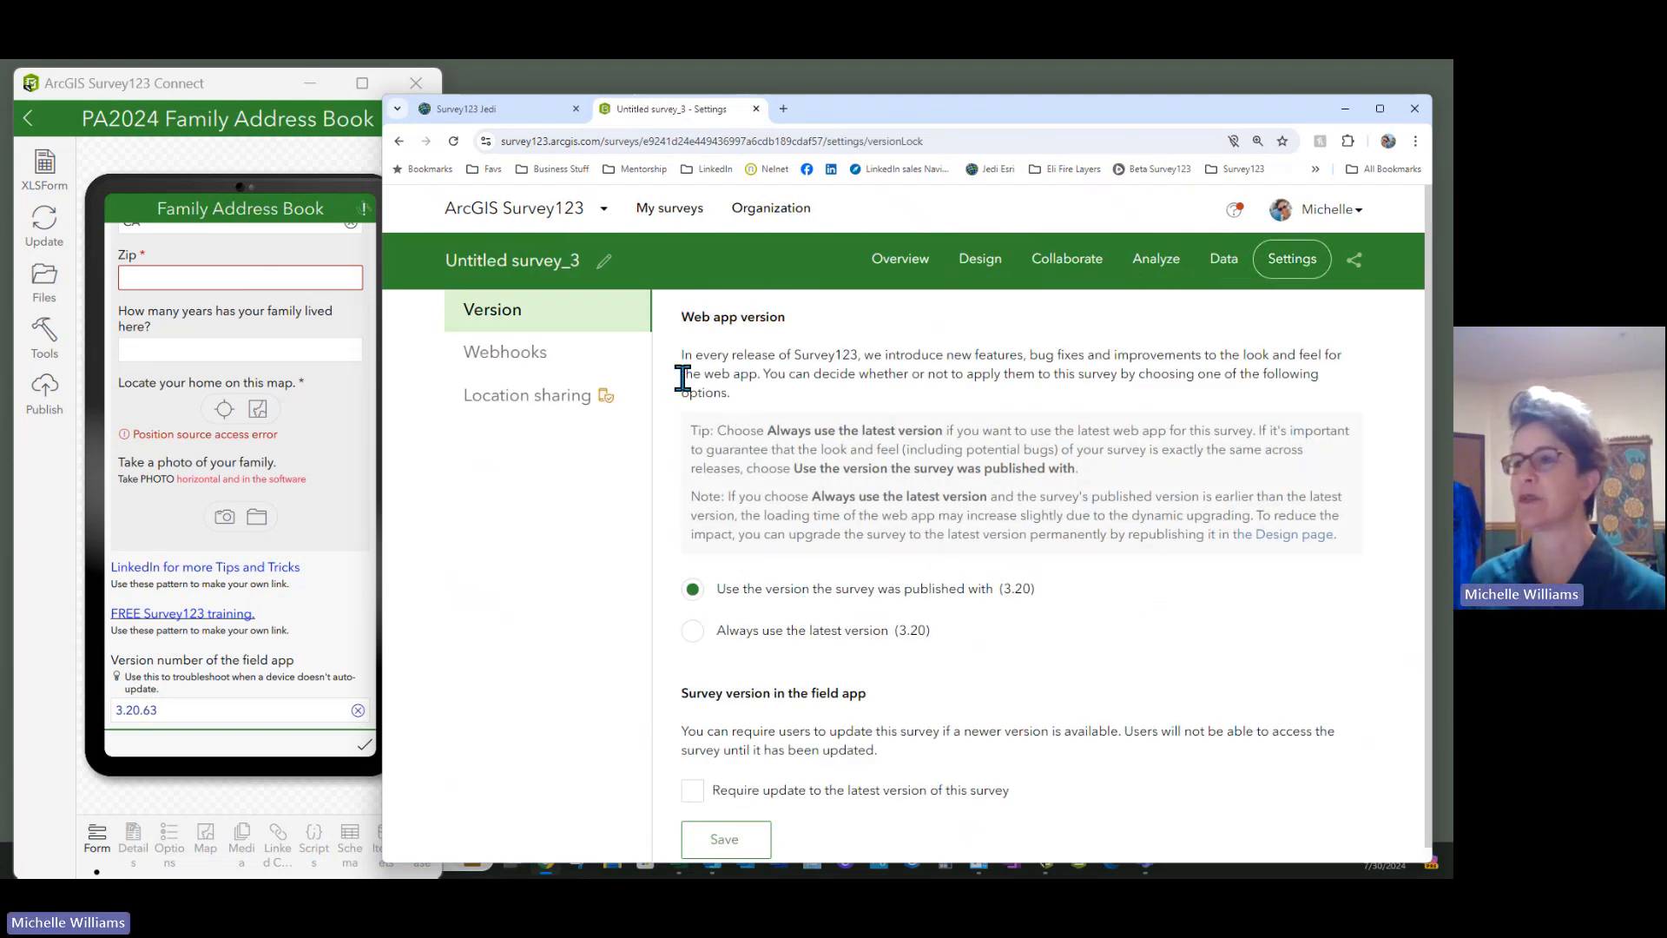
Set the web app to 'Always use the latest version' and require field-app updates
{"action": "scroll", "coordinate": [929, 626], "scroll_direction": "down", "scroll_amount": 1}
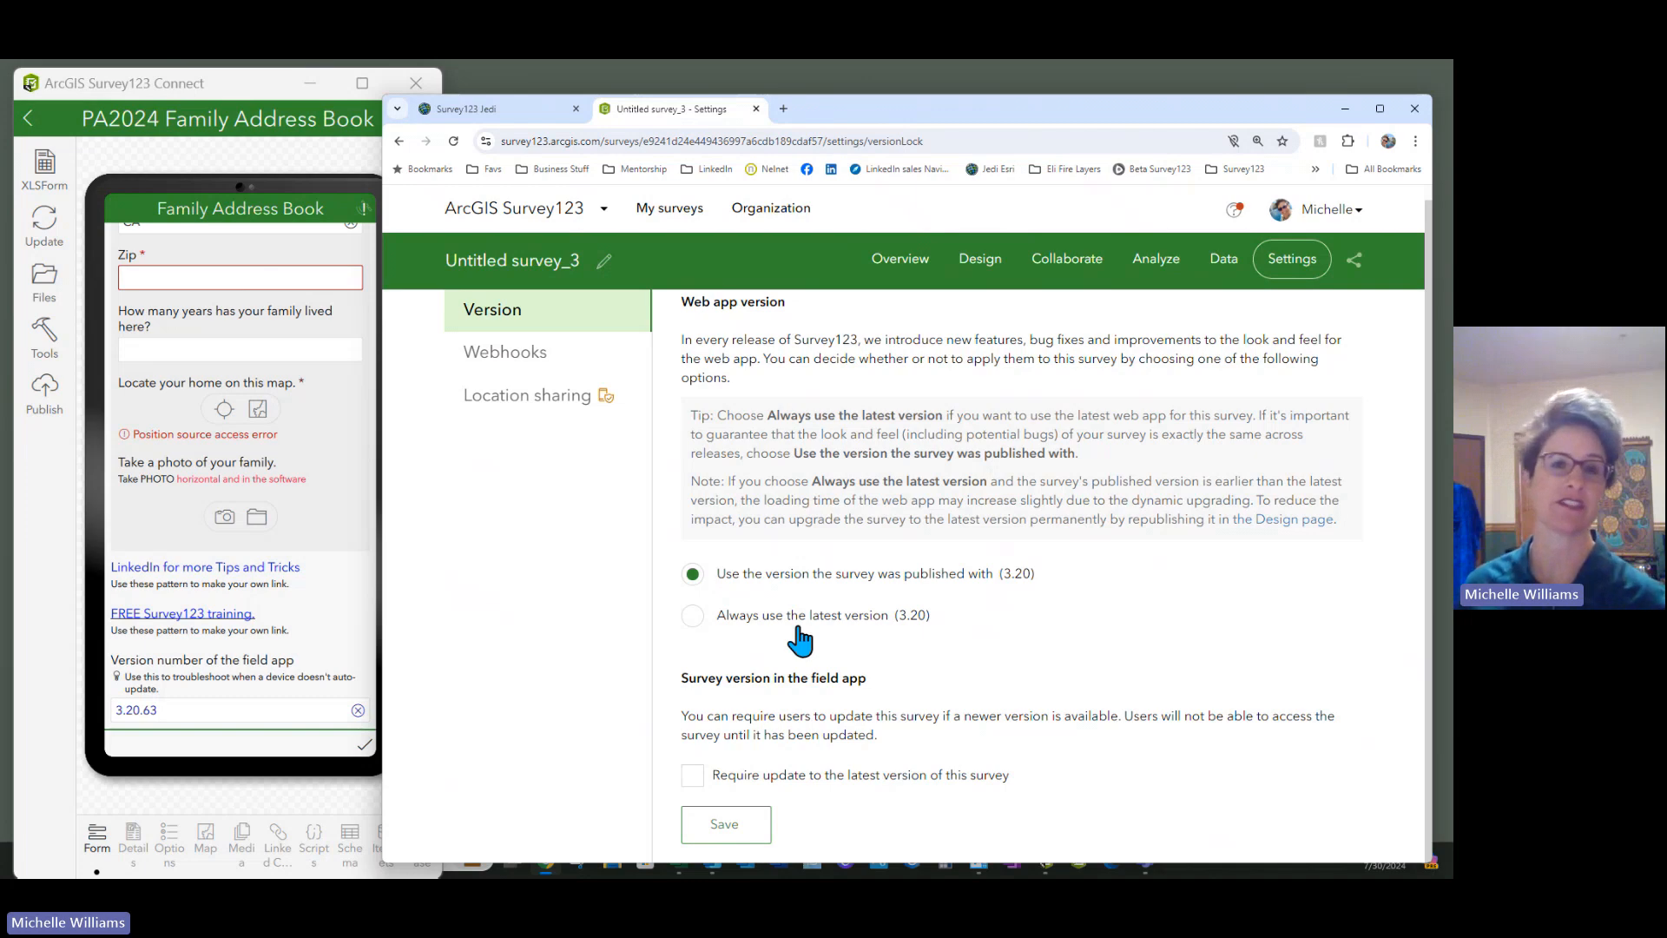
{"action": "left_click", "coordinate": [851, 618]}
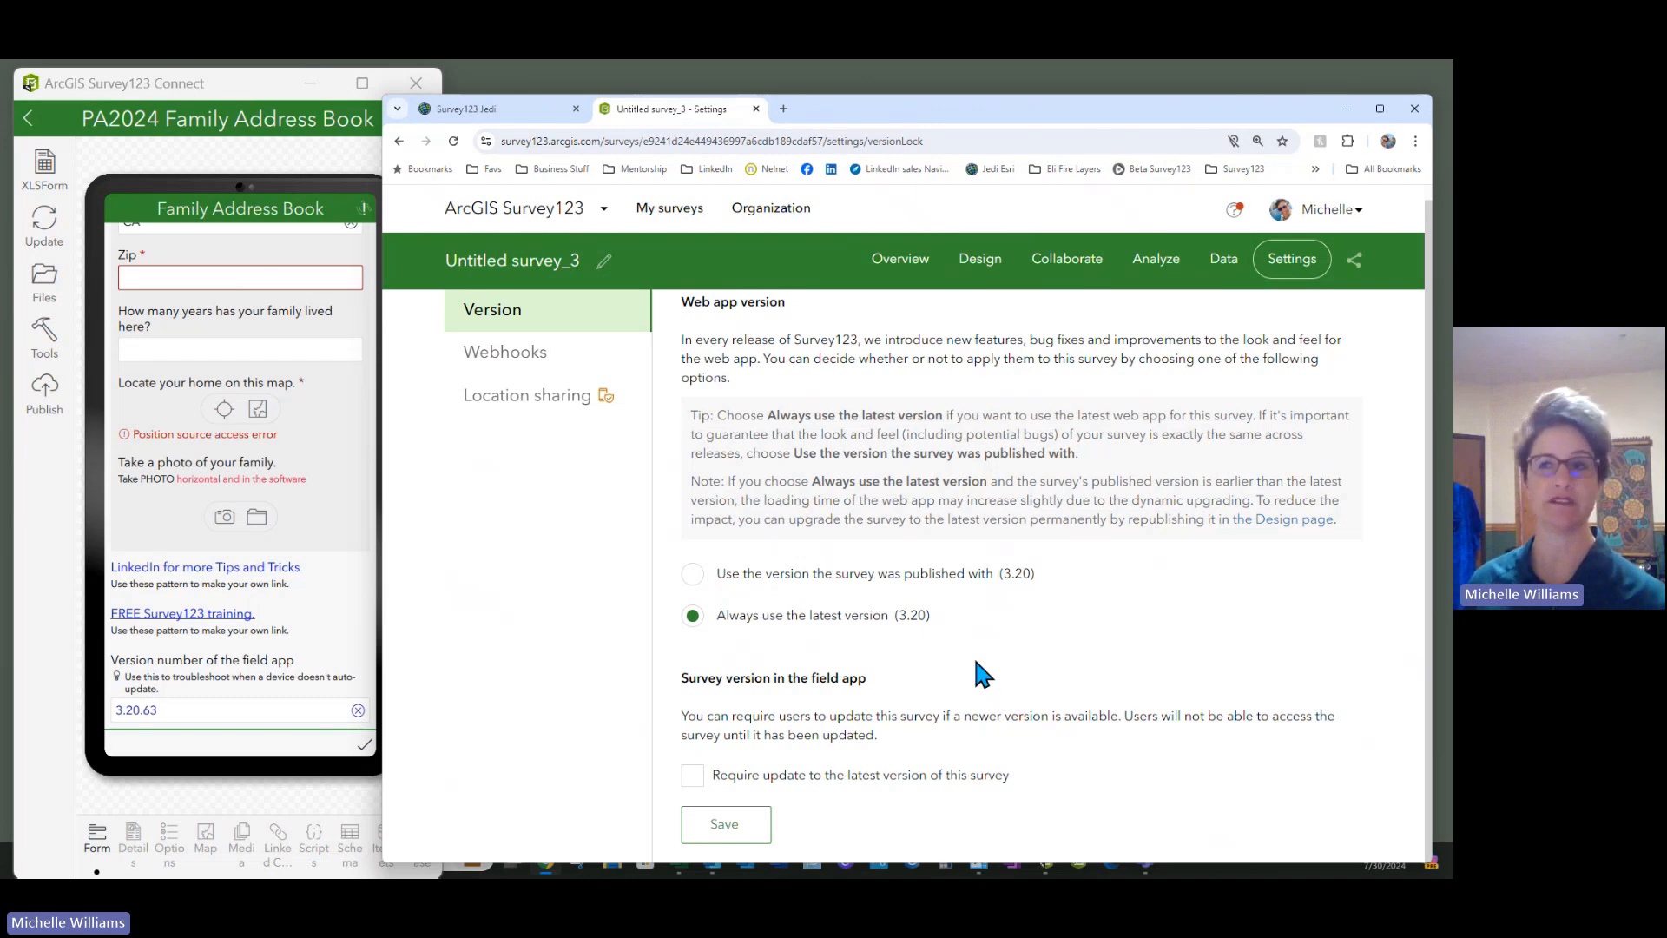
{"action": "left_click", "coordinate": [693, 777]}
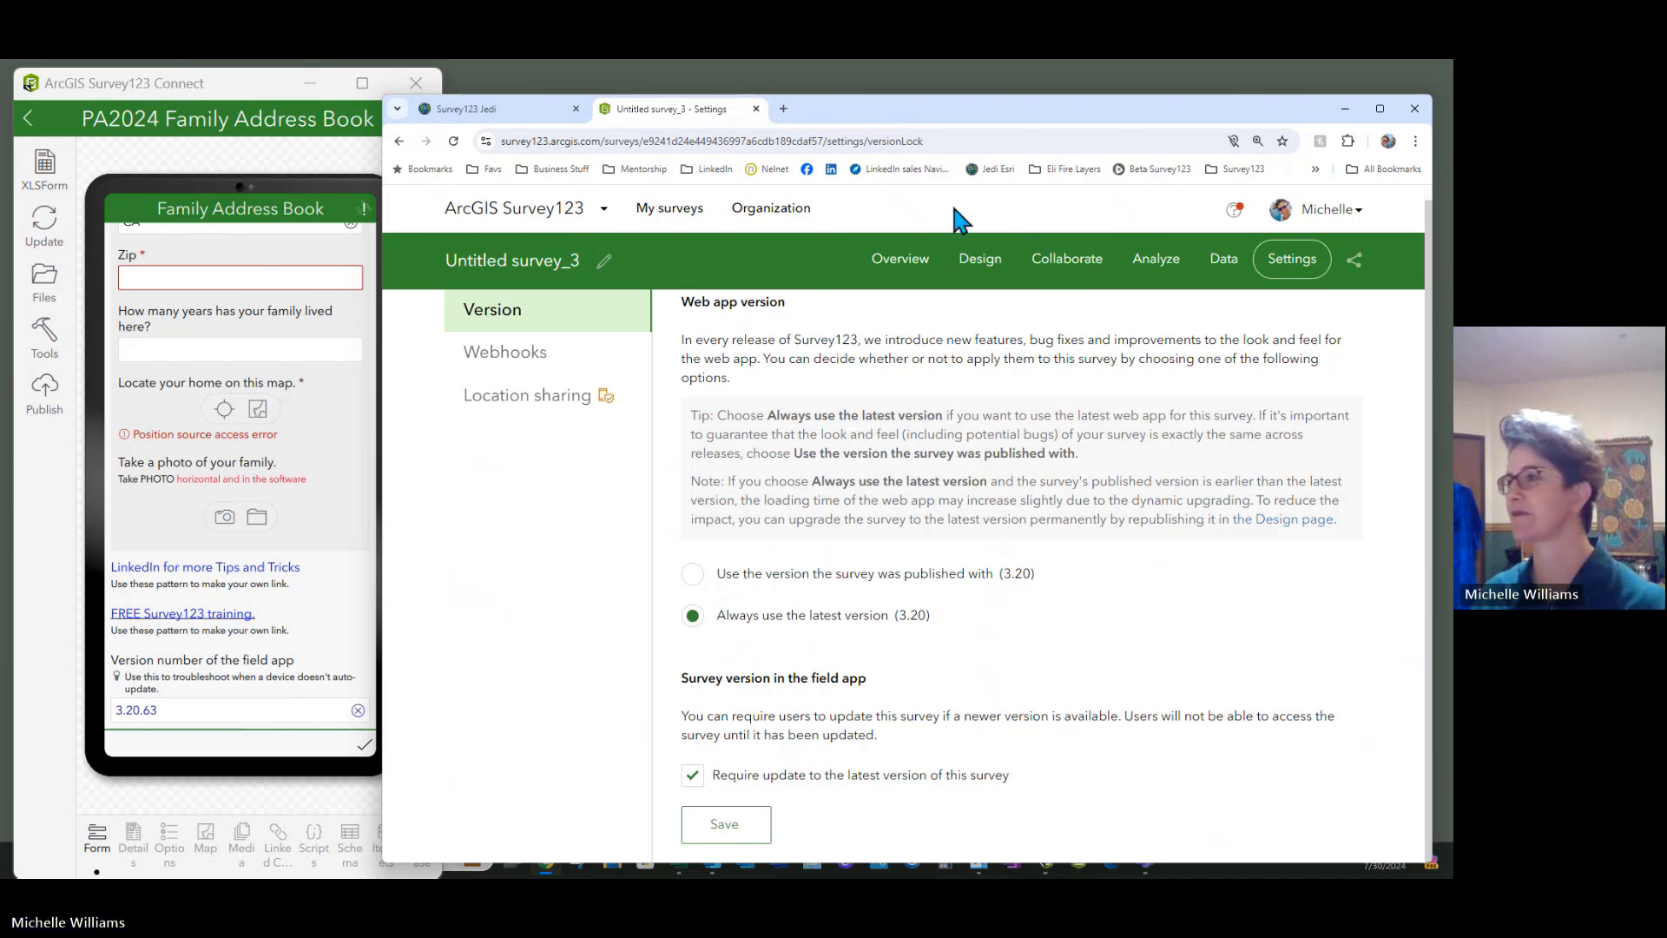
Review the survey's Webhooks and Location sharing settings
{"action": "left_click", "coordinate": [502, 356]}
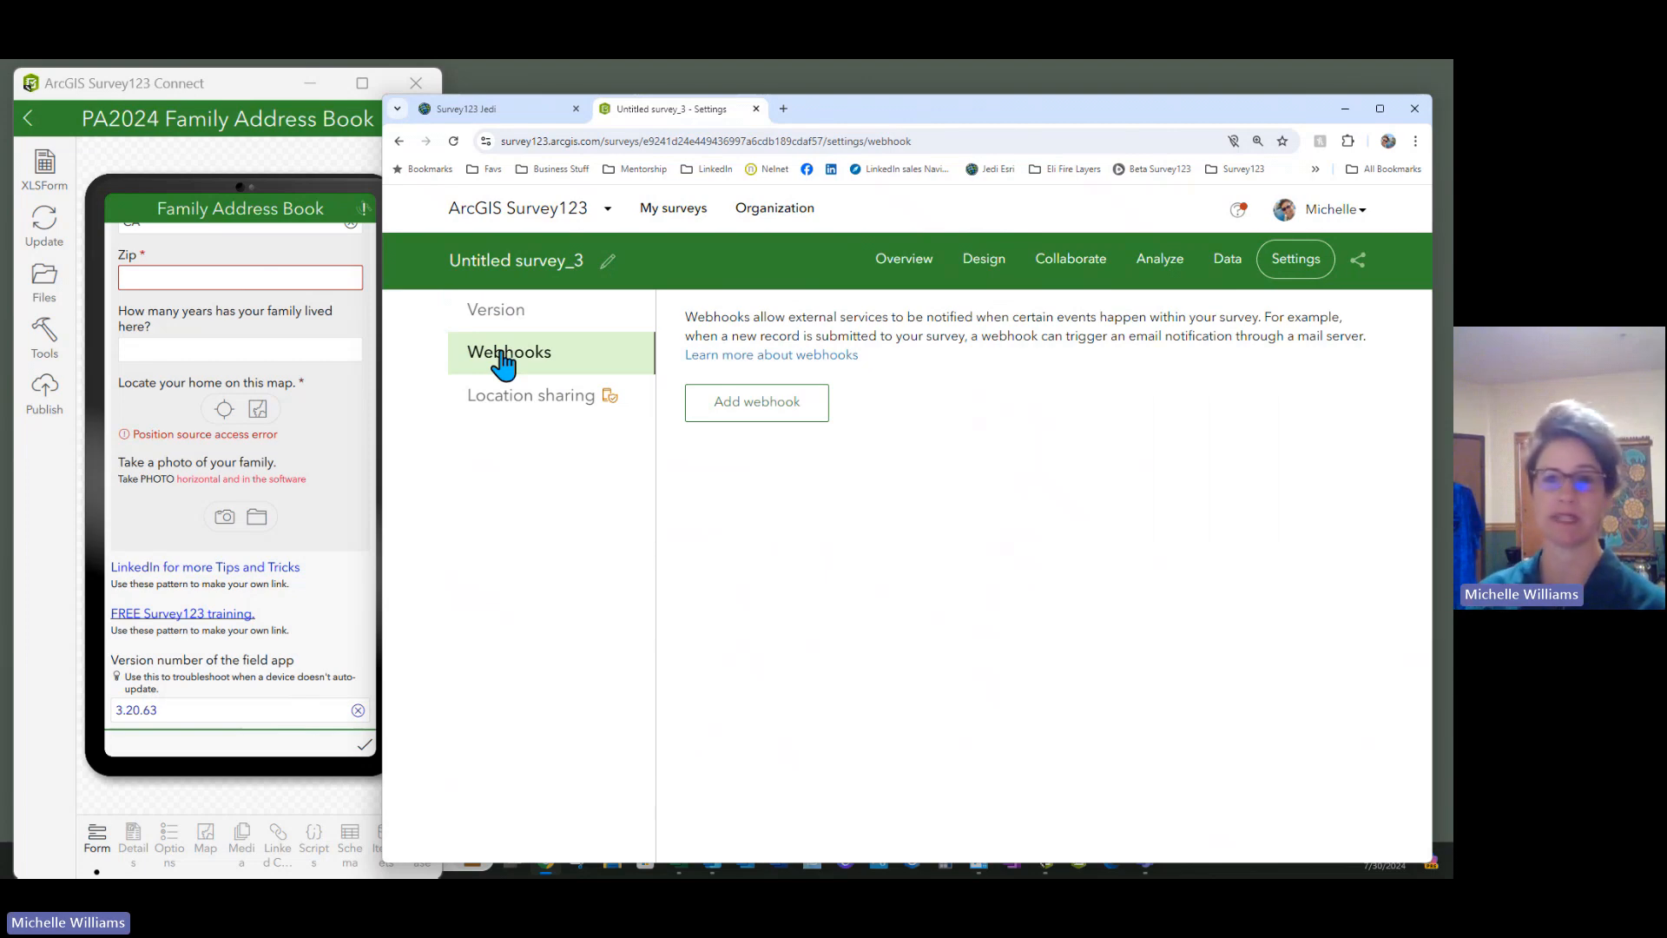
{"action": "left_click", "coordinate": [526, 409]}
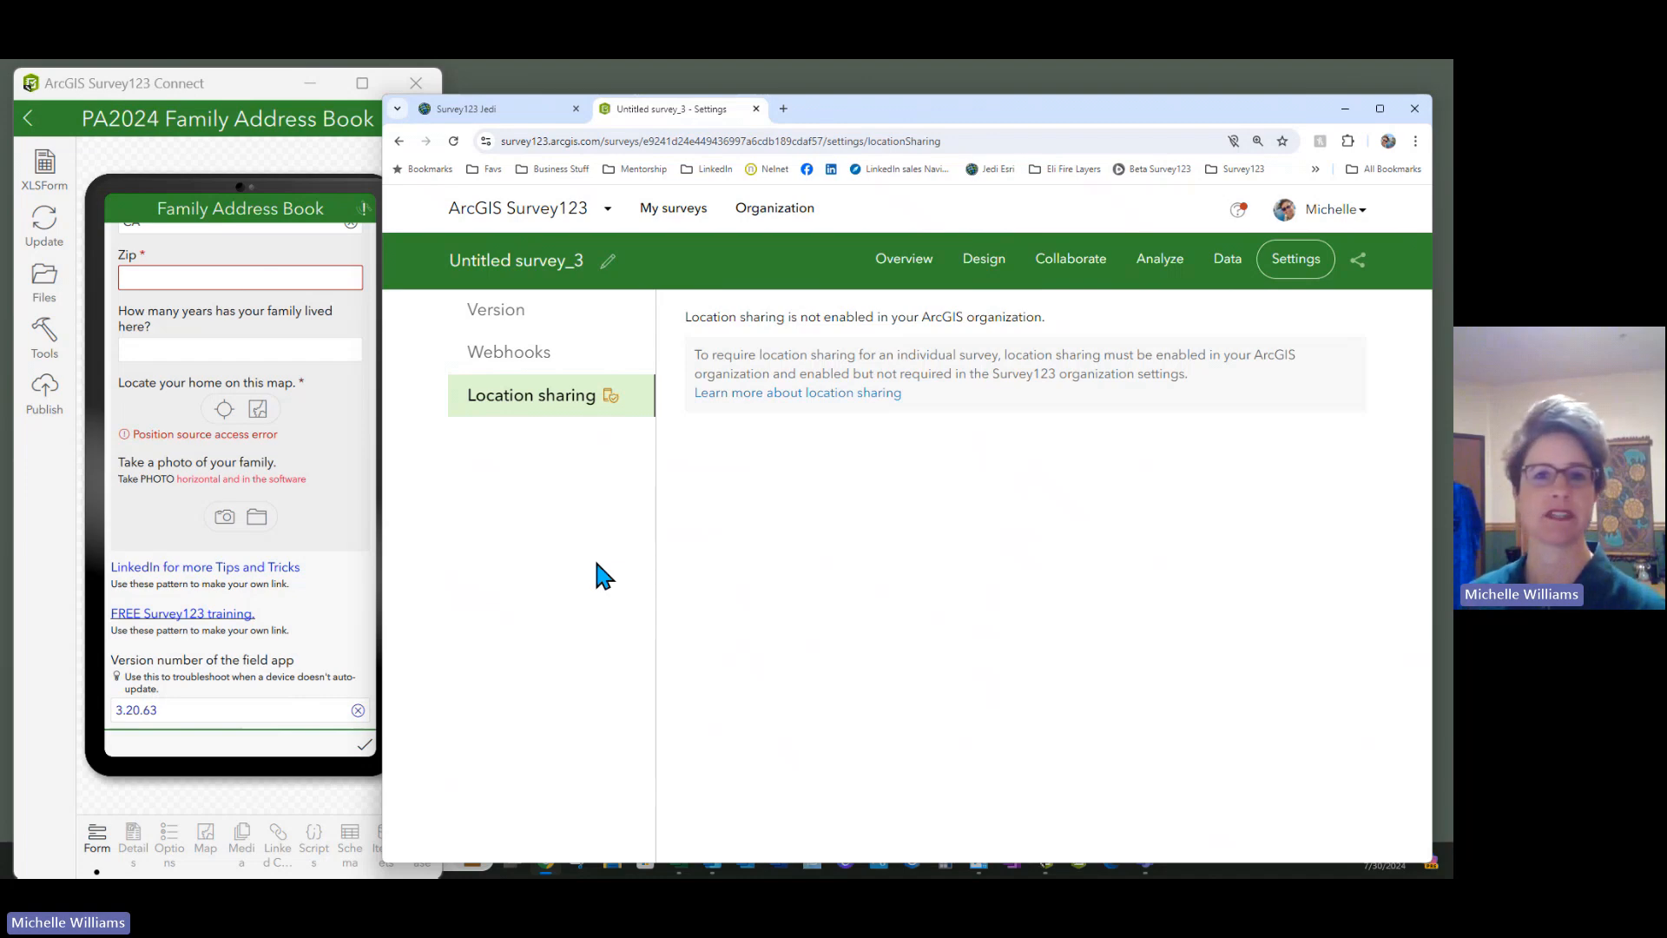
{"action": "left_click", "coordinate": [607, 263]}
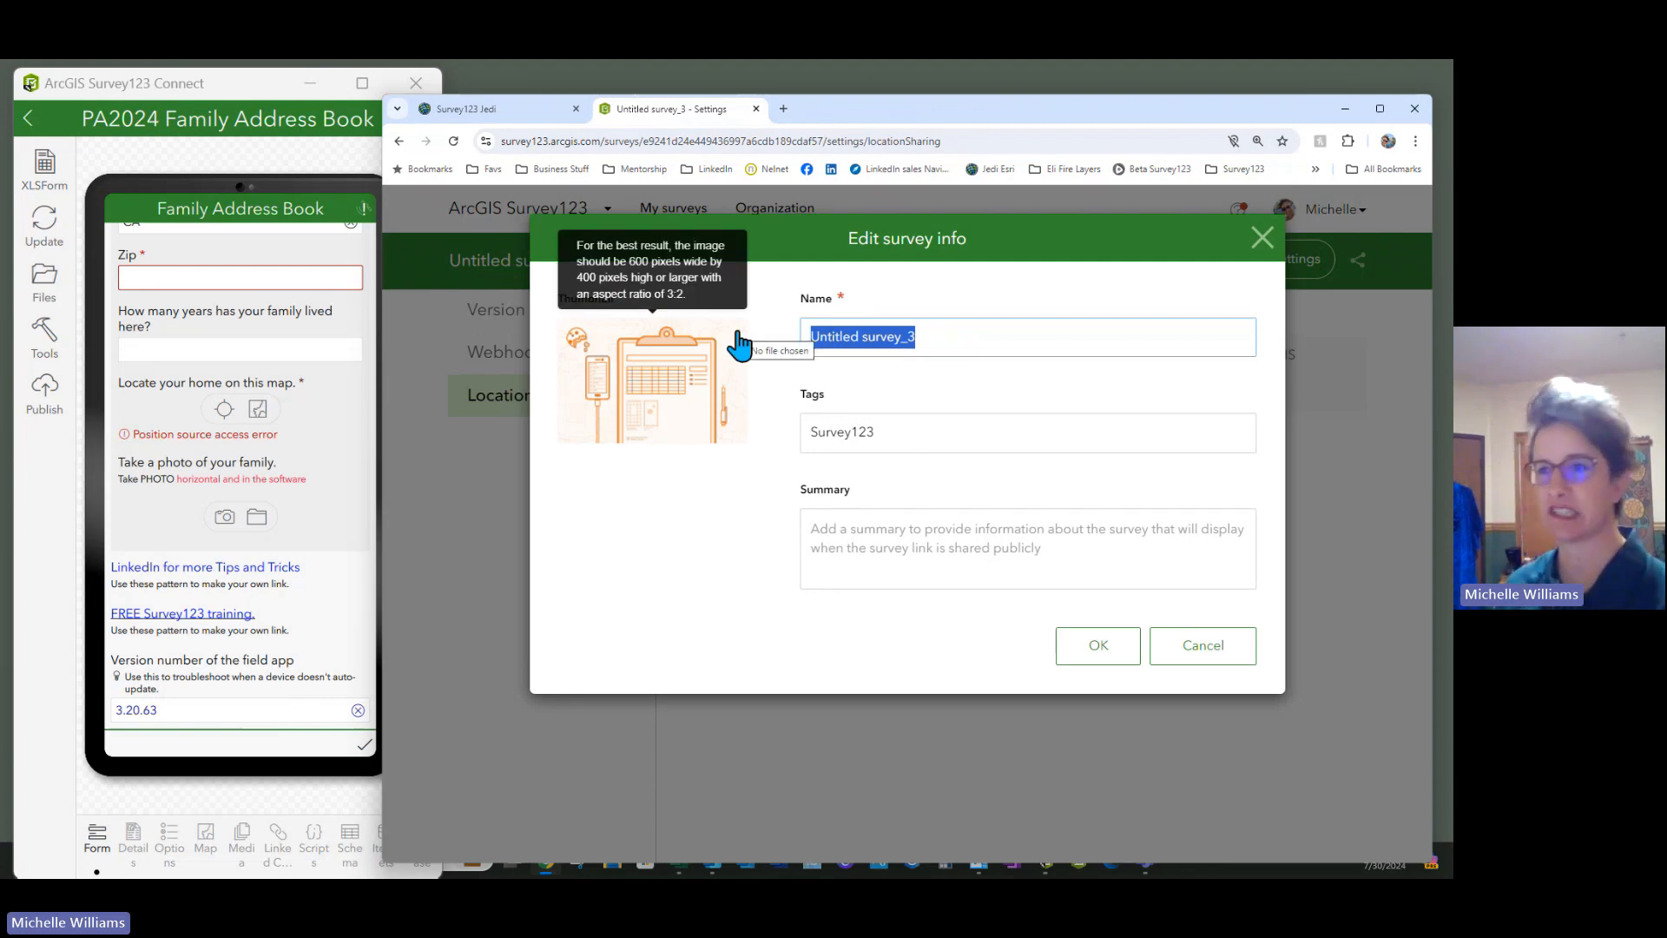
Change the survey's name from Untitled survey_3 to 'Family Address Book ~ Browser'
{"action": "type", "text": "Fa"}
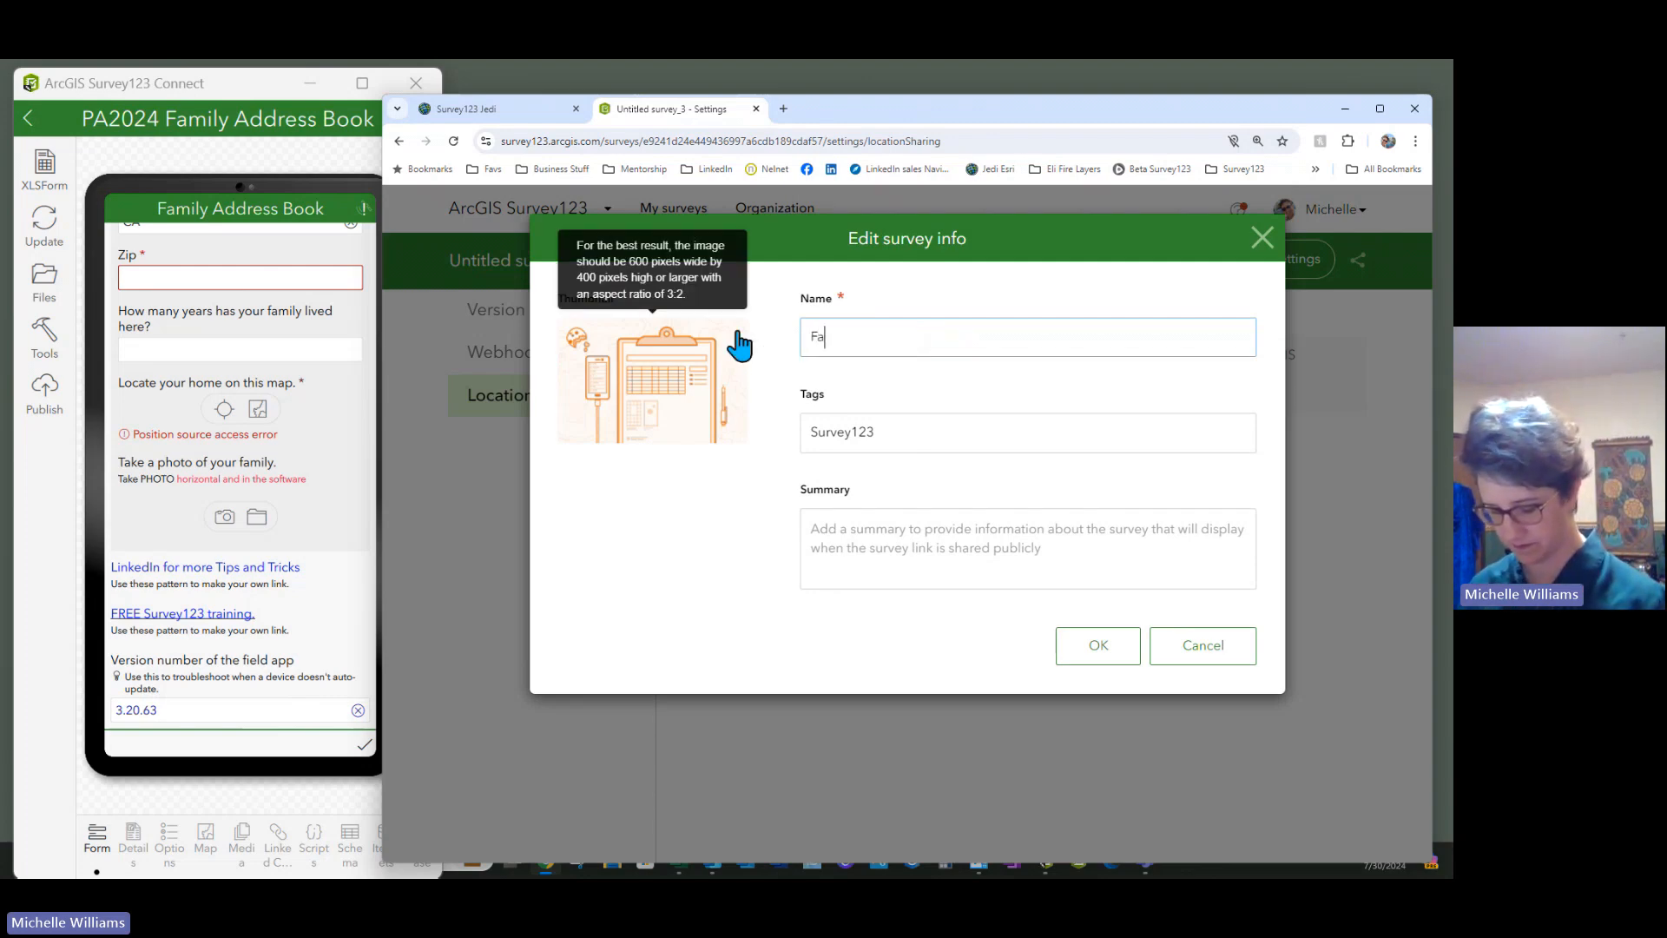
{"action": "type", "text": "mily Ad"}
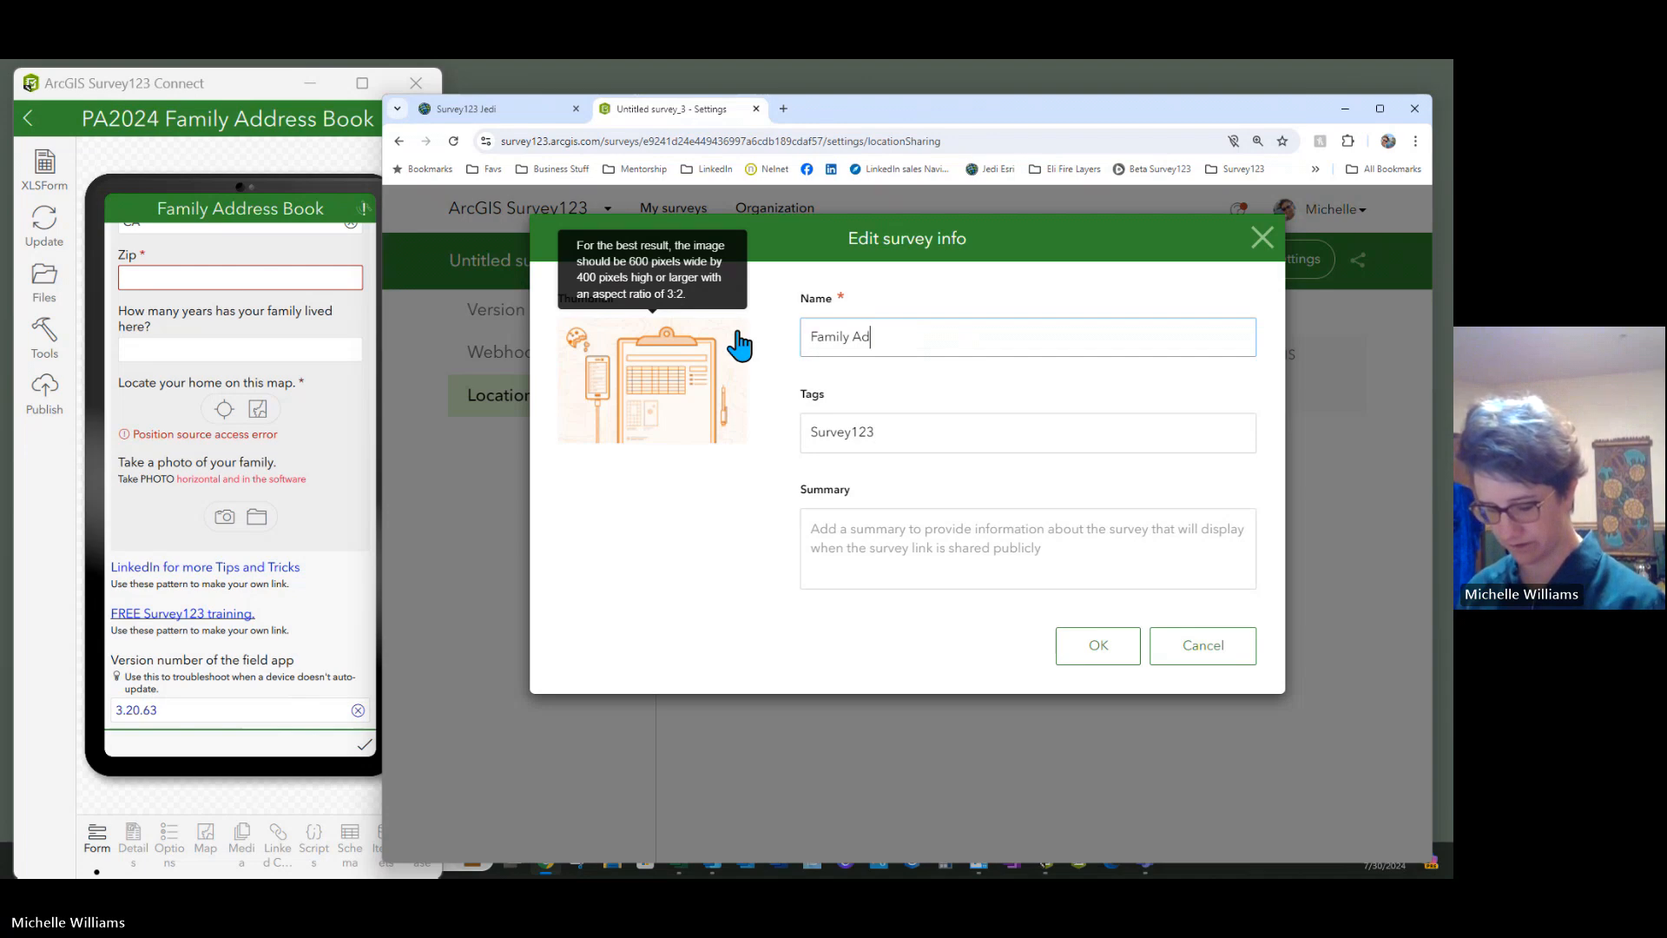
{"action": "type", "text": "dress Book "}
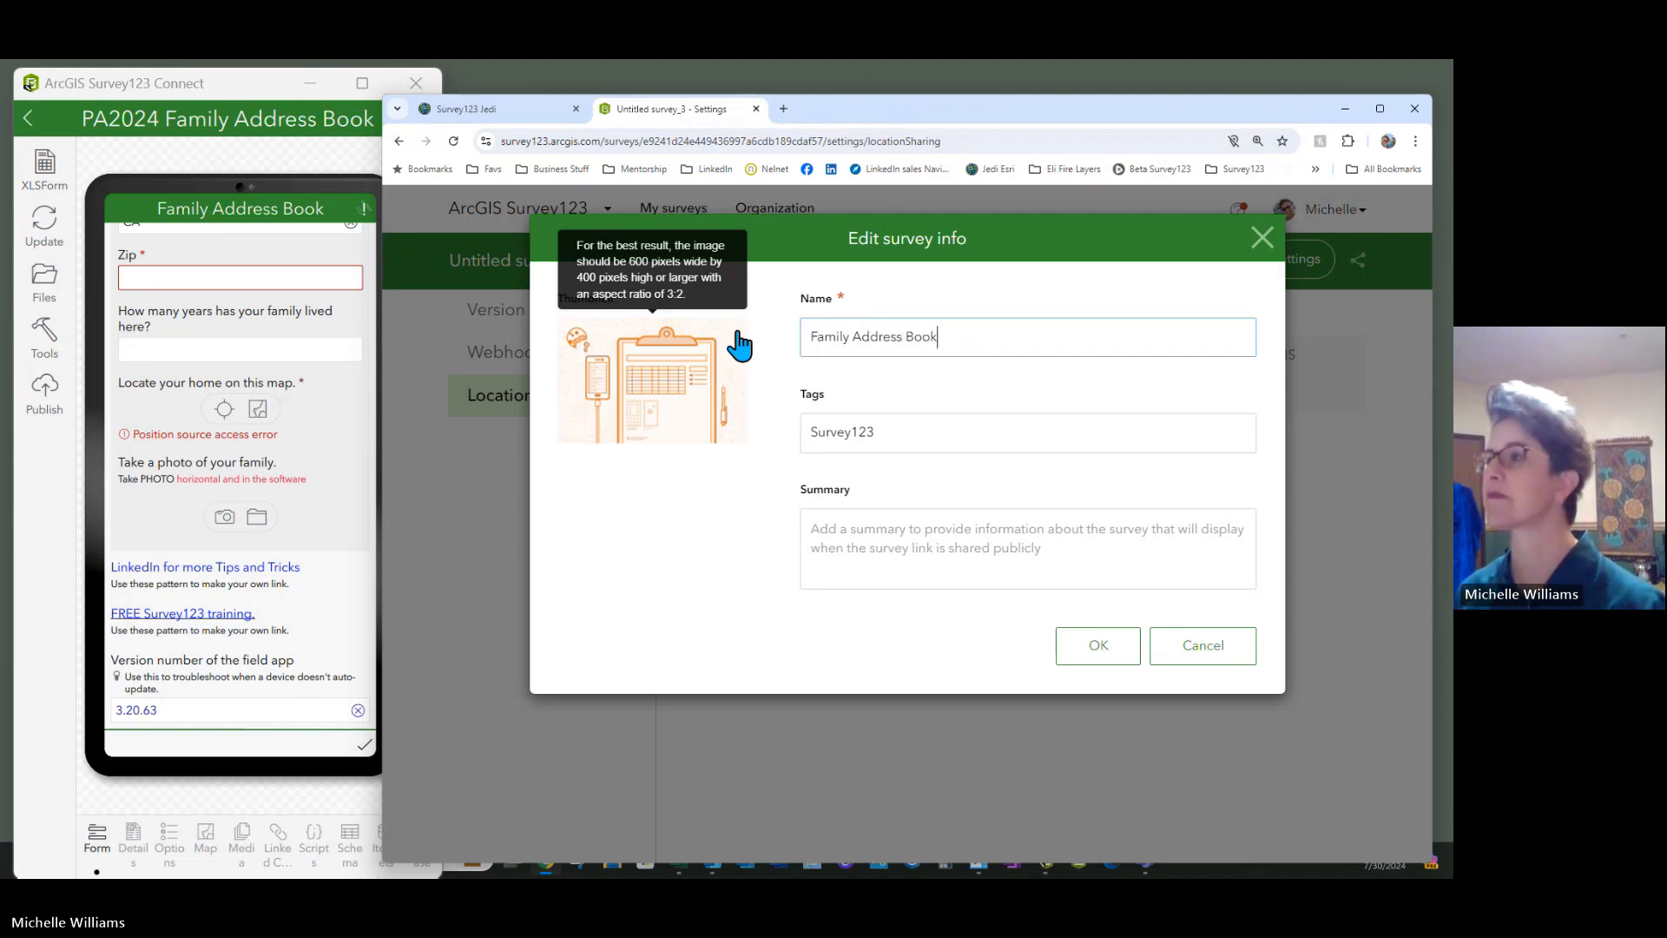
{"action": "type", "text": "~ Brow"}
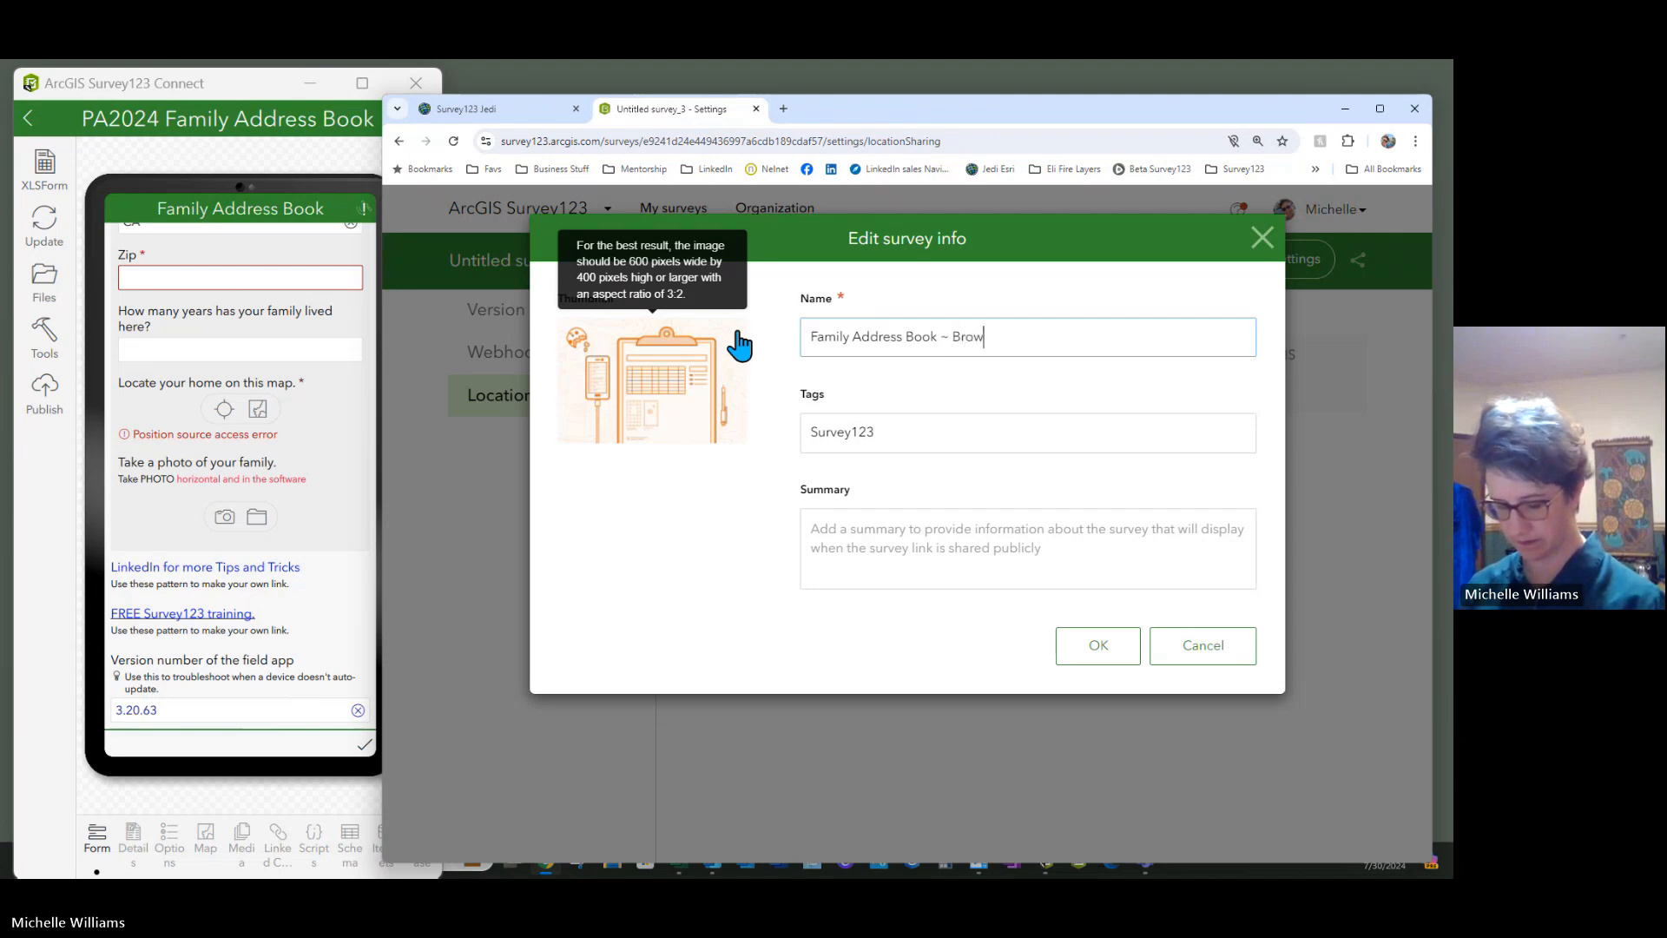
{"action": "type", "text": "ser"}
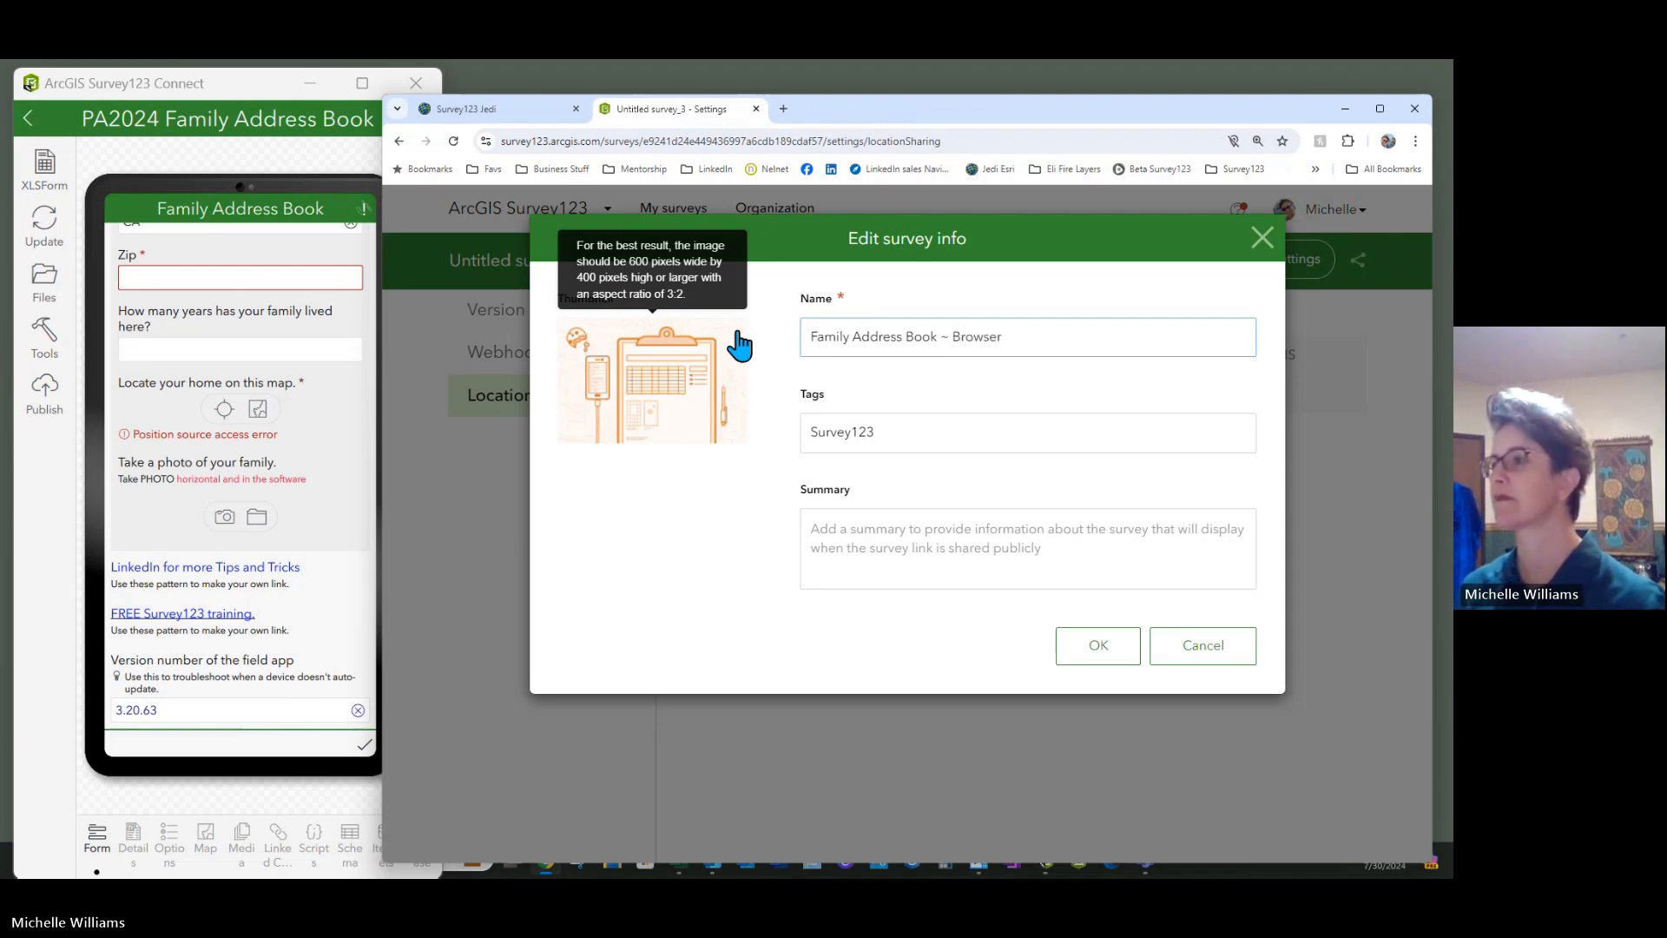
{"action": "left_click", "coordinate": [1100, 644]}
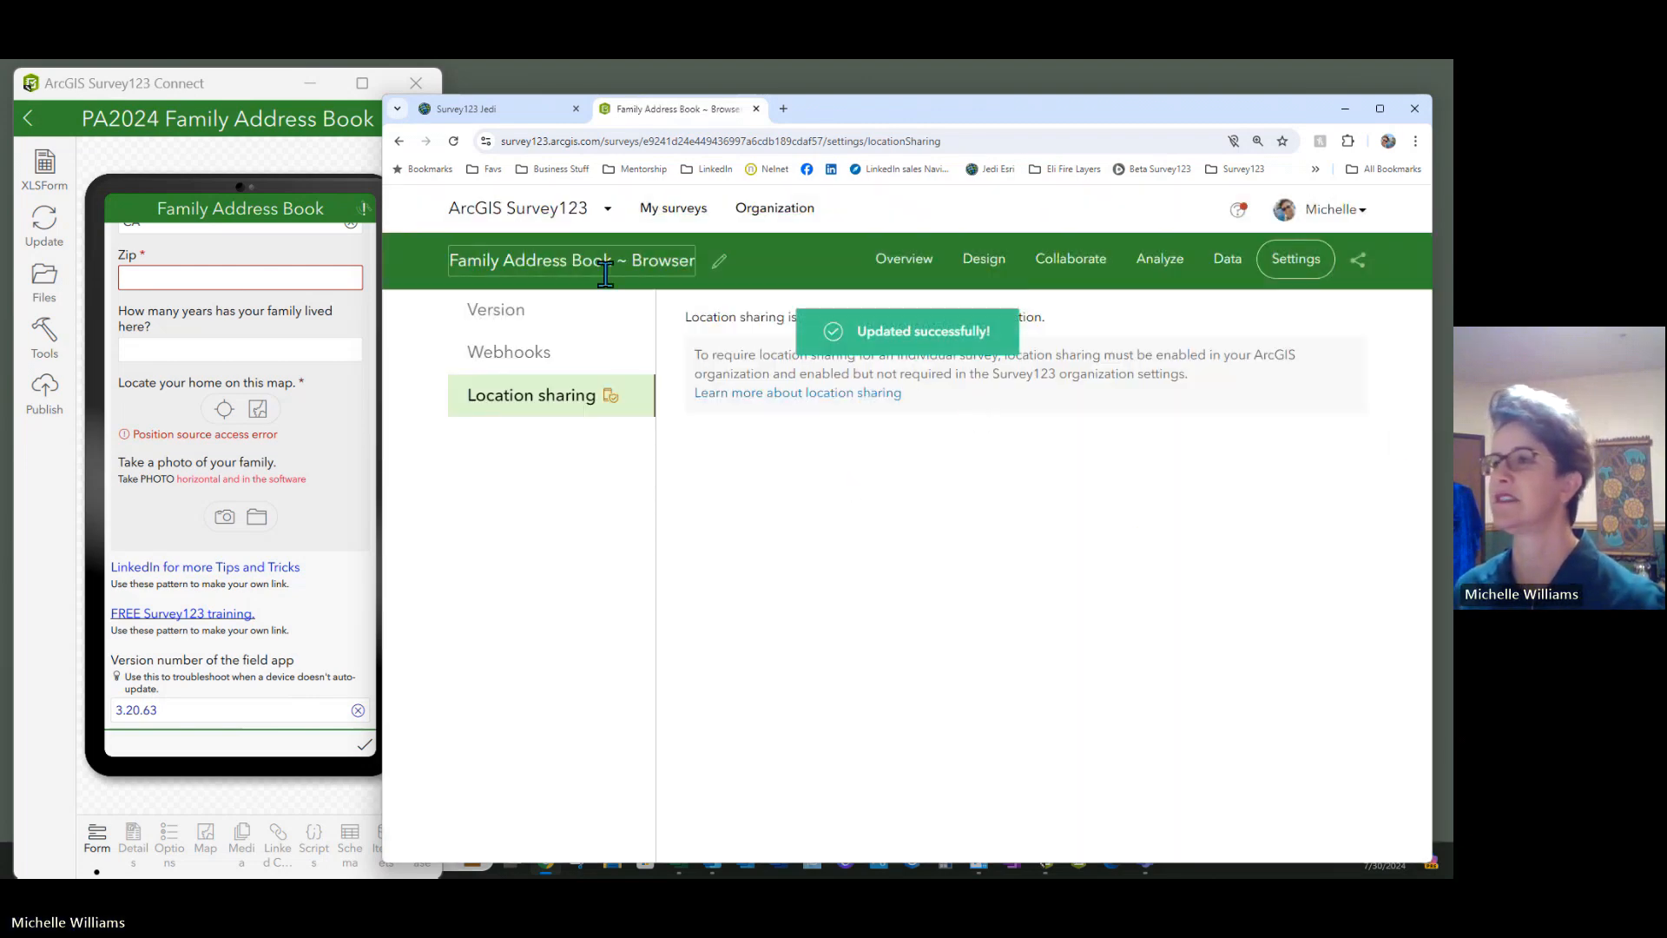
{"action": "left_click", "coordinate": [1073, 260]}
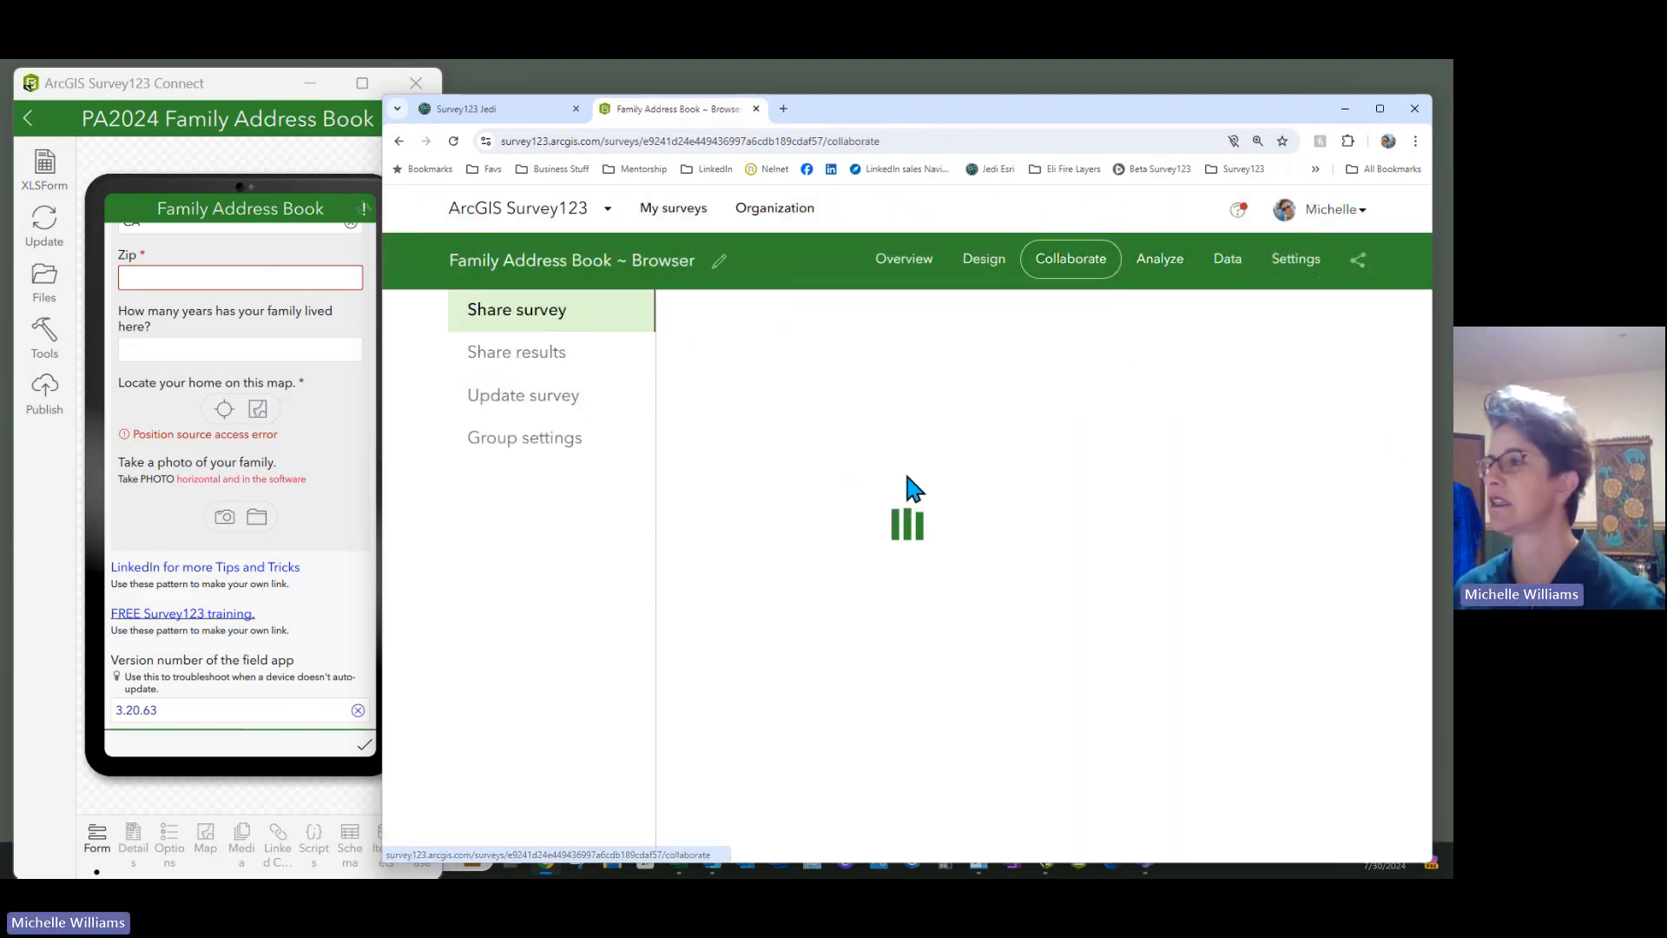
Display the QR code beside the survey's arcg.is share link
{"action": "left_click", "coordinate": [1254, 354]}
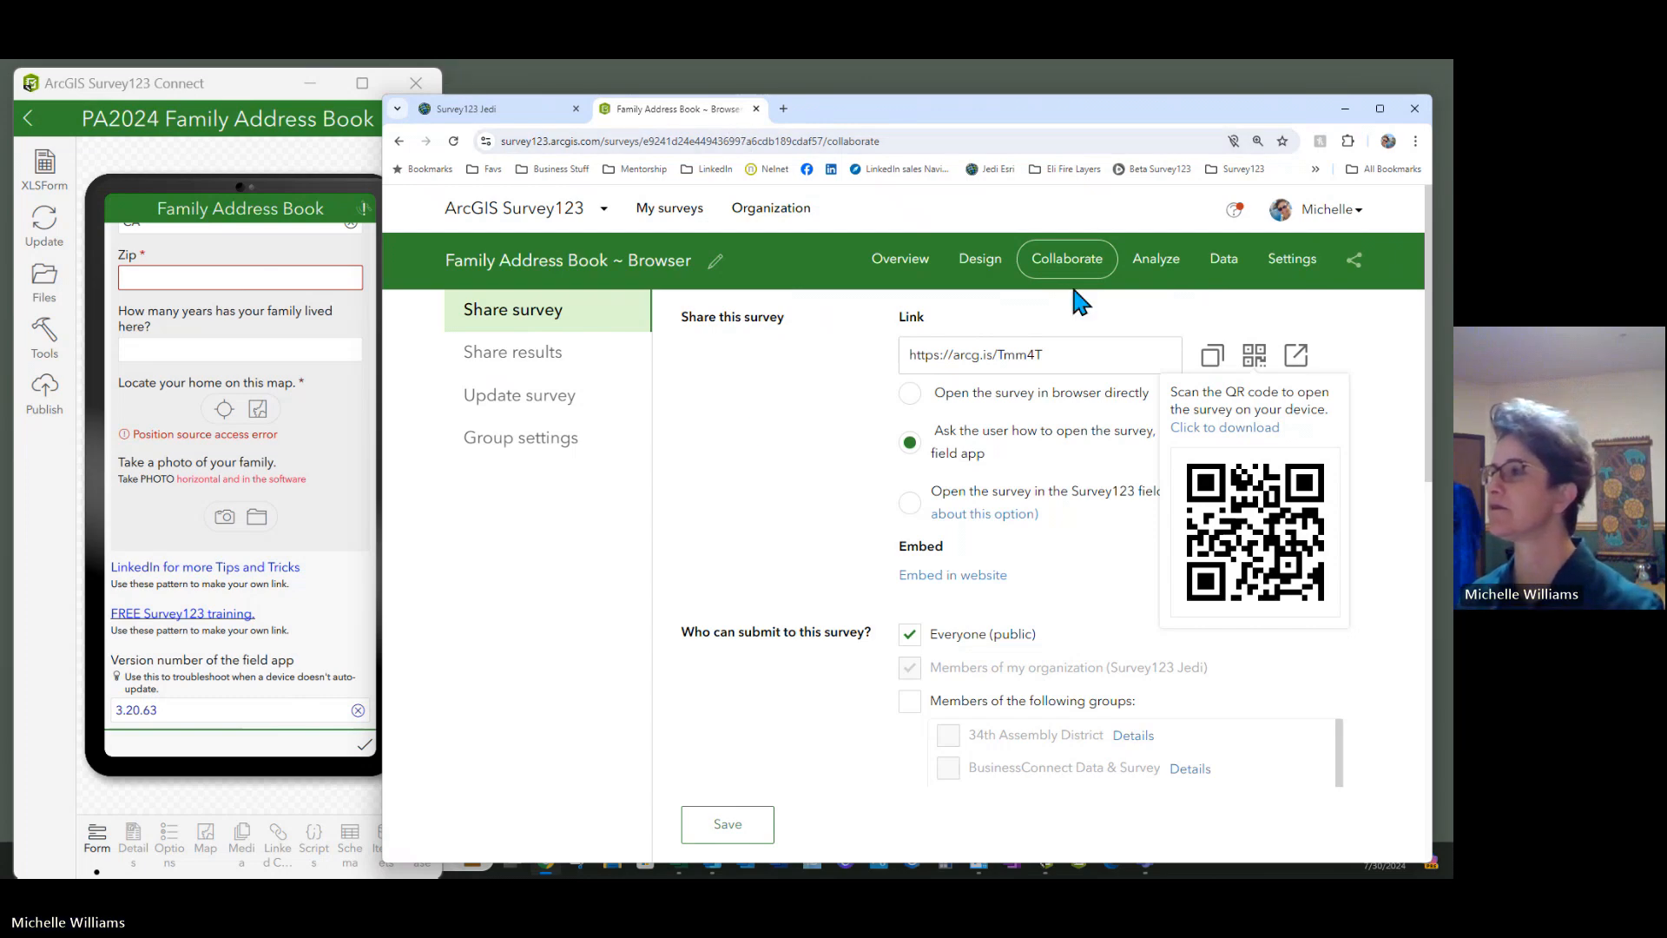
Open the Data page showing the one submitted record on map and table
{"action": "left_click", "coordinate": [1225, 261]}
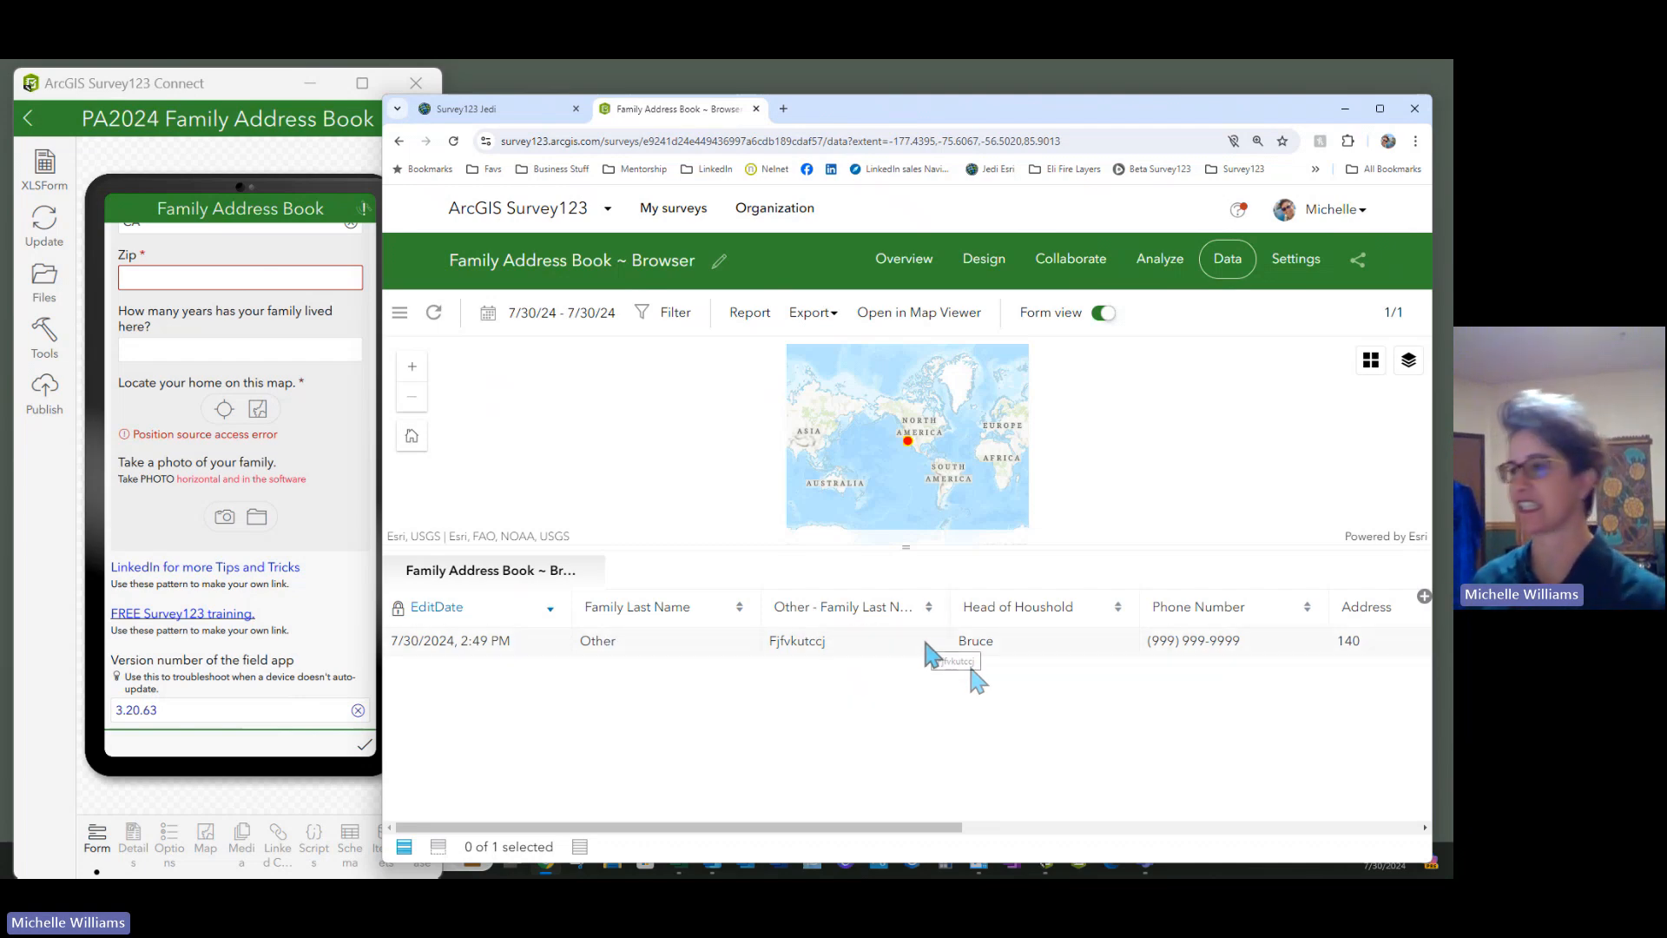
Scroll the record table sideways, then zoom and pan the map onto the Beaumont record
{"action": "left_click_drag", "start_coordinate": [758, 827], "coordinate": [1298, 830]}
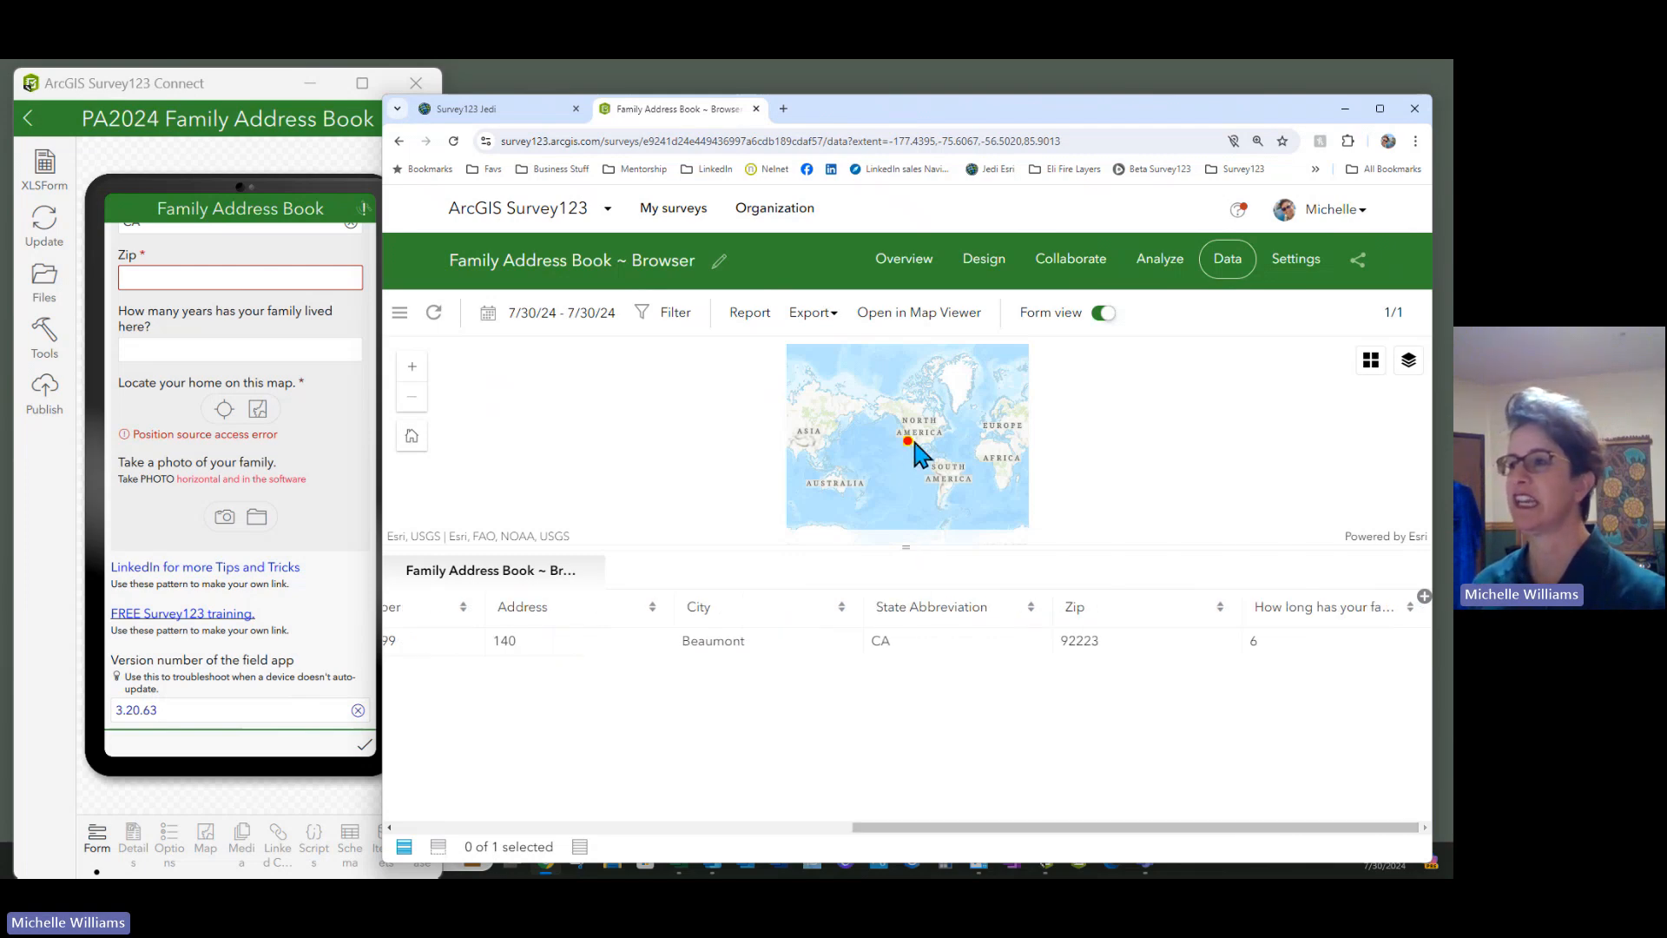
{"action": "scroll", "coordinate": [920, 447], "scroll_direction": "up", "scroll_amount": 4}
{"action": "scroll", "coordinate": [858, 455], "scroll_direction": "up", "scroll_amount": 5}
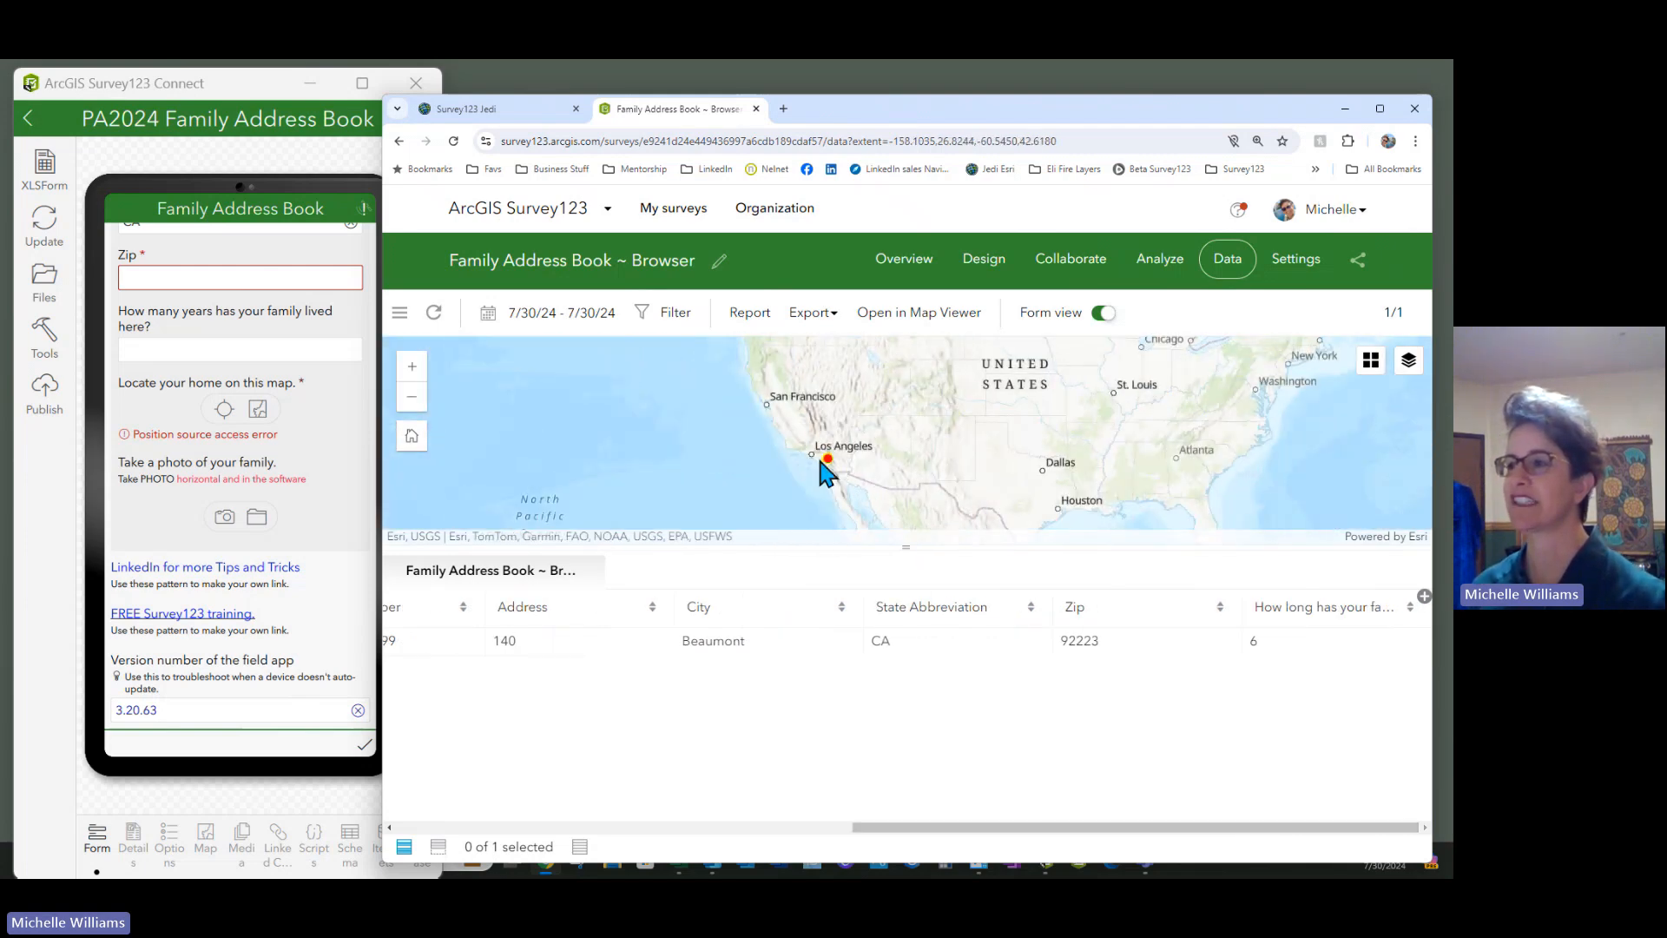
{"action": "scroll", "coordinate": [794, 483], "scroll_direction": "up", "scroll_amount": 4}
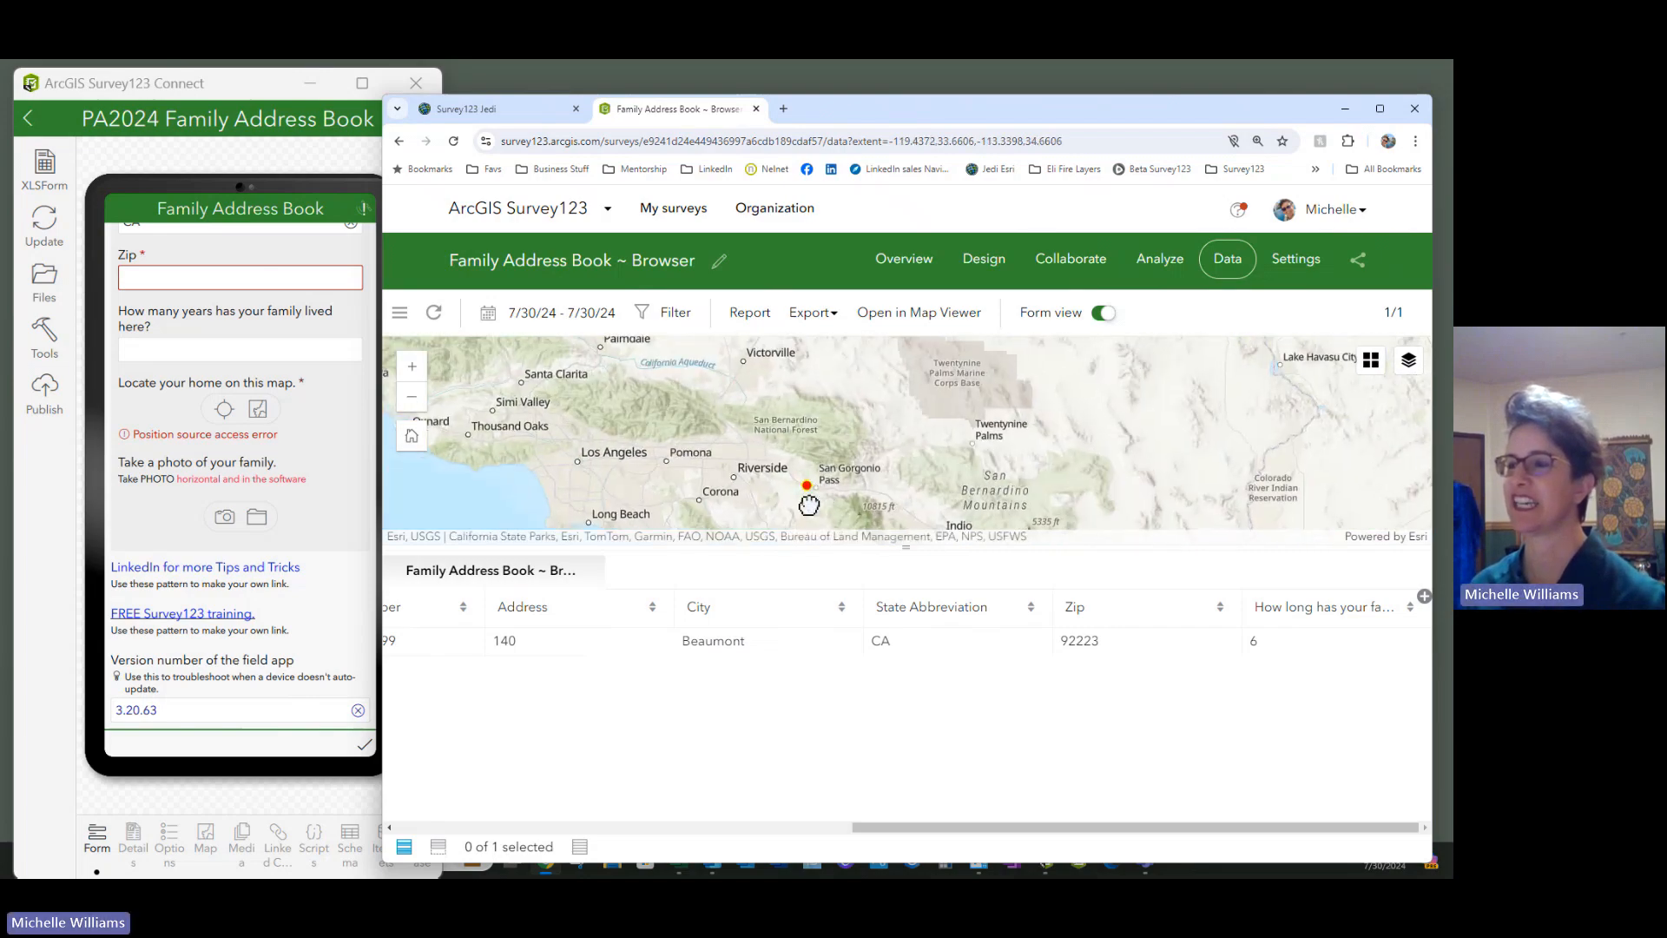
{"action": "scroll", "coordinate": [815, 482], "scroll_direction": "up", "scroll_amount": 2}
{"action": "left_click_drag", "start_coordinate": [814, 475], "coordinate": [811, 399]}
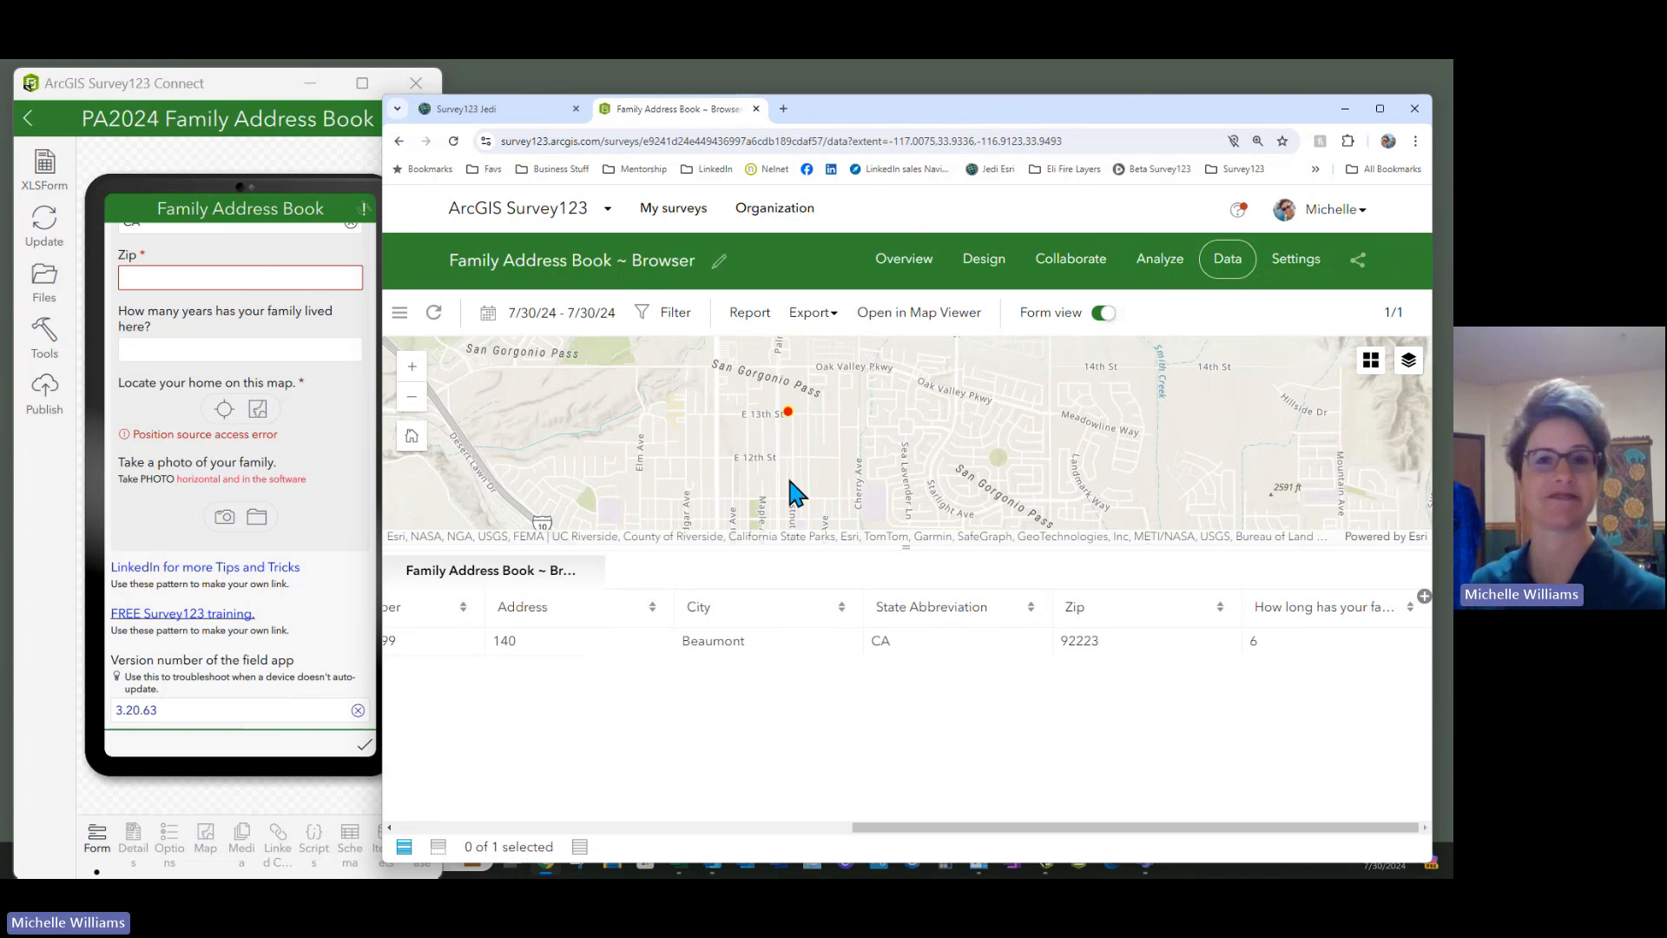